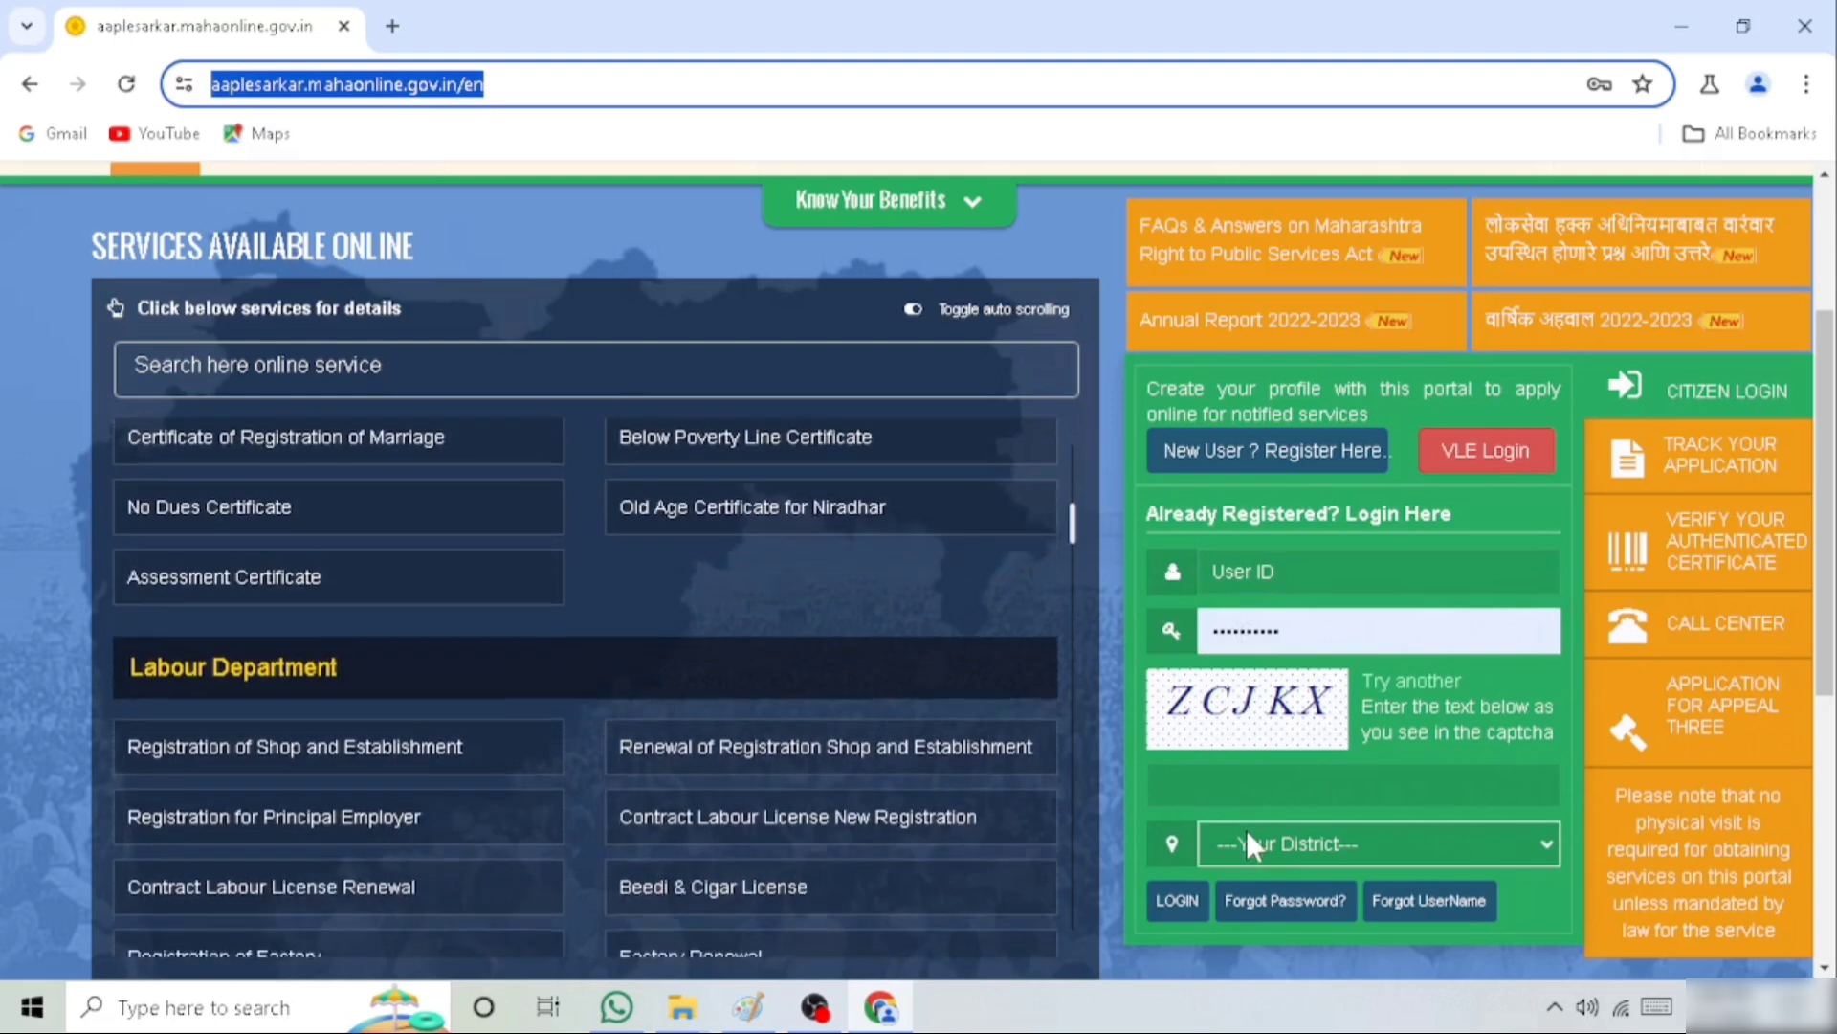
Select Parbhani as the district in the citizen login form and log in
click(1238, 841)
scroll(1273, 708, down, 5)
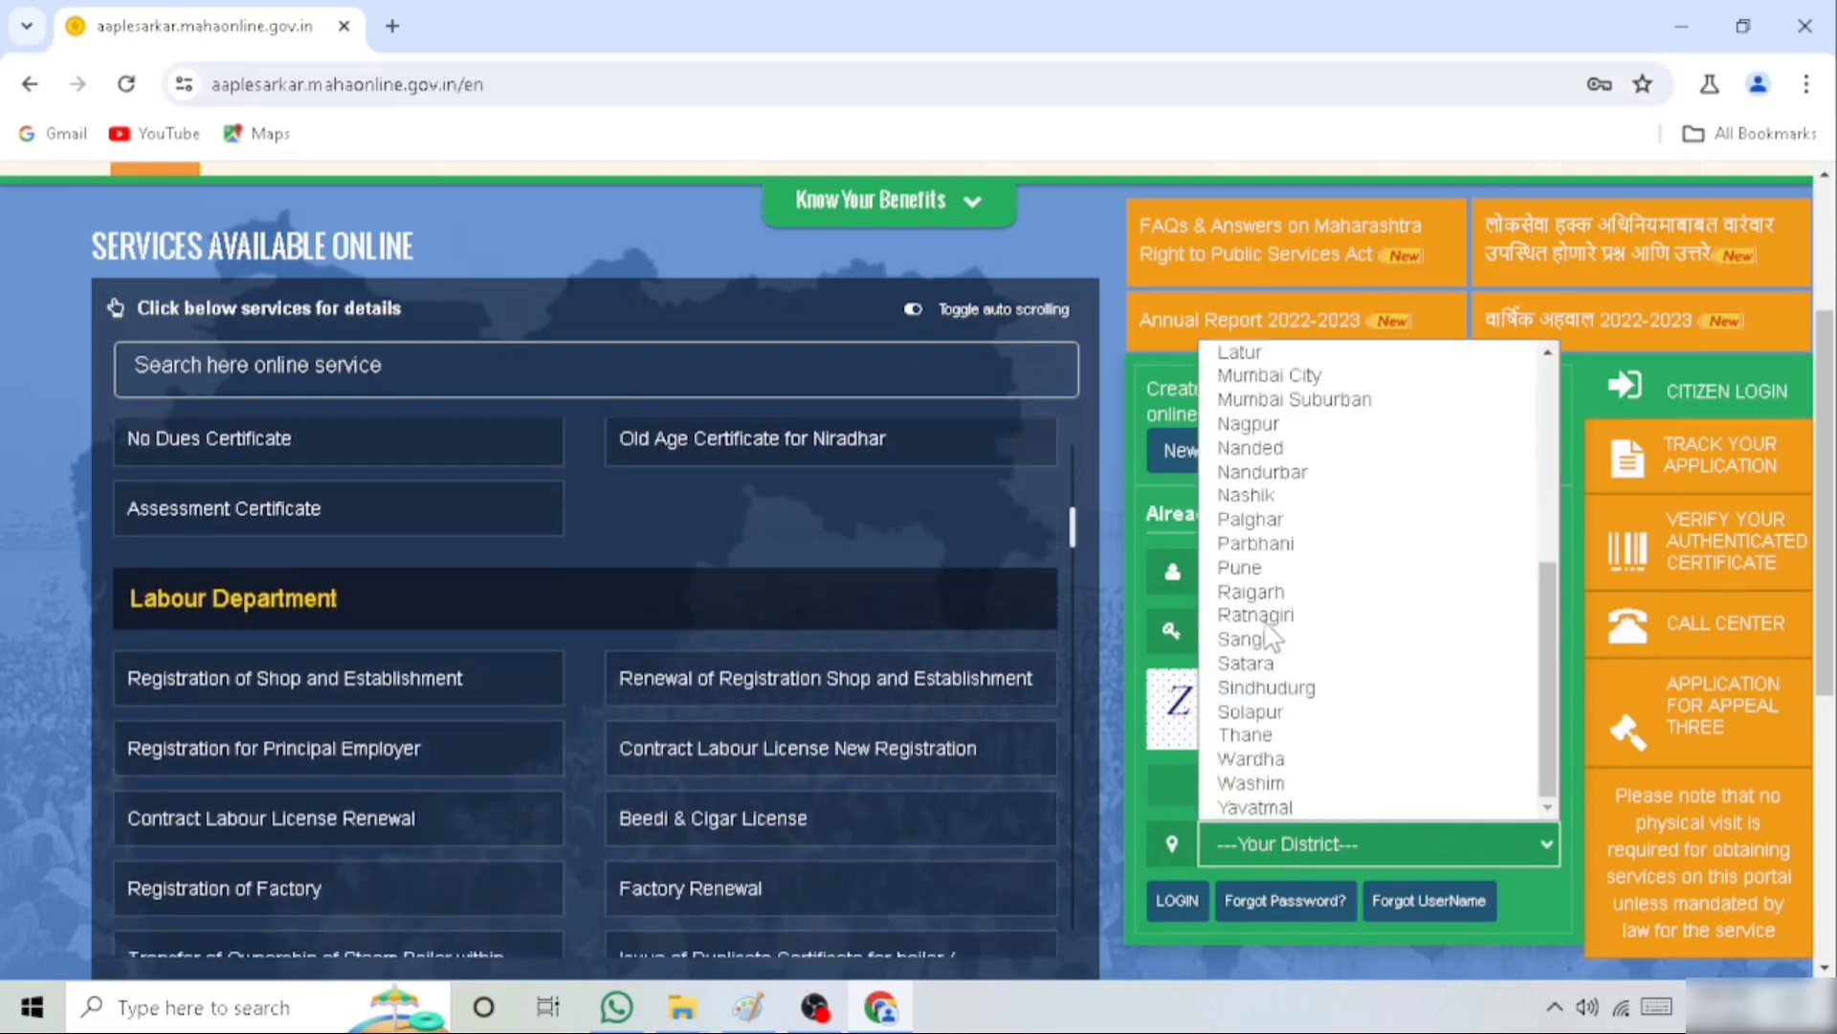
click(1263, 542)
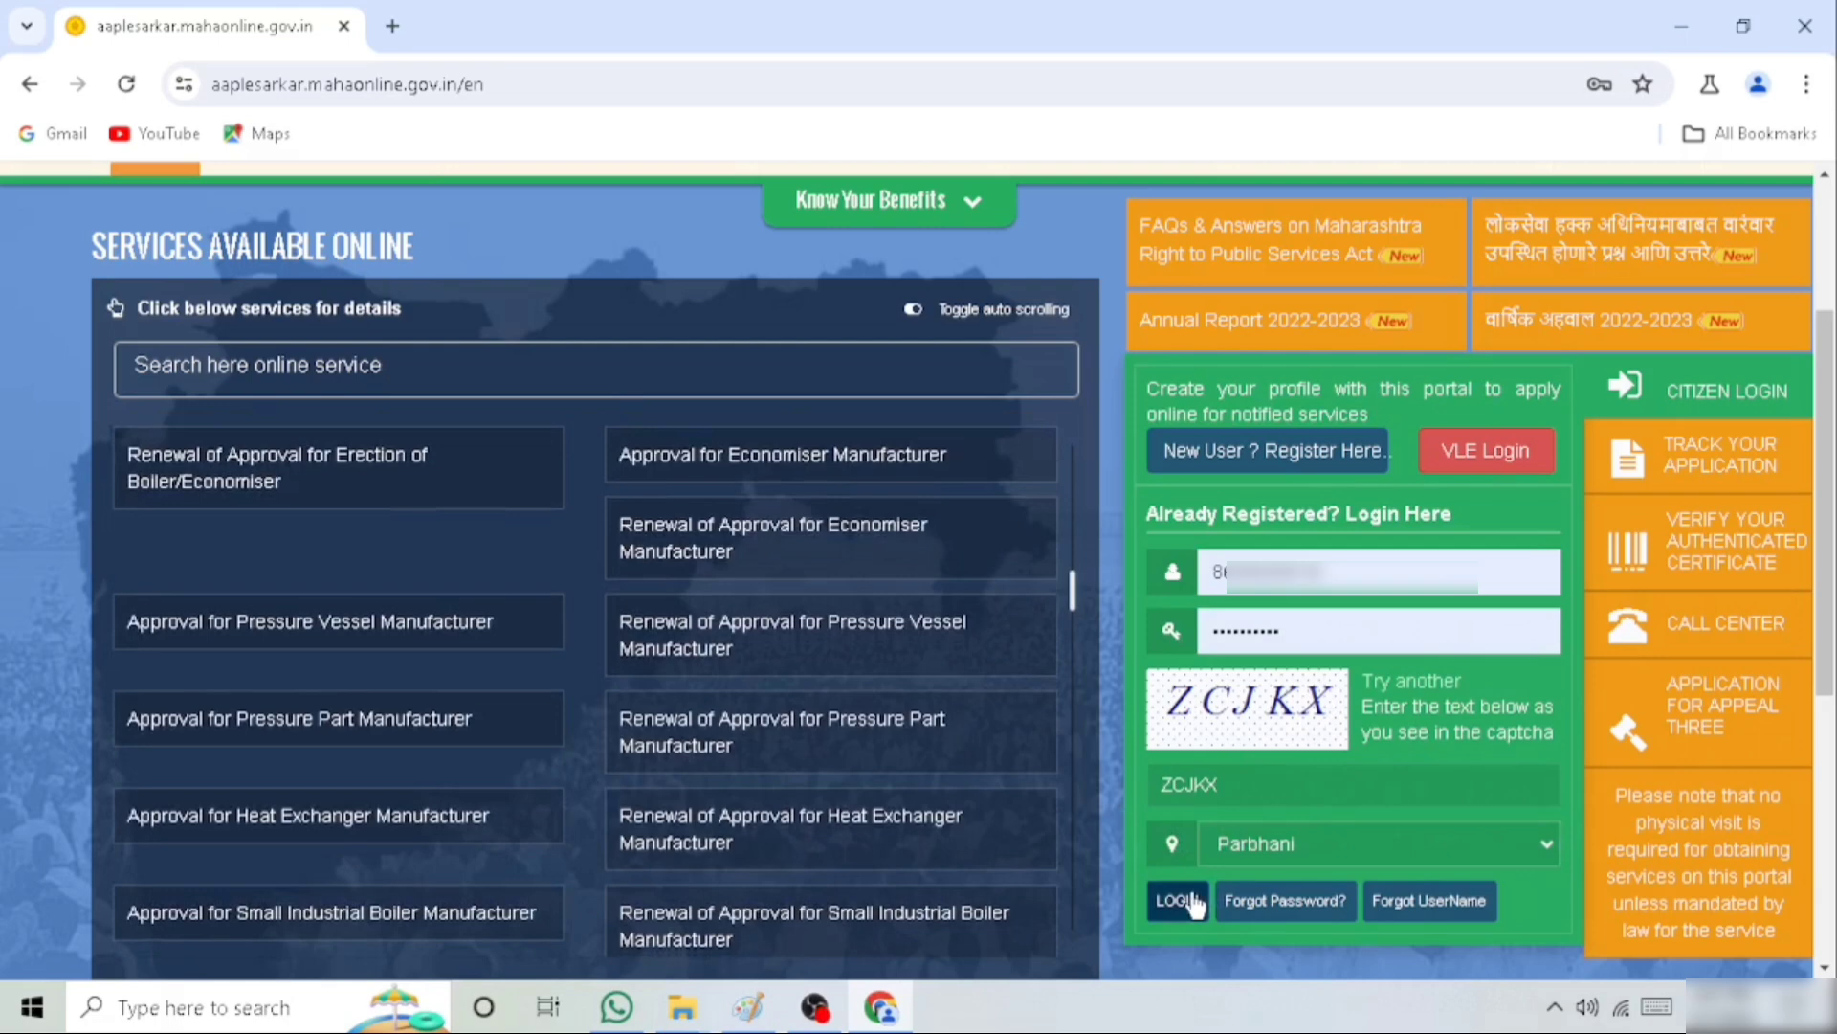
click(1177, 900)
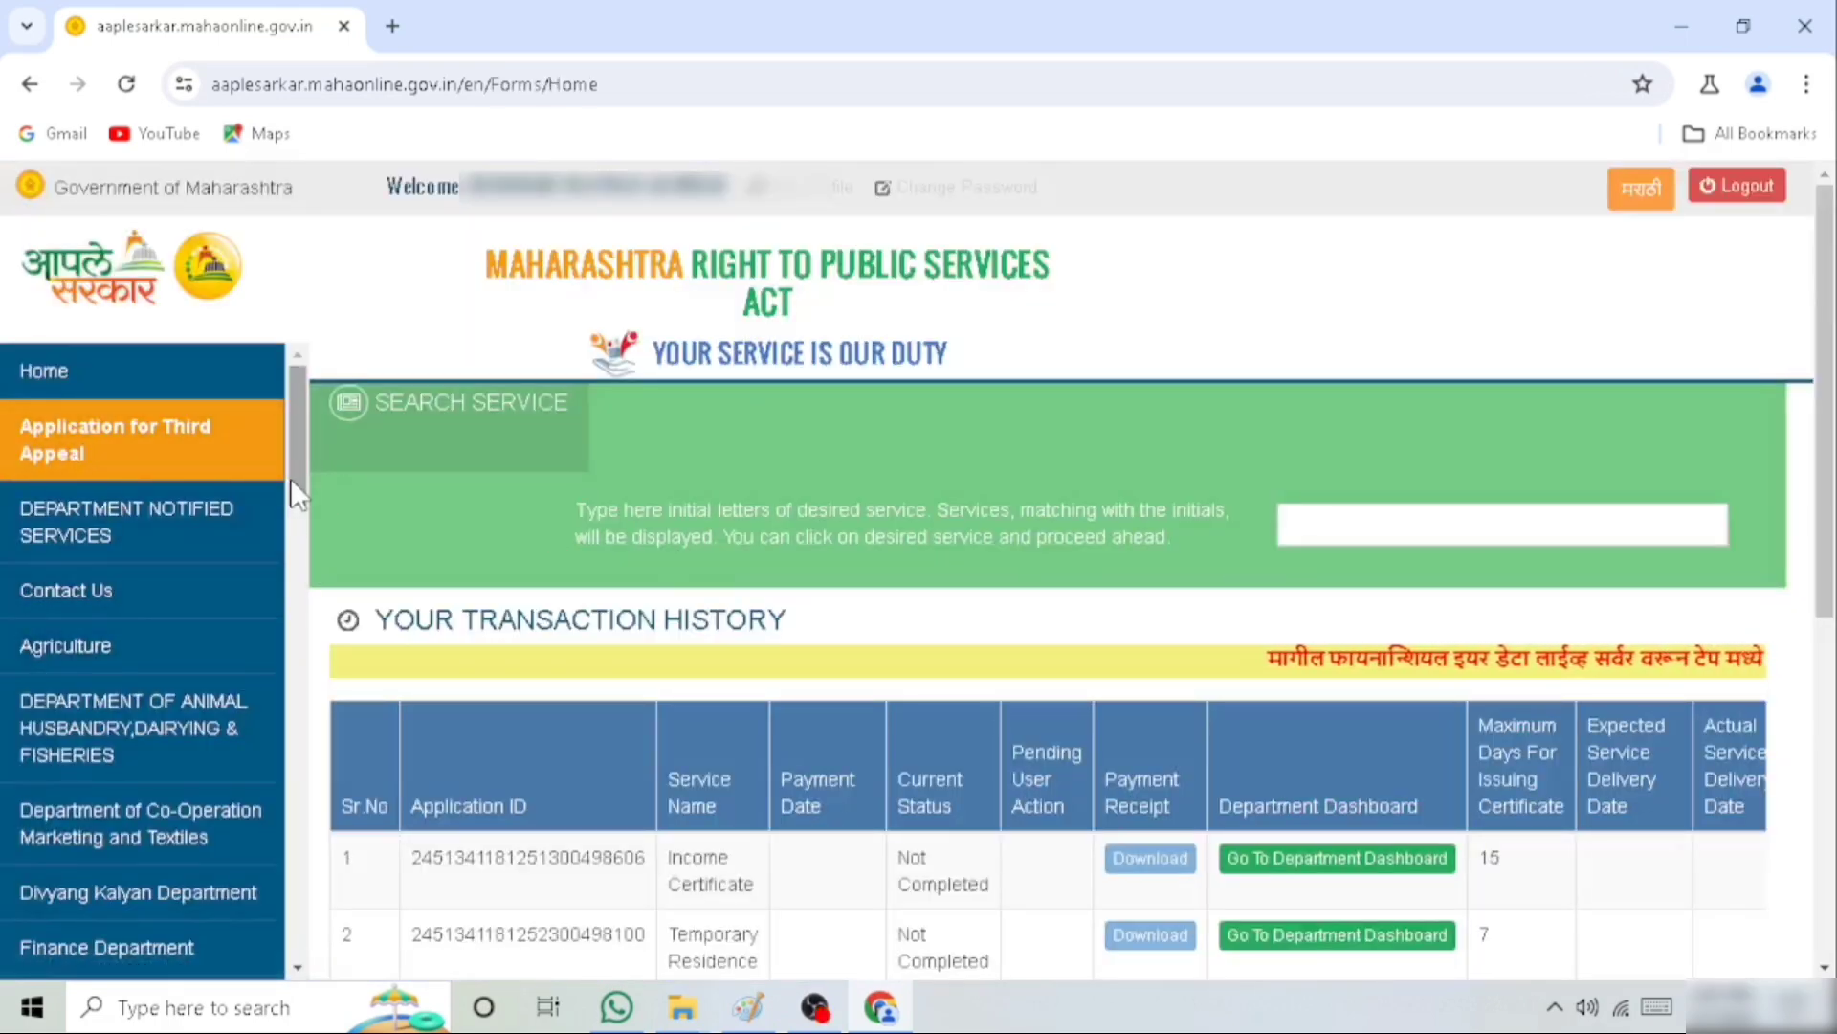
Open the Revenue Department's notified services and choose Revenue Services as the sub department
drag(290, 479, 283, 761)
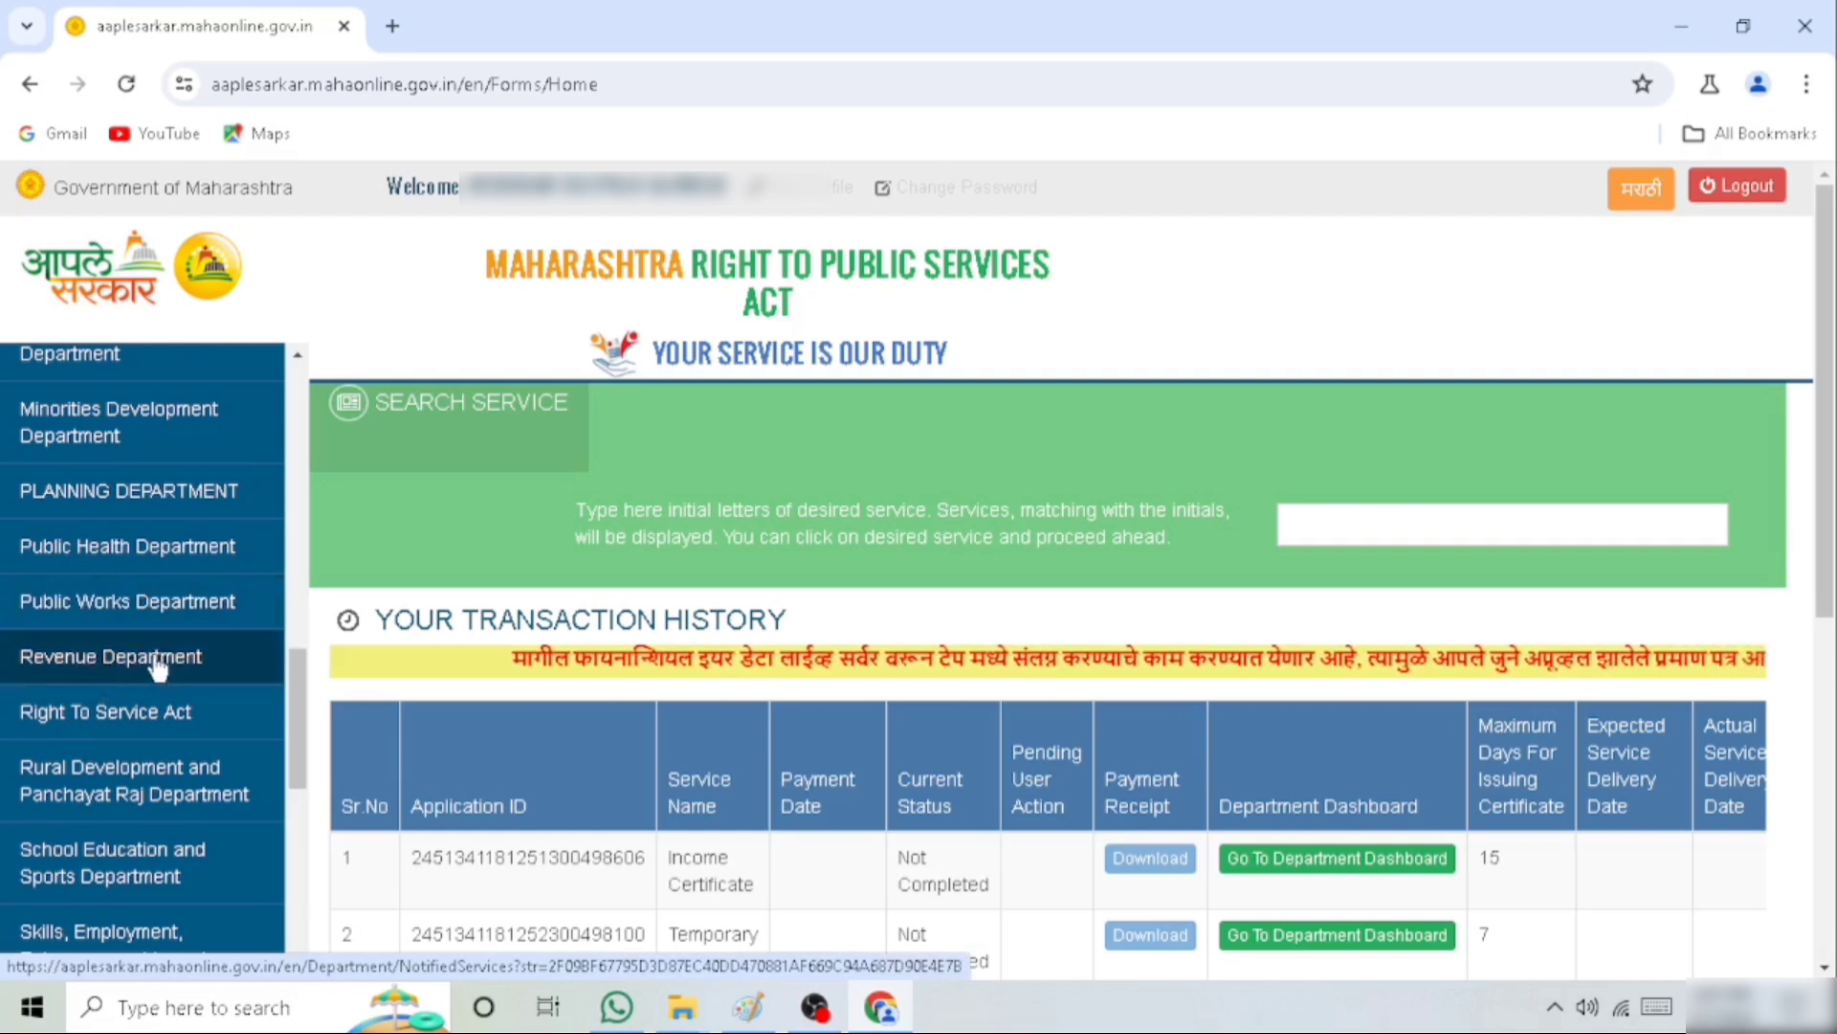
click(110, 672)
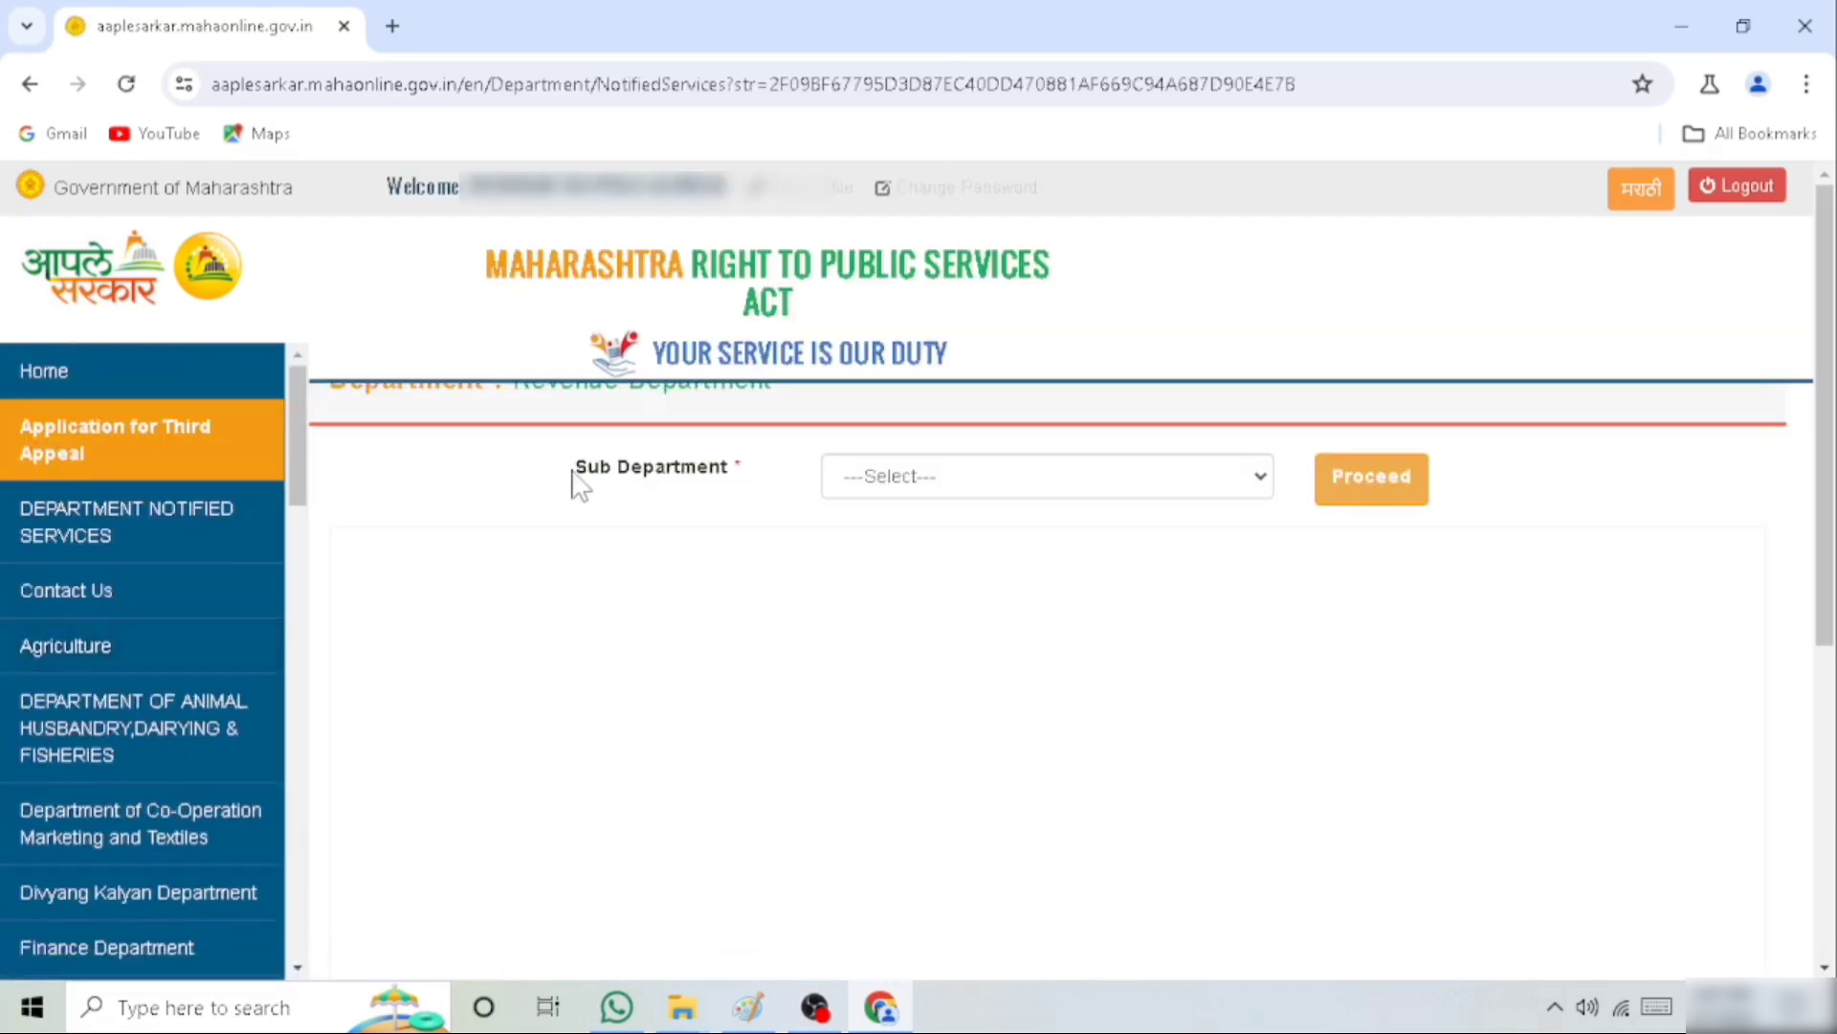
drag(573, 473, 763, 480)
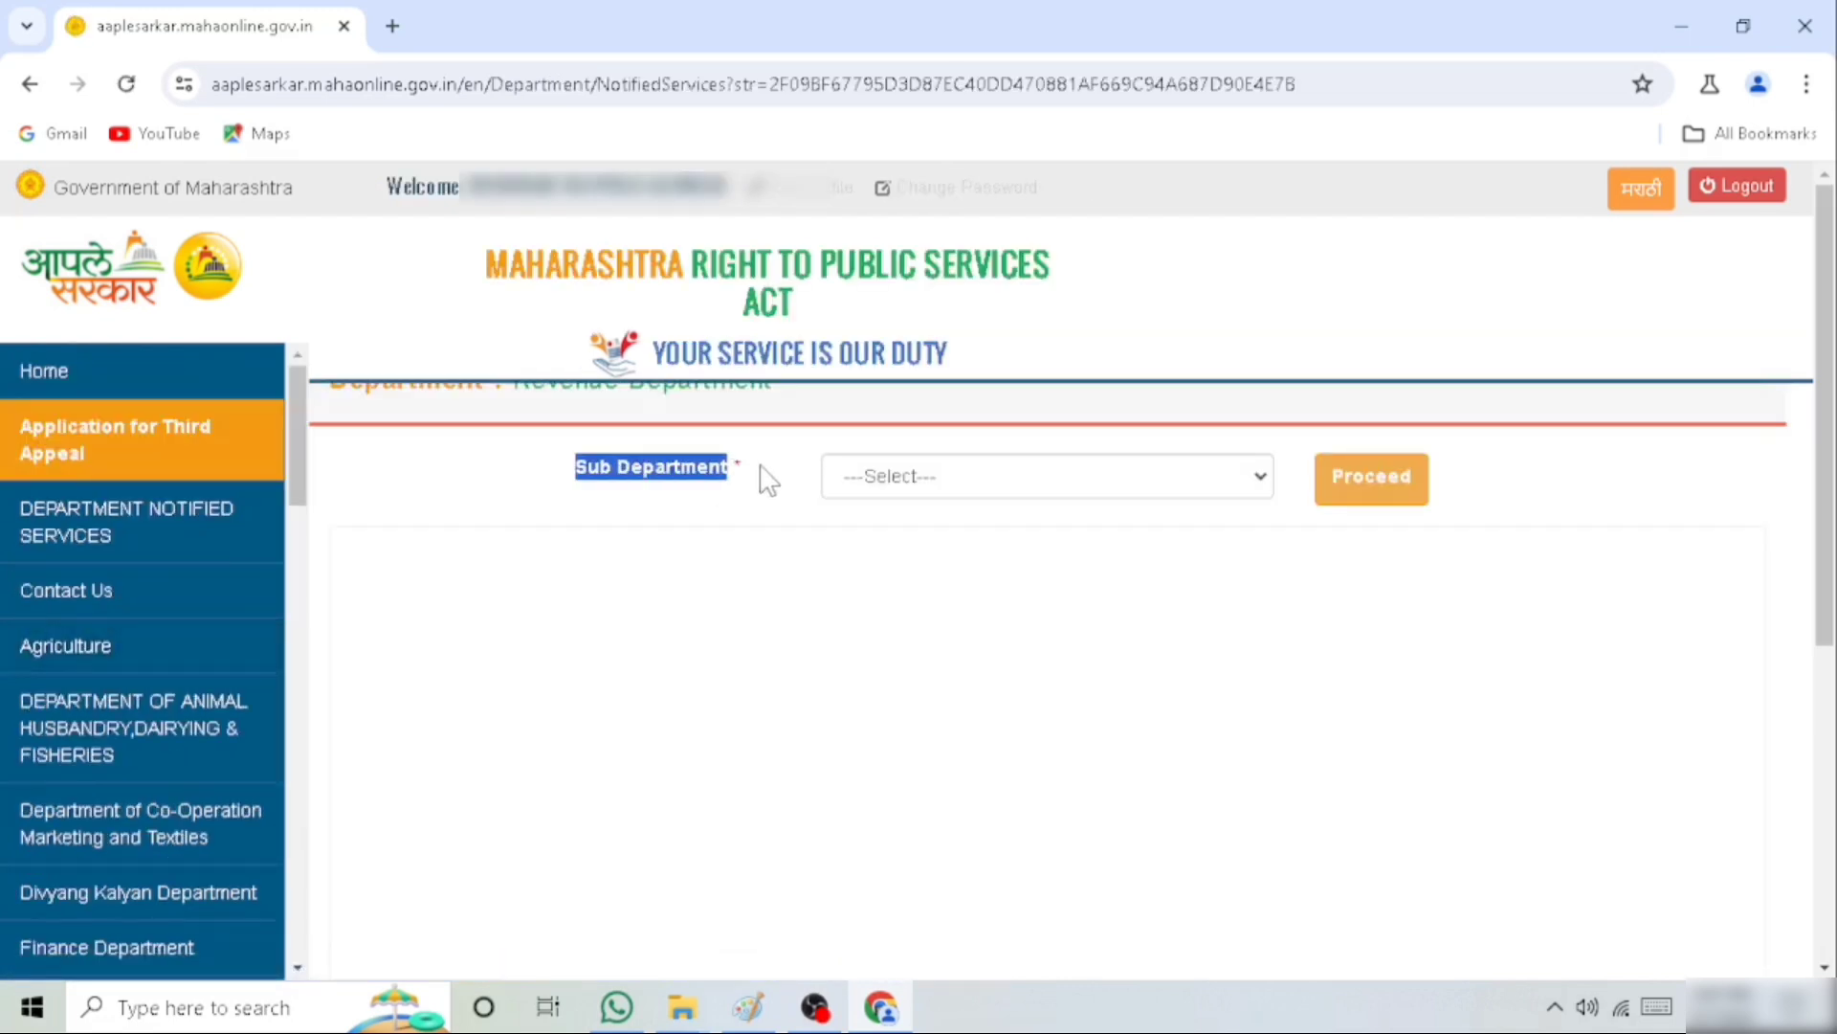
click(965, 486)
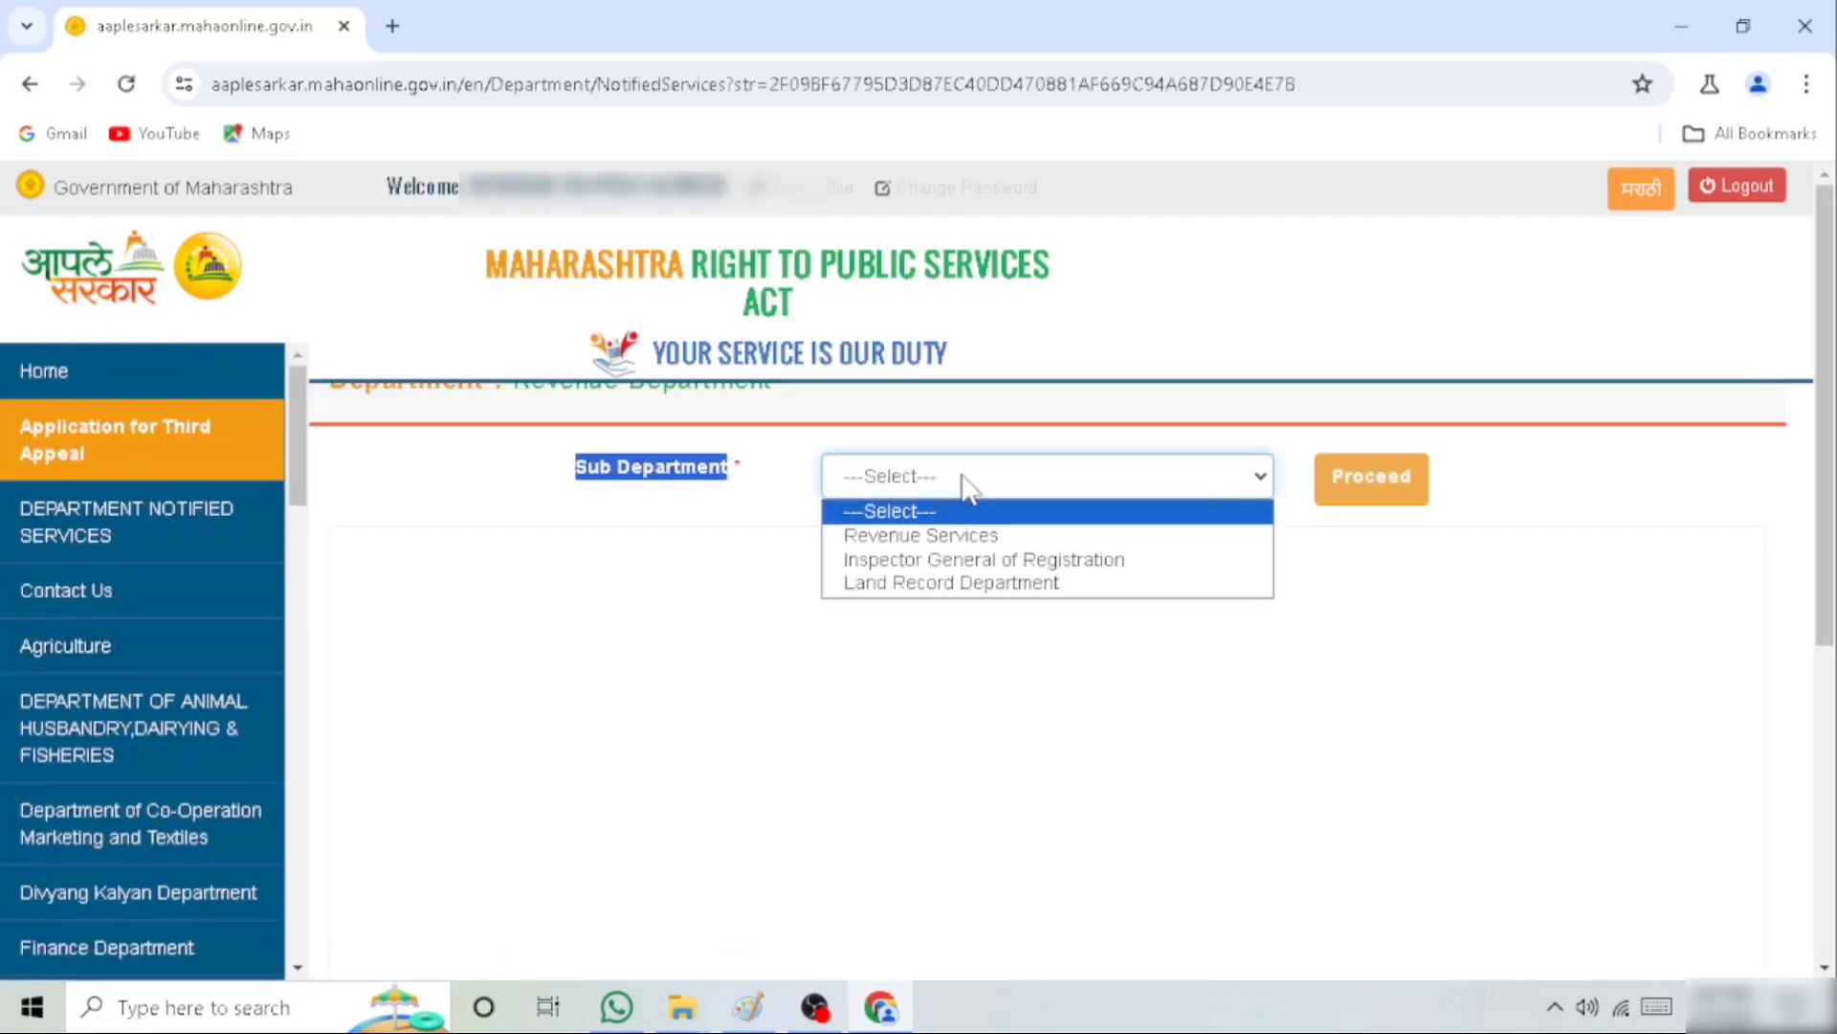
click(906, 536)
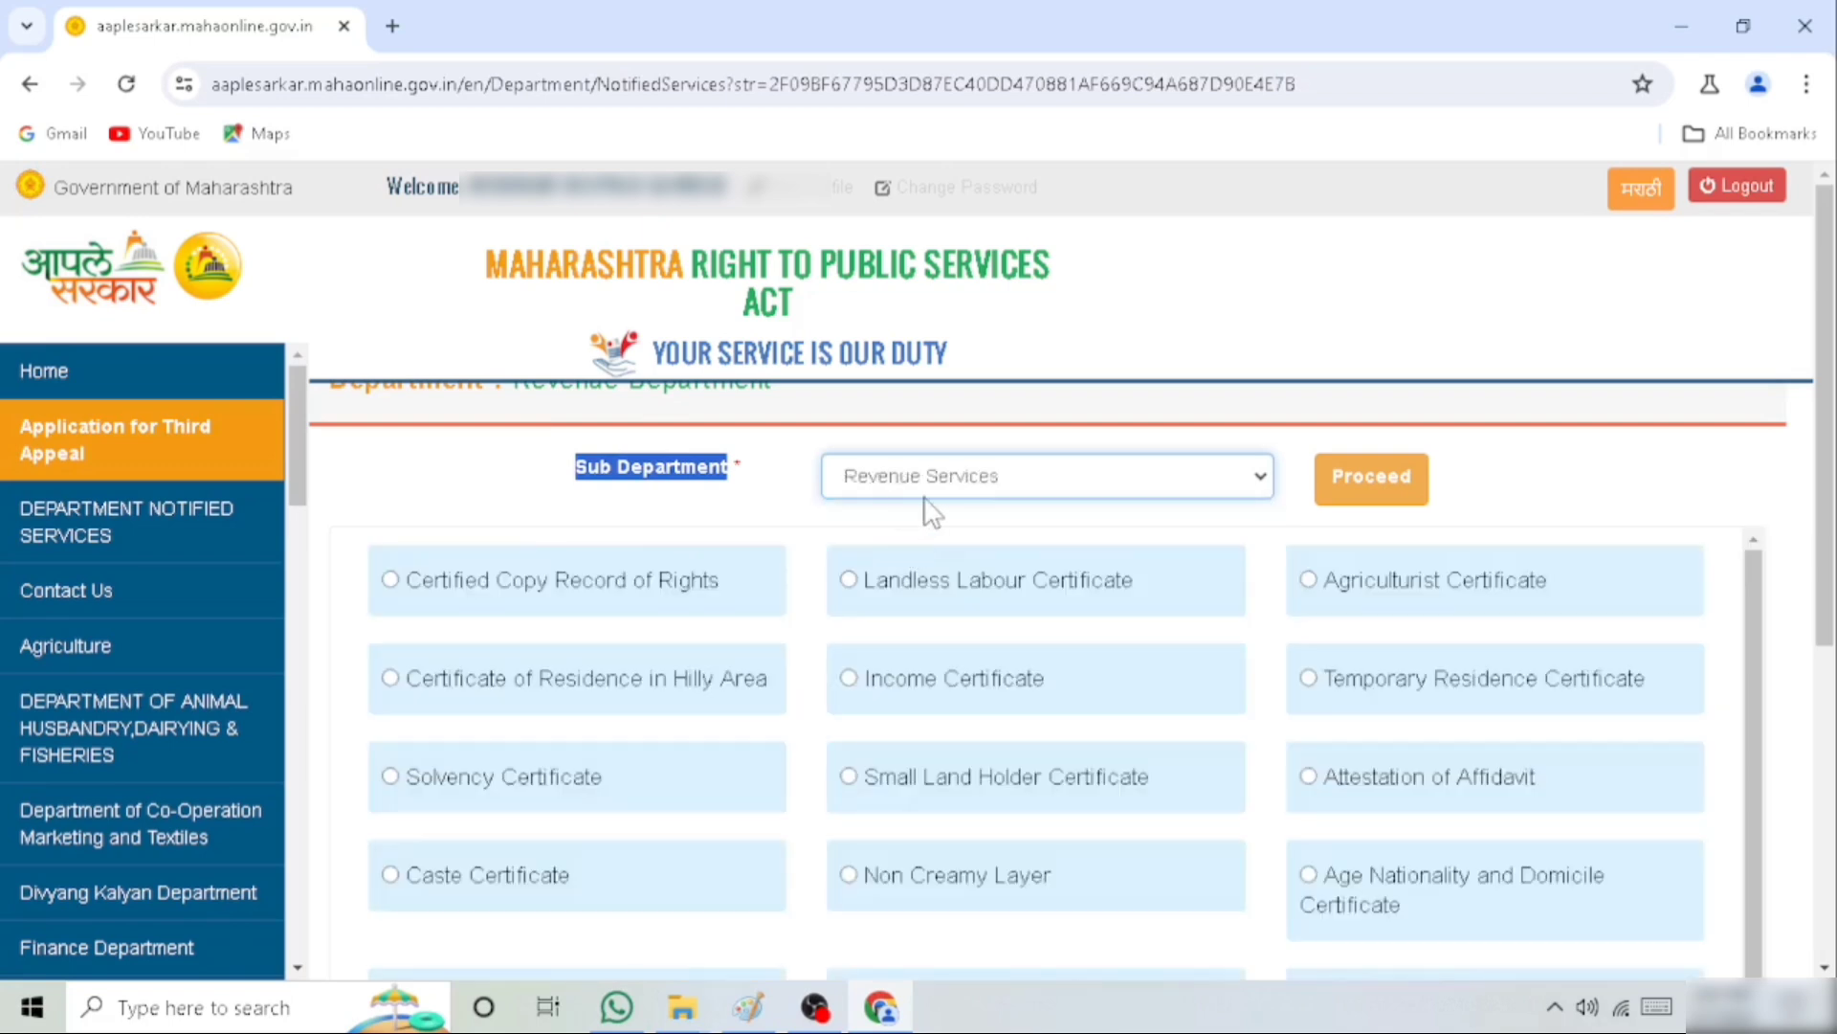
Select Income Certificate among the revenue services, proceed, and open the Income Certificate service in the Revenue Department list
click(871, 696)
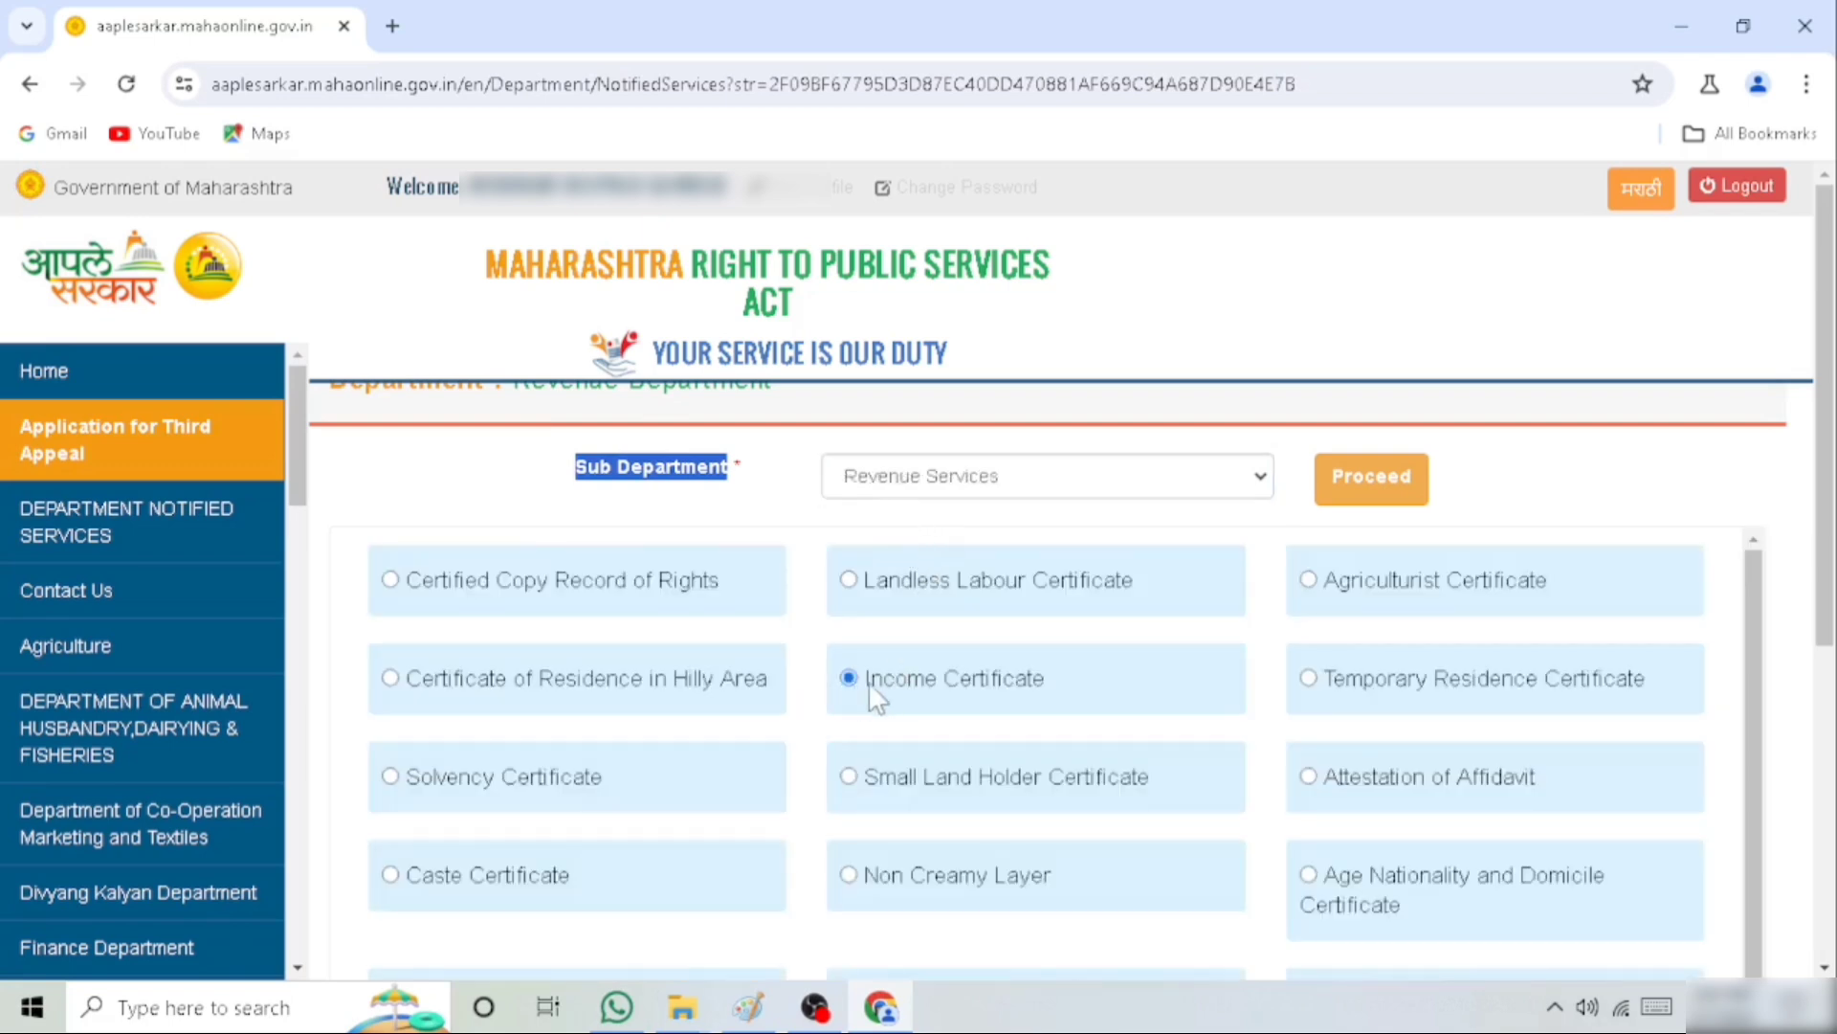
drag(869, 677, 1124, 689)
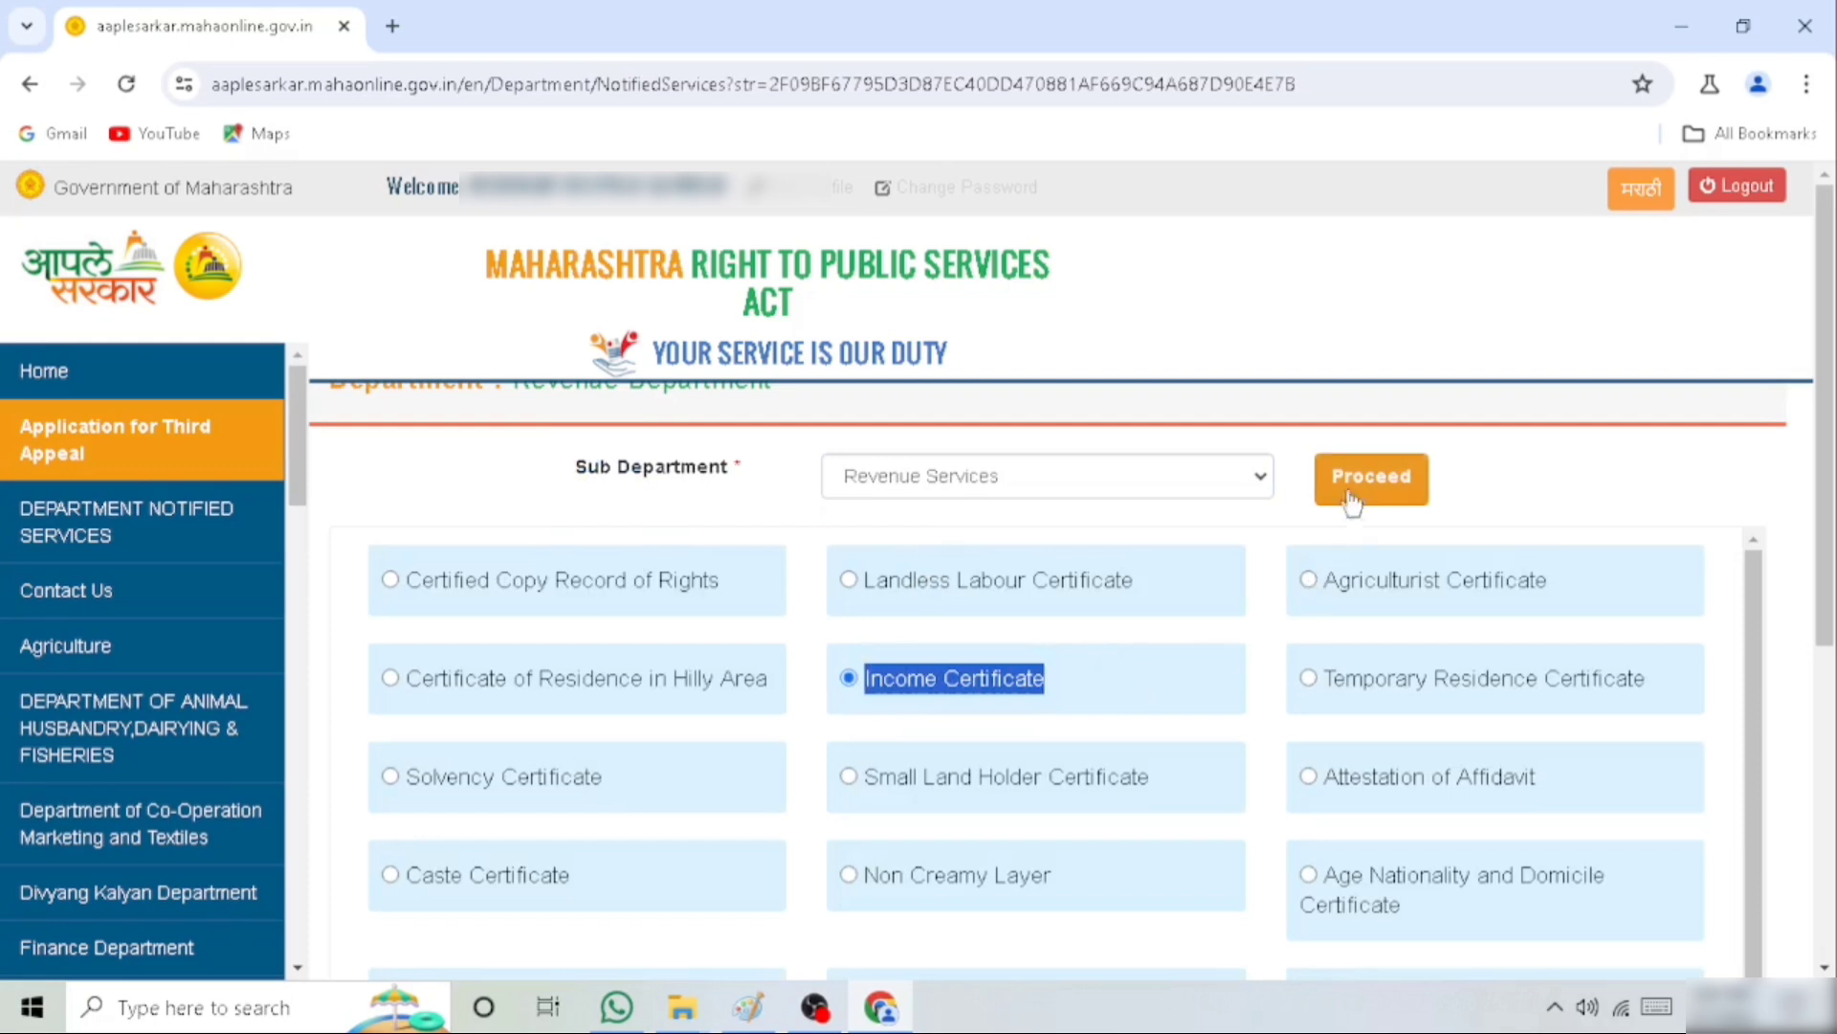
click(1399, 478)
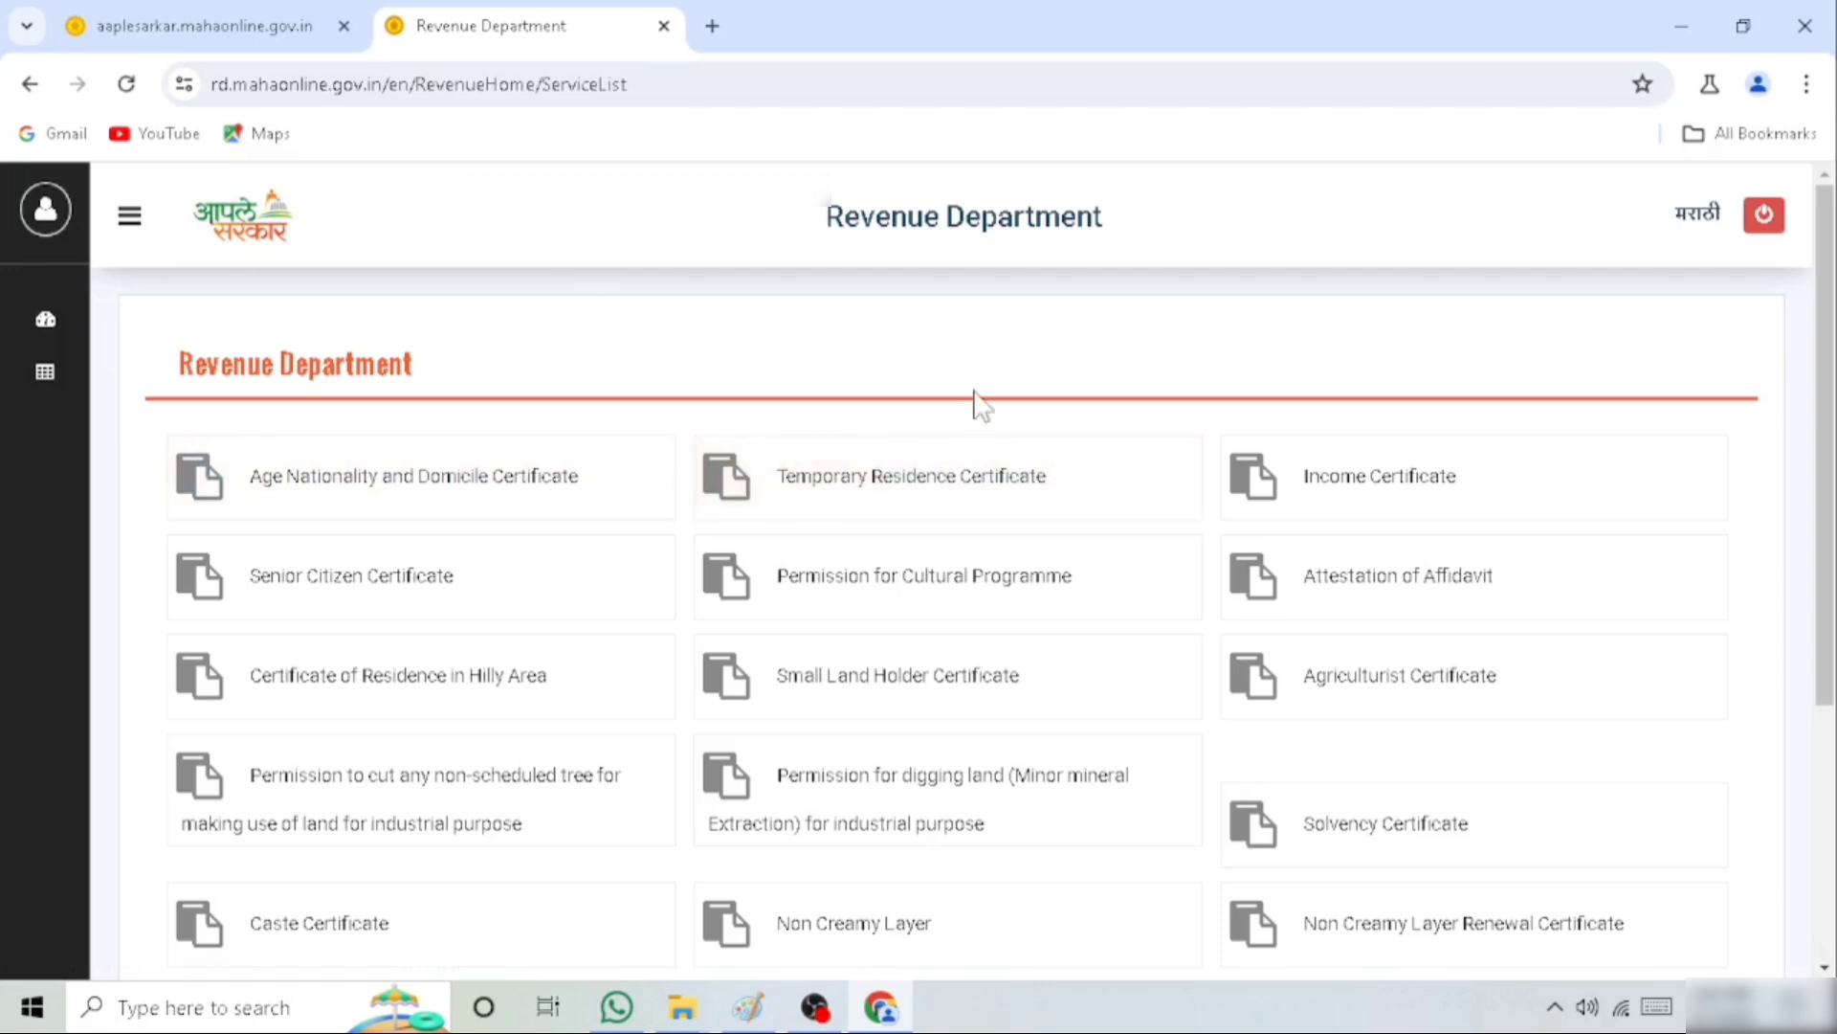
click(1379, 492)
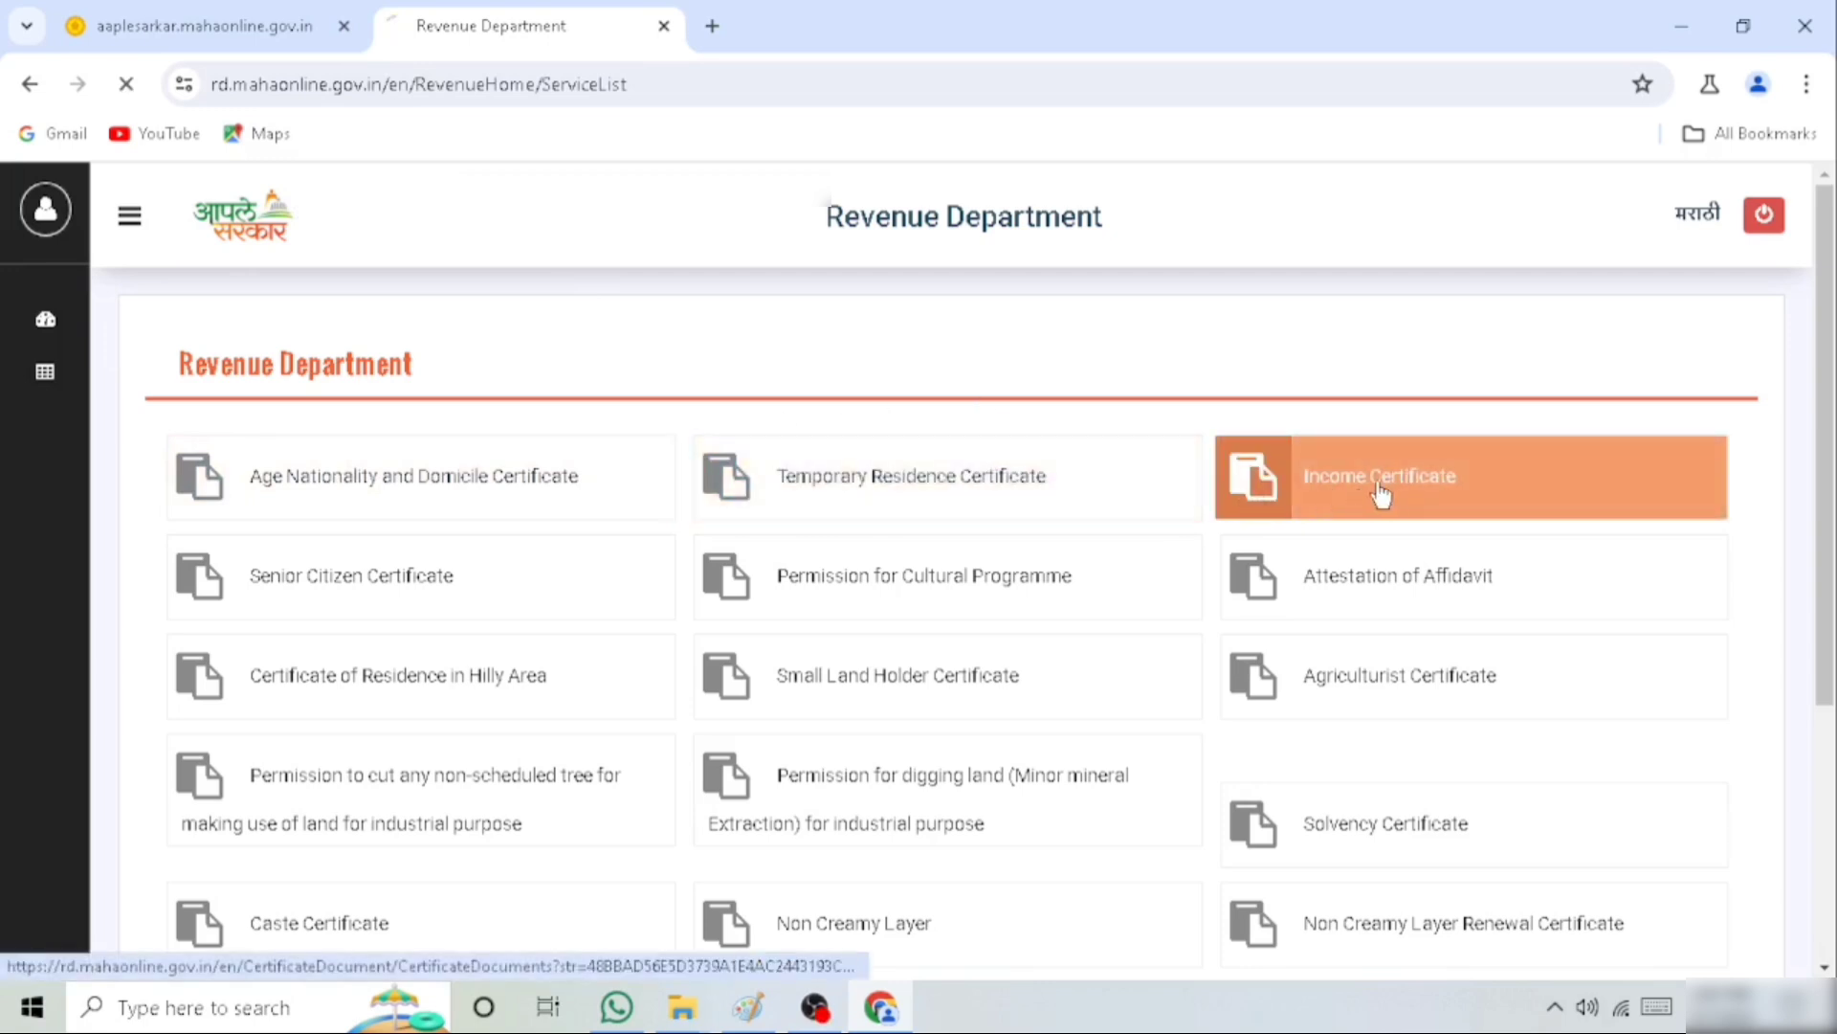
Review the required documents for the Income Certificate and continue to the application form
drag(209, 412, 705, 422)
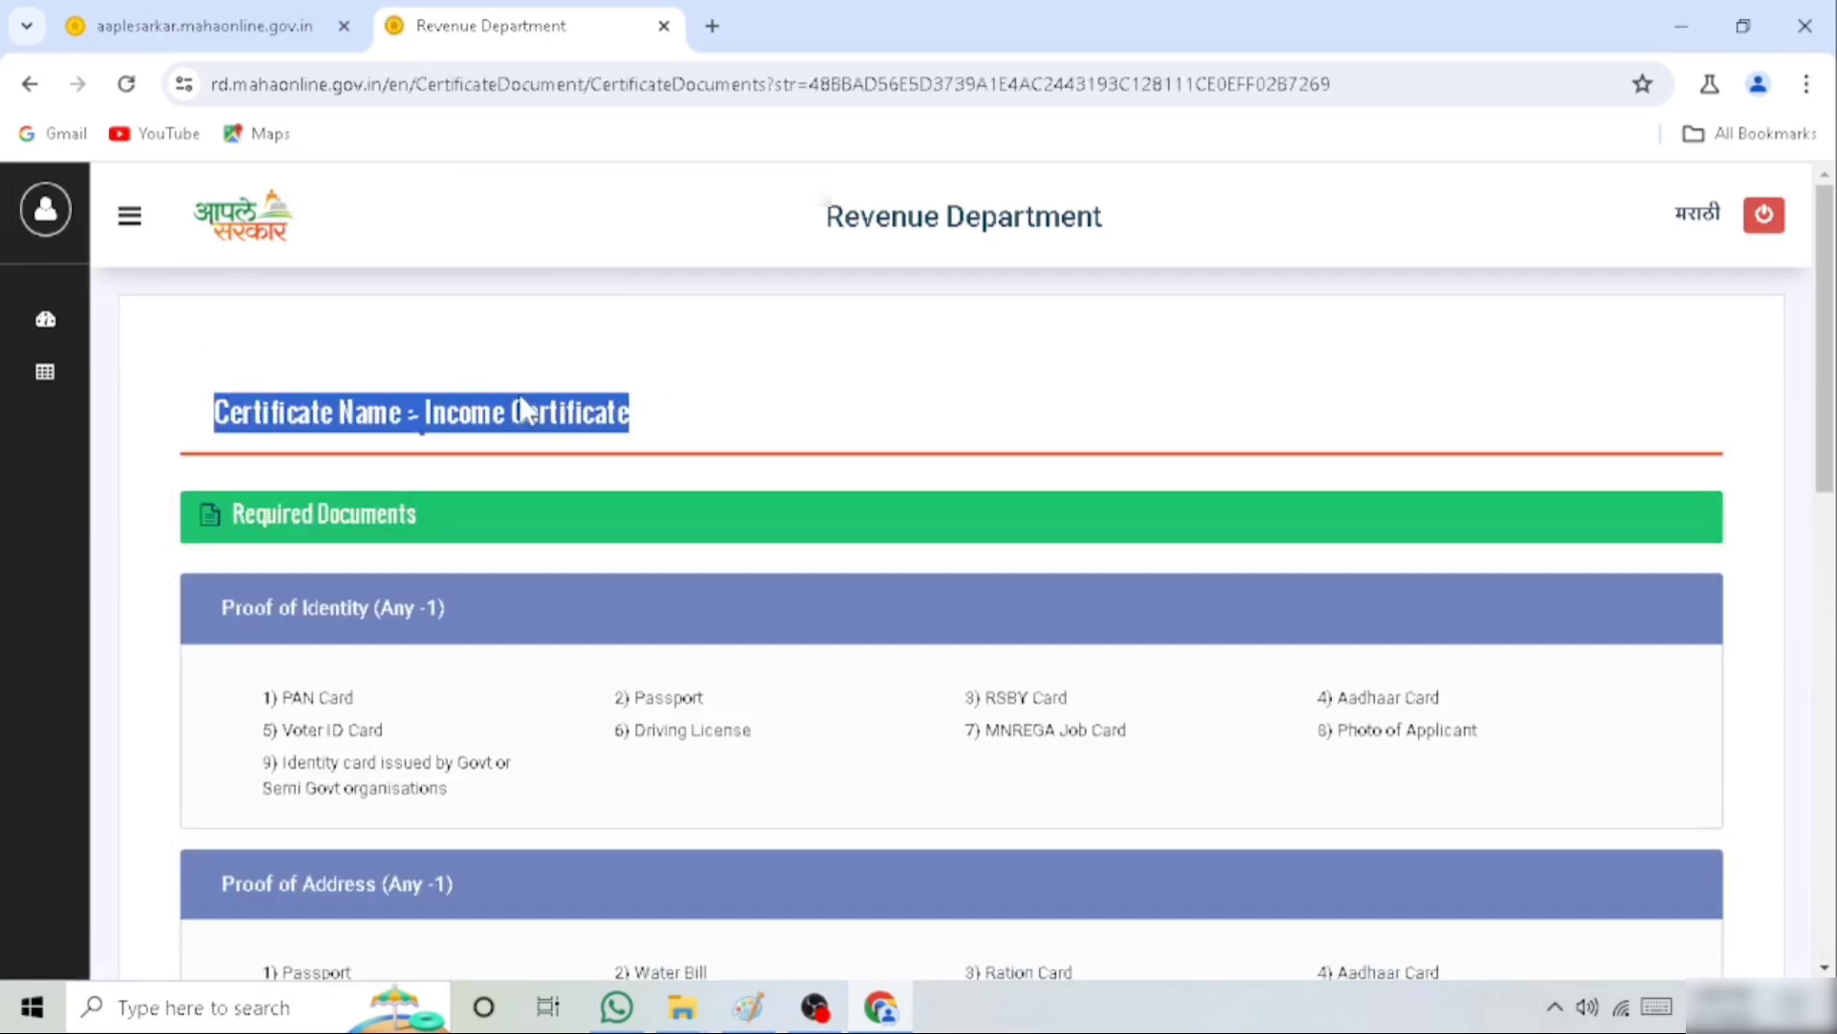
scroll(524, 409, down, 3)
scroll(527, 410, up, 3)
scroll(608, 476, down, 10)
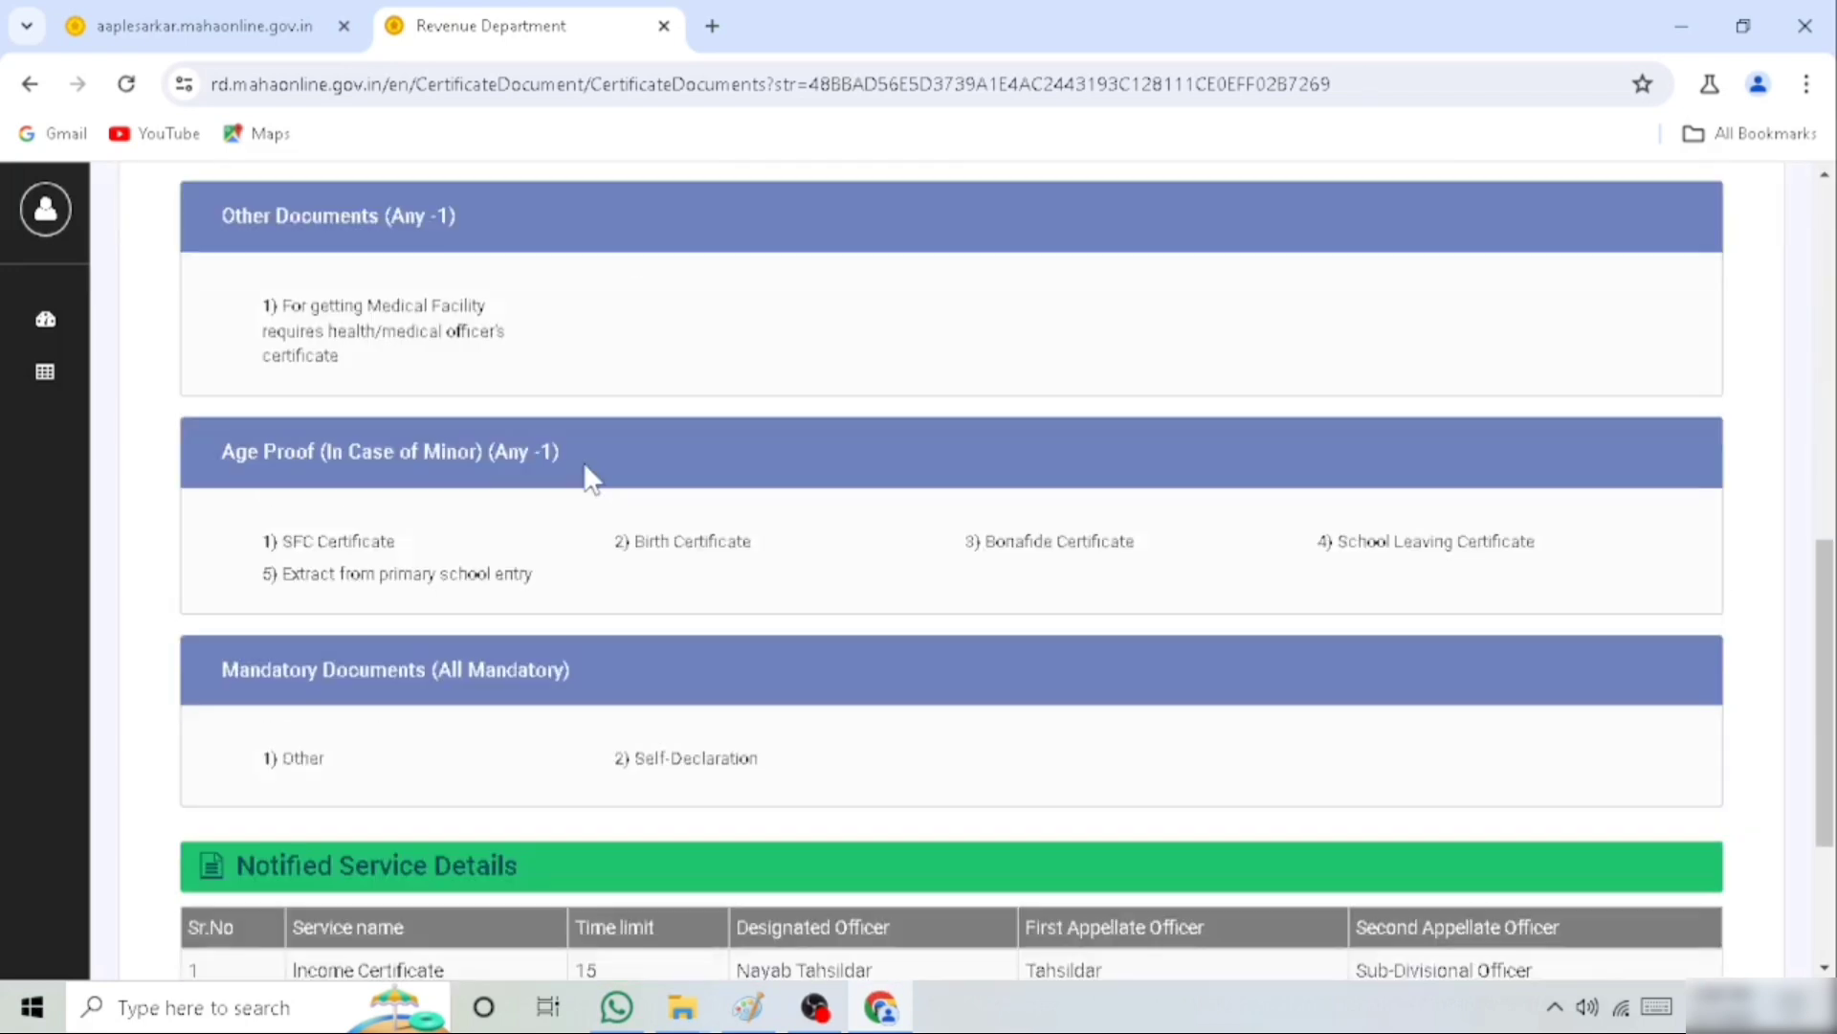
scroll(590, 476, down, 3)
scroll(581, 463, down, 1)
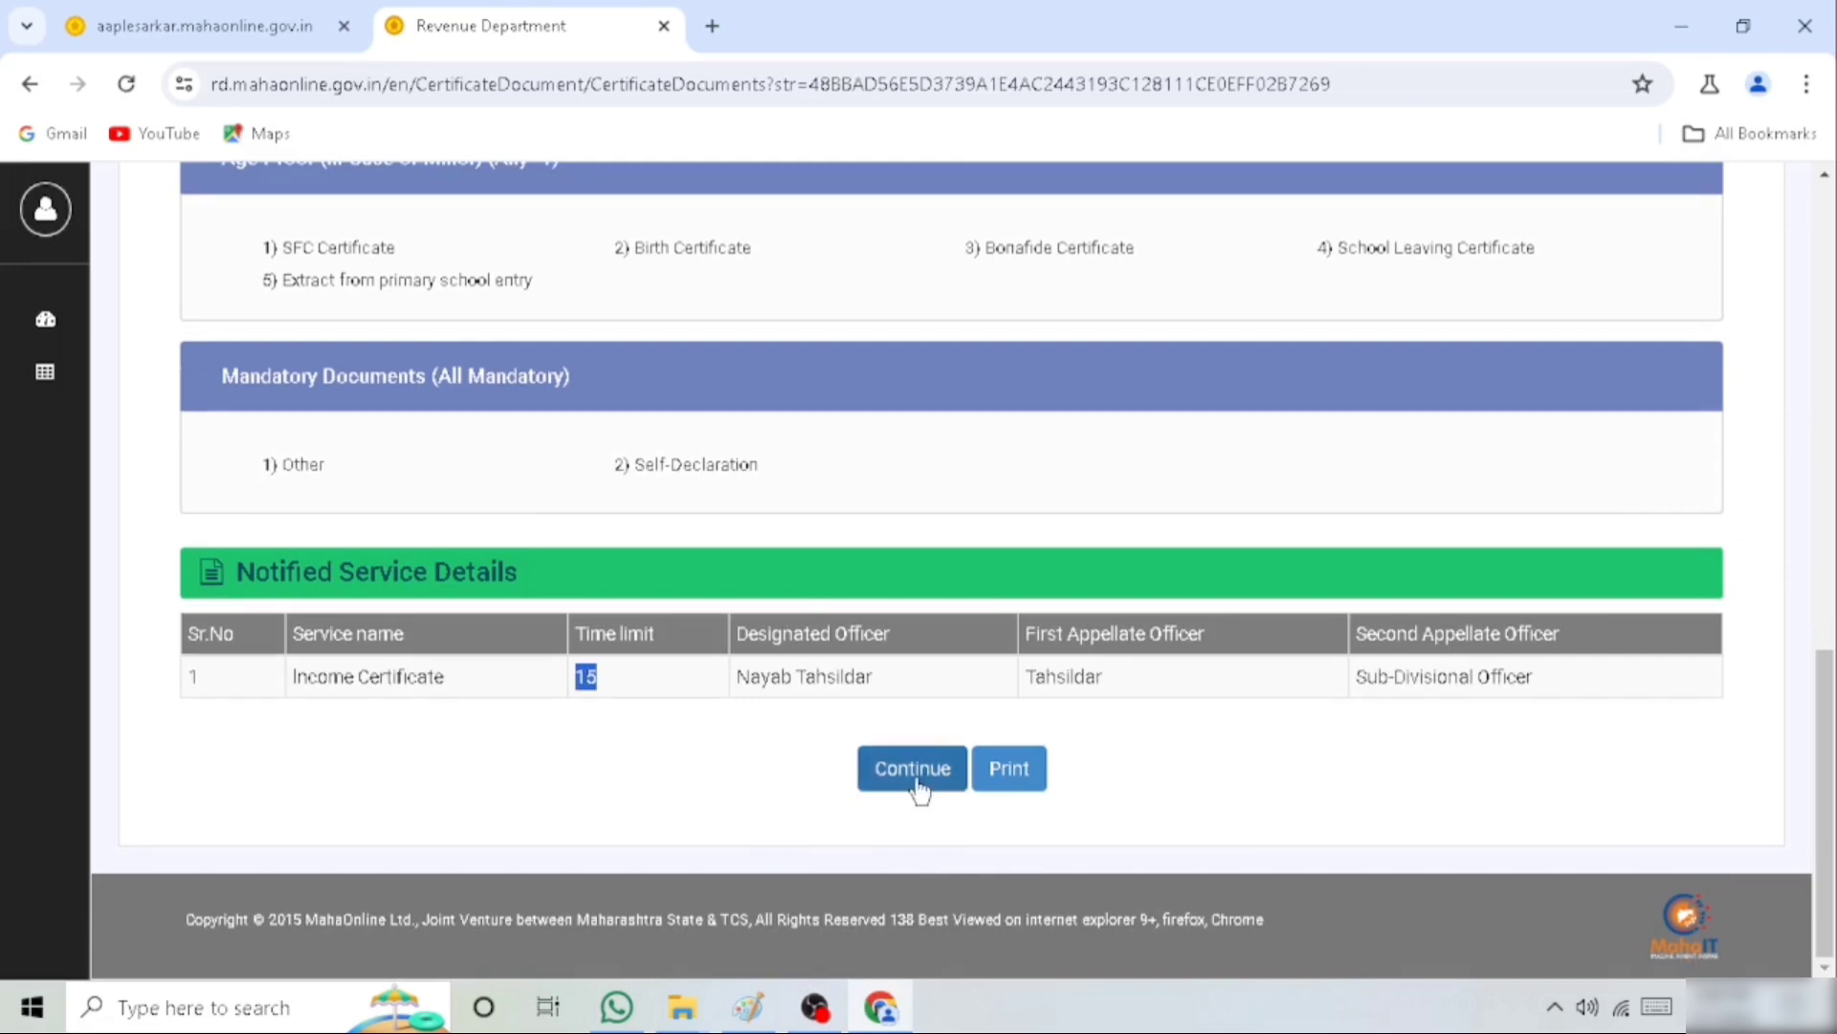
click(913, 770)
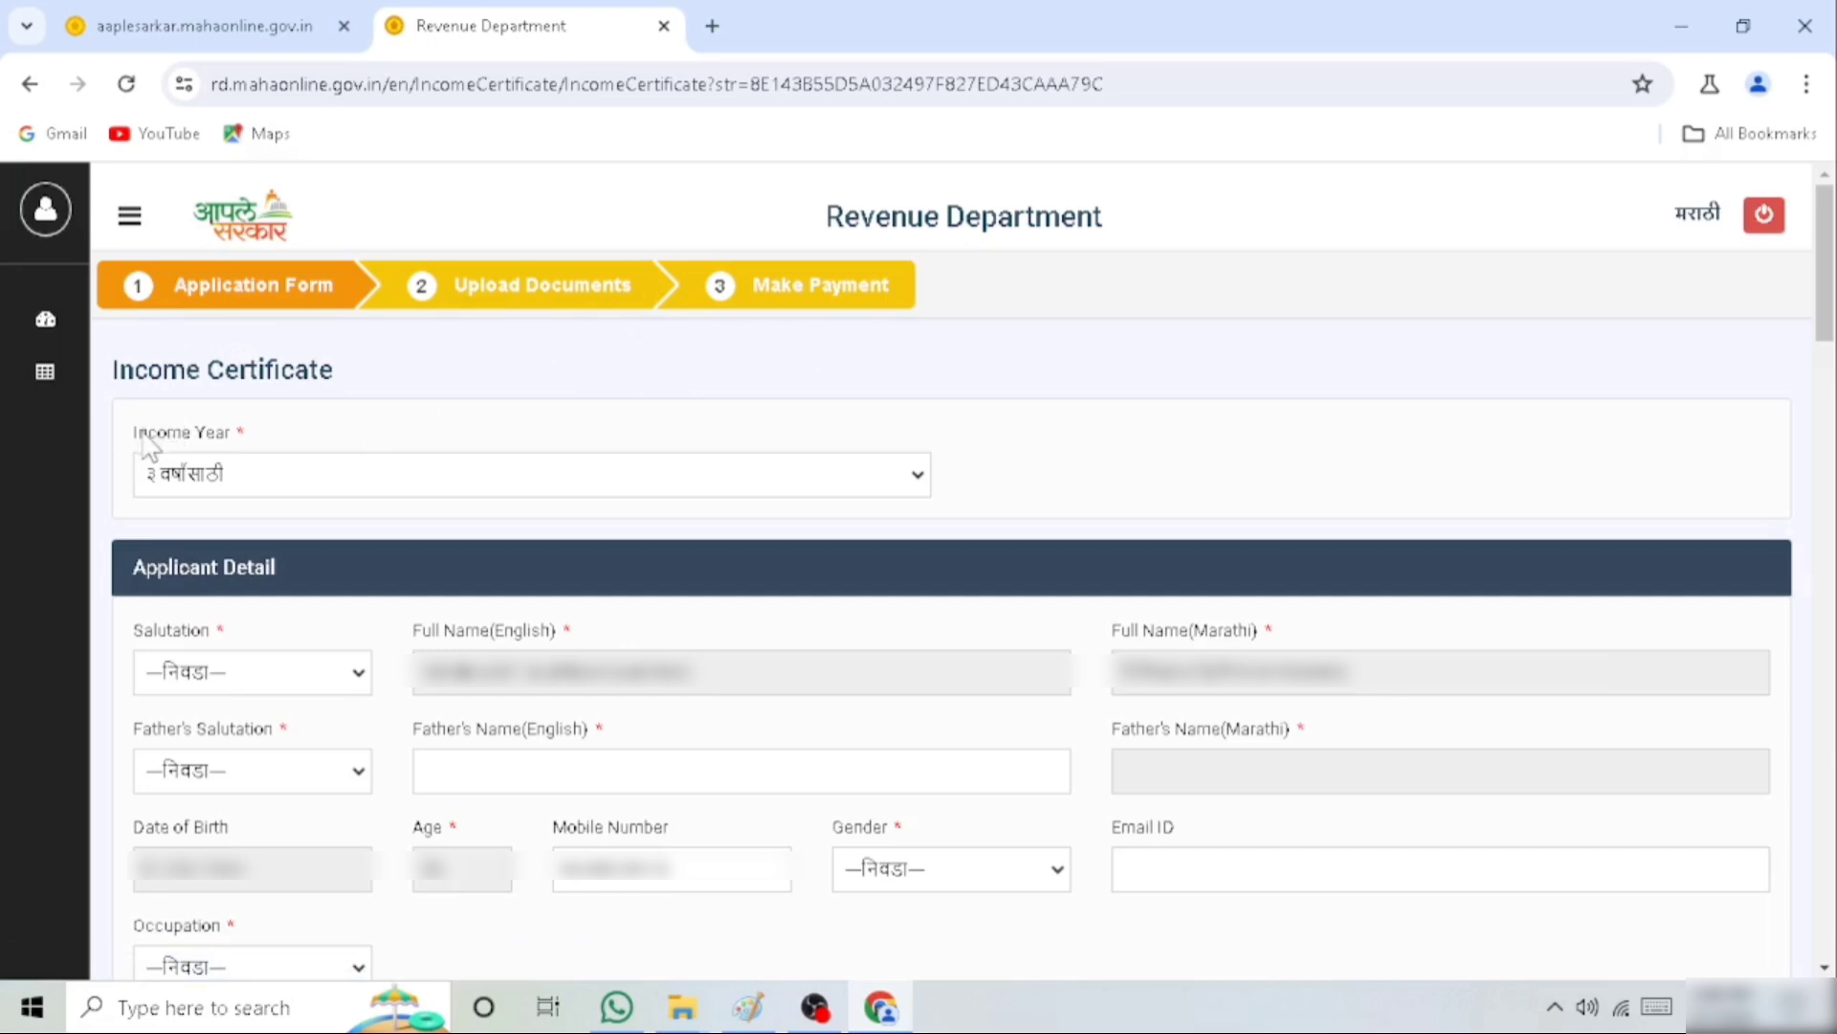
Set the income year of the certificate to one year (१ वर्षासाठी)
drag(131, 439, 320, 460)
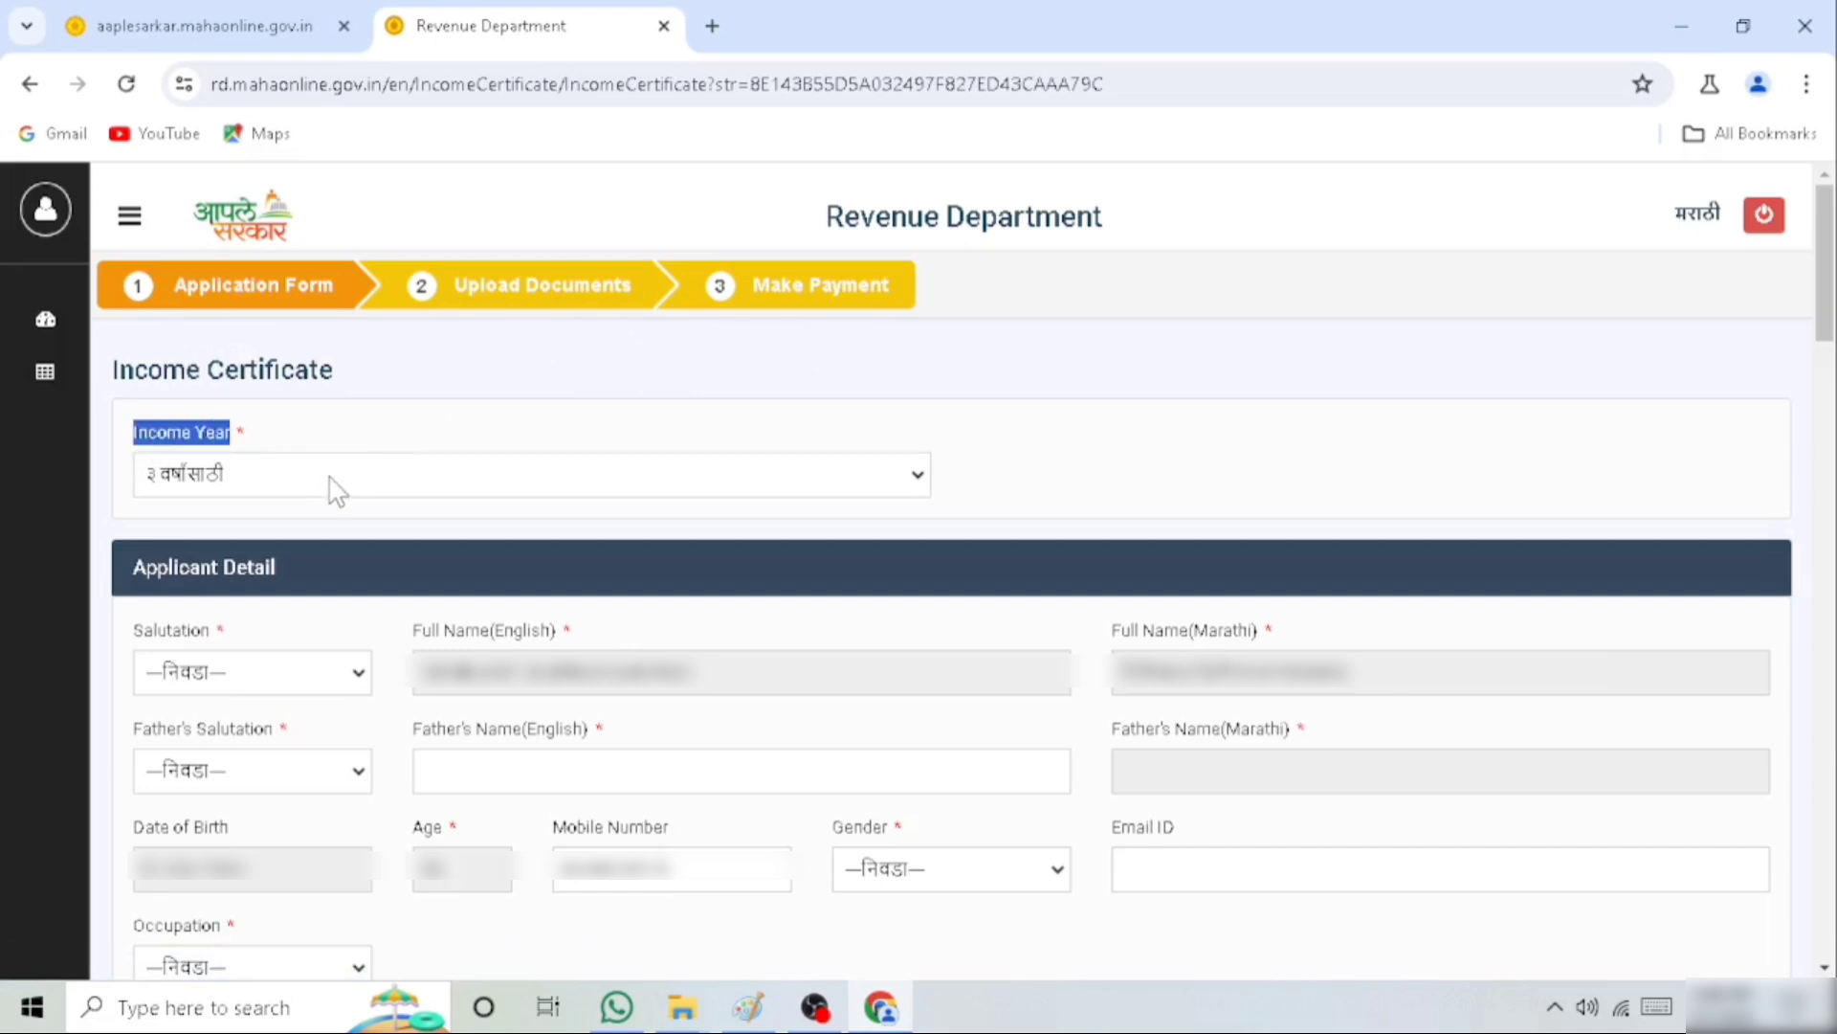
click(335, 489)
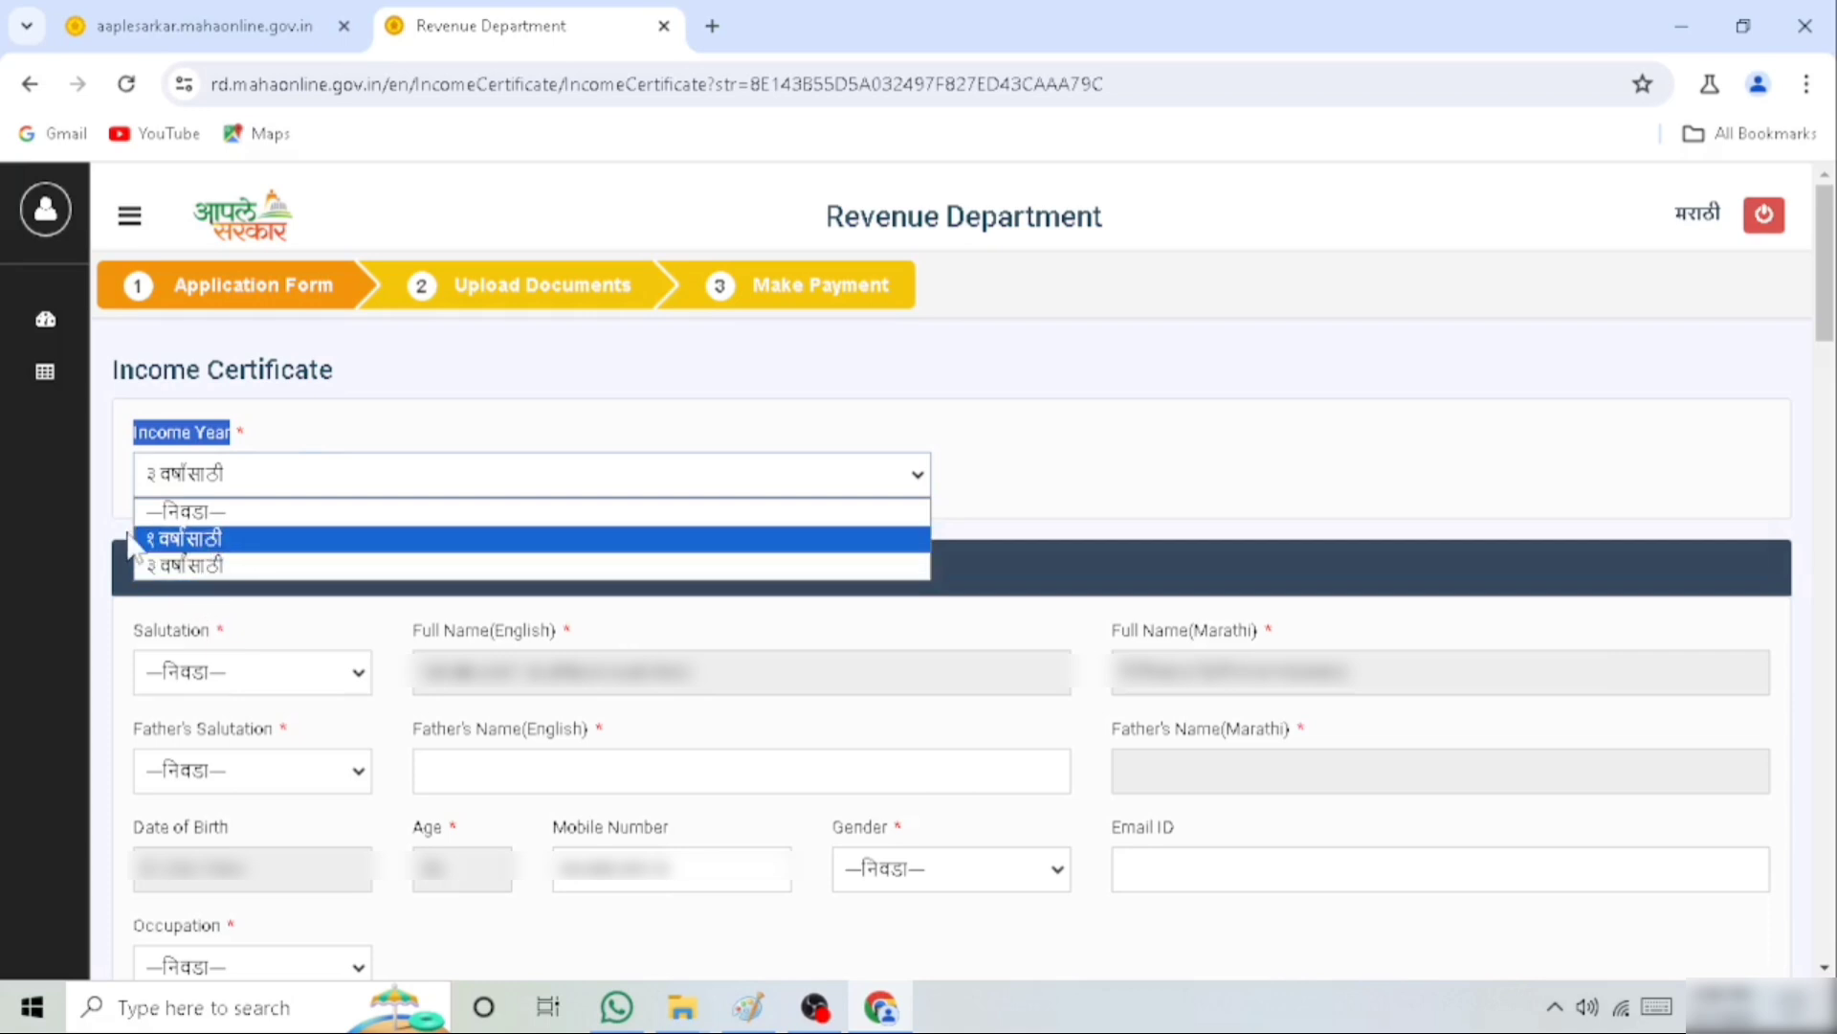
click(210, 539)
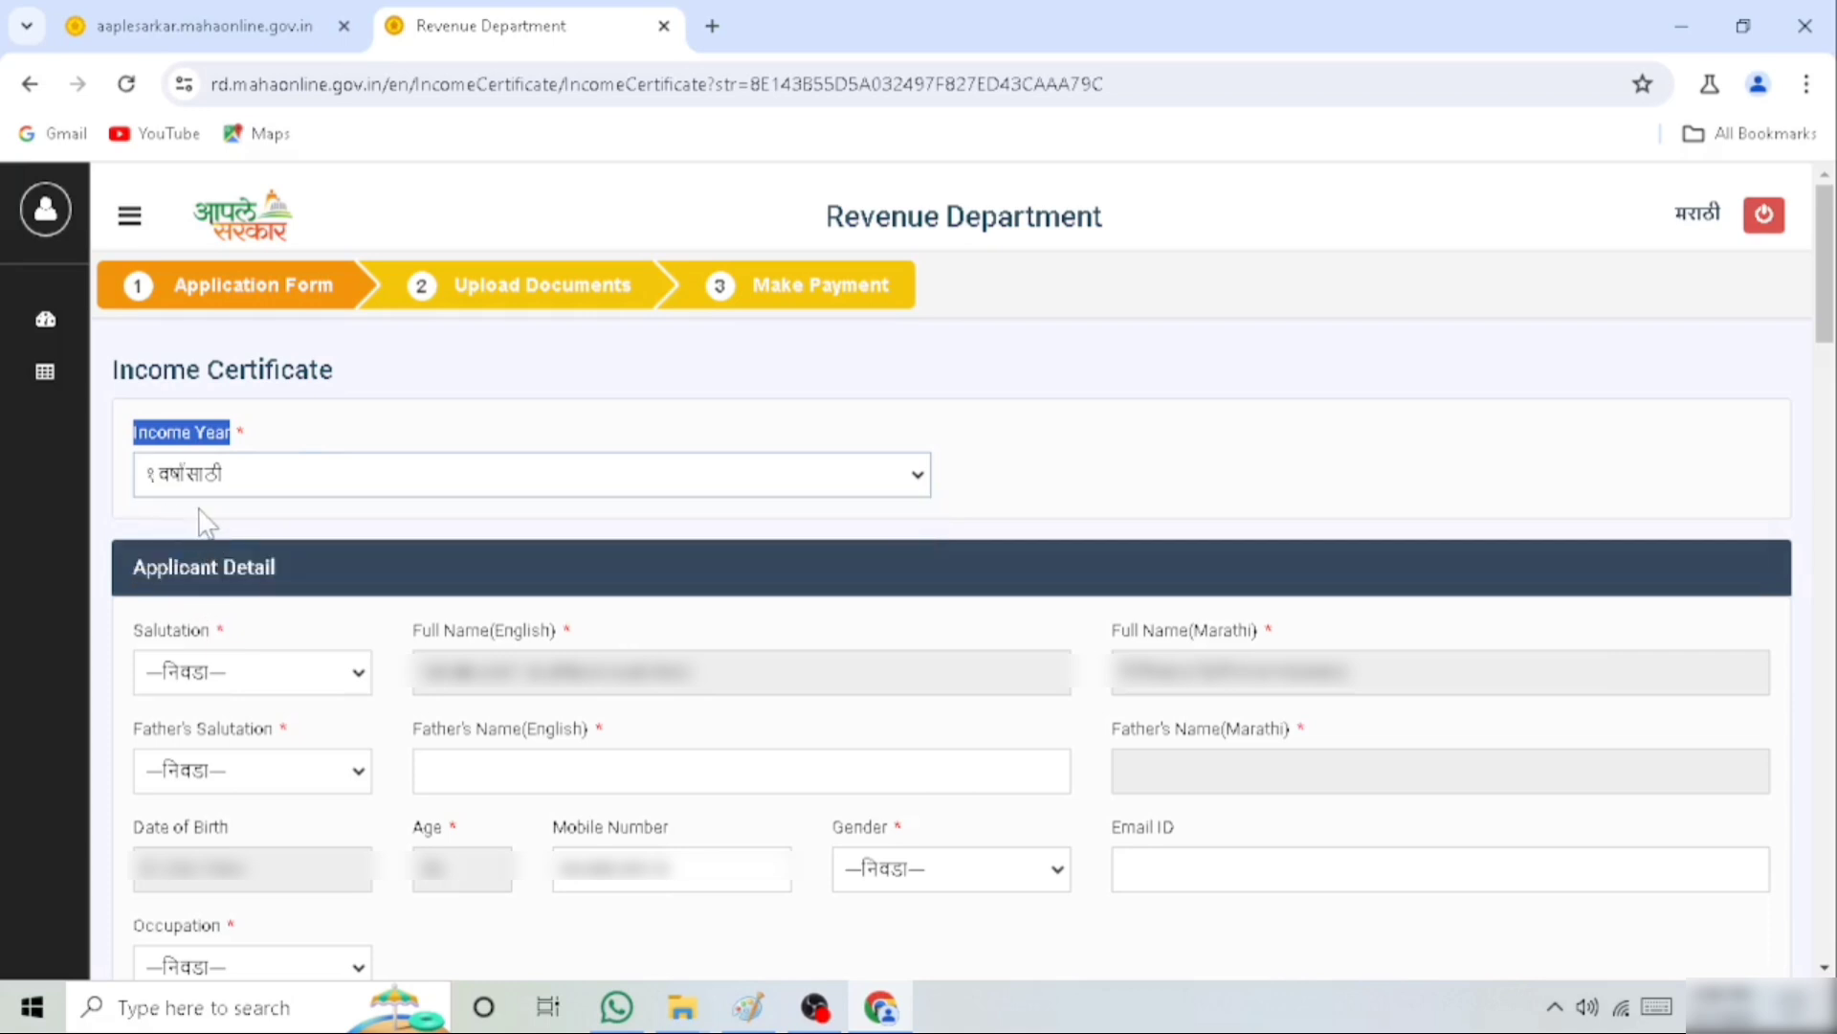
Set both the applicant's salutation and the father's salutation to श्री. in the applicant details
drag(134, 566, 252, 567)
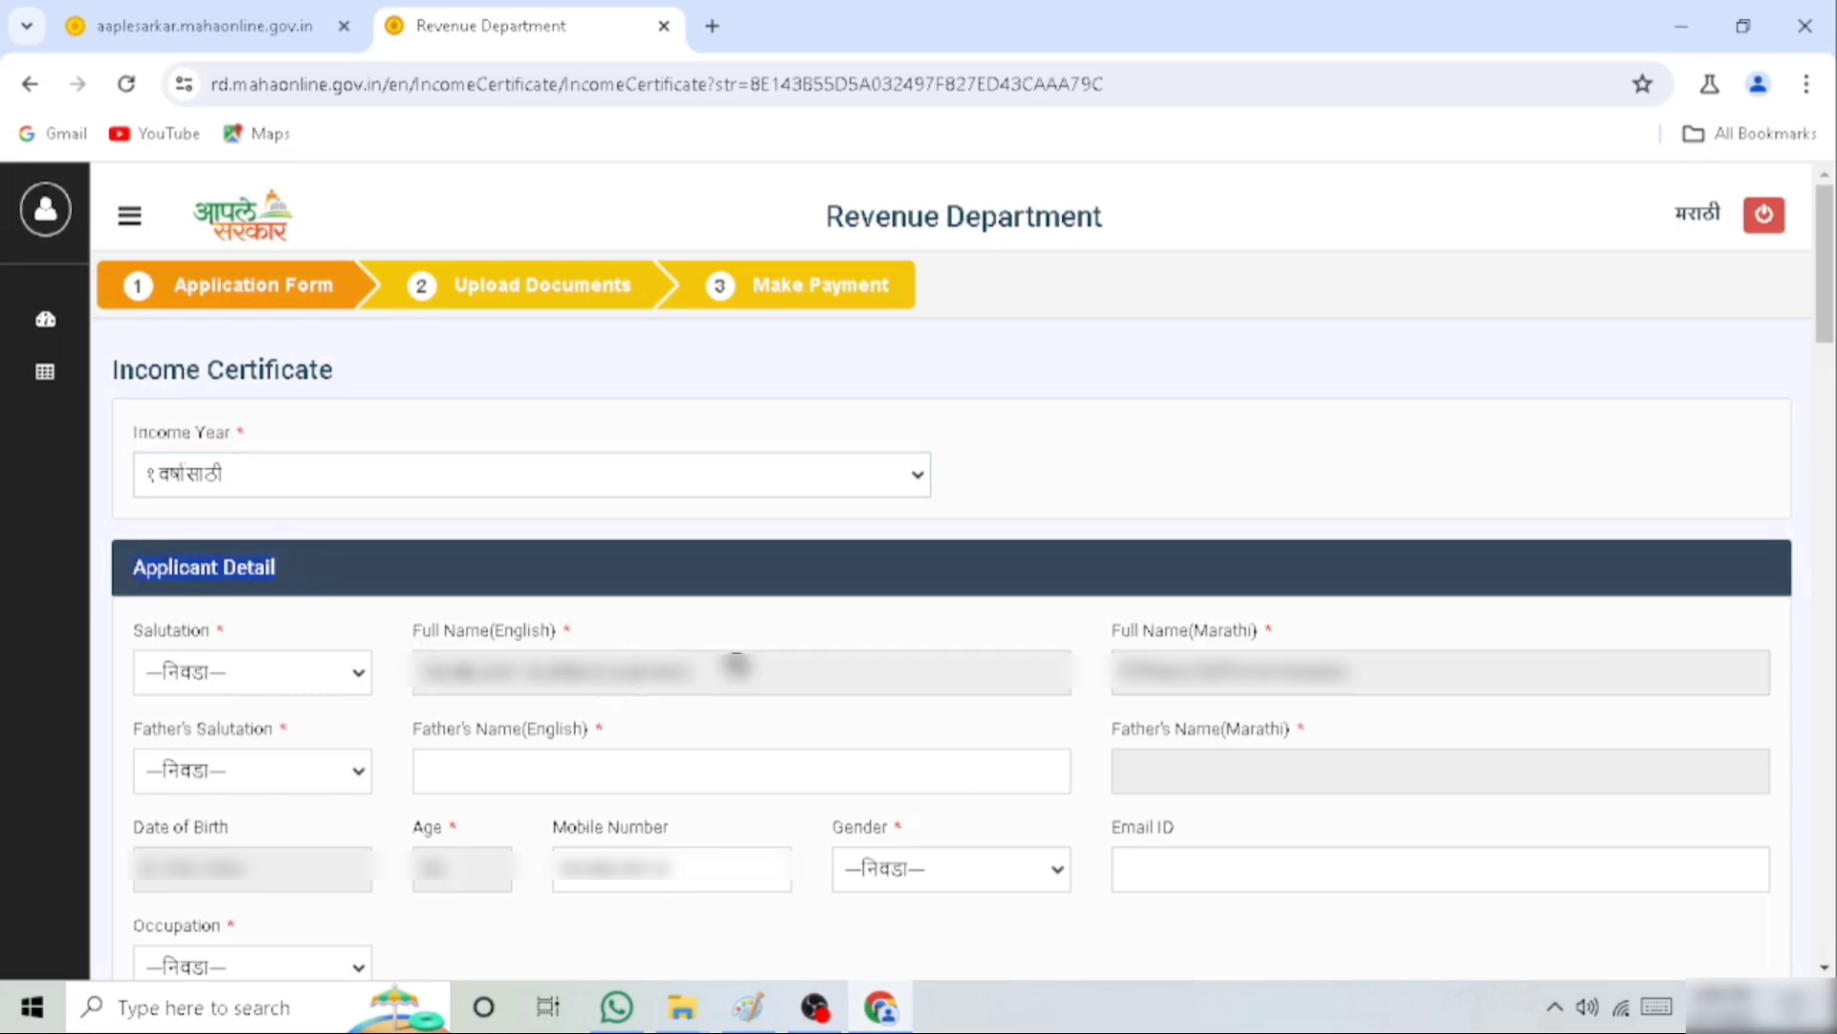
click(234, 672)
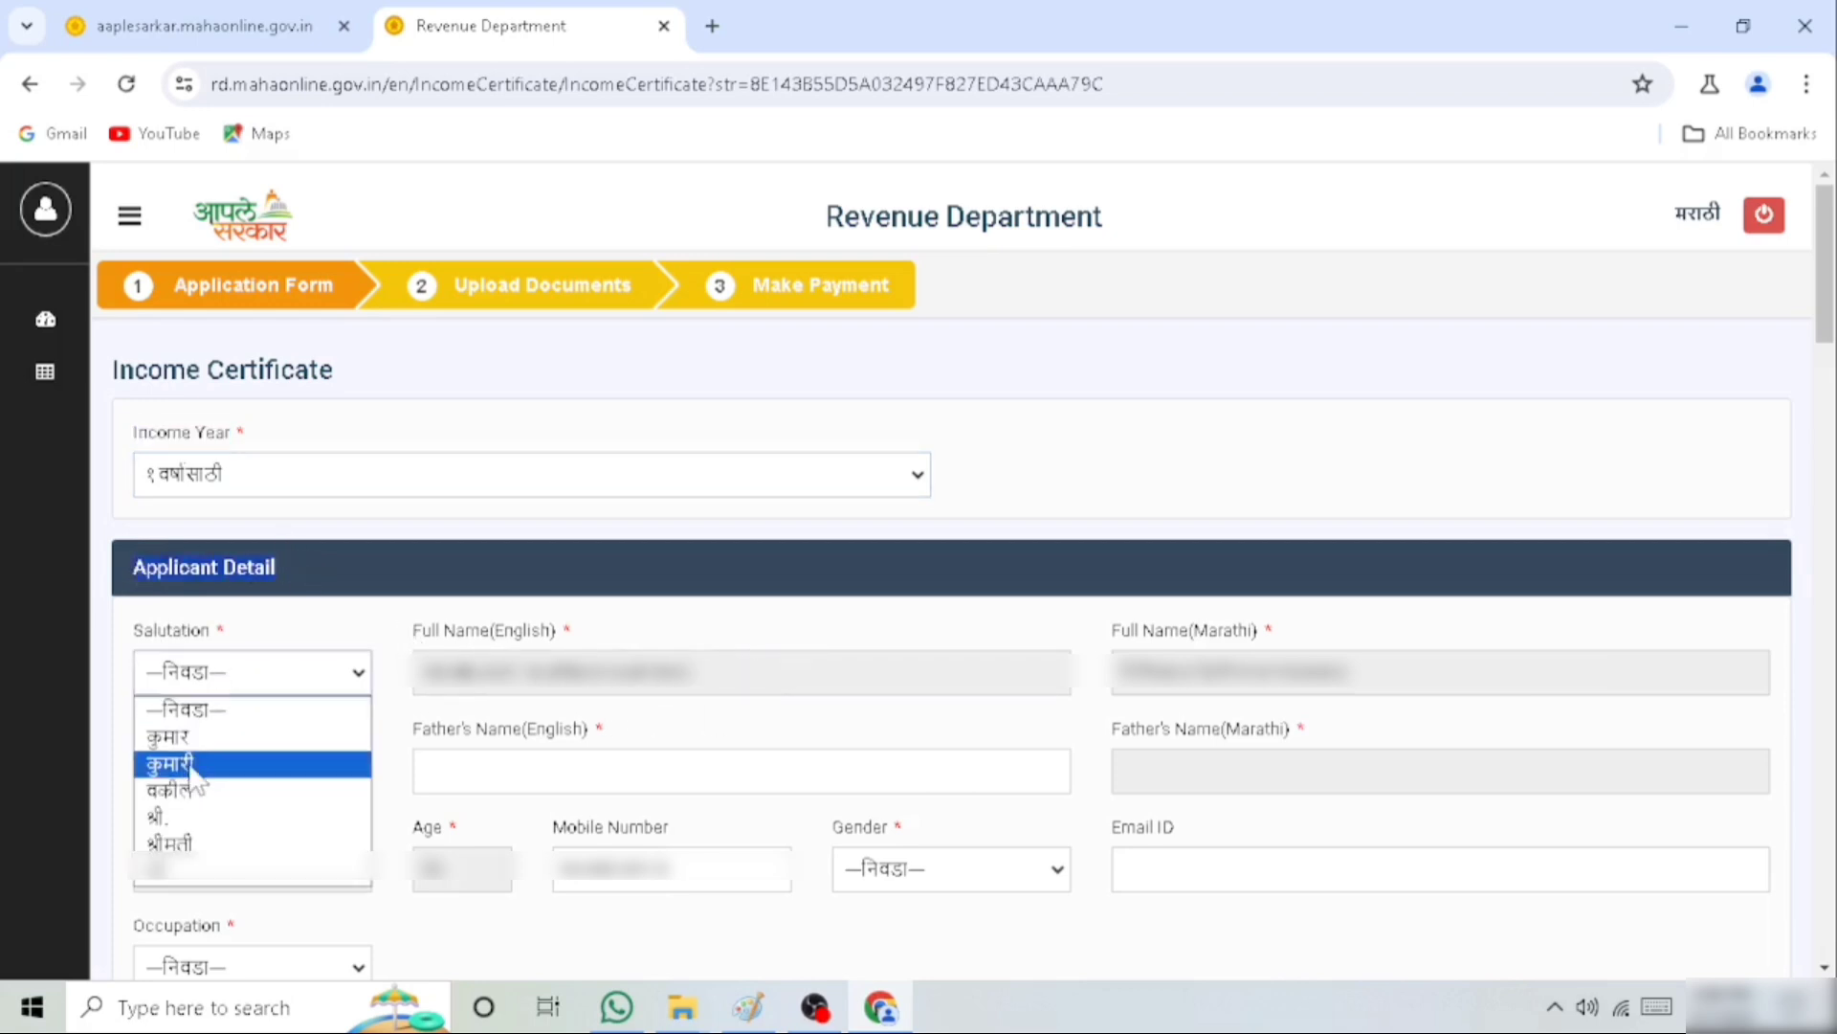
click(189, 820)
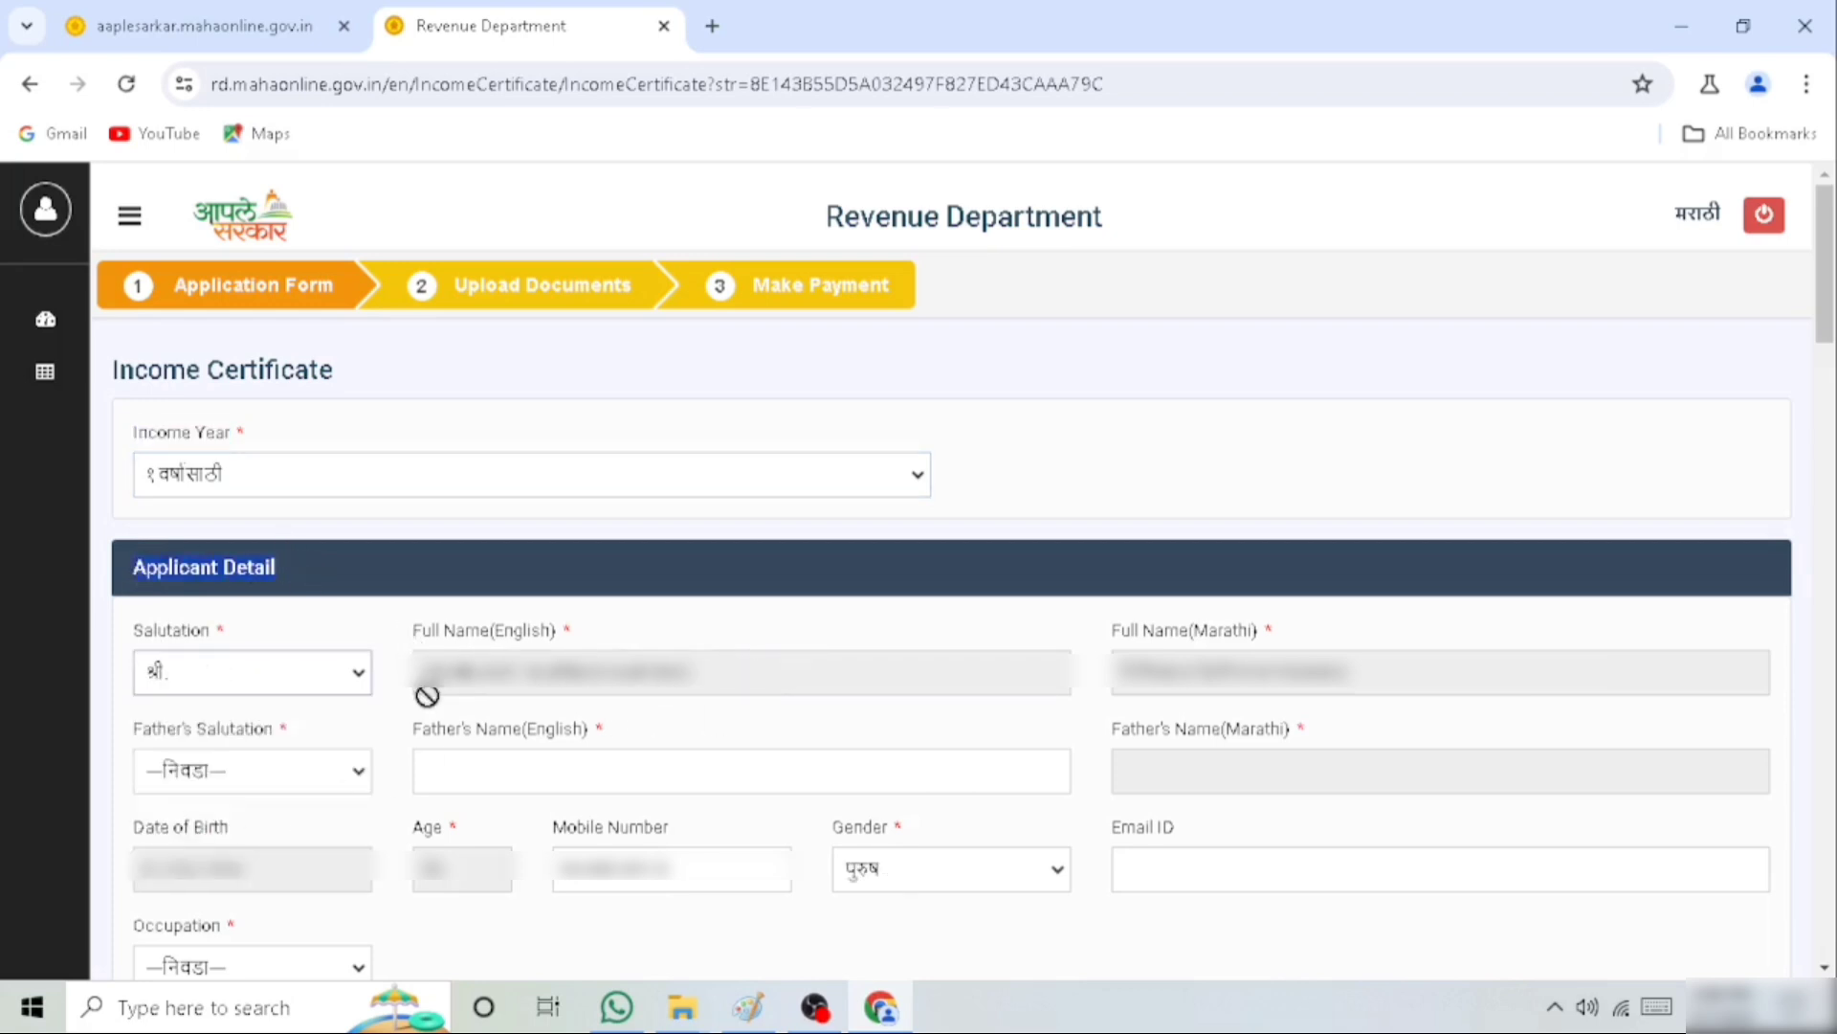
click(315, 774)
click(261, 831)
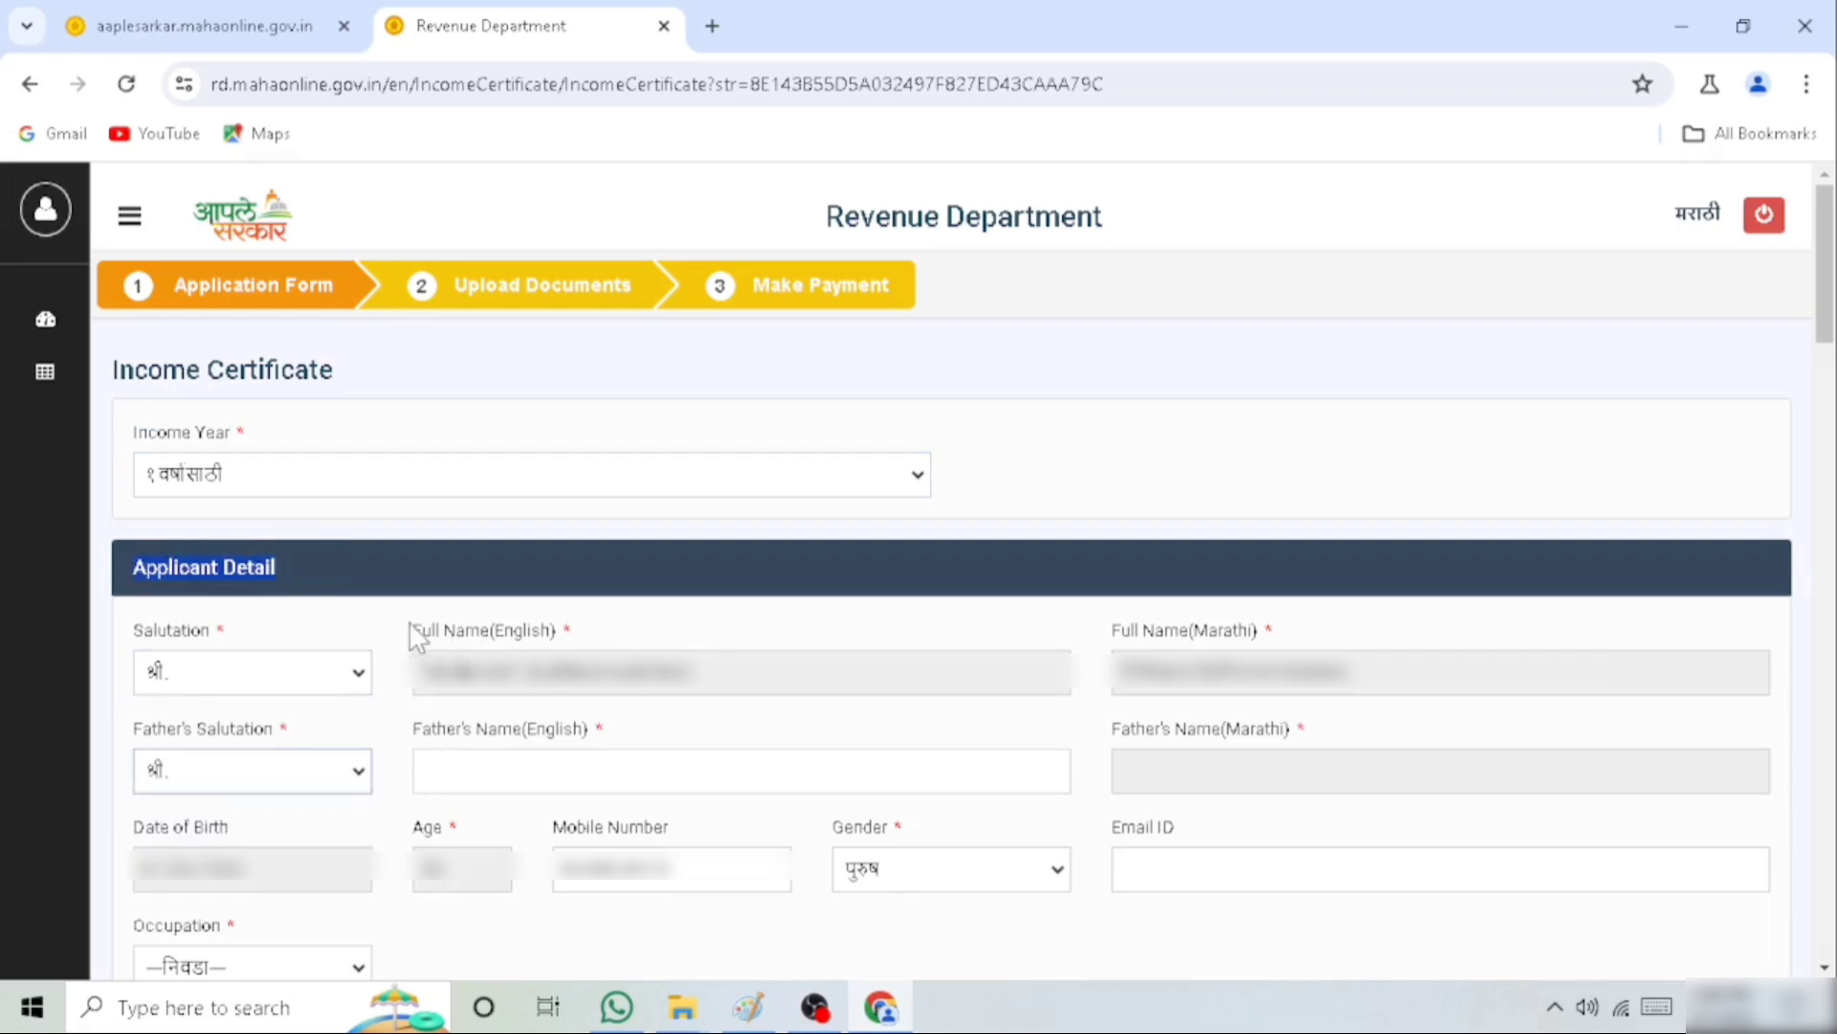
Check the applicant's full name fields and enter the father's name in English
drag(410, 630, 574, 627)
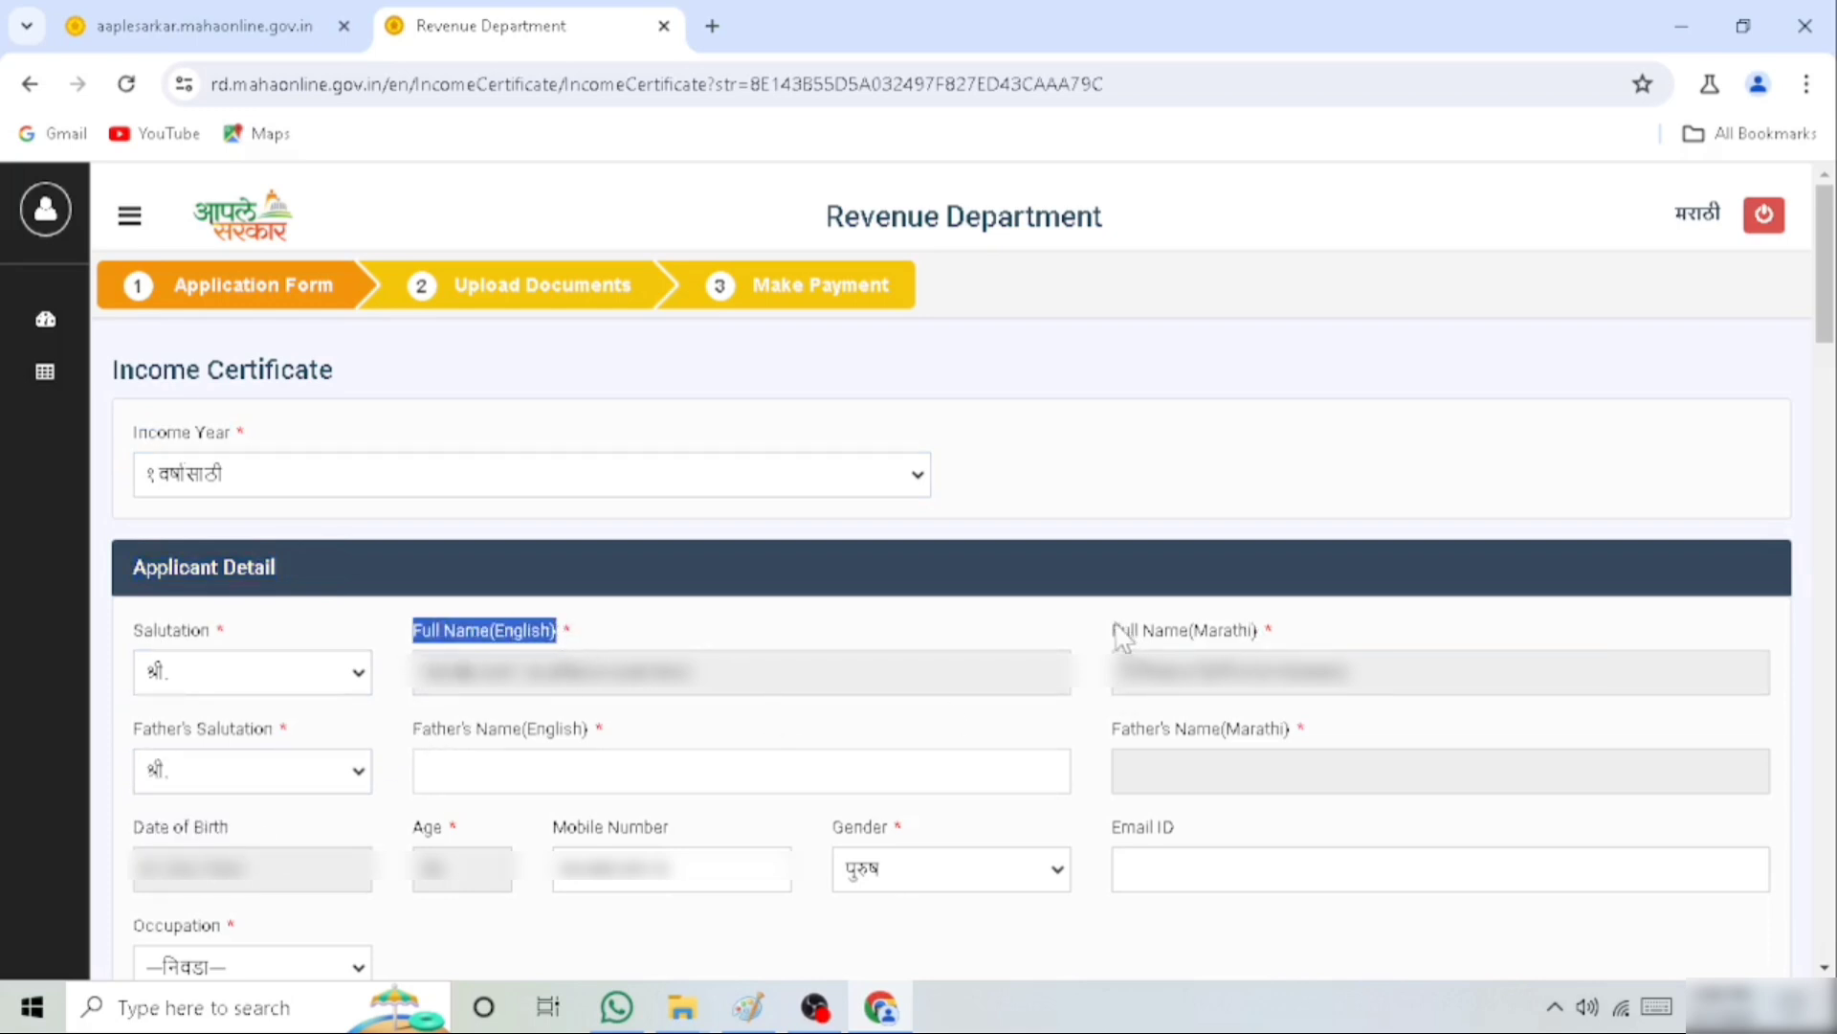
drag(1108, 635, 1303, 634)
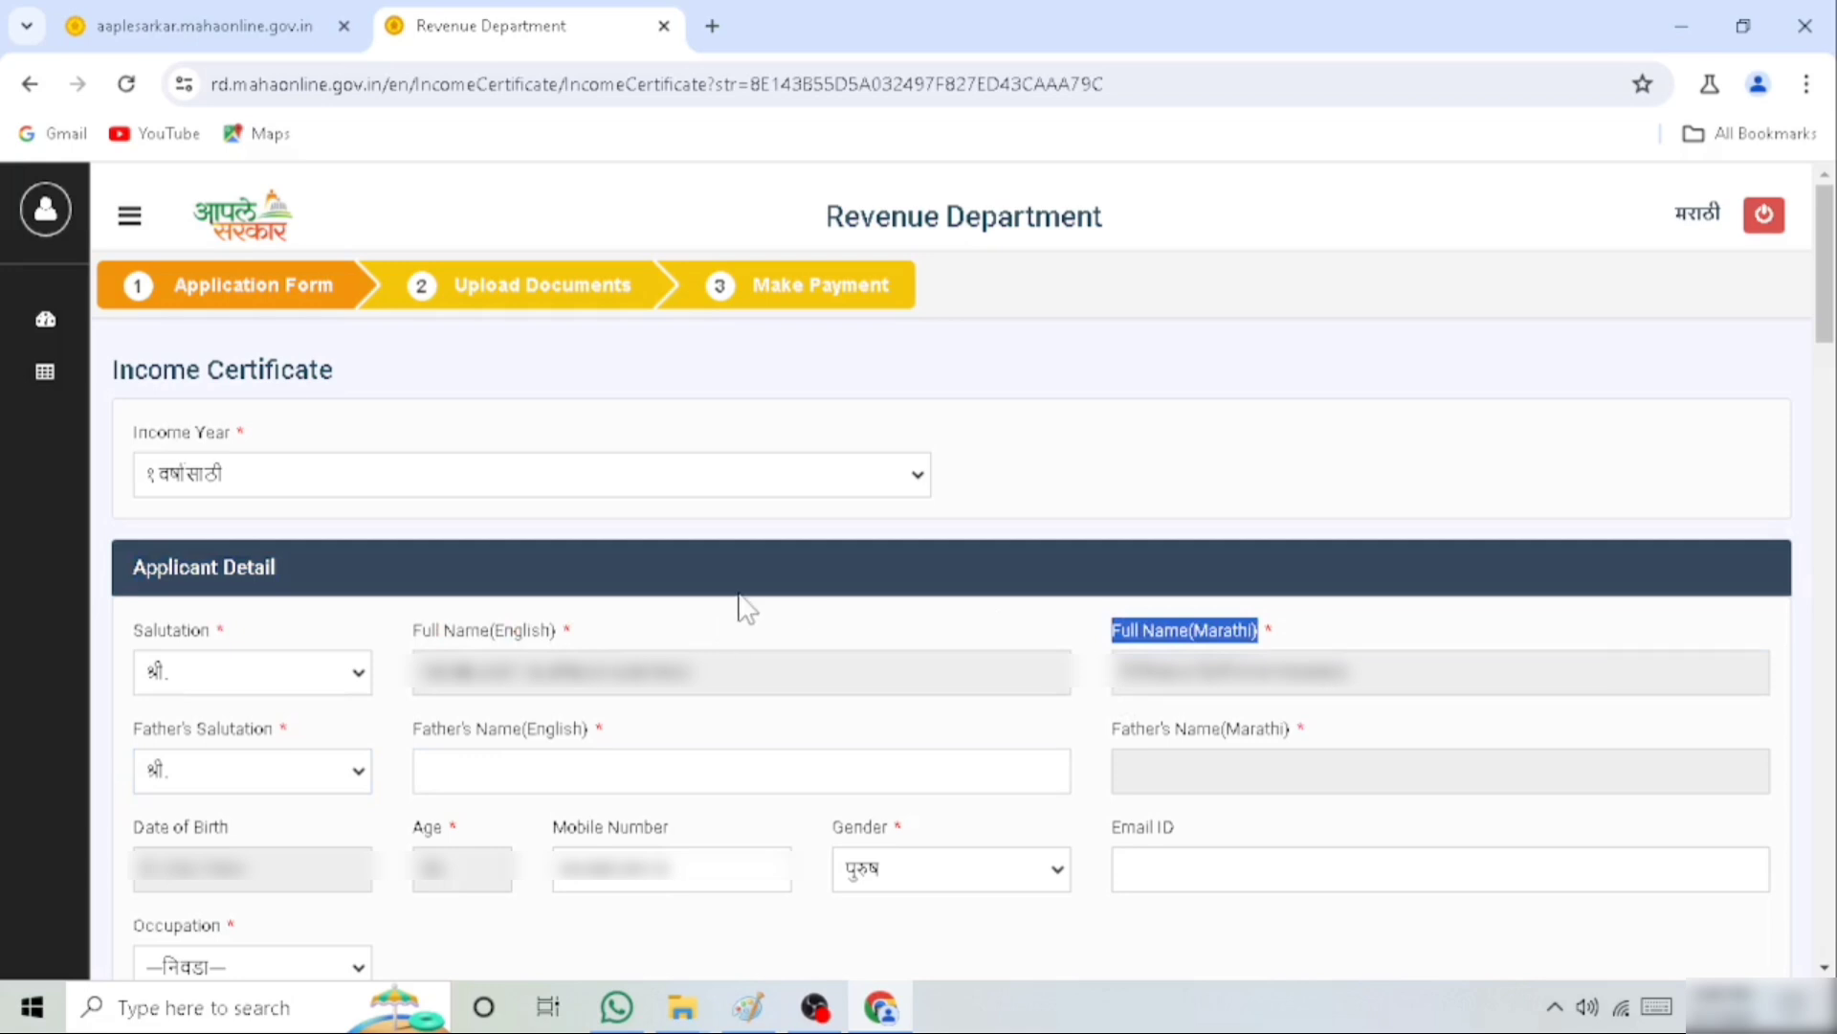
drag(415, 729, 594, 734)
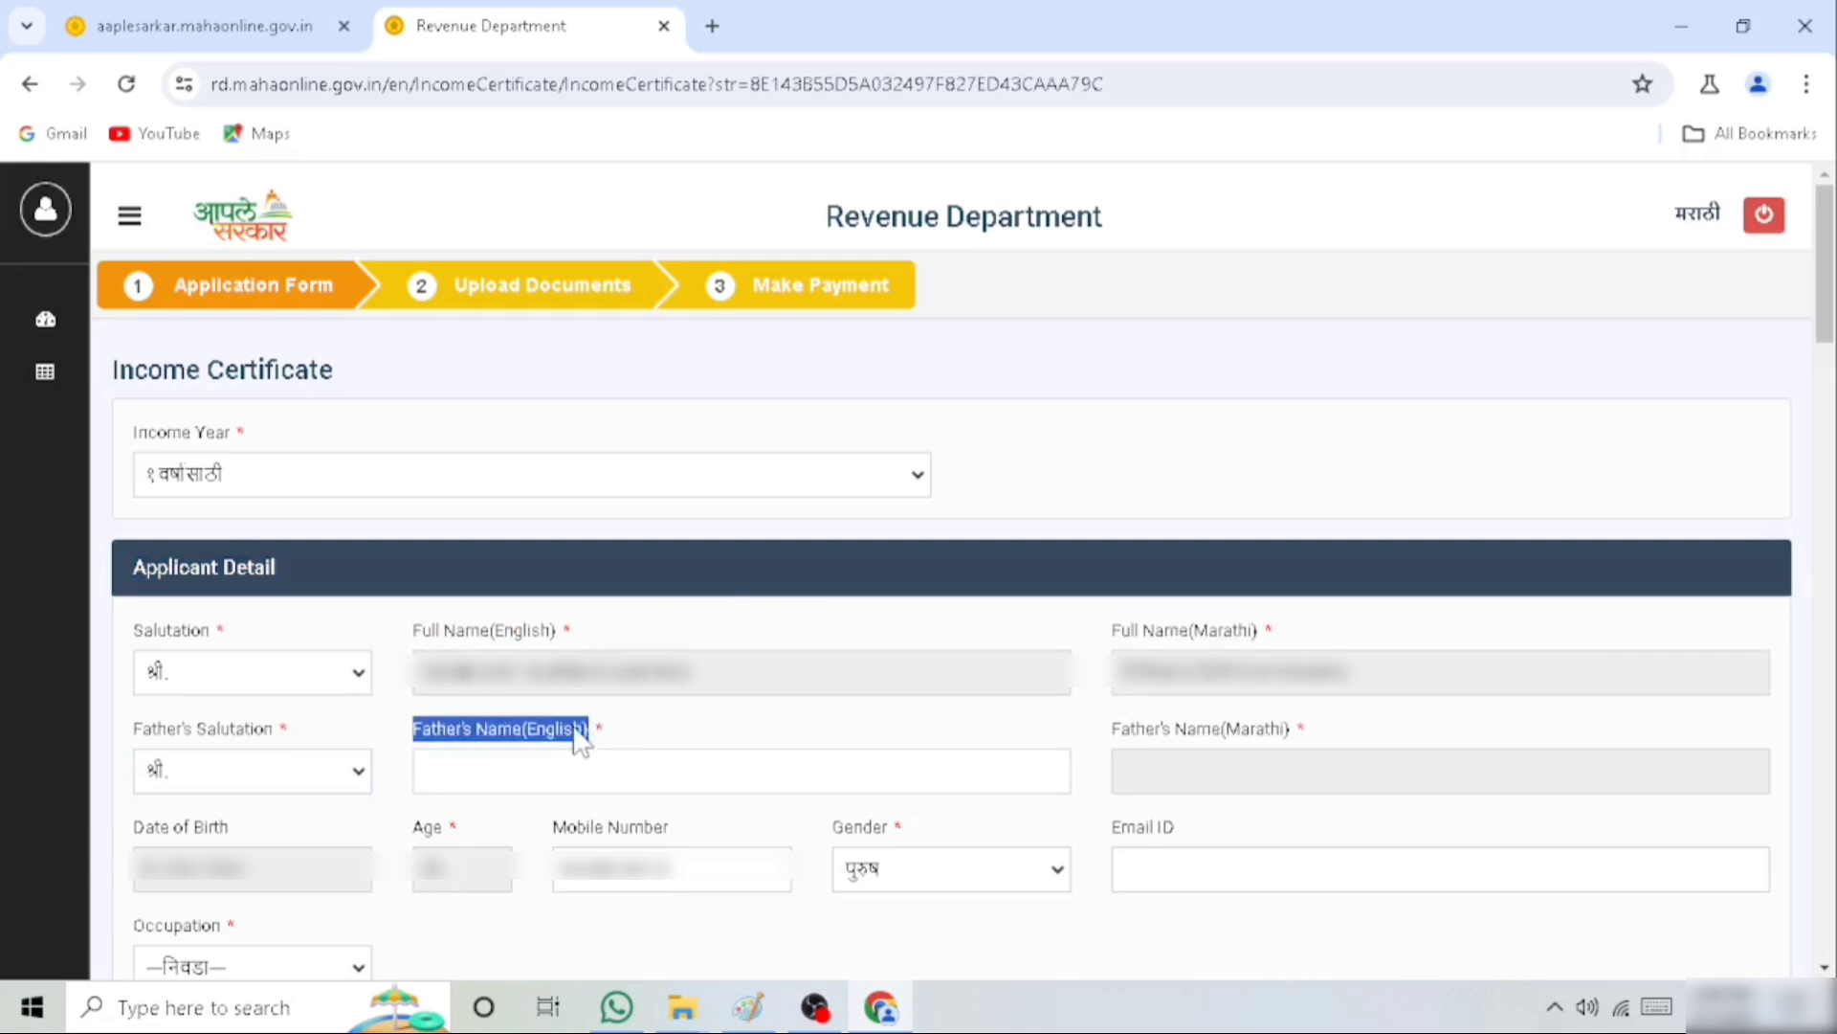
click(589, 764)
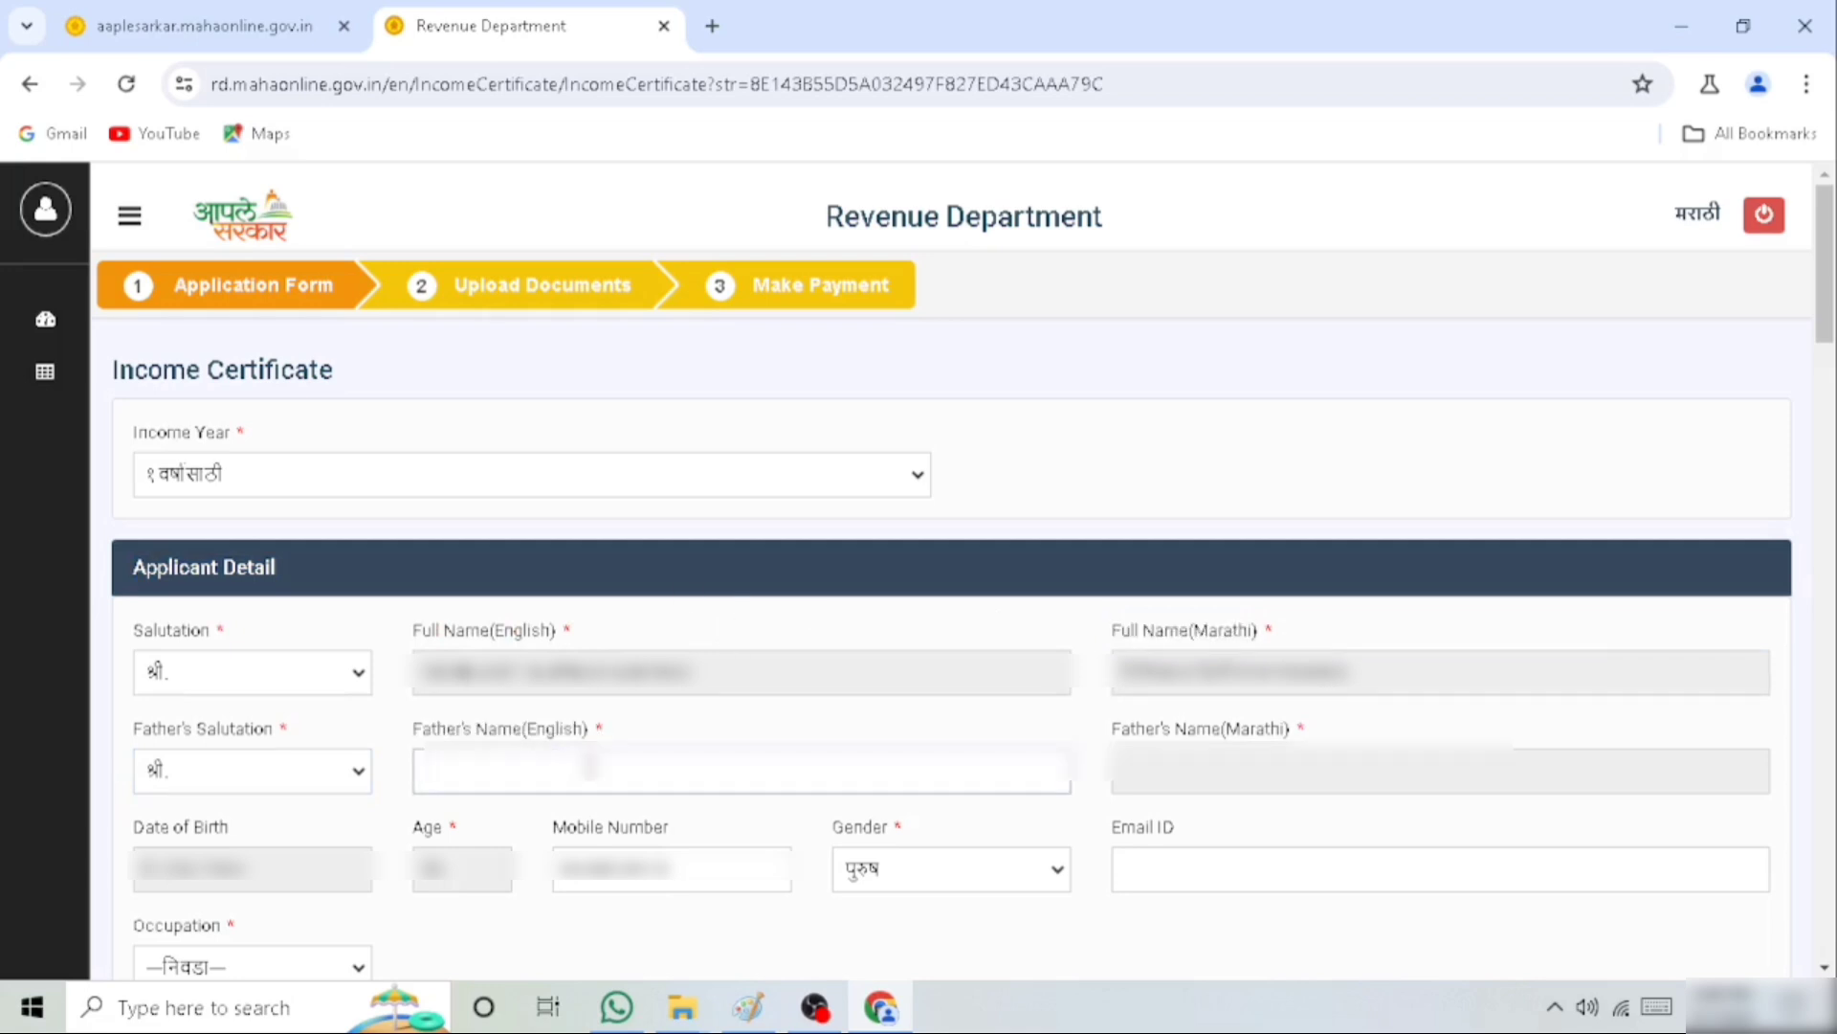
key(ctrl+v)
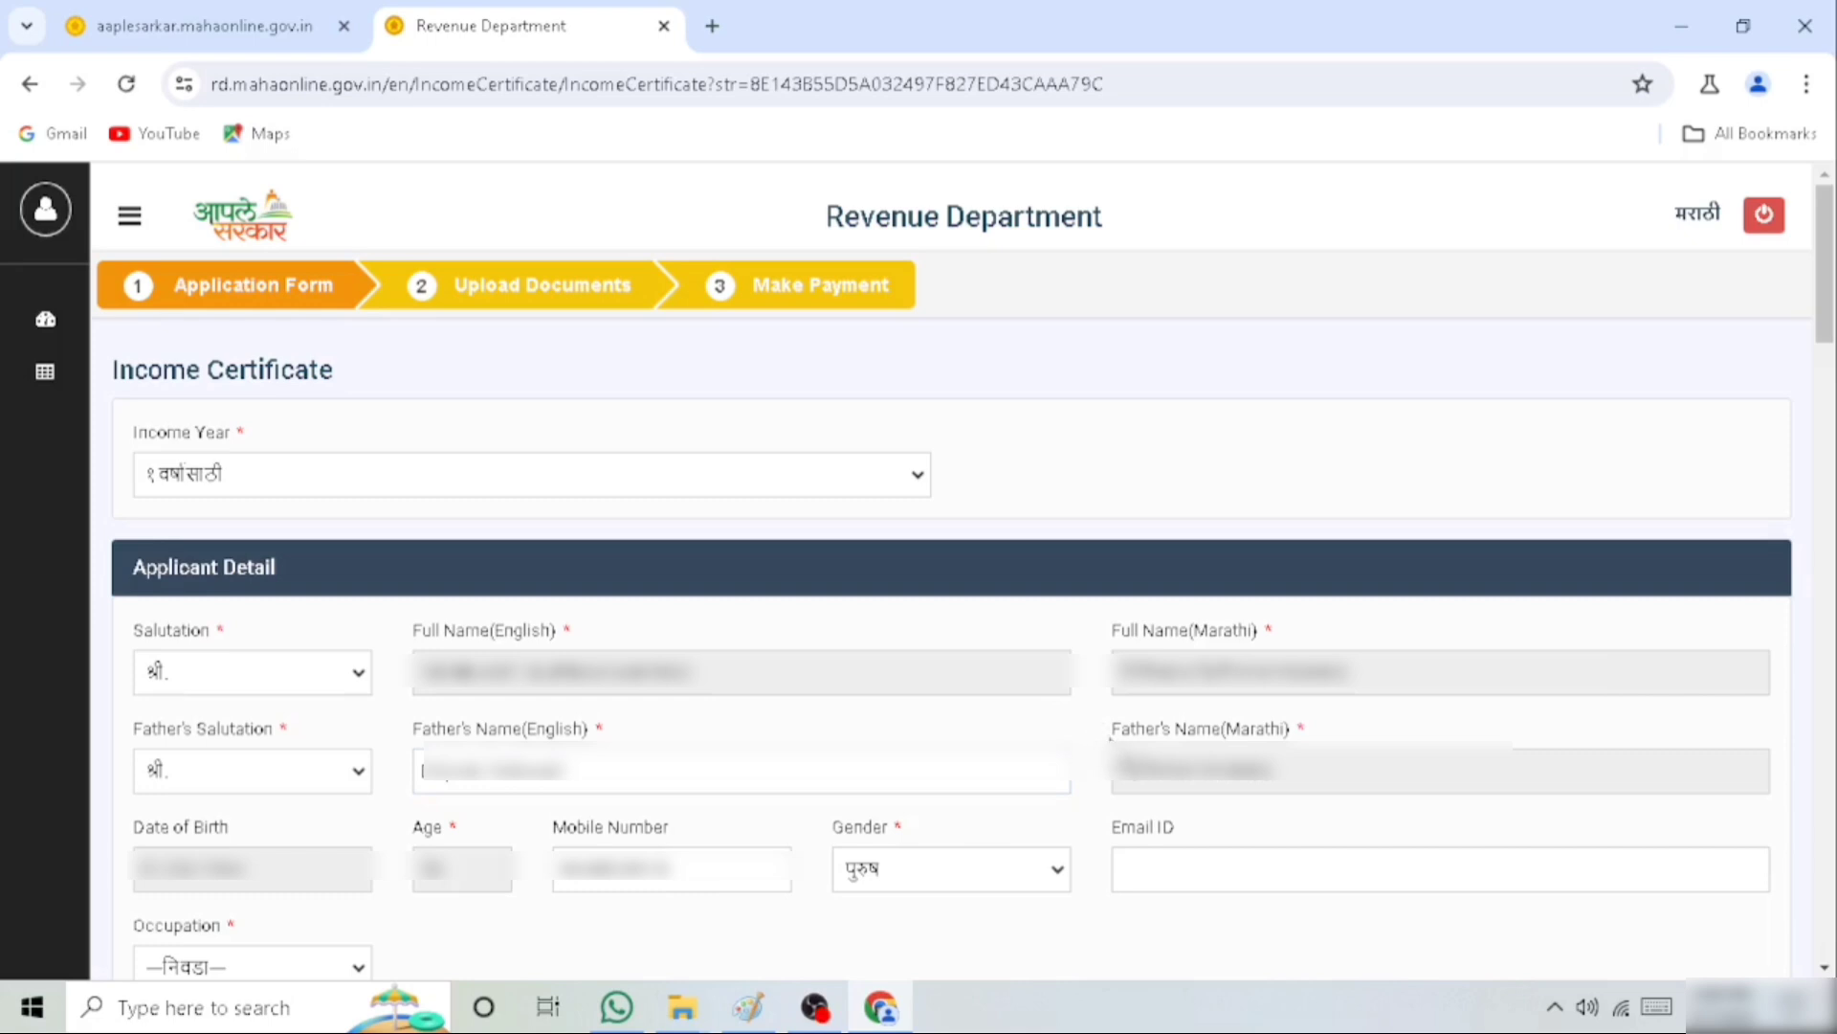
drag(1111, 736, 1344, 740)
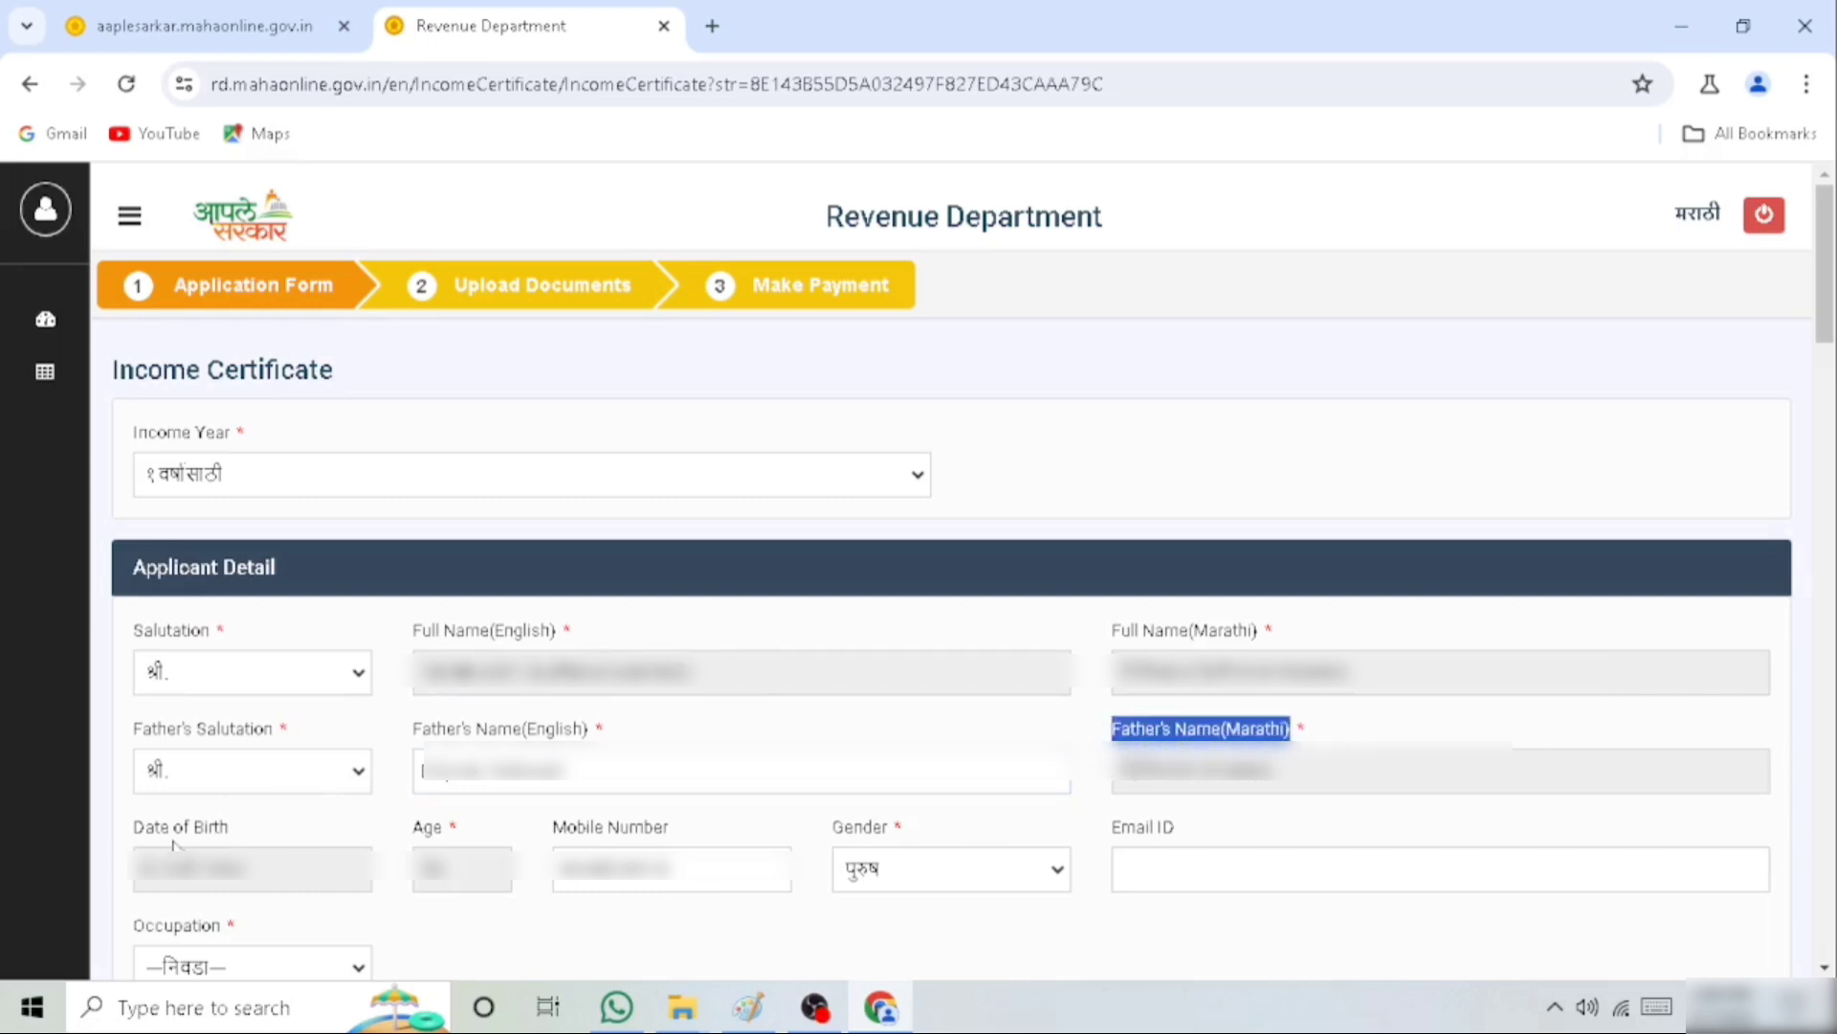
drag(132, 834, 278, 831)
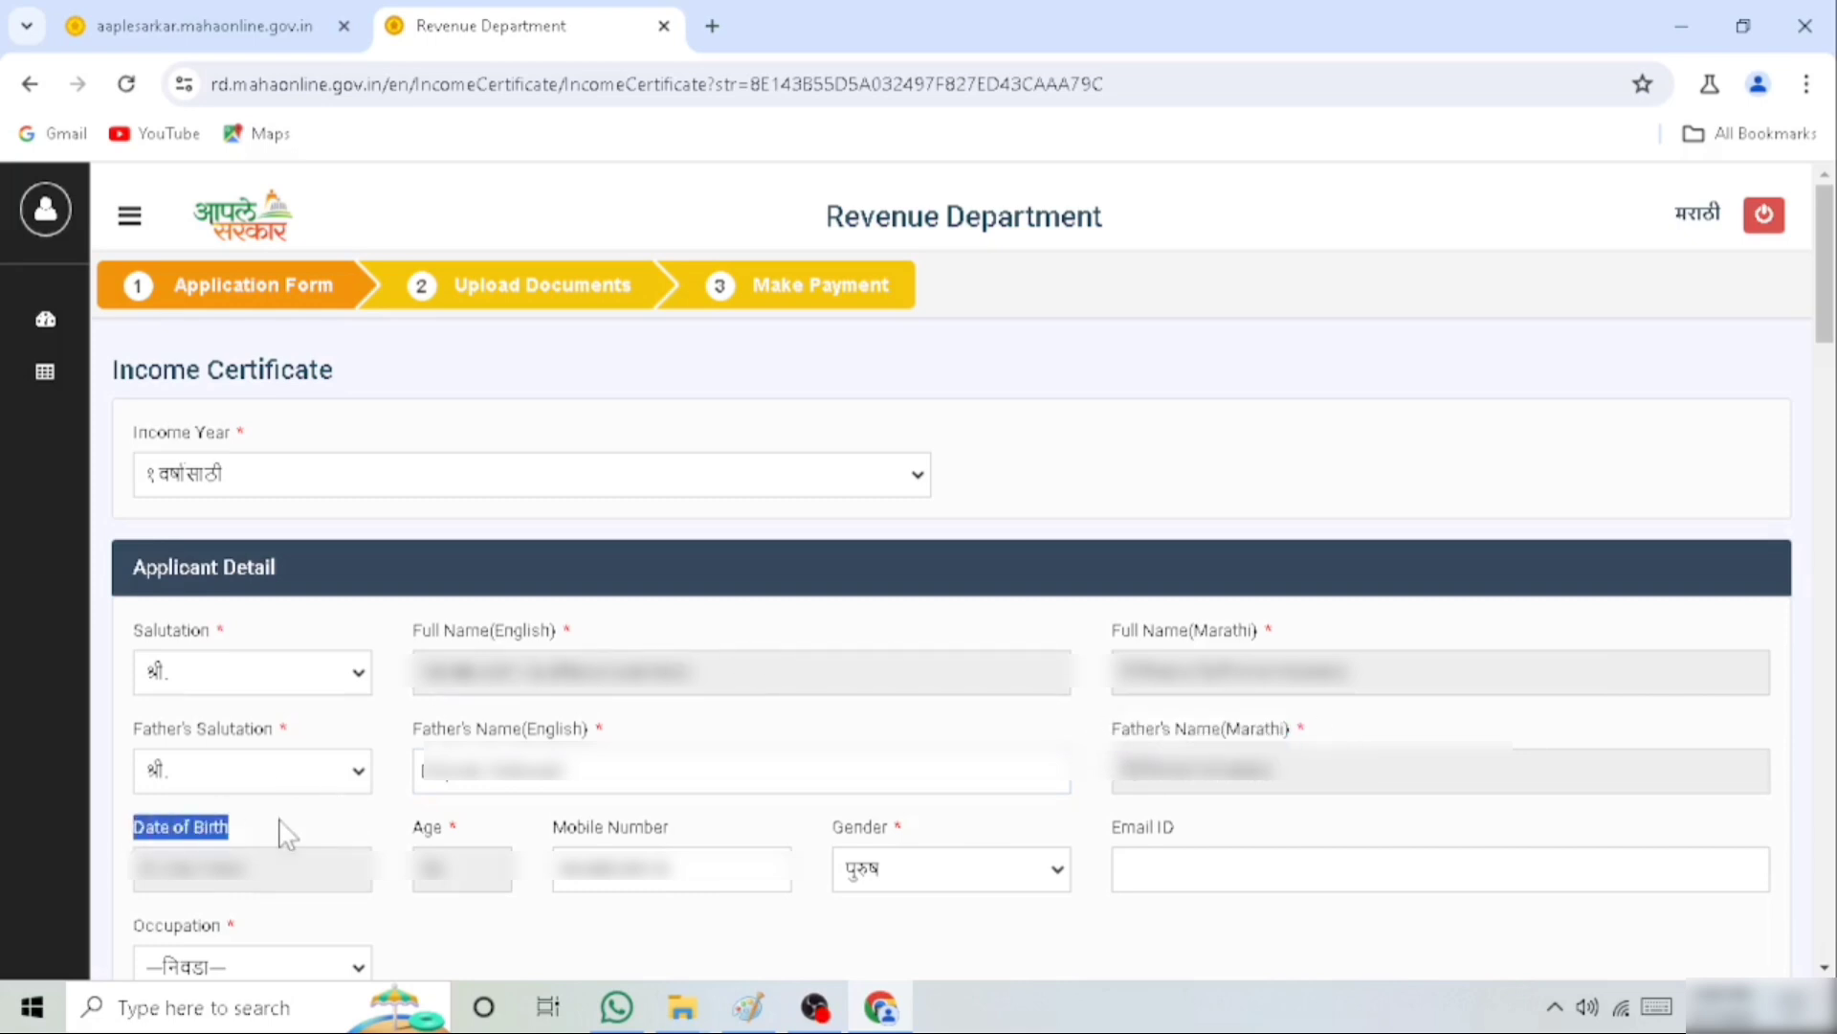
click(416, 840)
drag(416, 839, 946, 832)
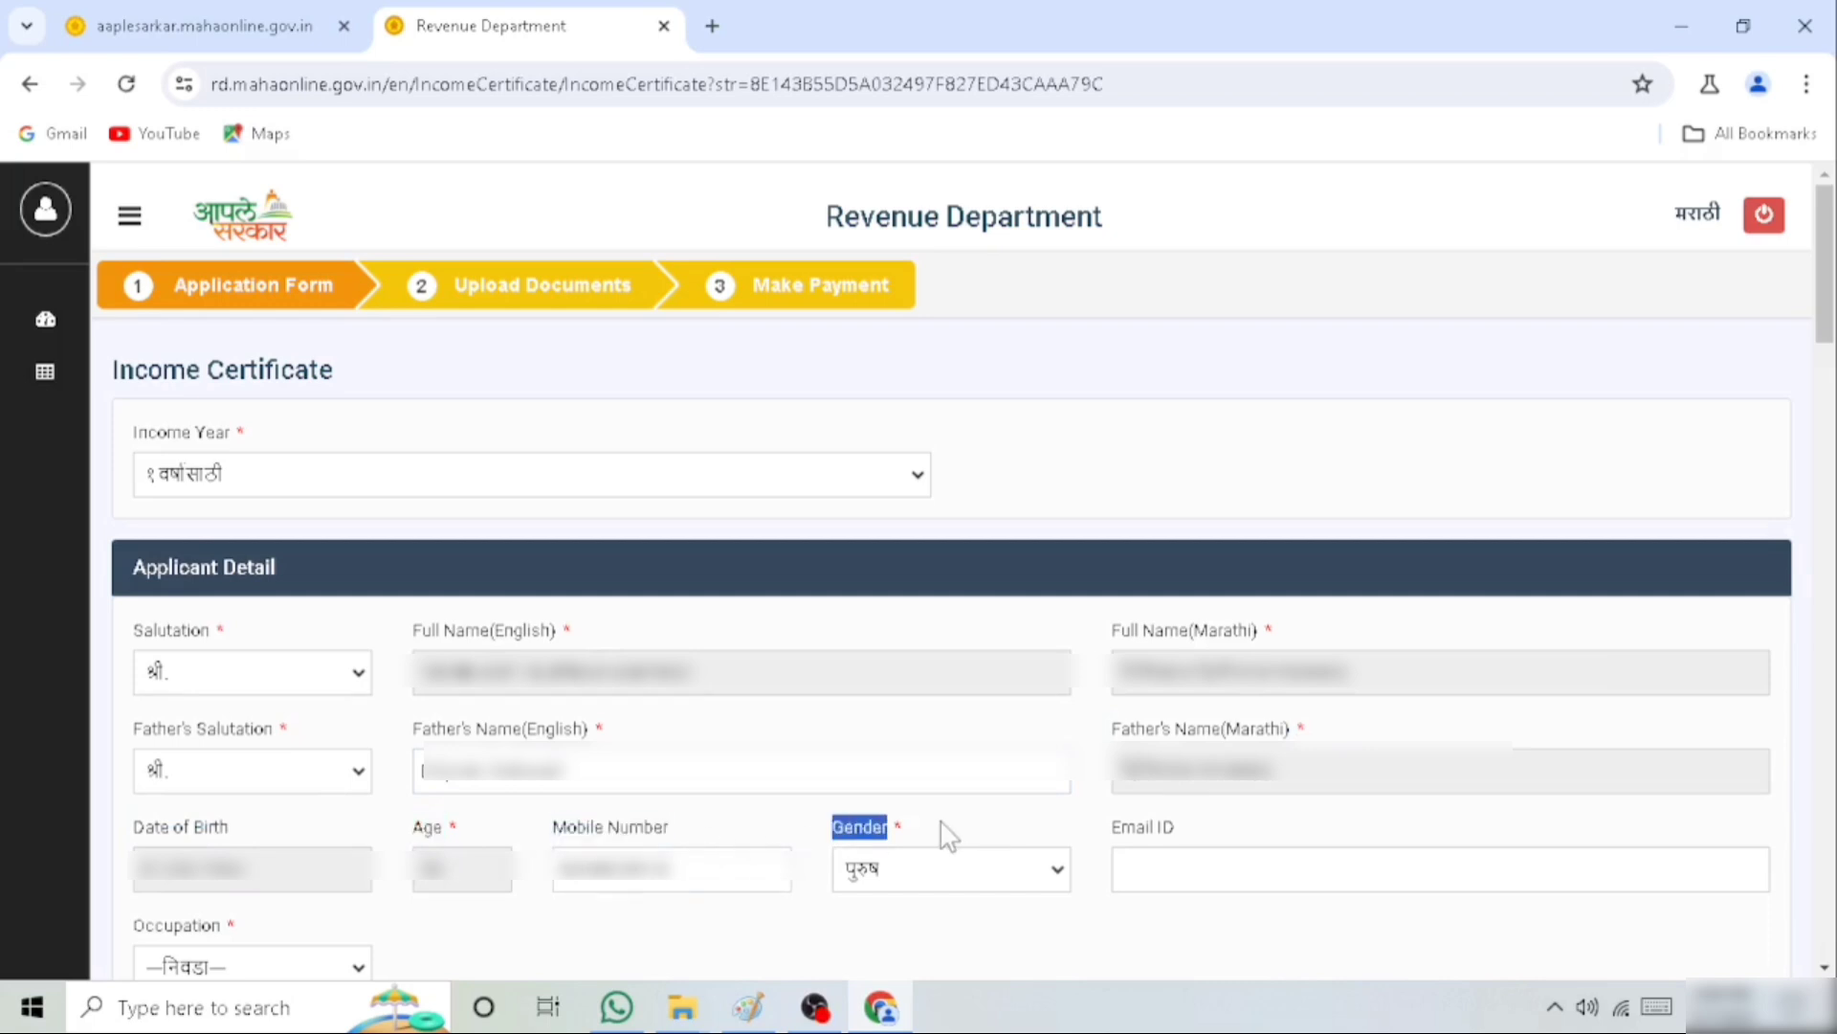
drag(1113, 829, 1266, 822)
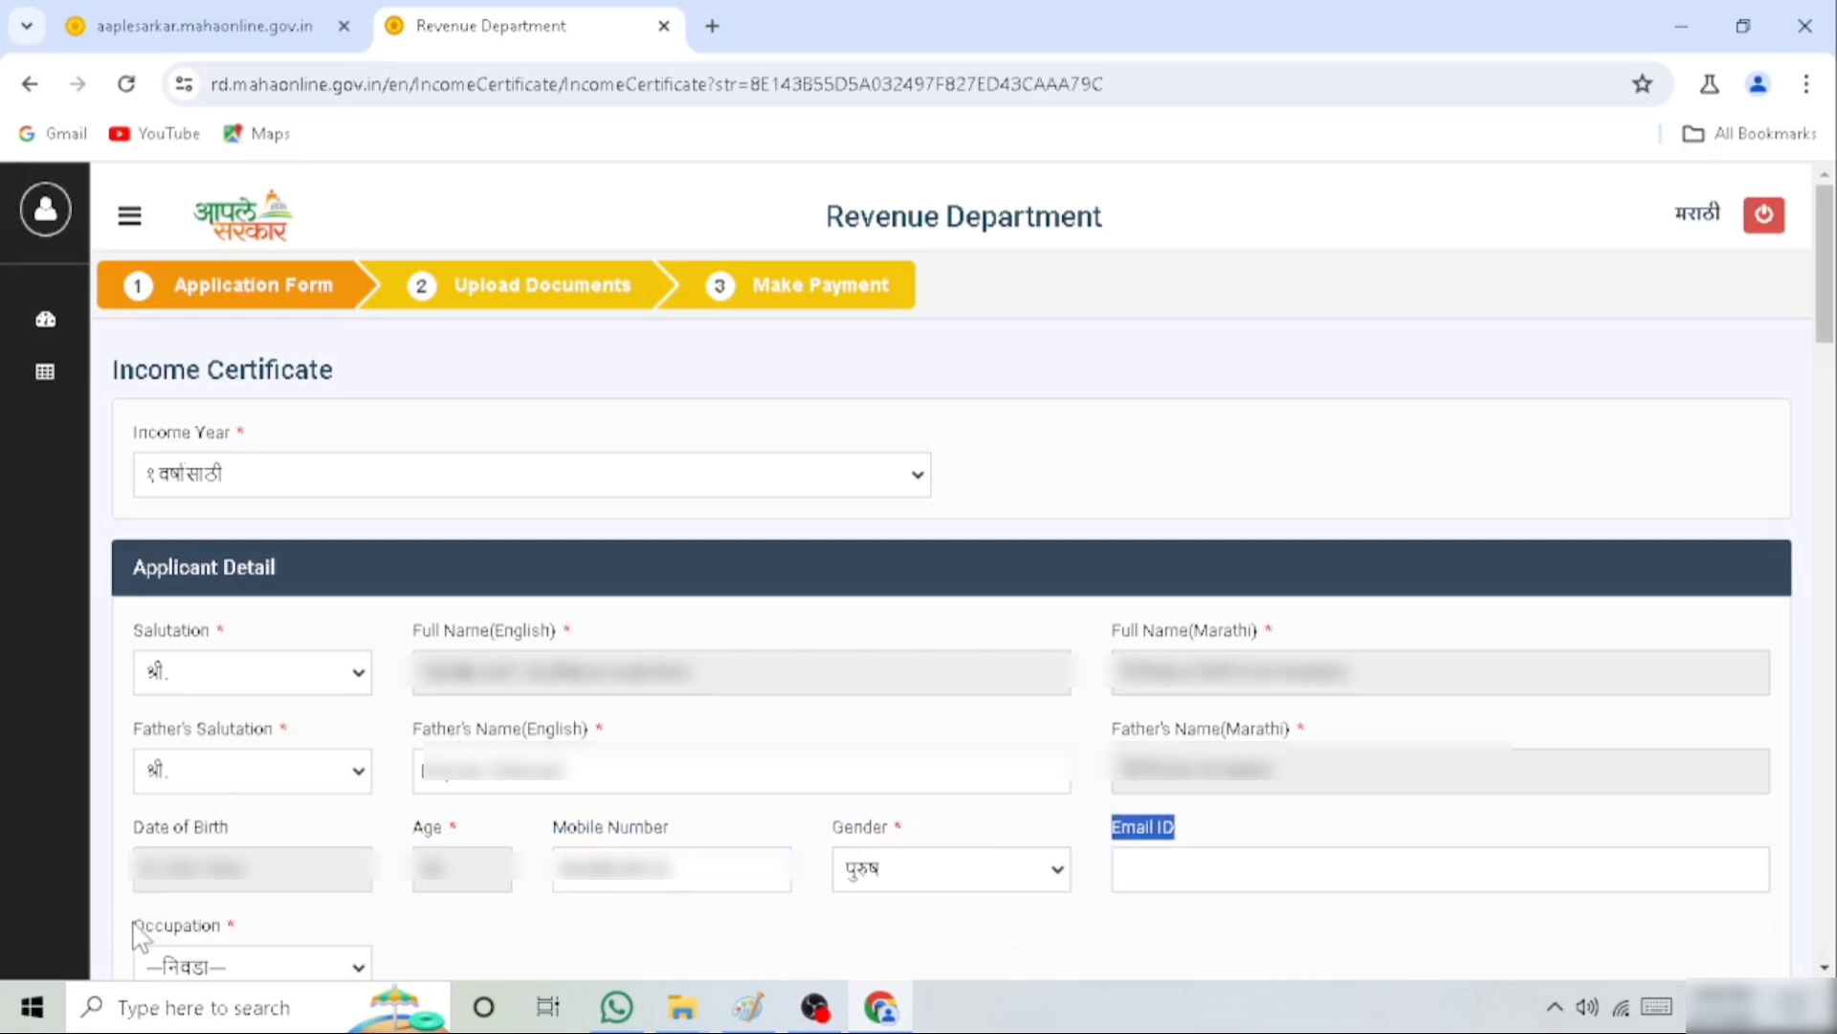
Set the applicant's occupation to labourer (मोलमजूरी) in the applicant details
drag(136, 926, 311, 933)
scroll(303, 972, down, 1)
click(302, 968)
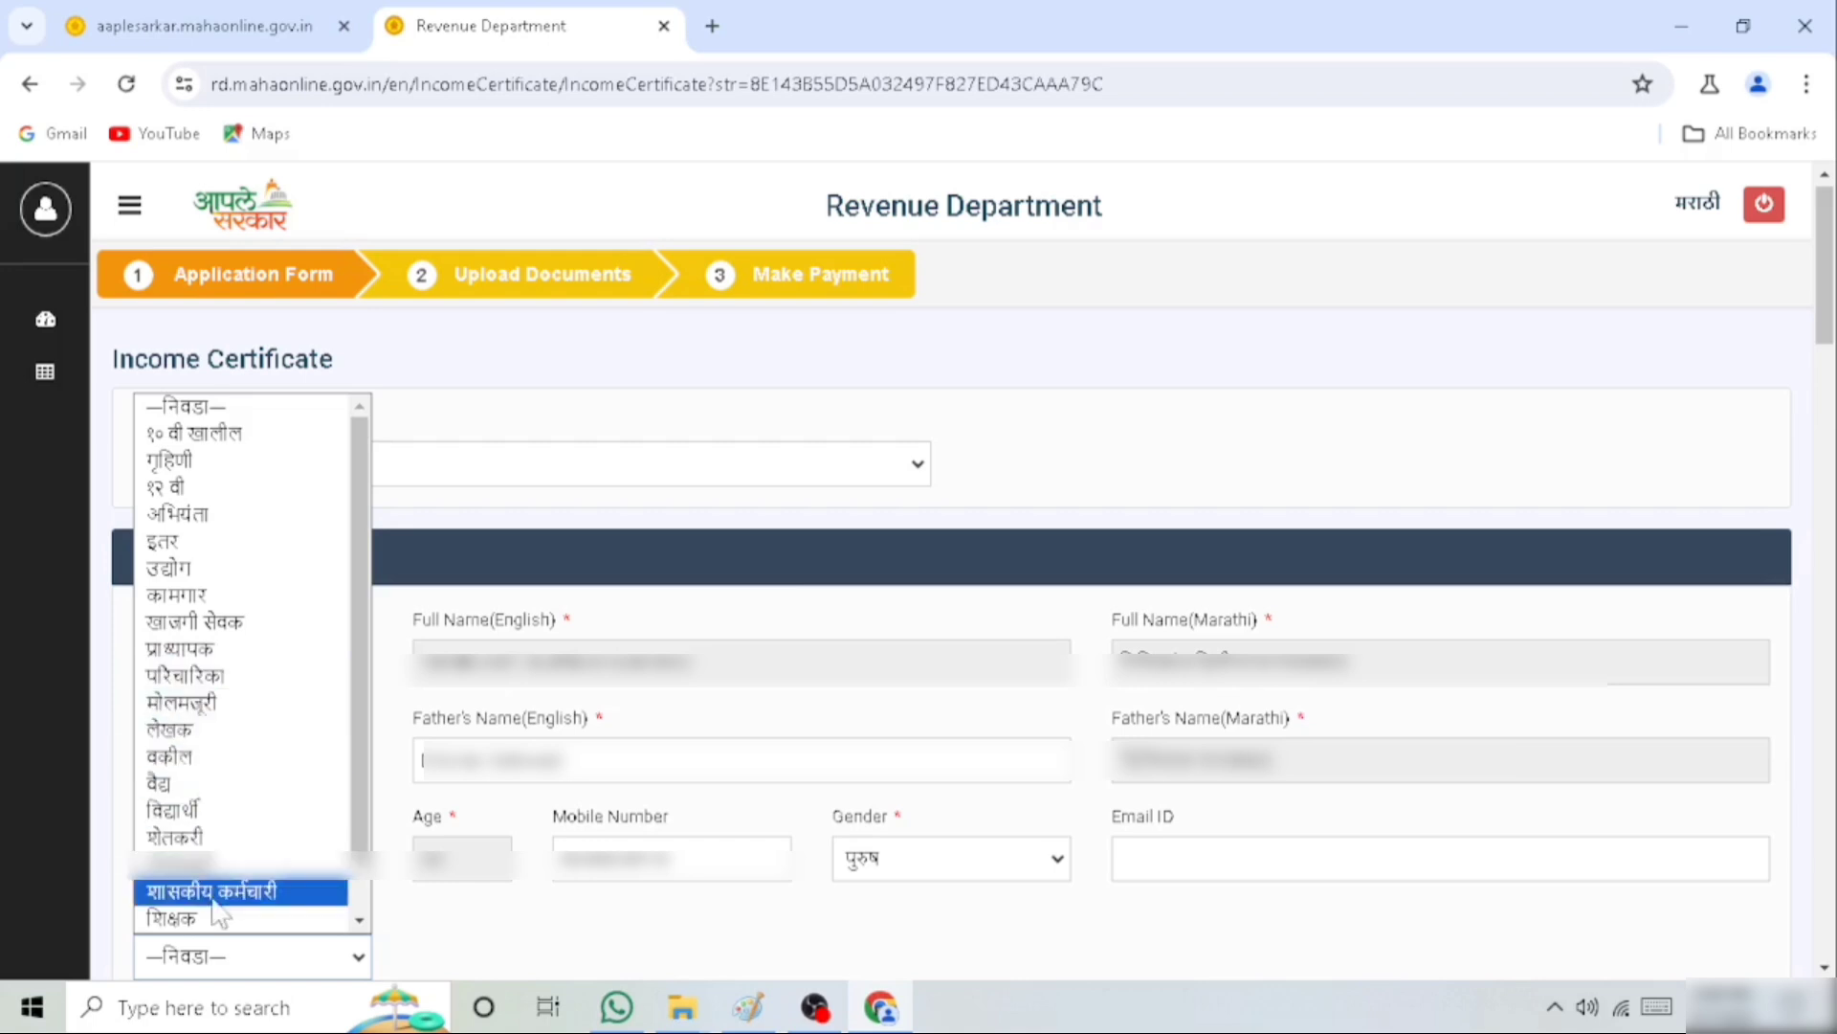
click(200, 705)
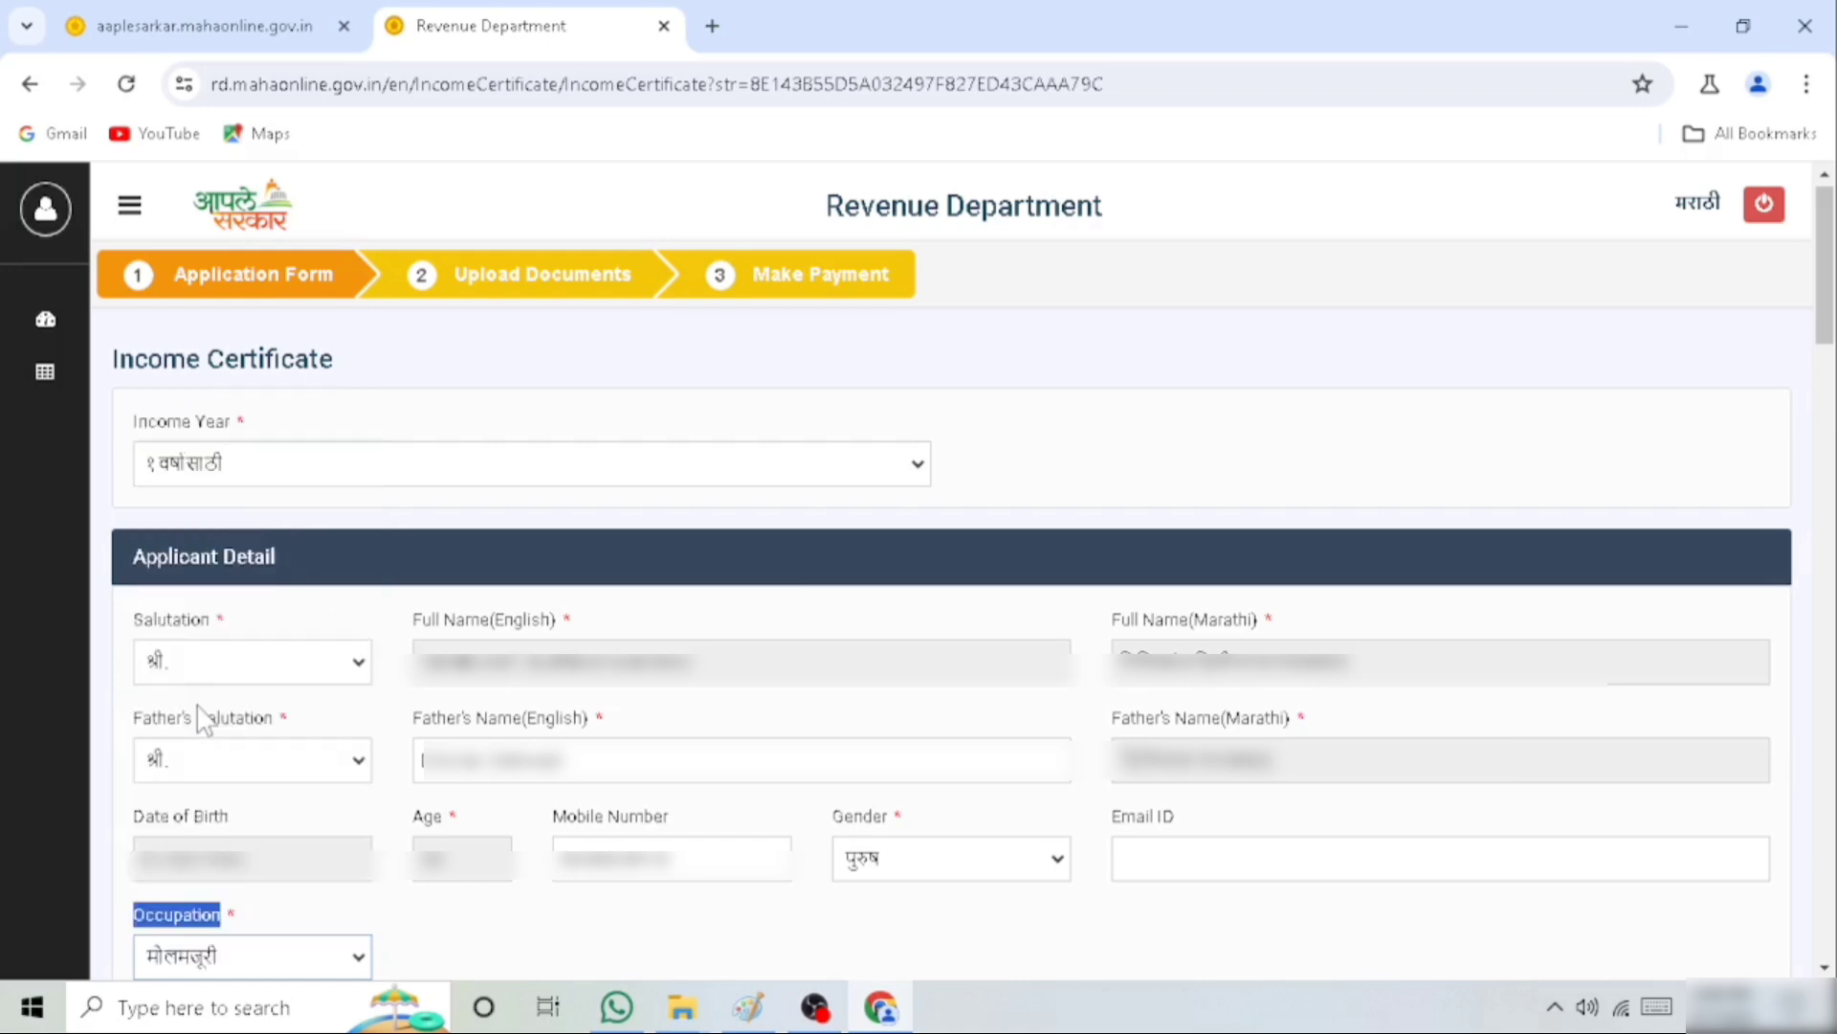
click(481, 940)
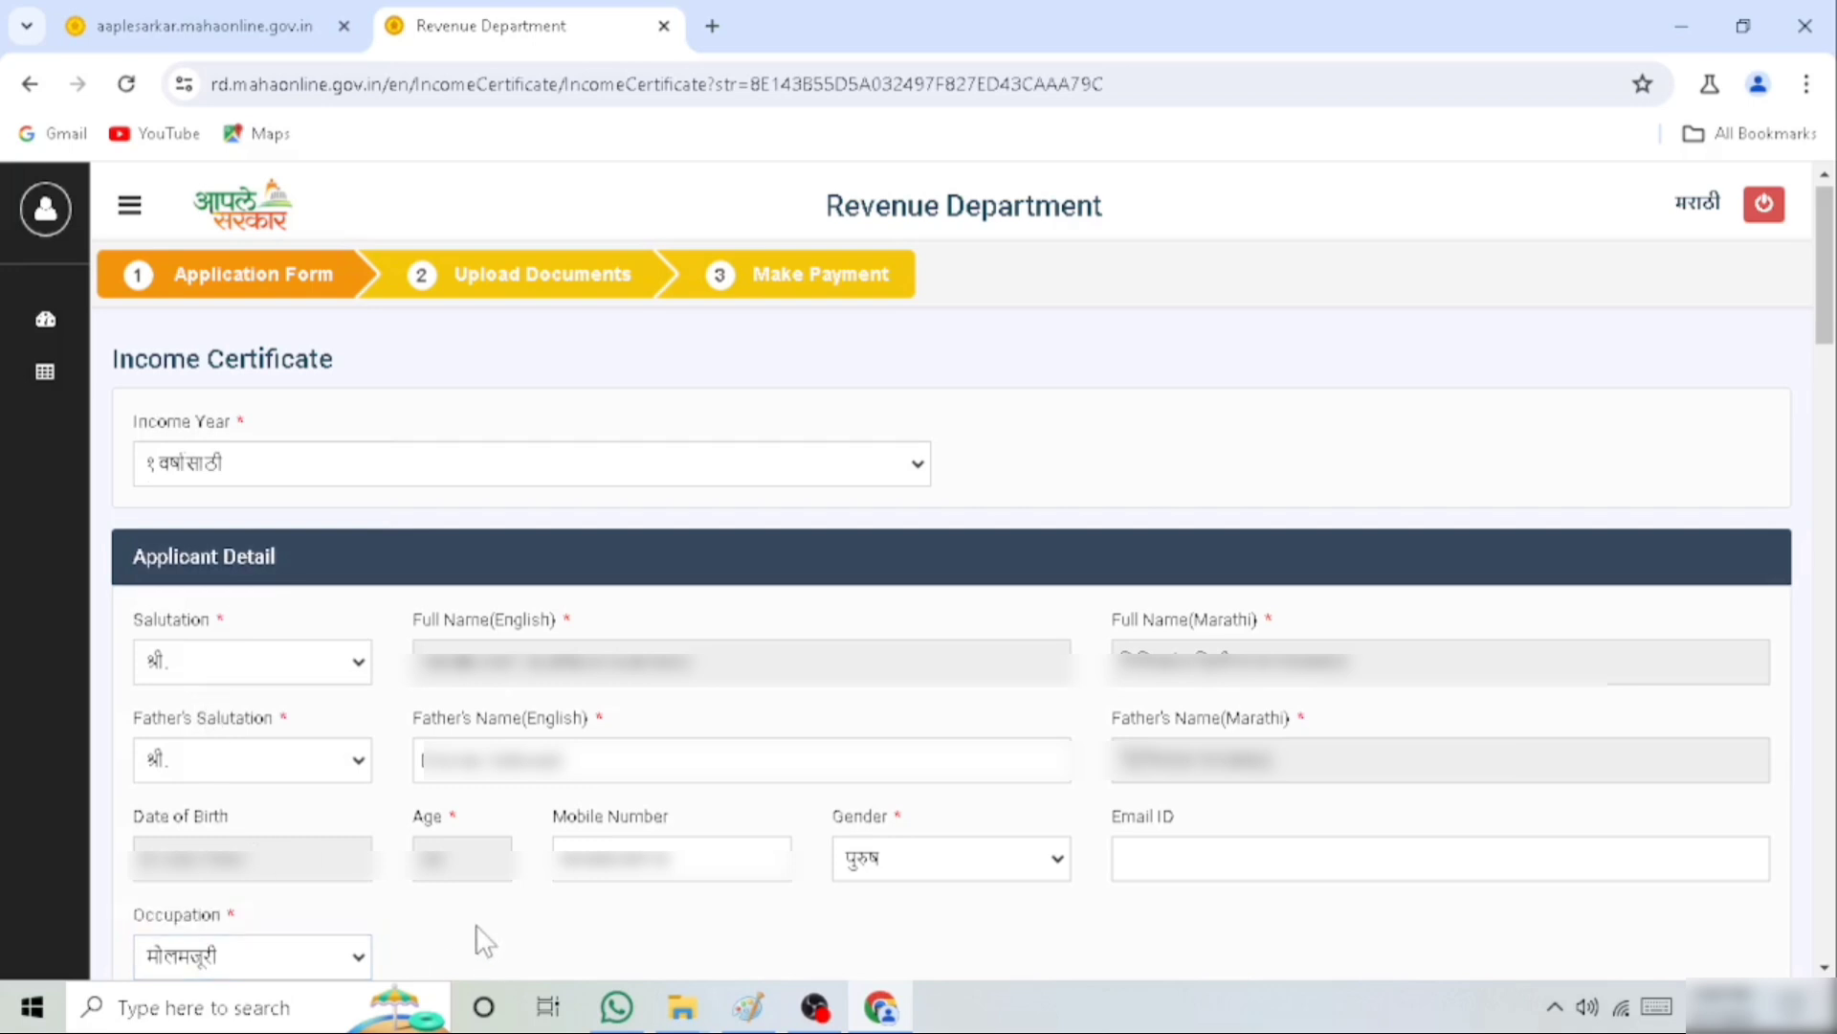
Fill in the required address field in the applicant's address section with the applicant's postal address
scroll(482, 941, down, 8)
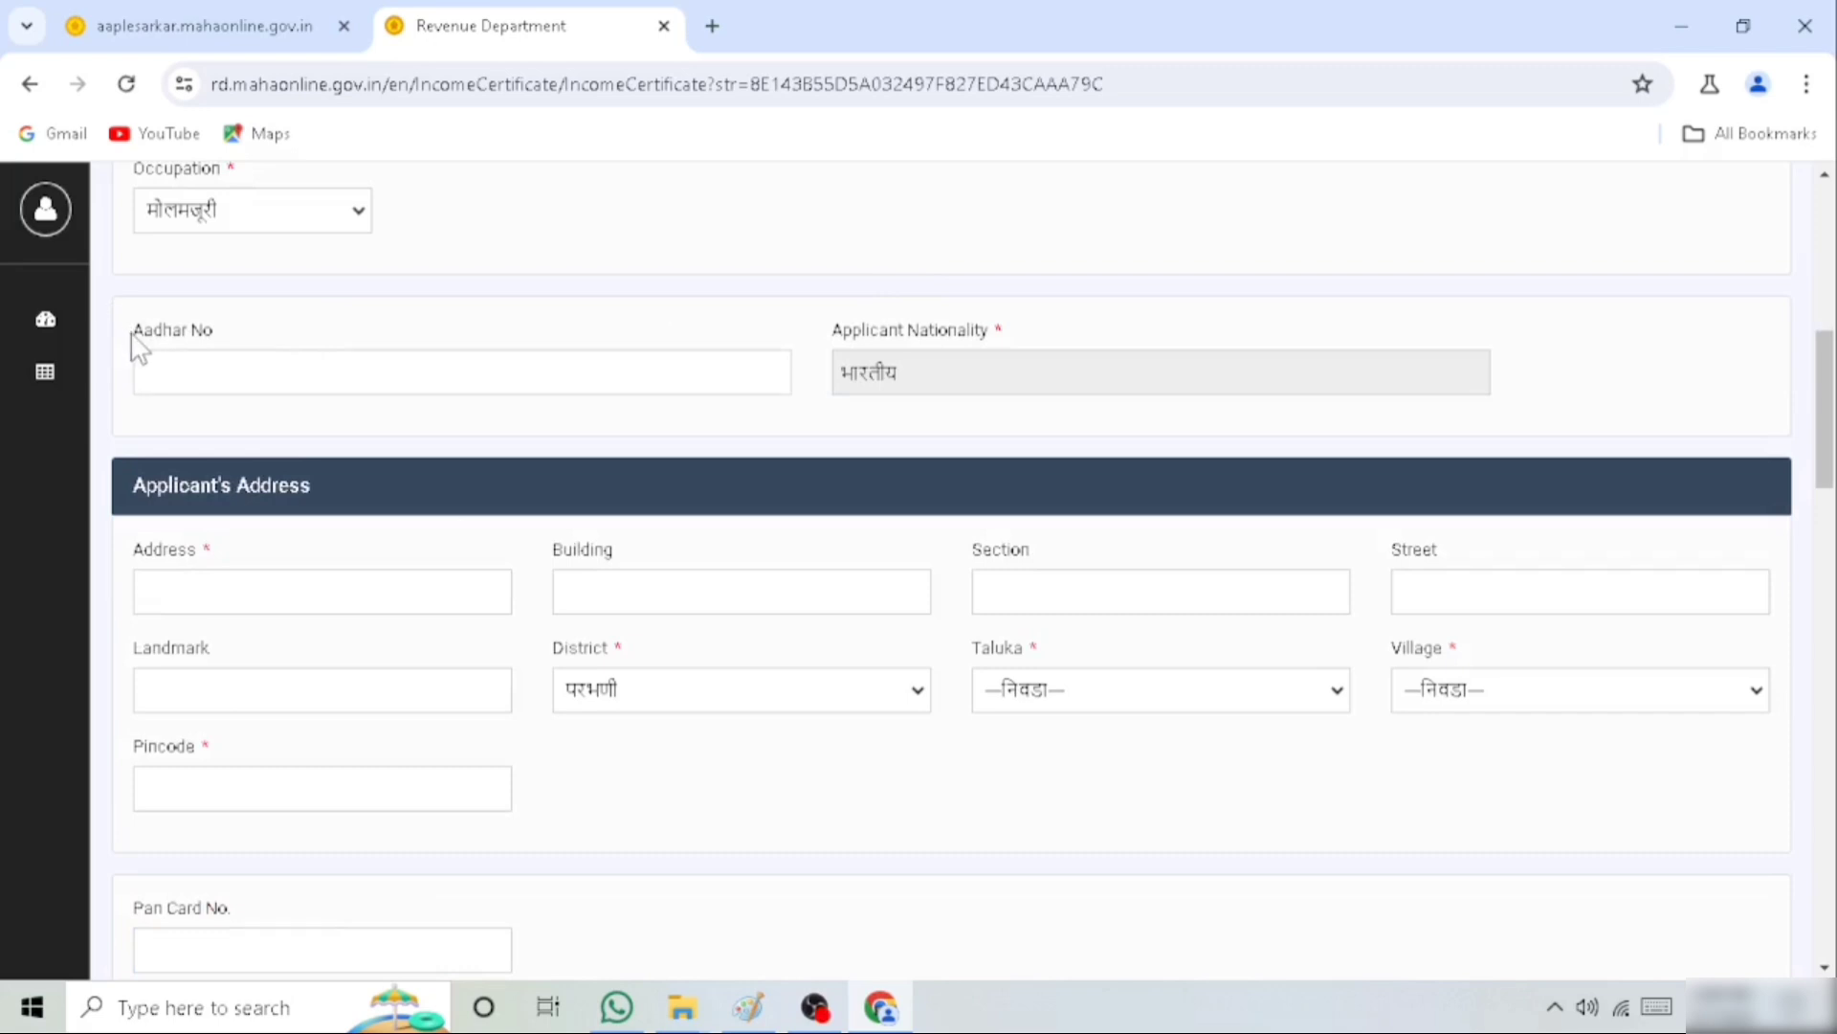
drag(135, 348, 319, 345)
drag(134, 504, 362, 478)
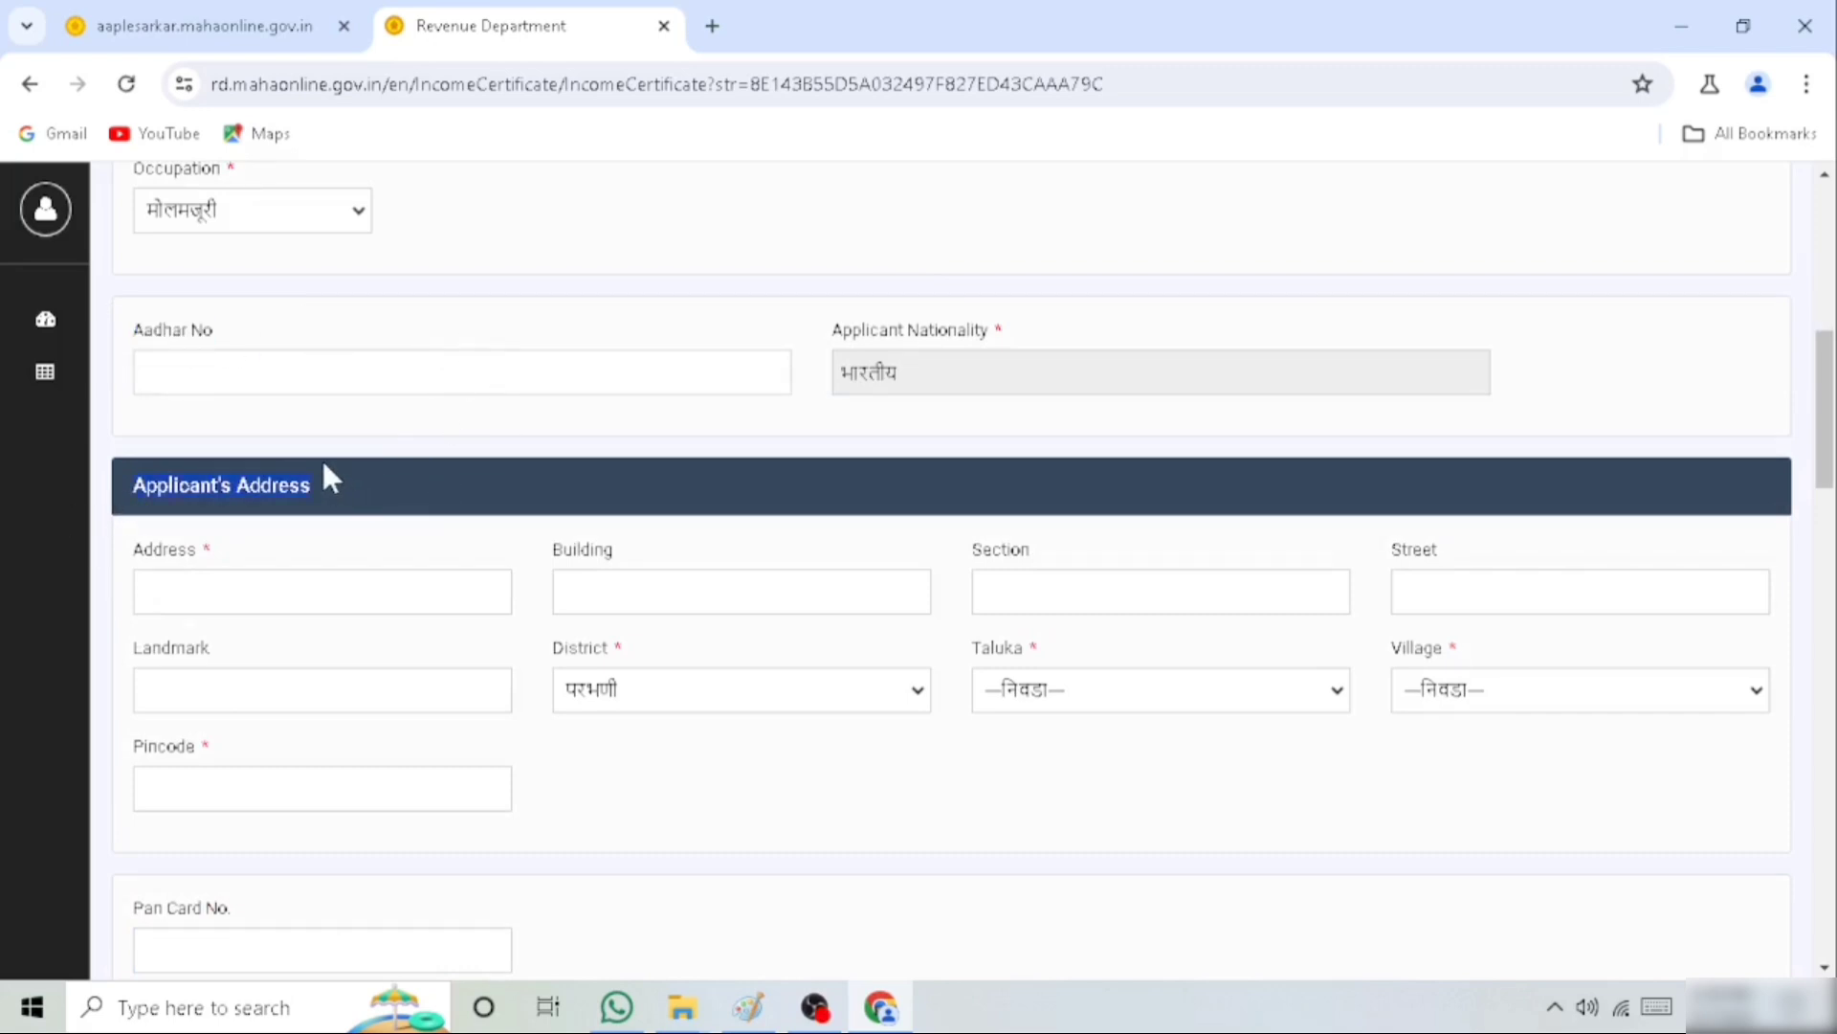
click(245, 602)
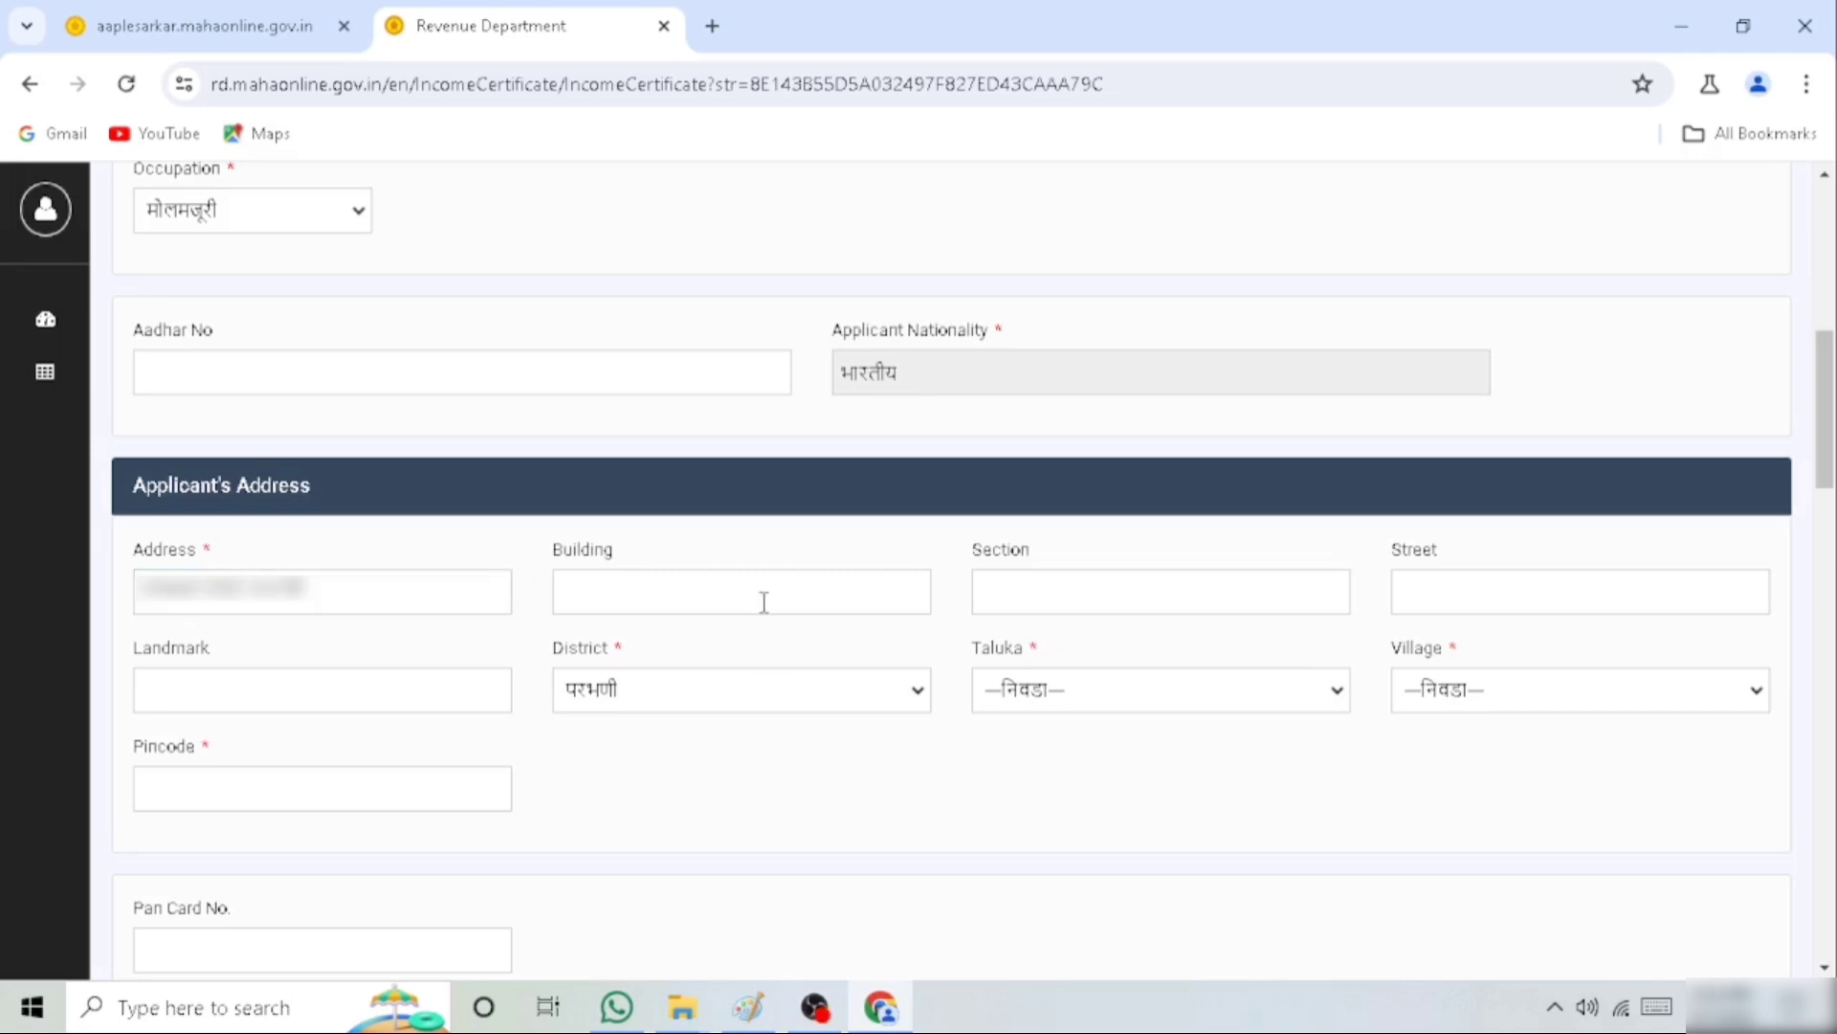
Set the taluka of the applicant's address to परभणी
double_click(574, 649)
drag(981, 648, 1114, 662)
click(1116, 703)
click(1110, 528)
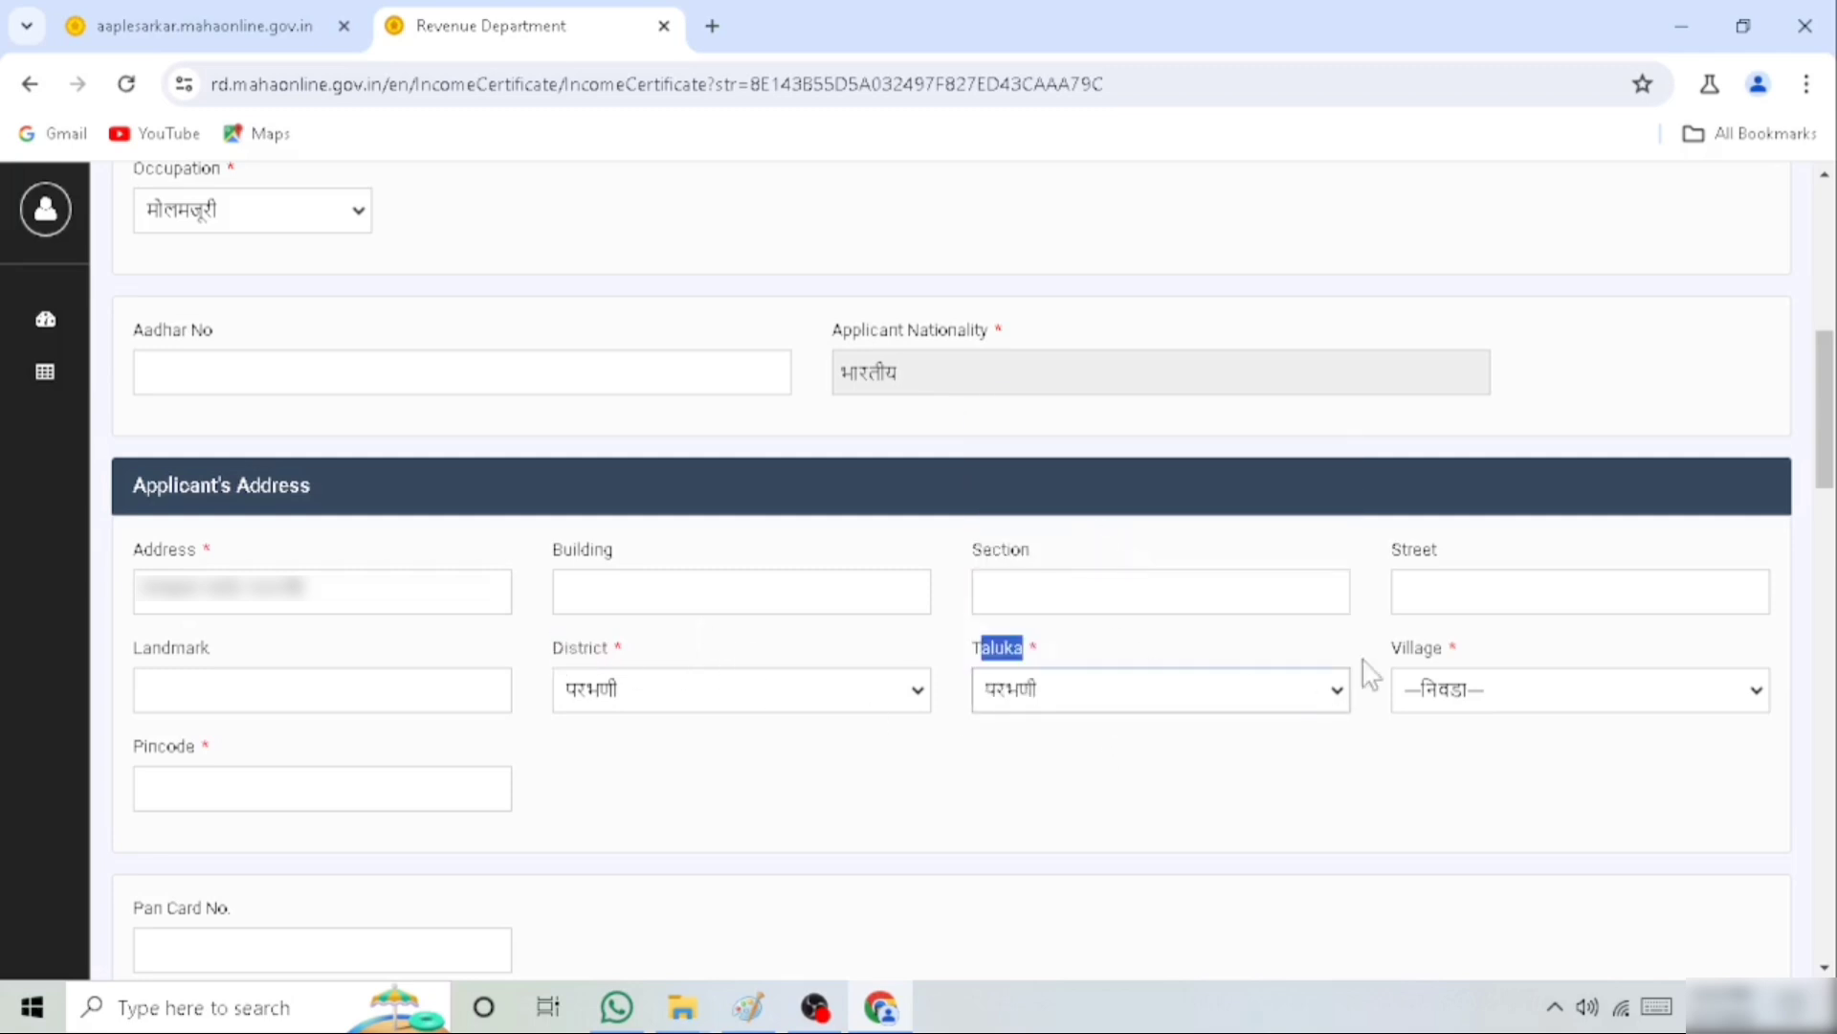
Set the village of the applicant's address to परभणी
double_click(1415, 648)
click(1456, 713)
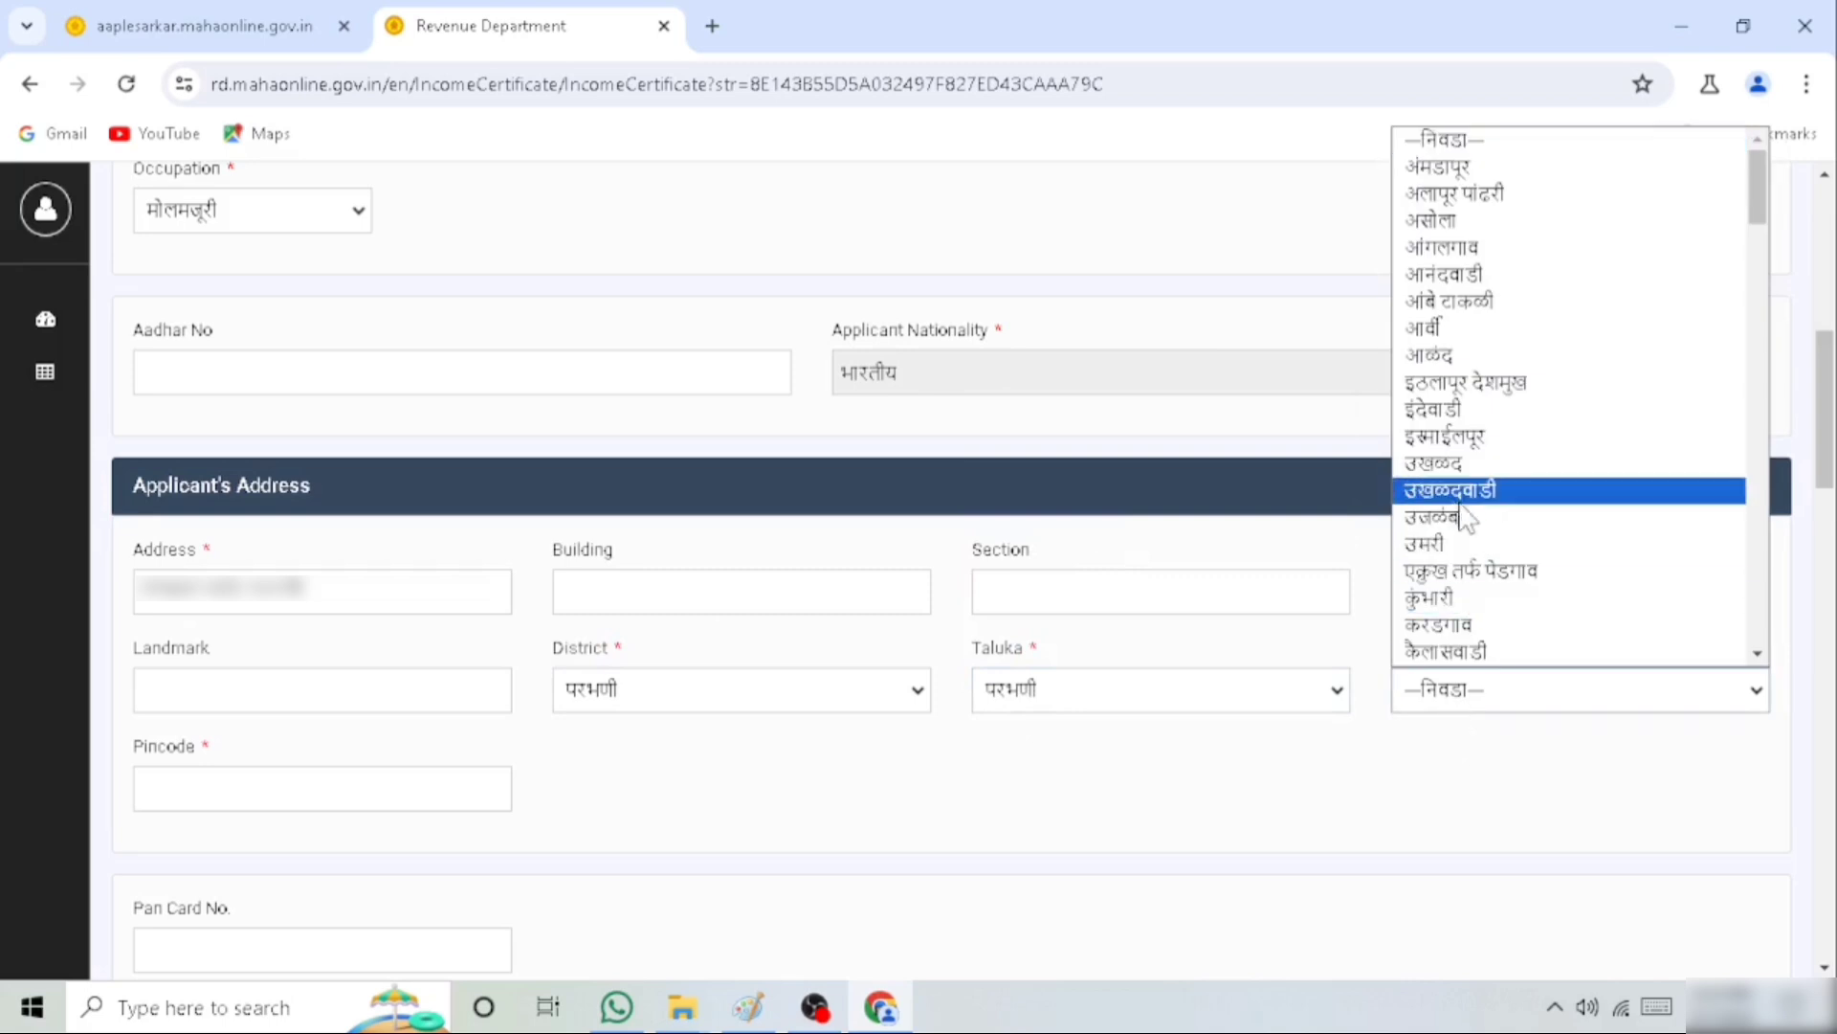
scroll(1464, 498, down, 5)
scroll(1482, 433, up, 5)
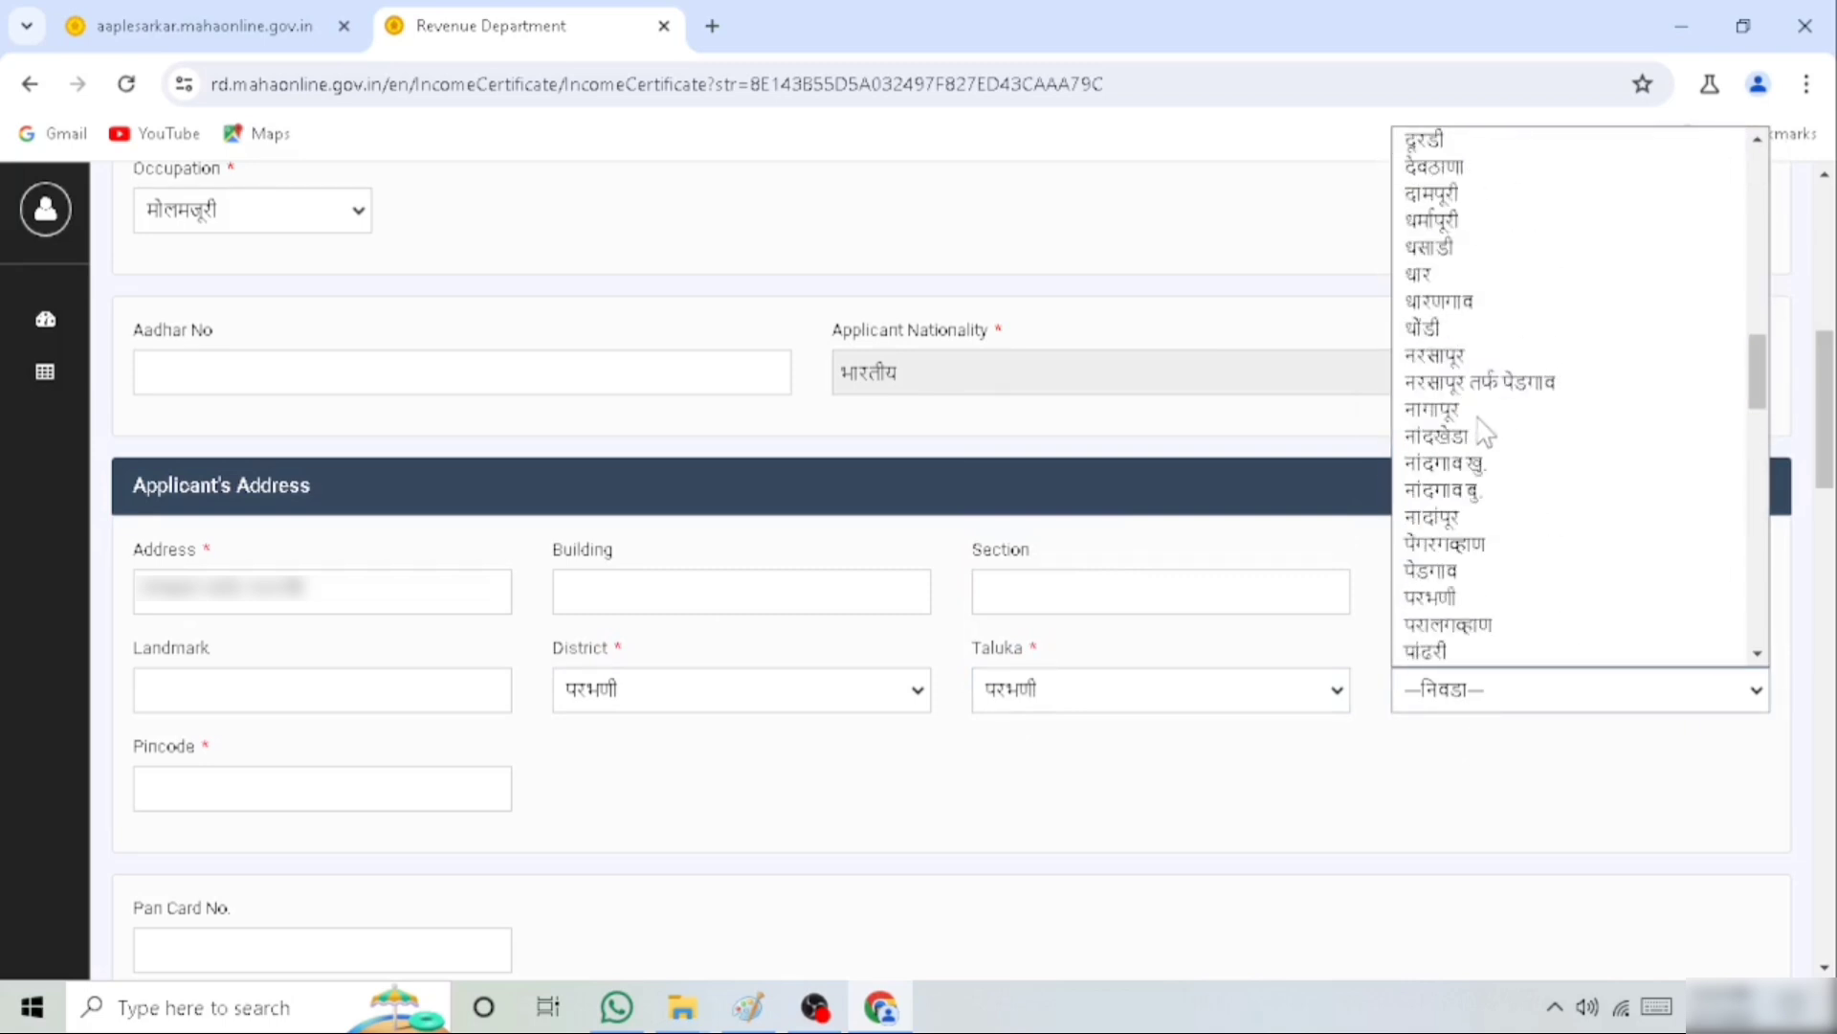
click(1453, 595)
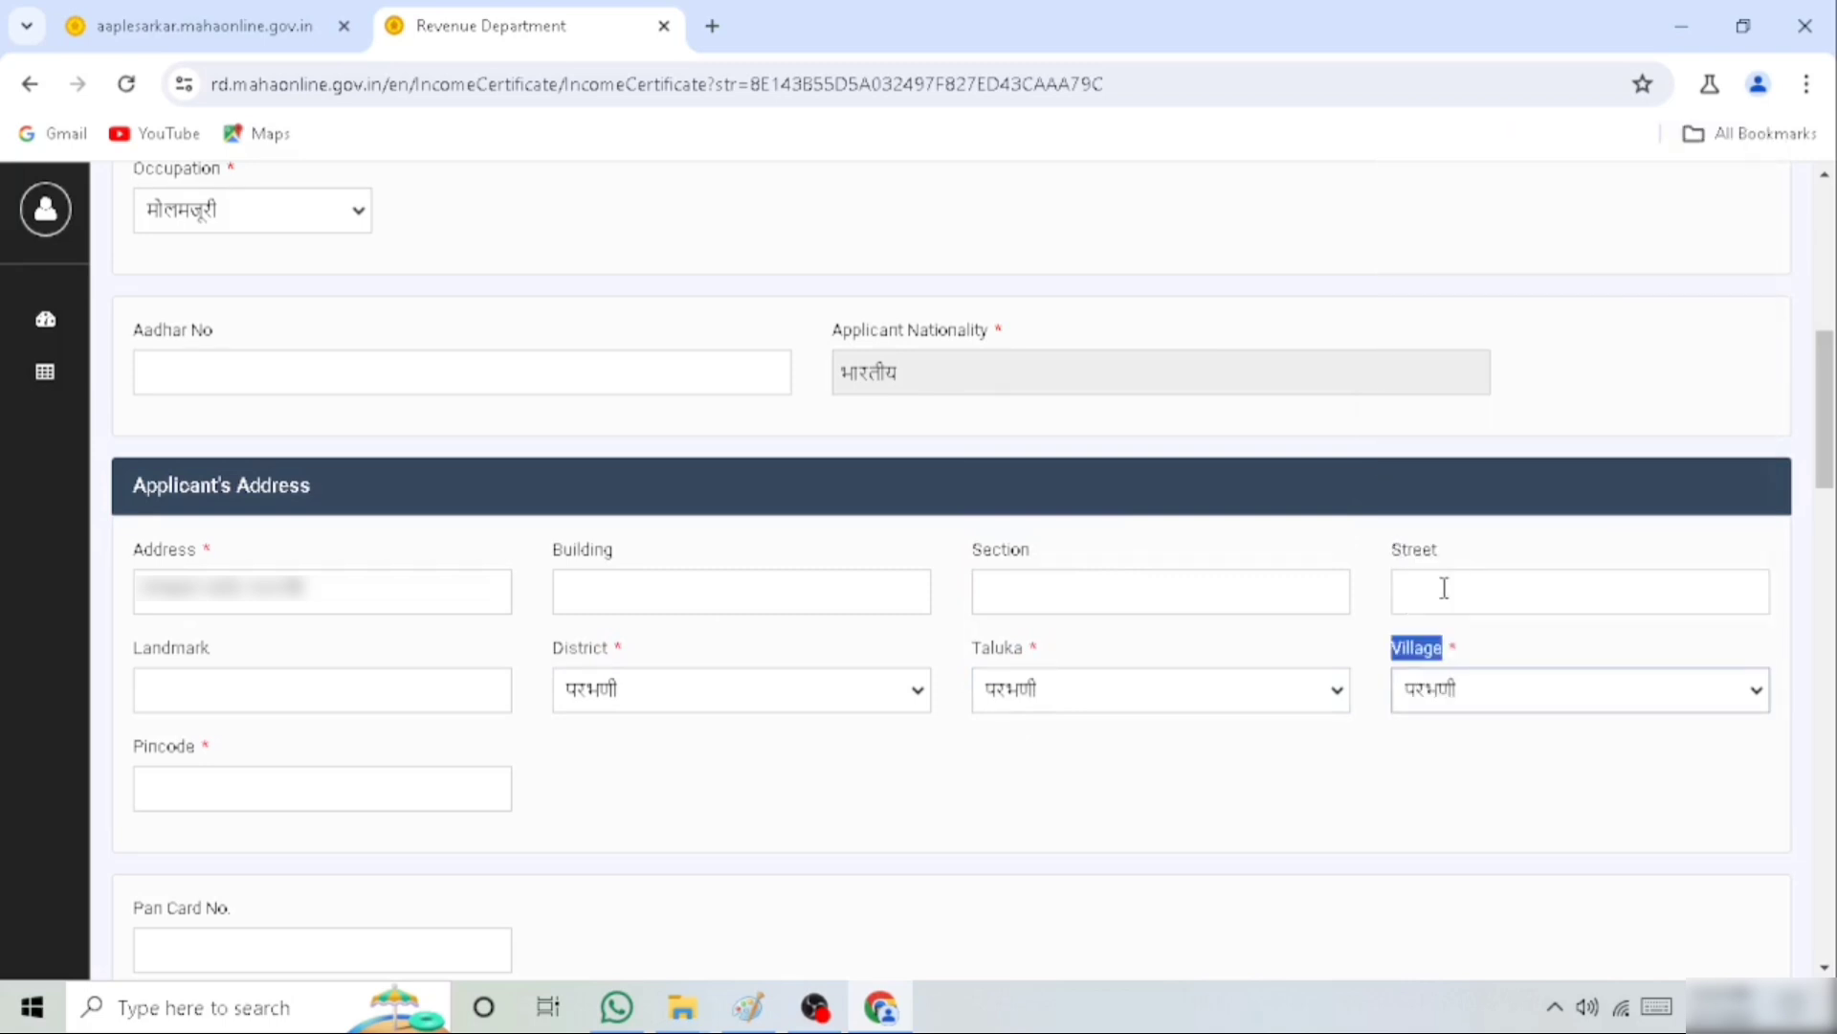
Enter the pincode of the applicant's address and leave the PAN card number blank
click(172, 753)
double_click(172, 754)
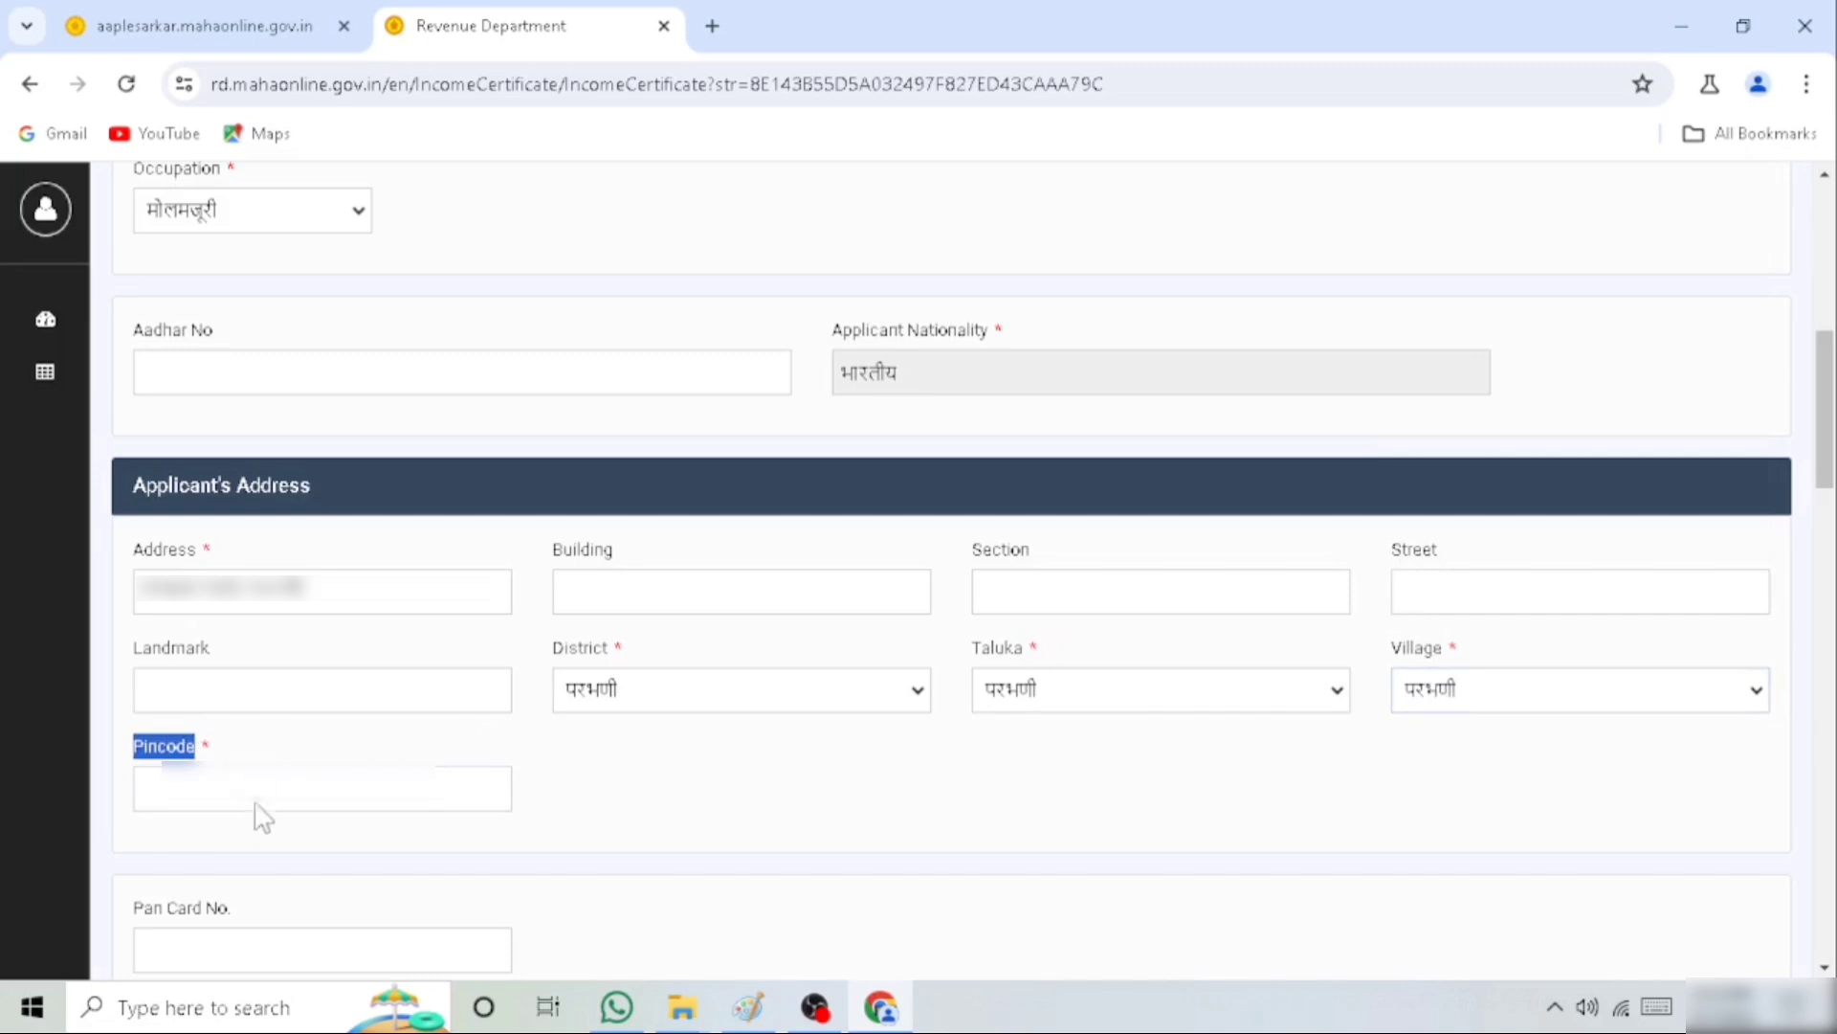
click(263, 786)
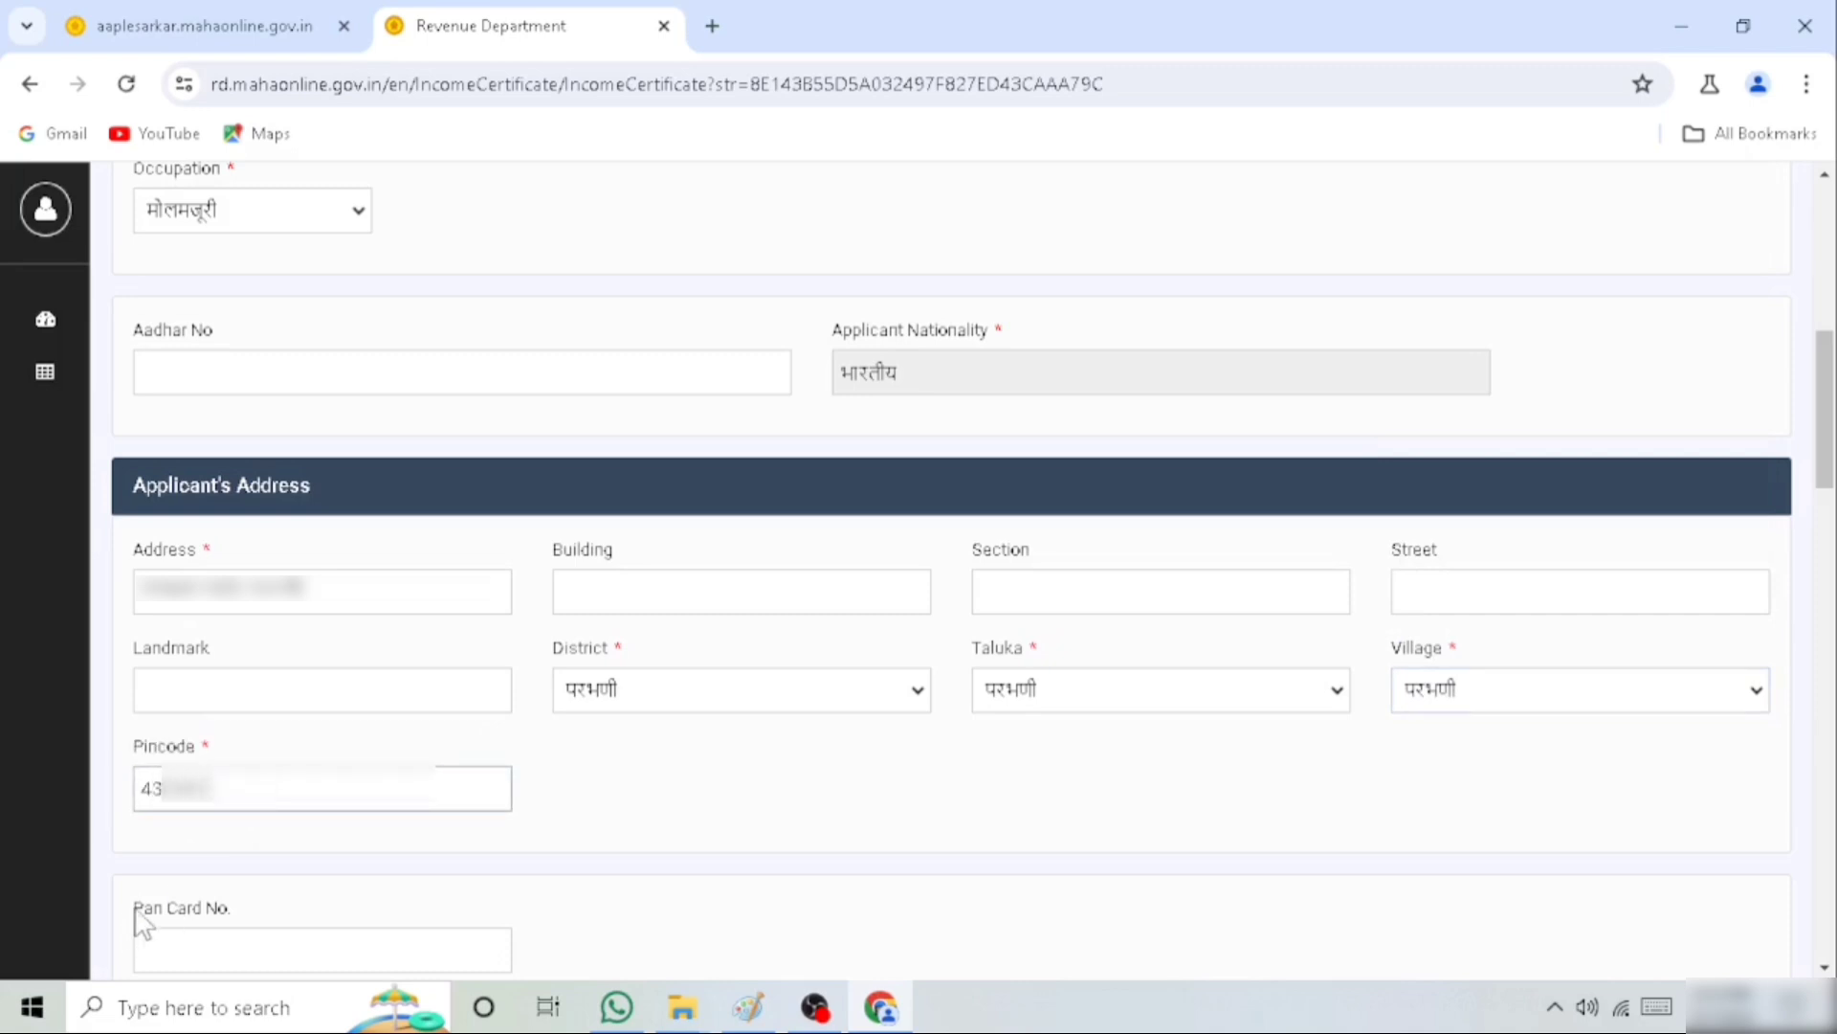
drag(135, 914, 284, 928)
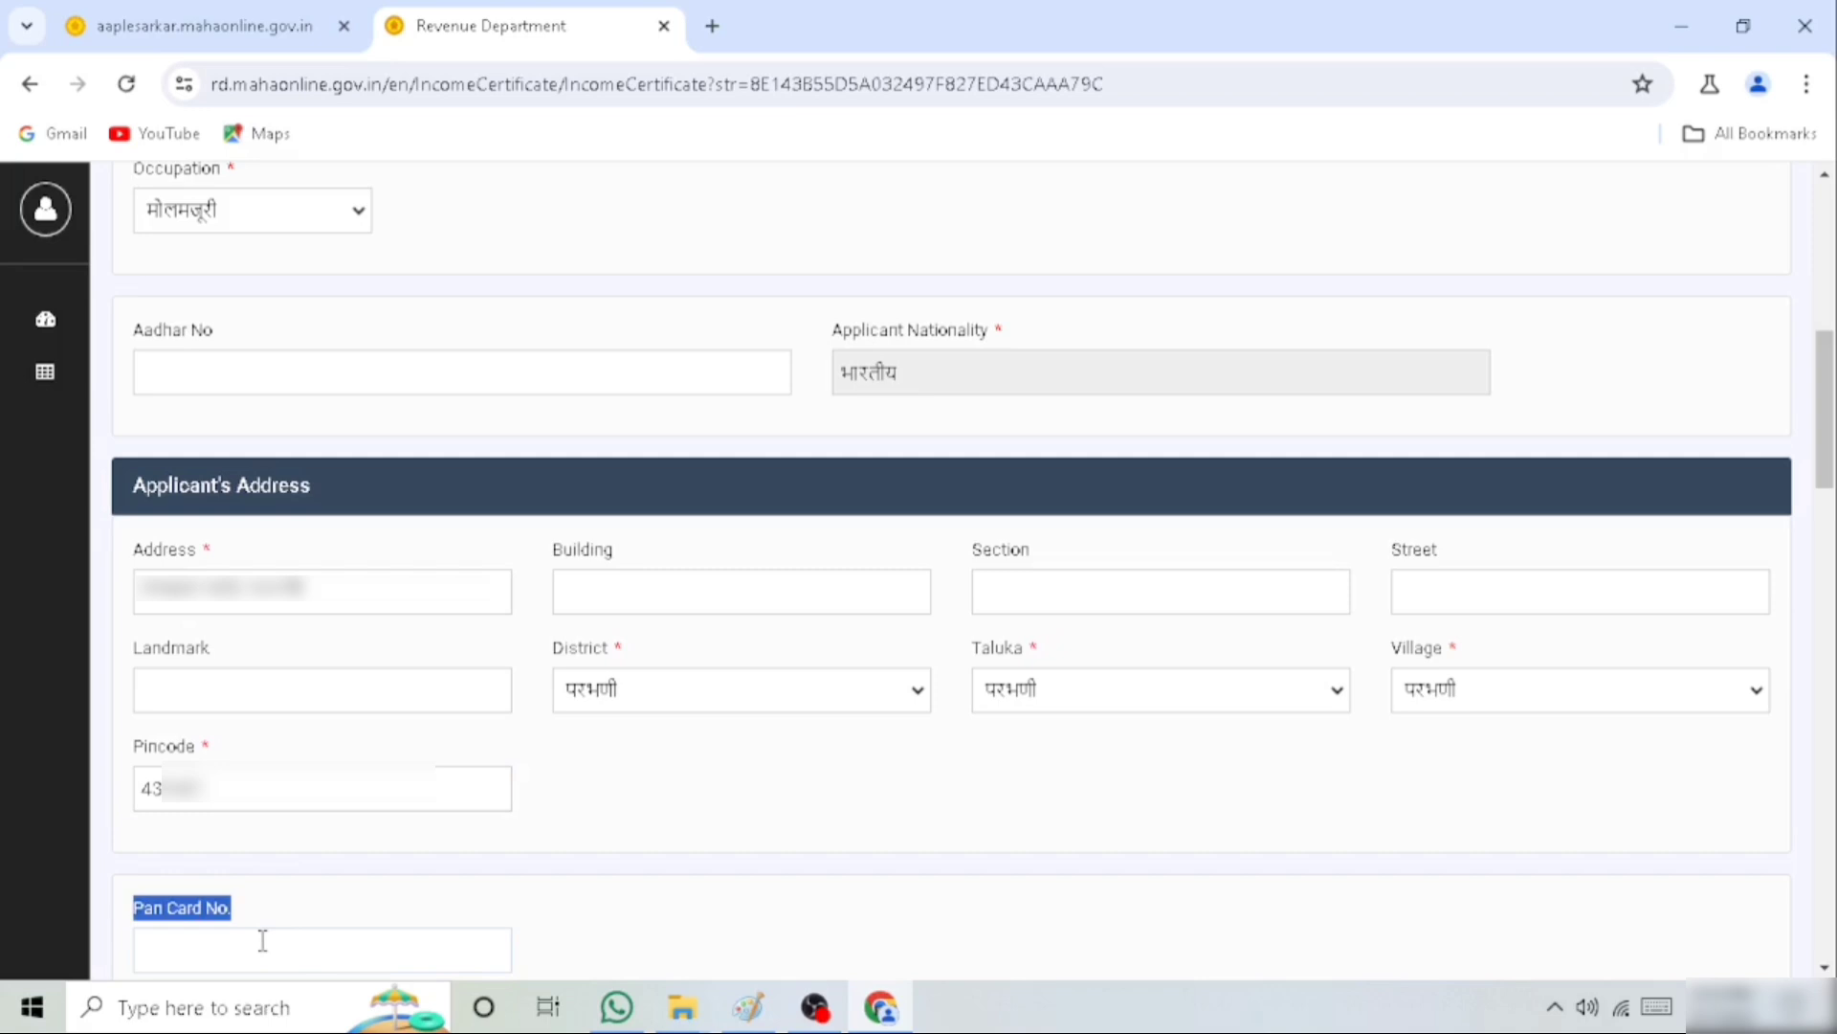
Set the relation in the beneficiary information to self (स्वतः), leaving the family educational details empty
scroll(1172, 287, down, 7)
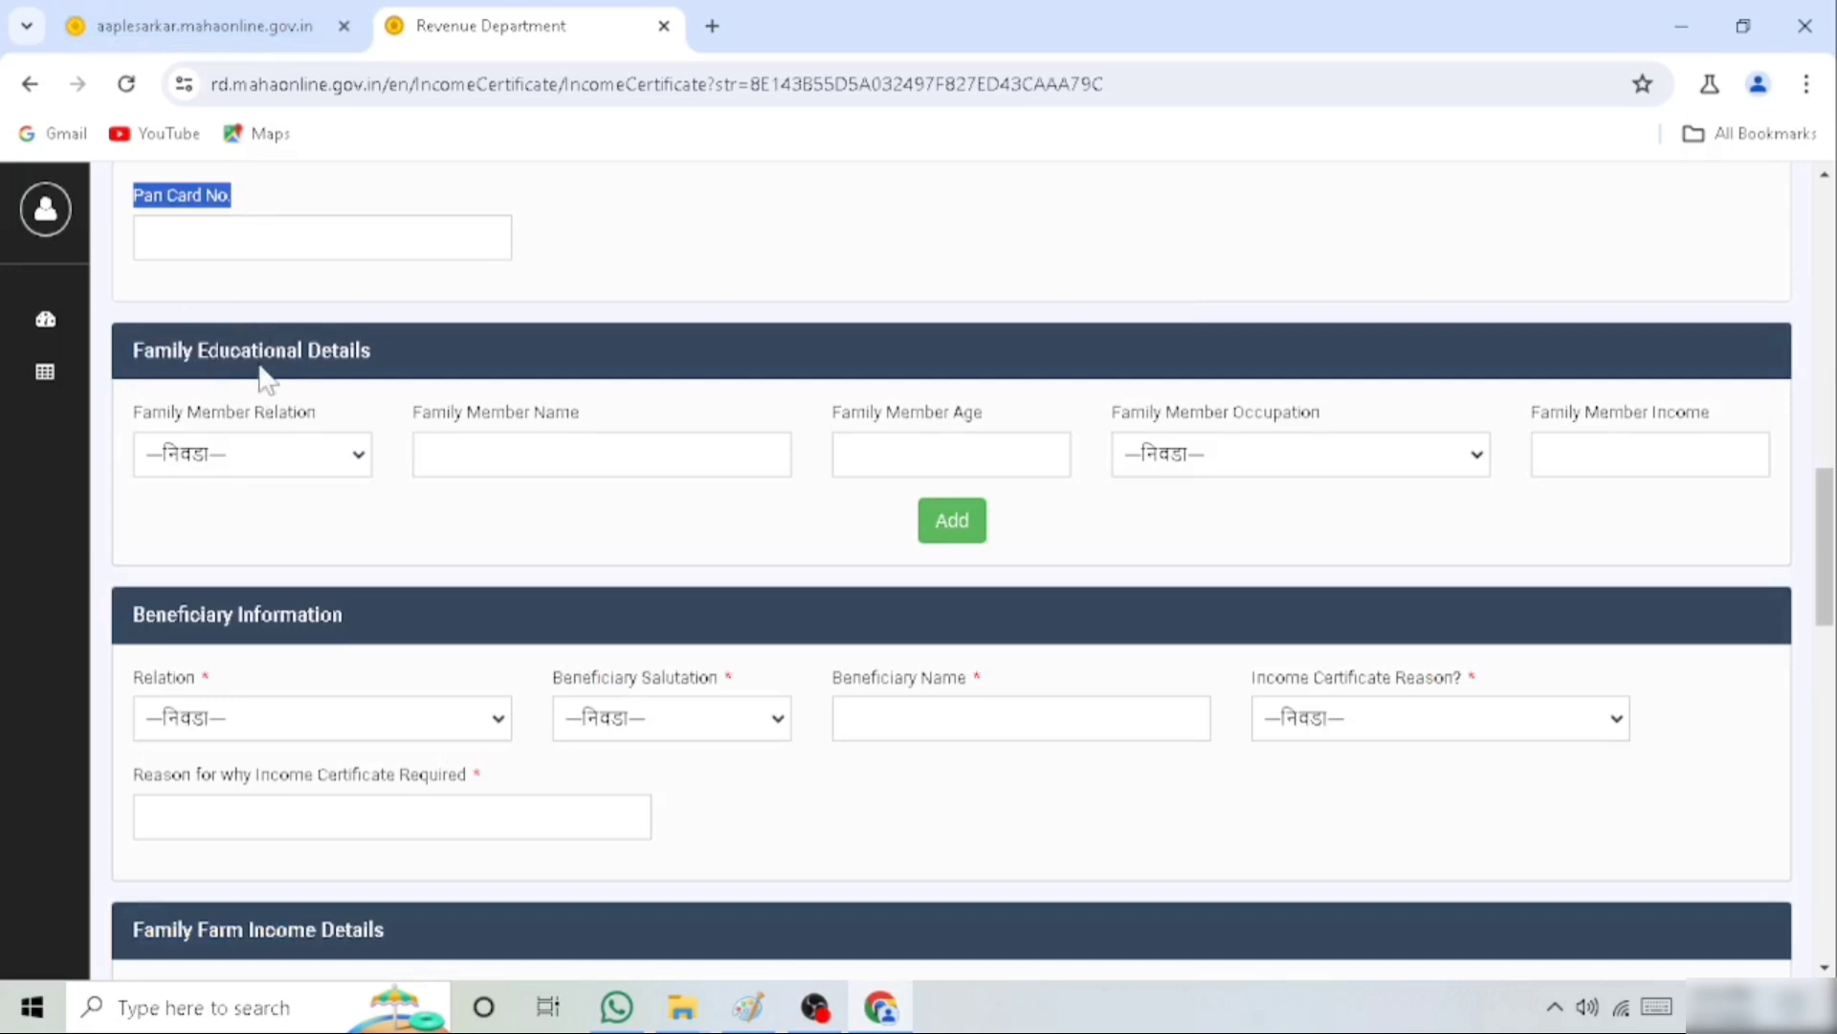
click(190, 337)
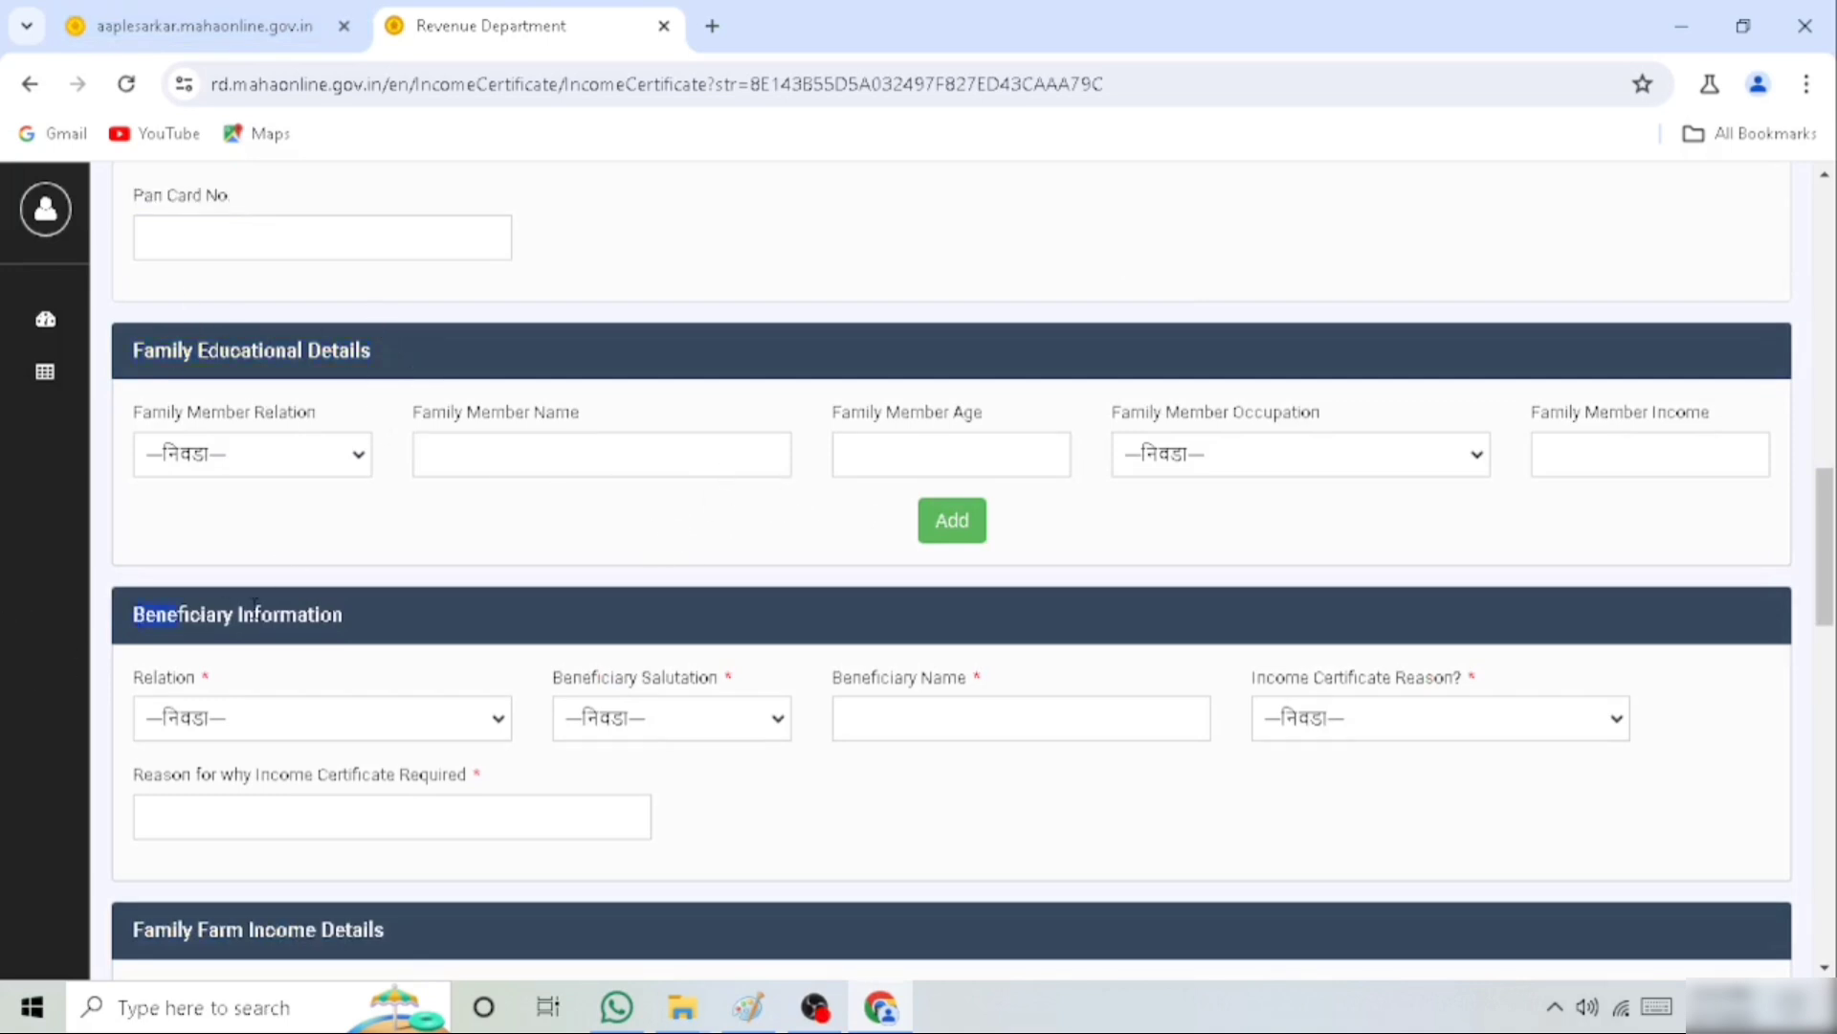
click(402, 720)
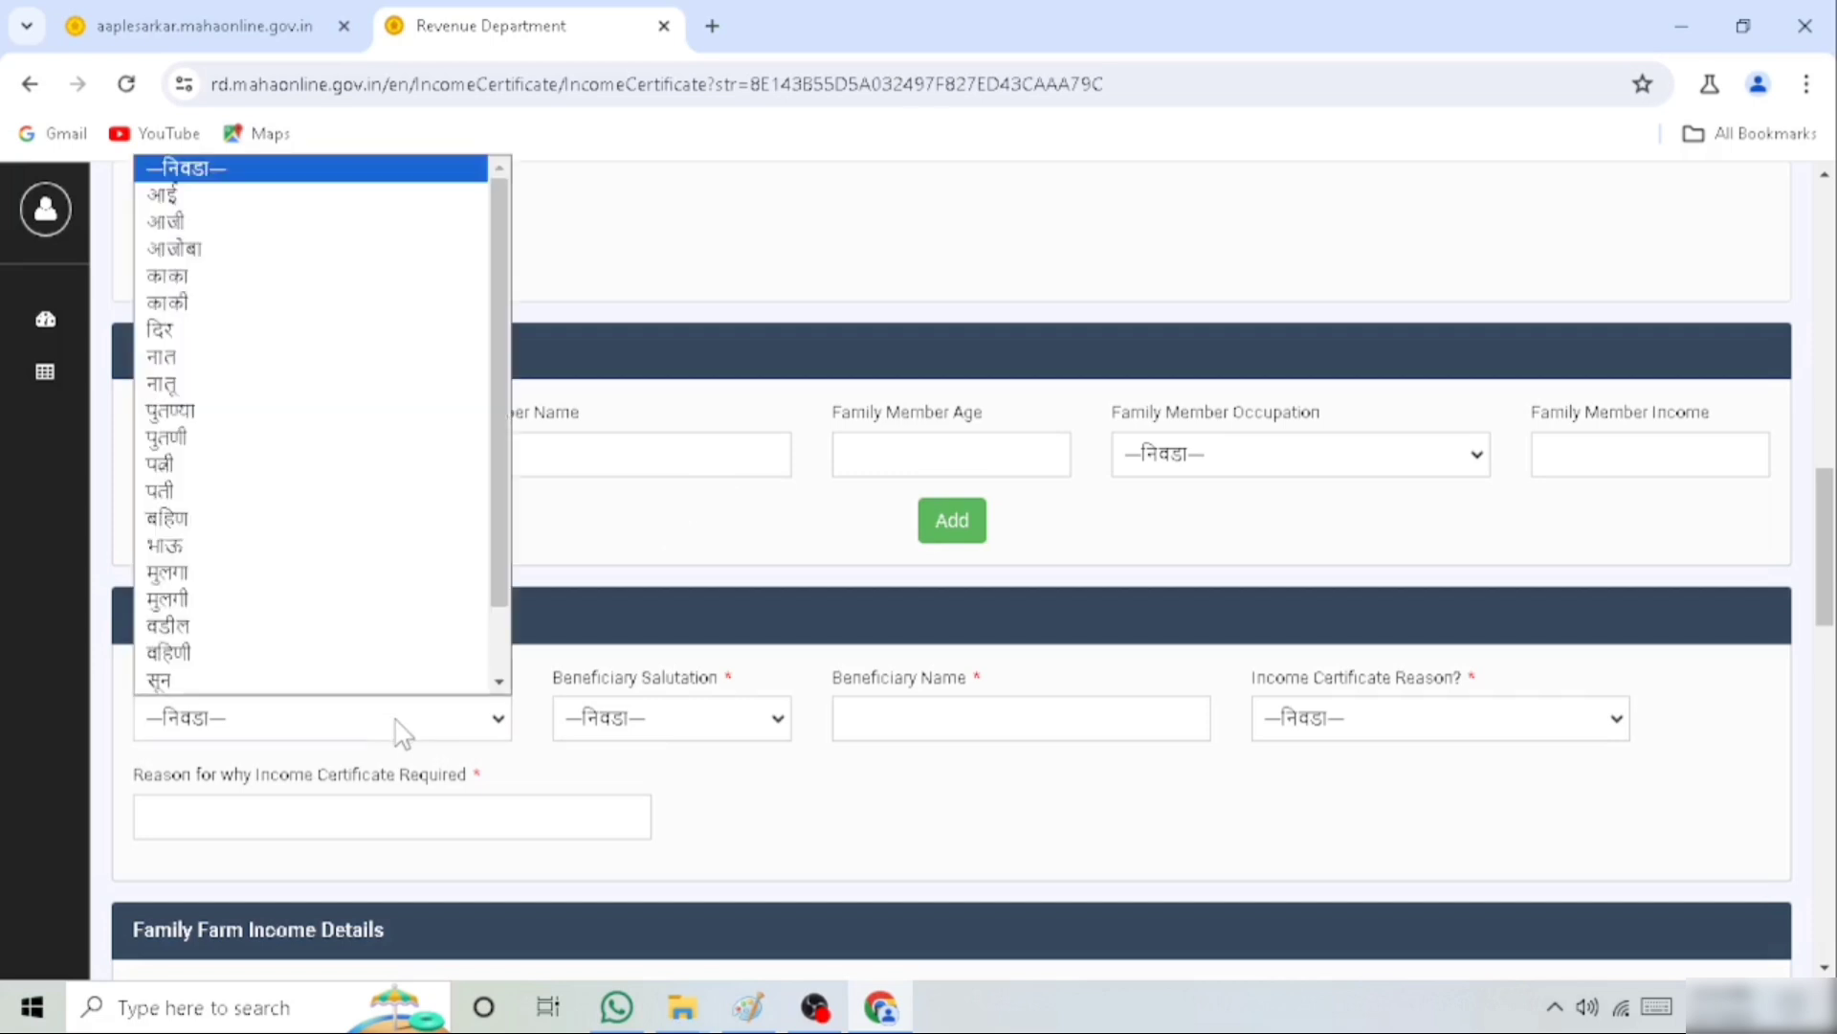
scroll(349, 421, down, 1)
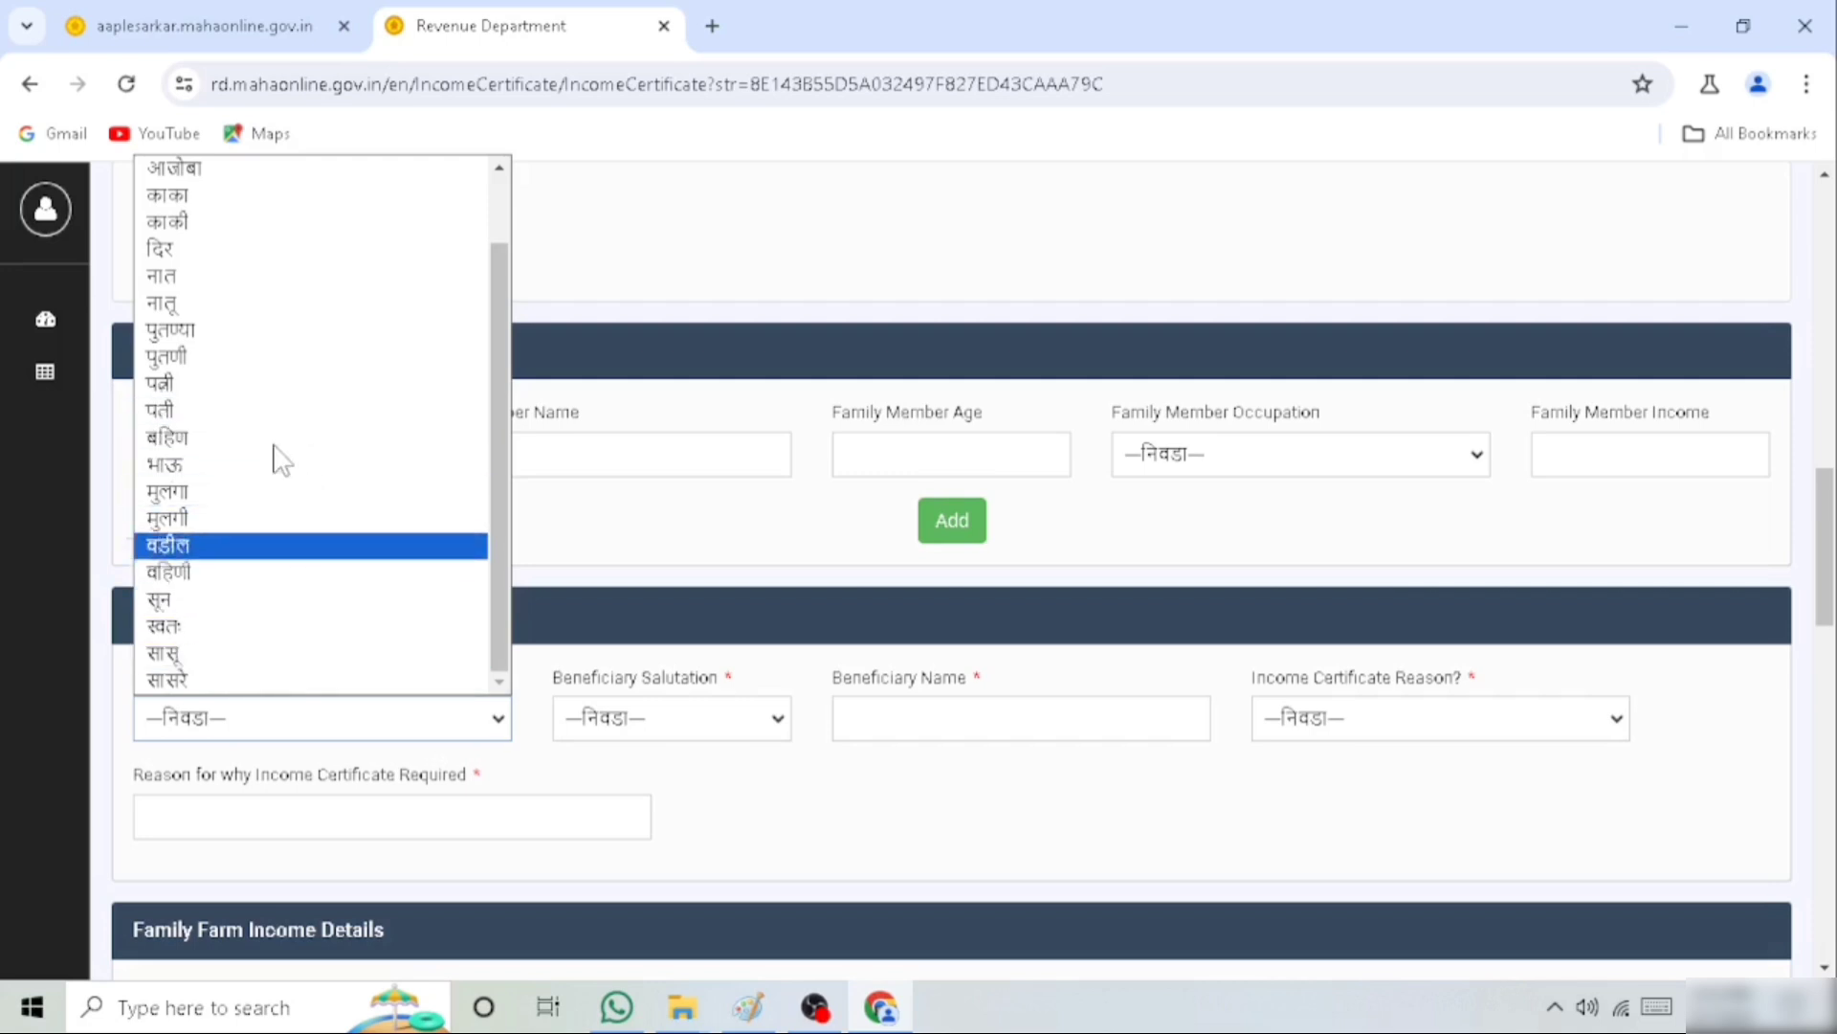
click(222, 628)
Set the beneficiary's salutation to श्री. and check the beneficiary name field
drag(558, 682, 751, 701)
click(687, 730)
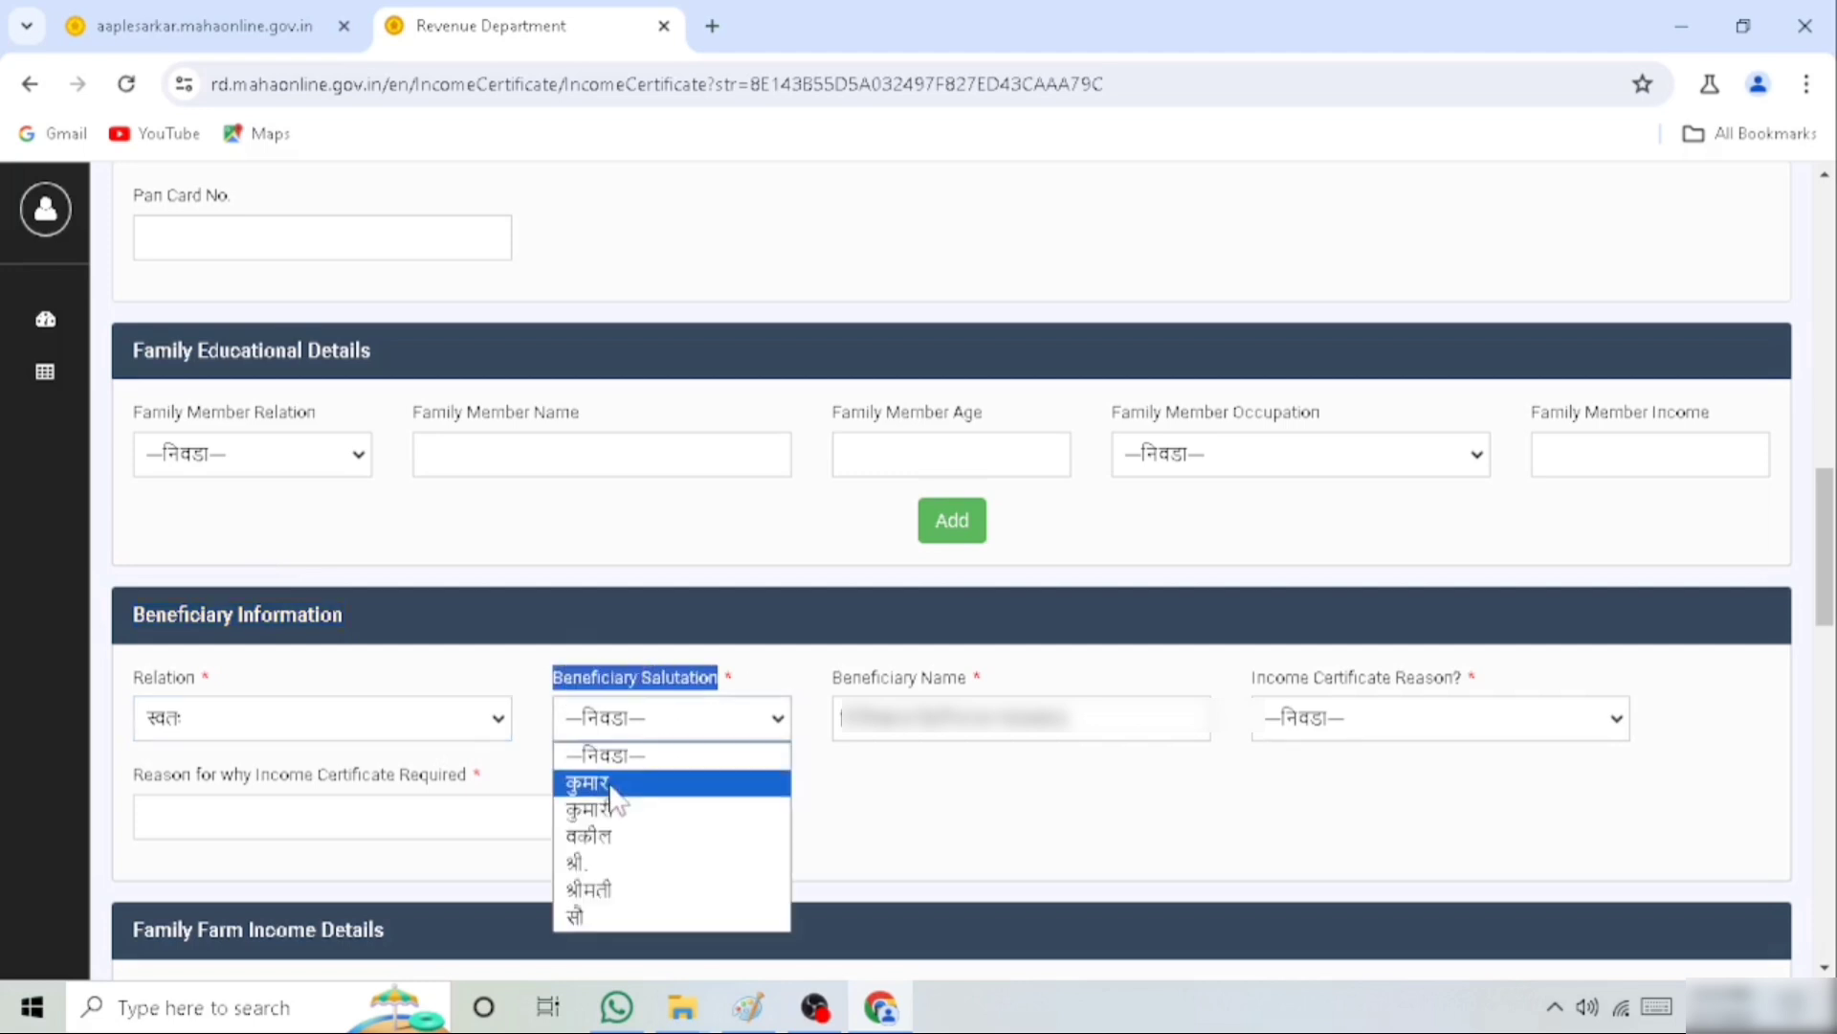
click(588, 865)
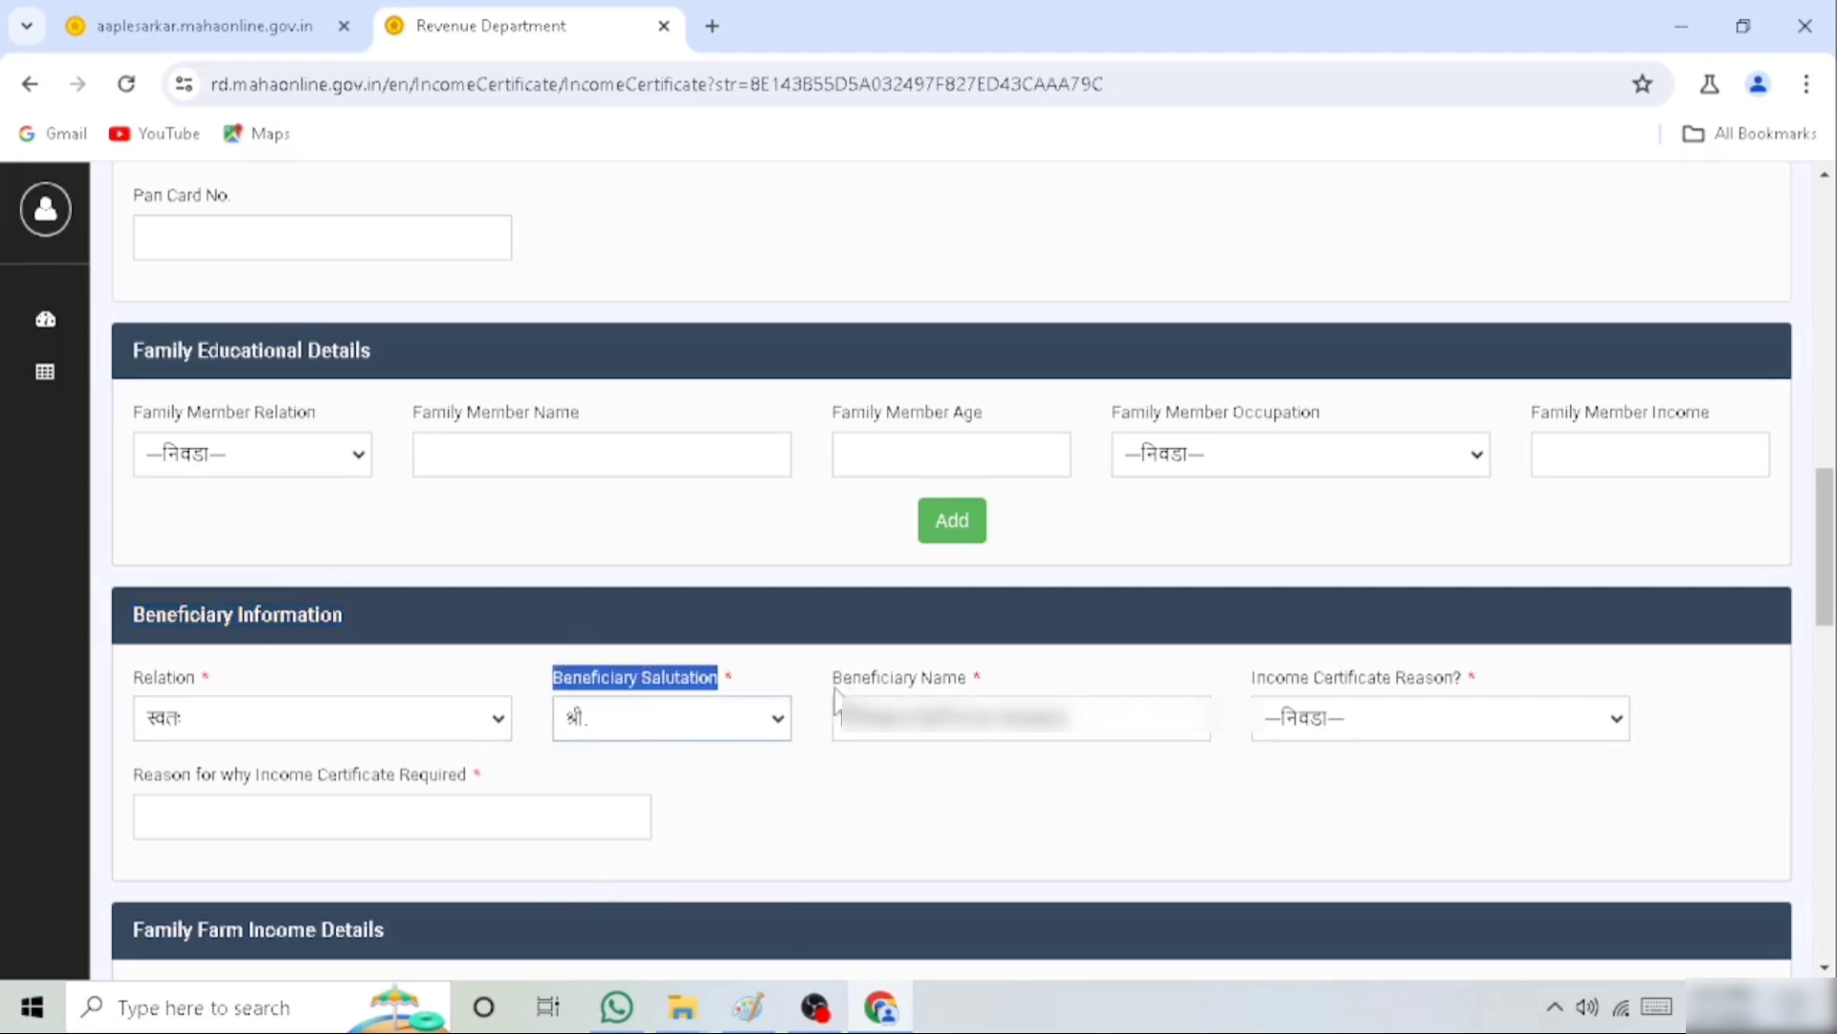
drag(835, 681, 1003, 697)
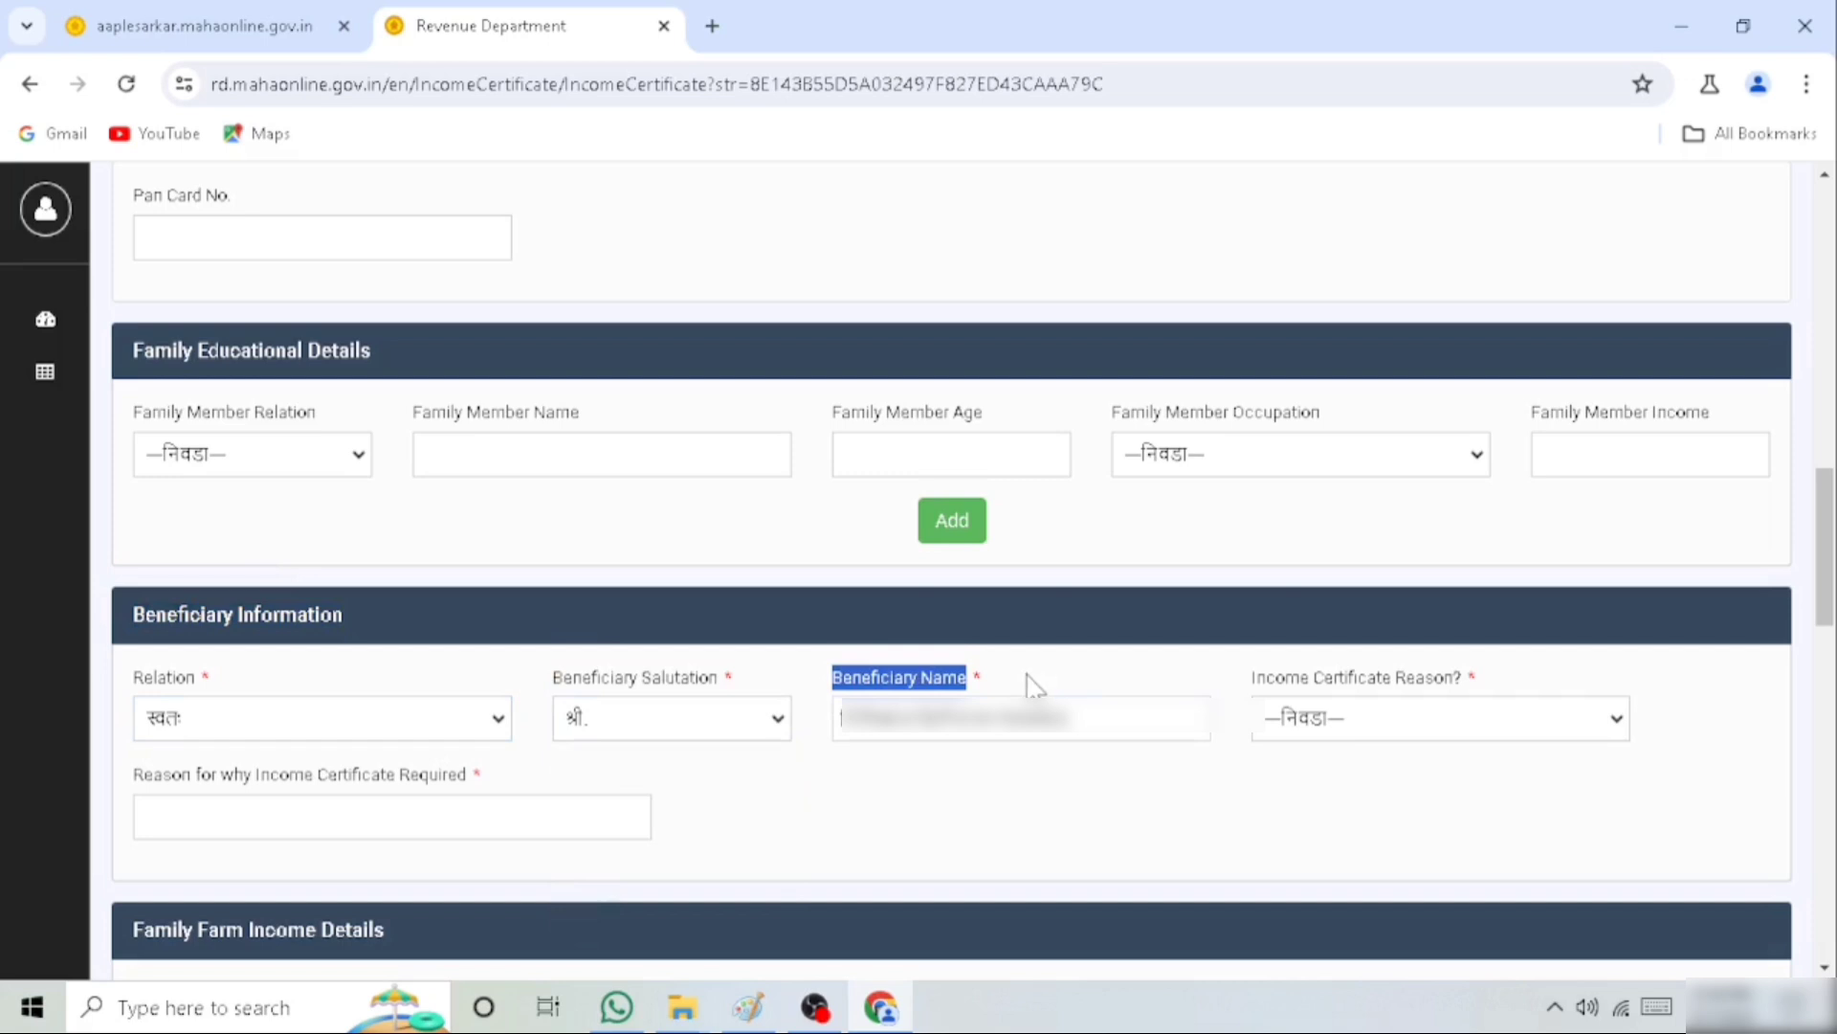
Set the income certificate reason to other (इतर) and enter राशन कार्ड साठी as why the certificate is required
drag(1254, 681, 1491, 687)
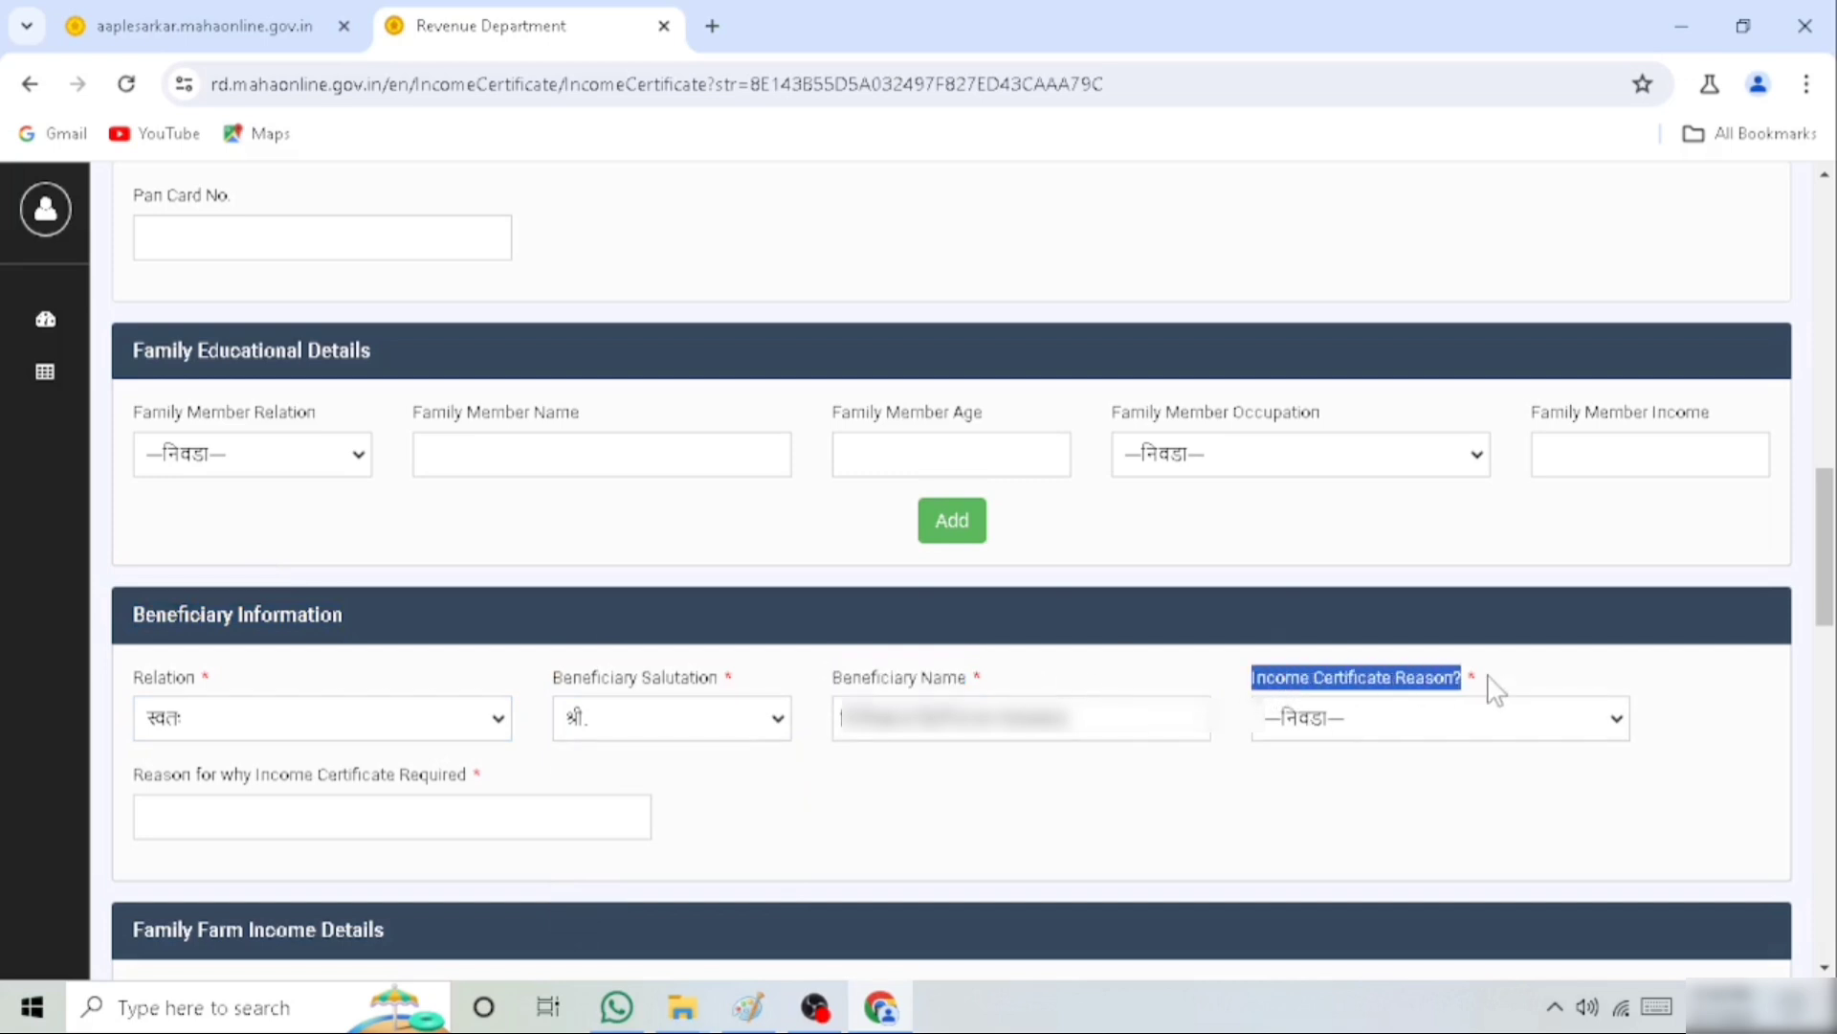
click(1436, 725)
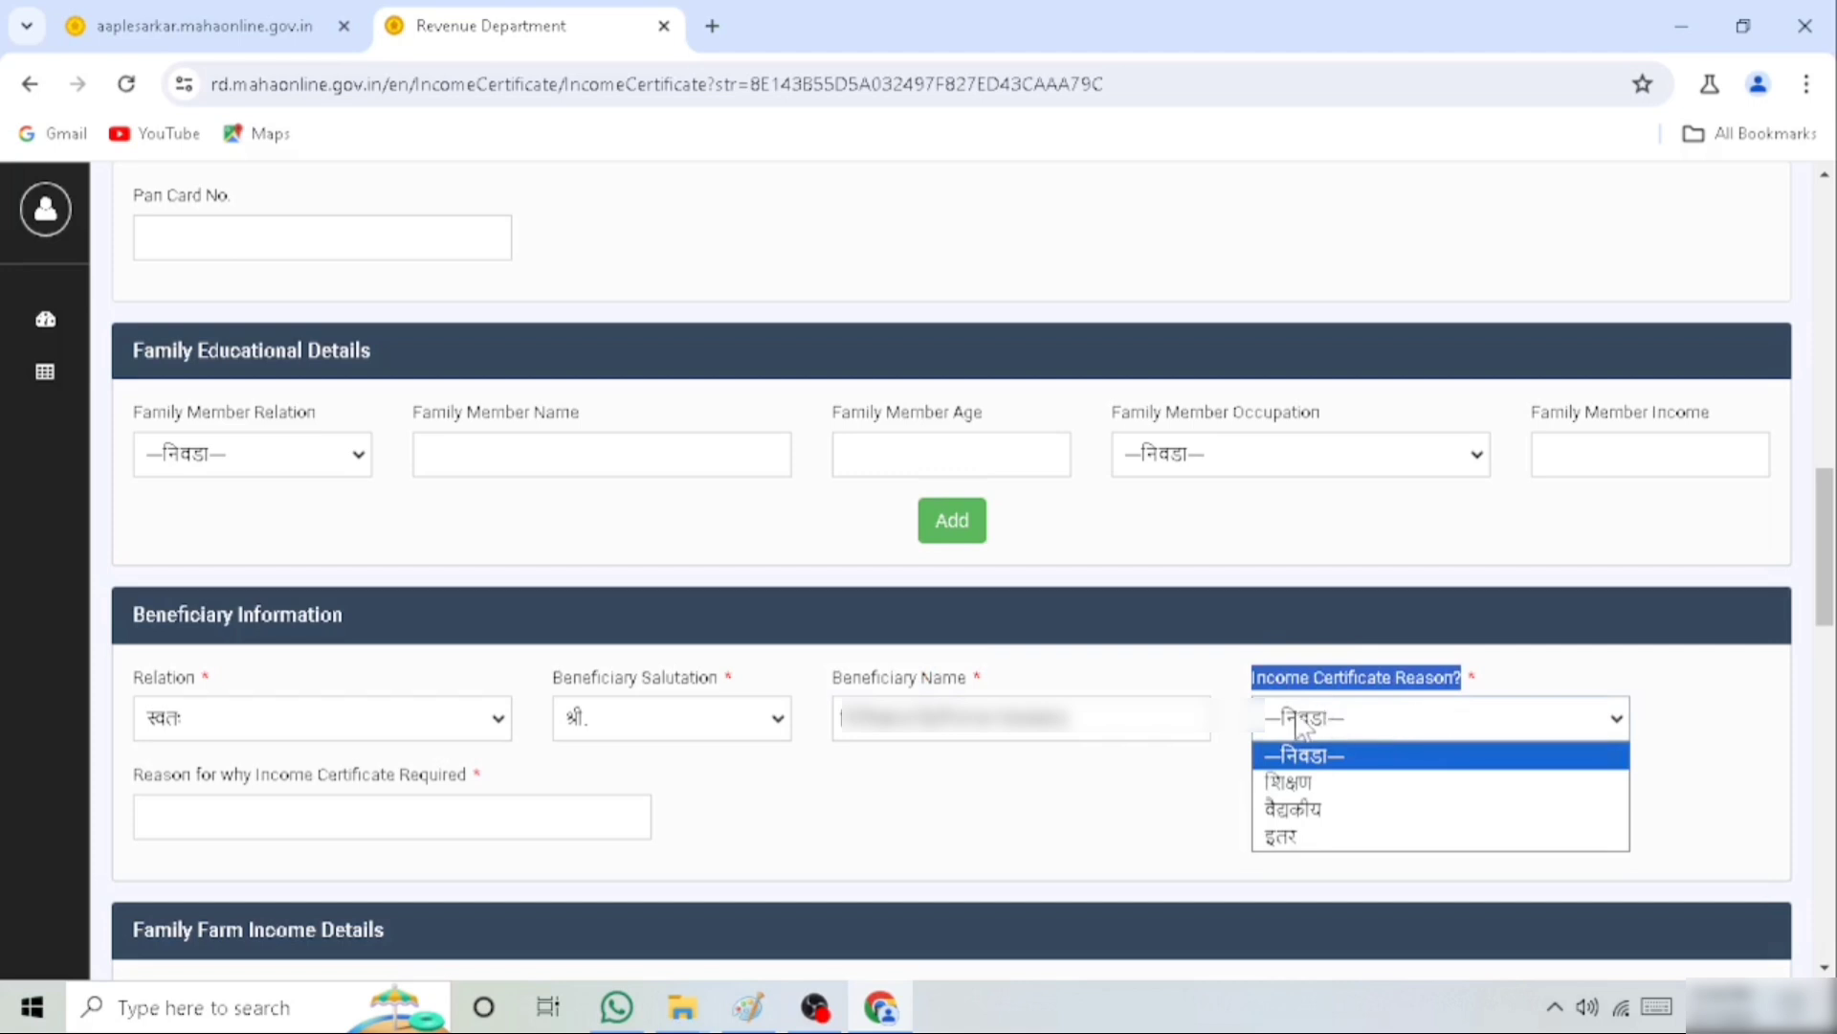
click(1299, 839)
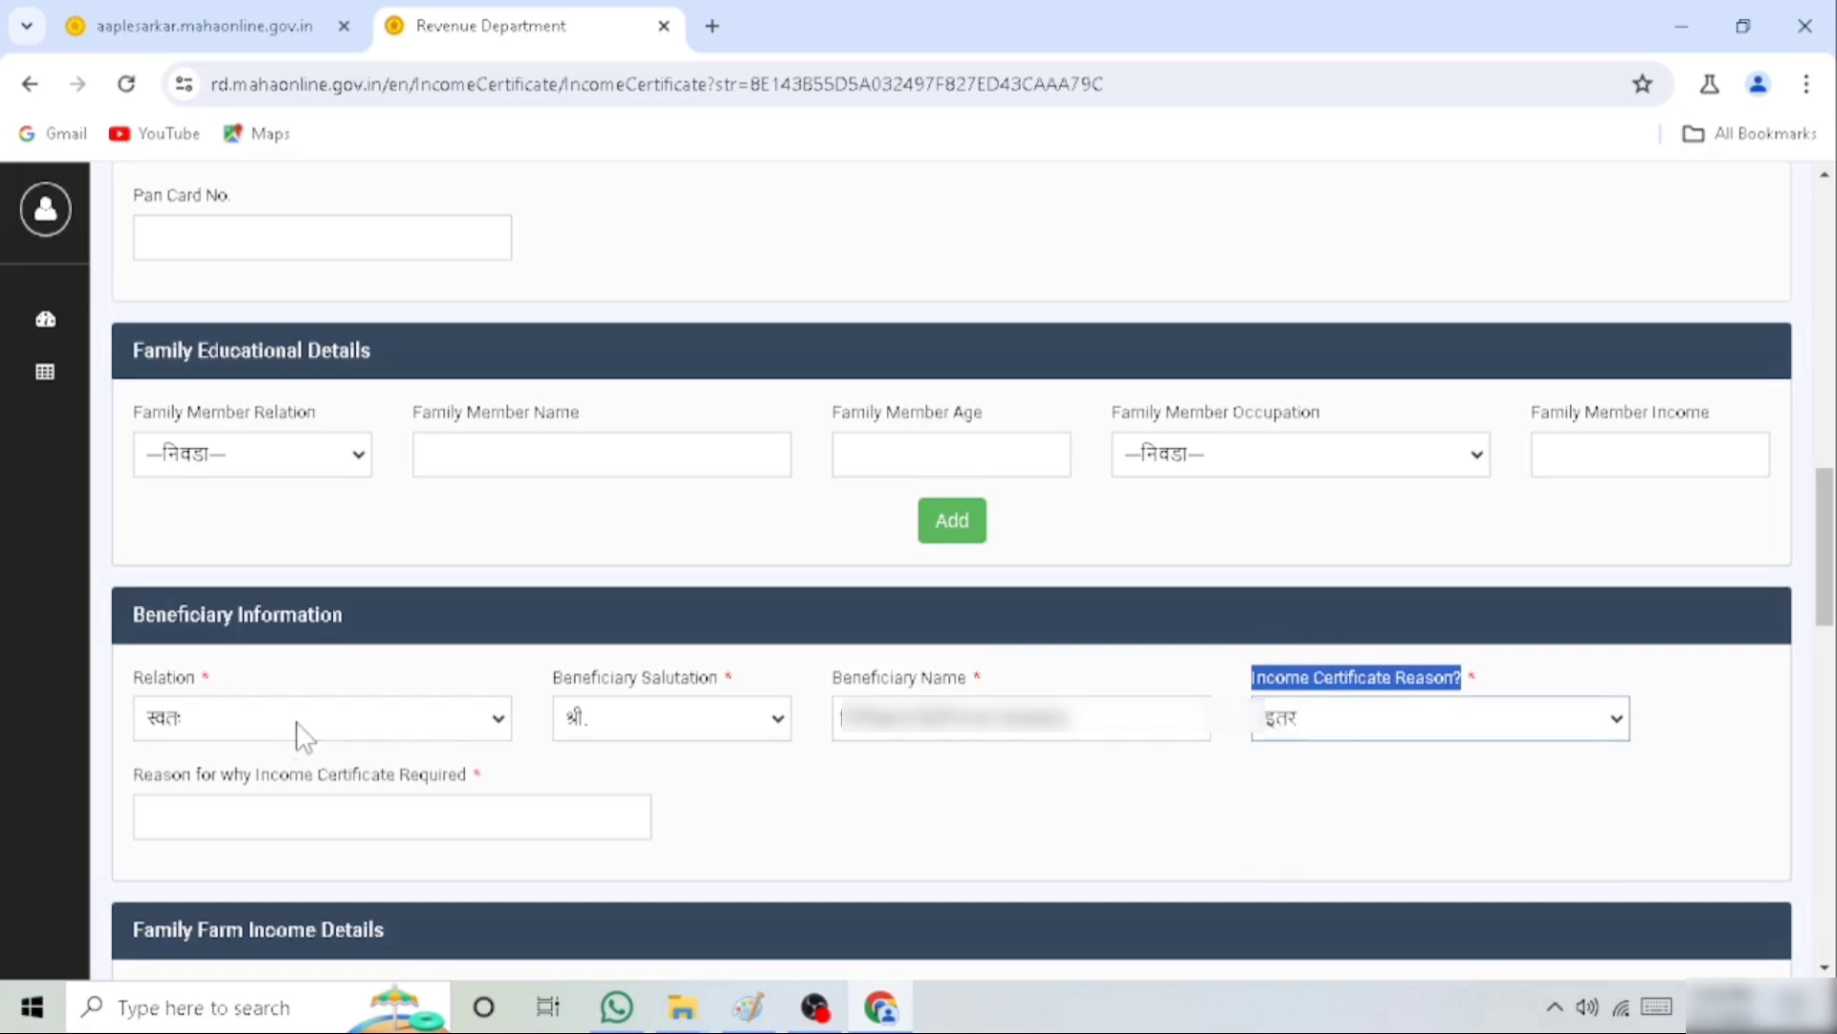
drag(126, 777, 489, 779)
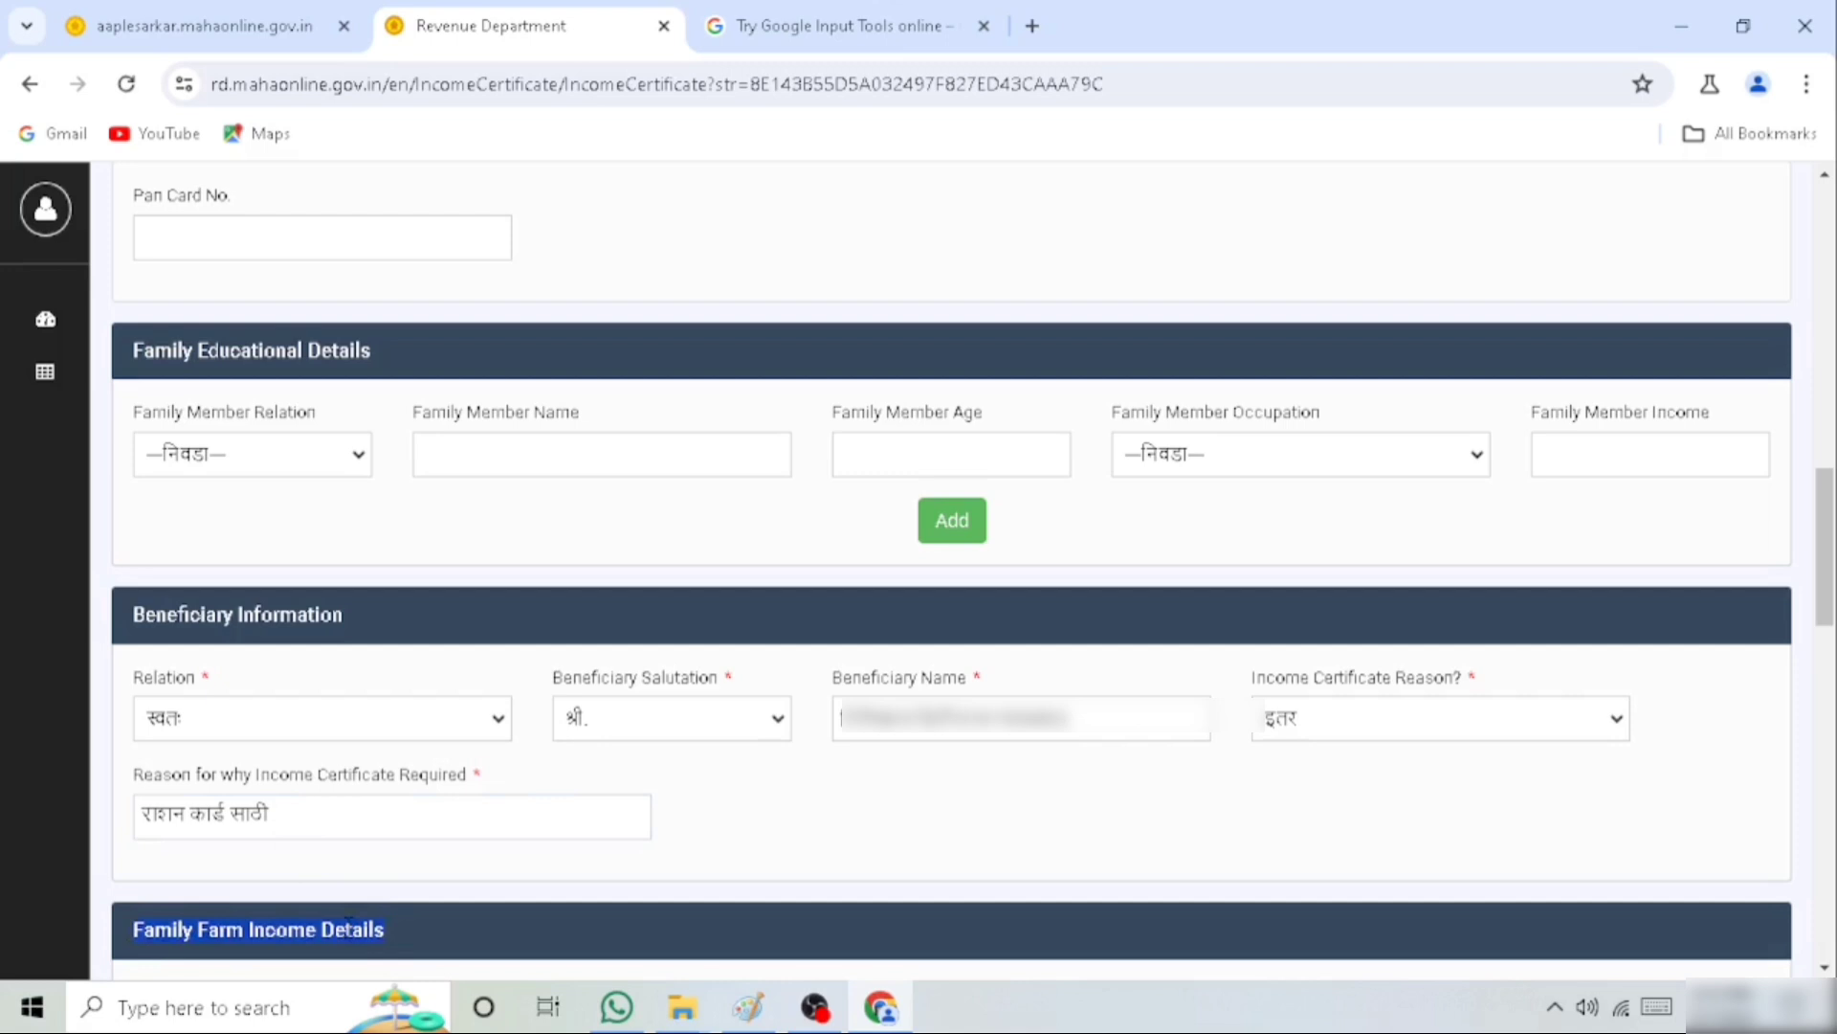
Enter 50000 as the 2023 - 2024 income from other labour (इतर मजुरी) with the short description मजुरी
scroll(467, 800, down, 7)
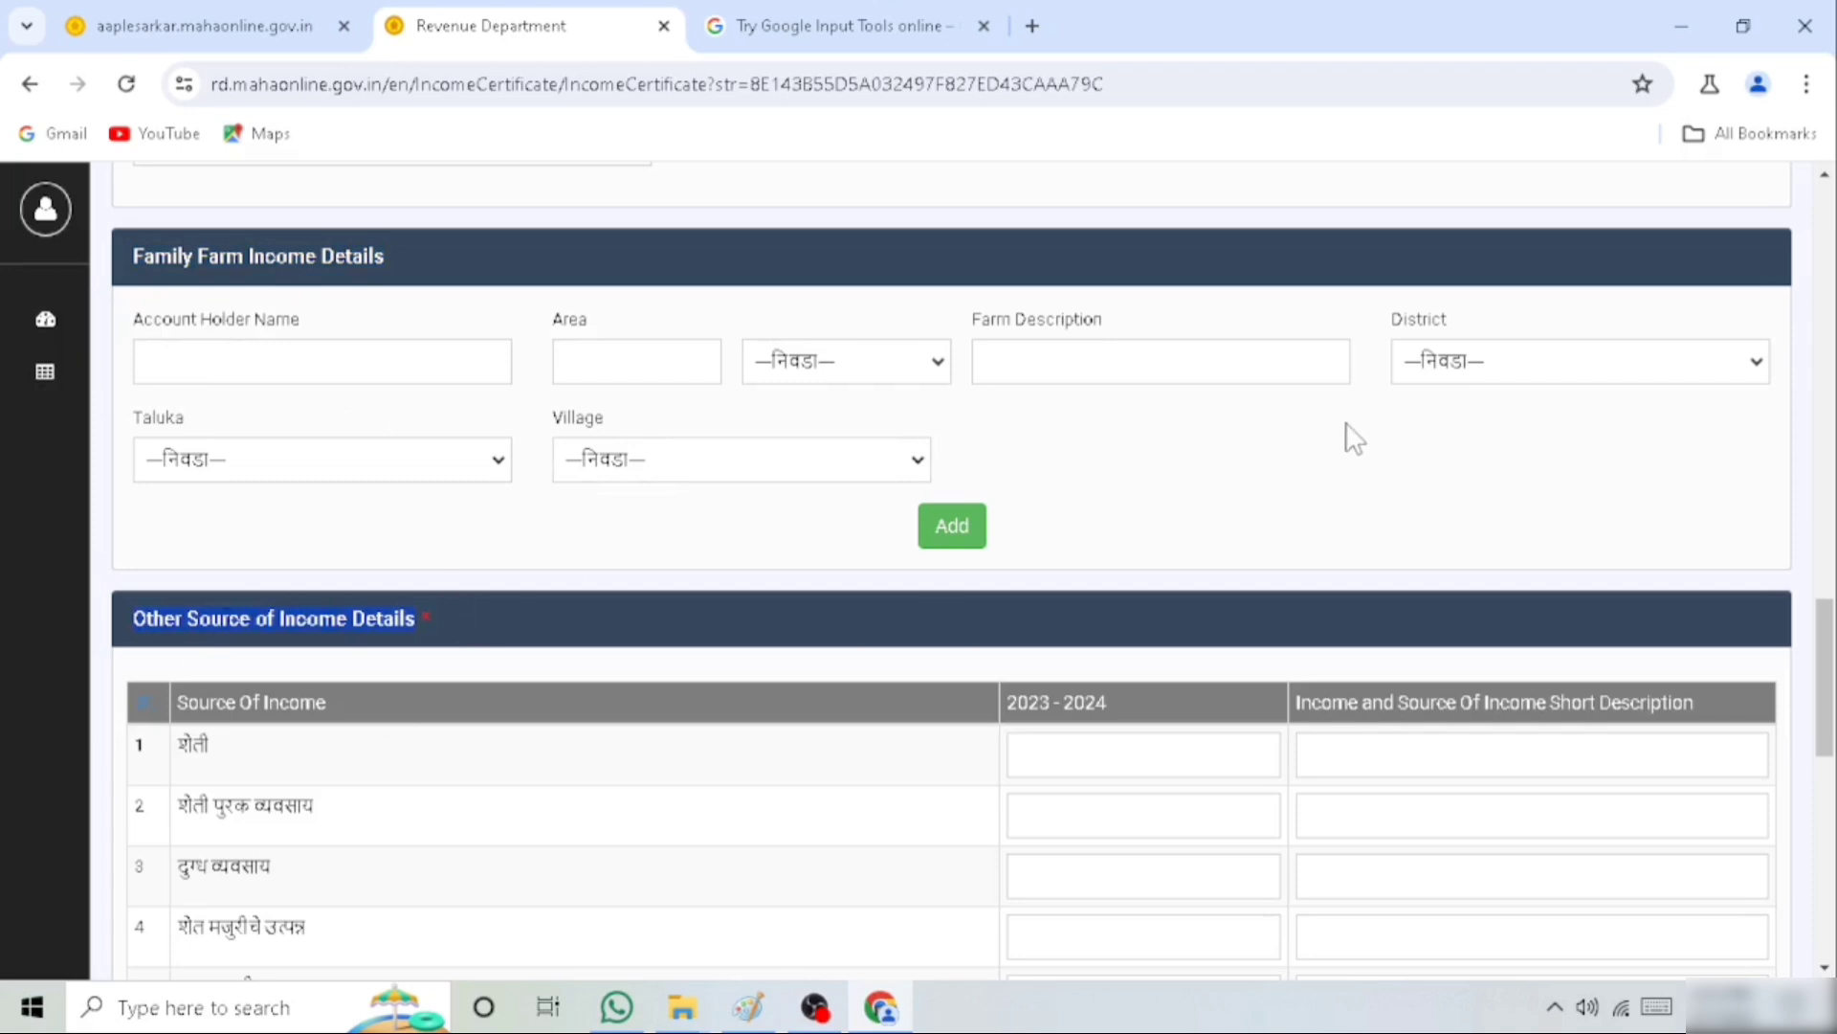
drag(1829, 670, 1835, 762)
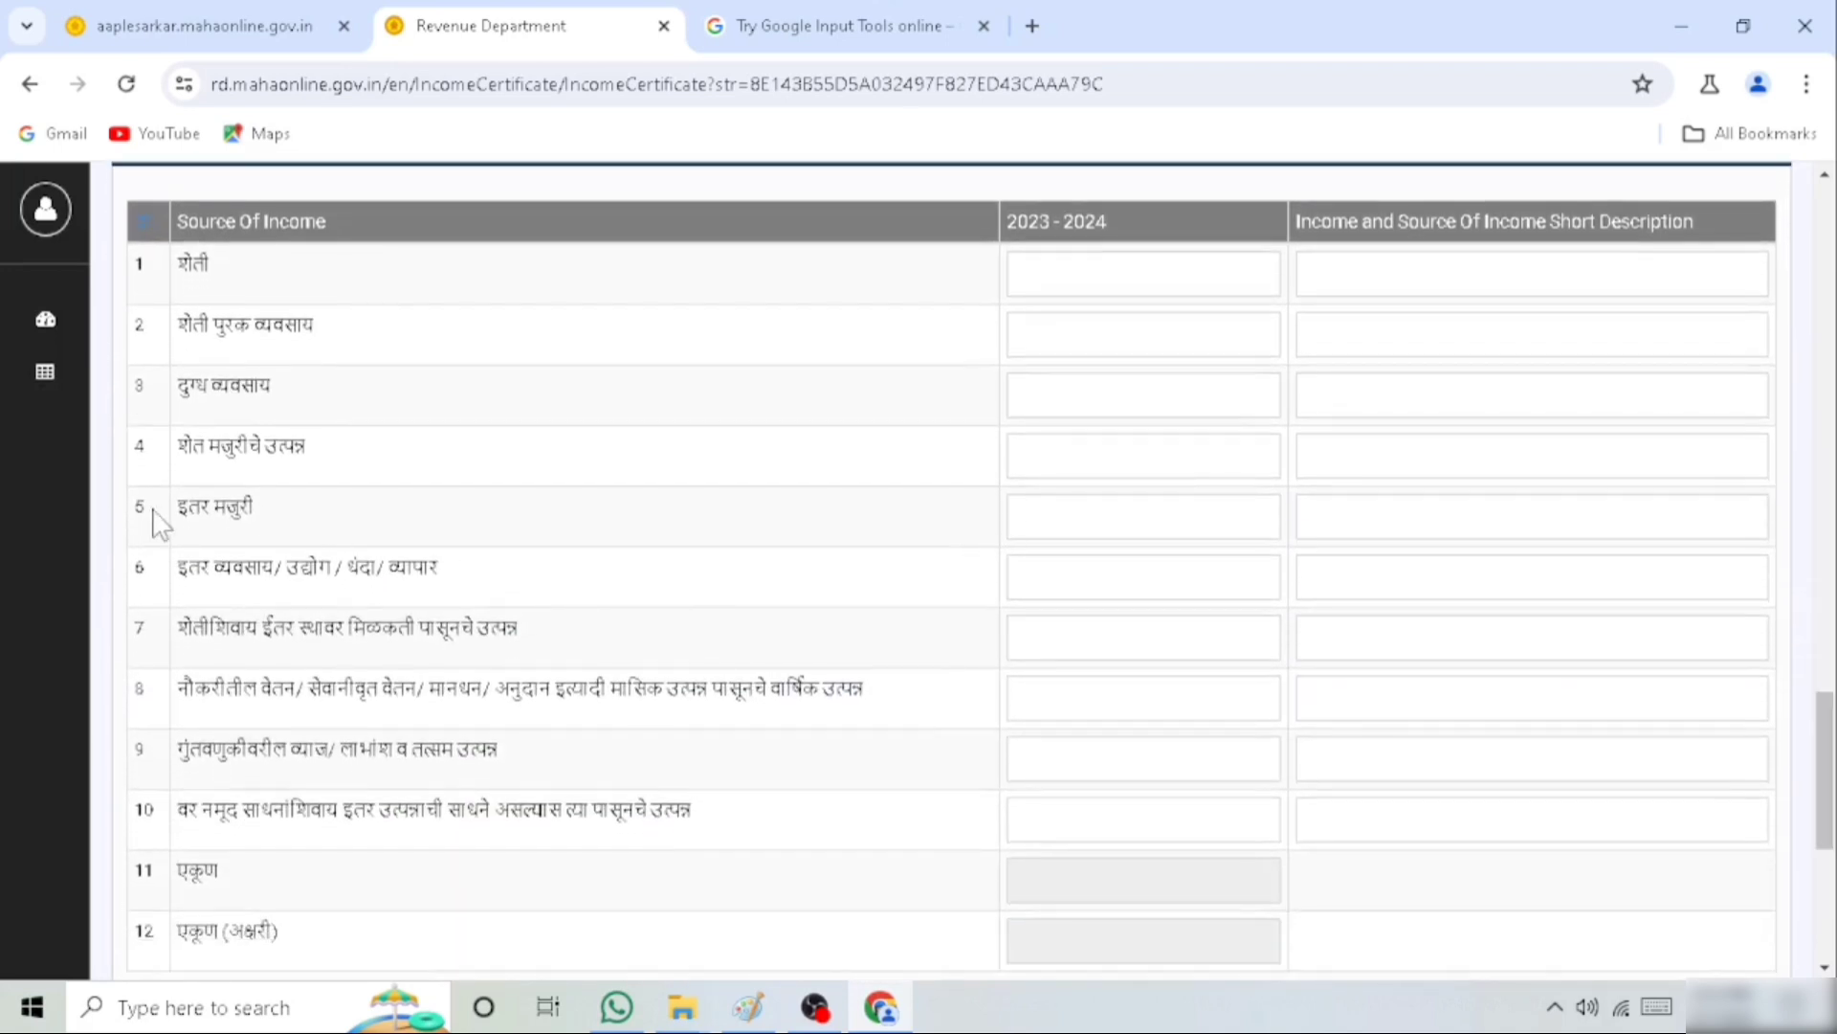
drag(182, 507, 299, 520)
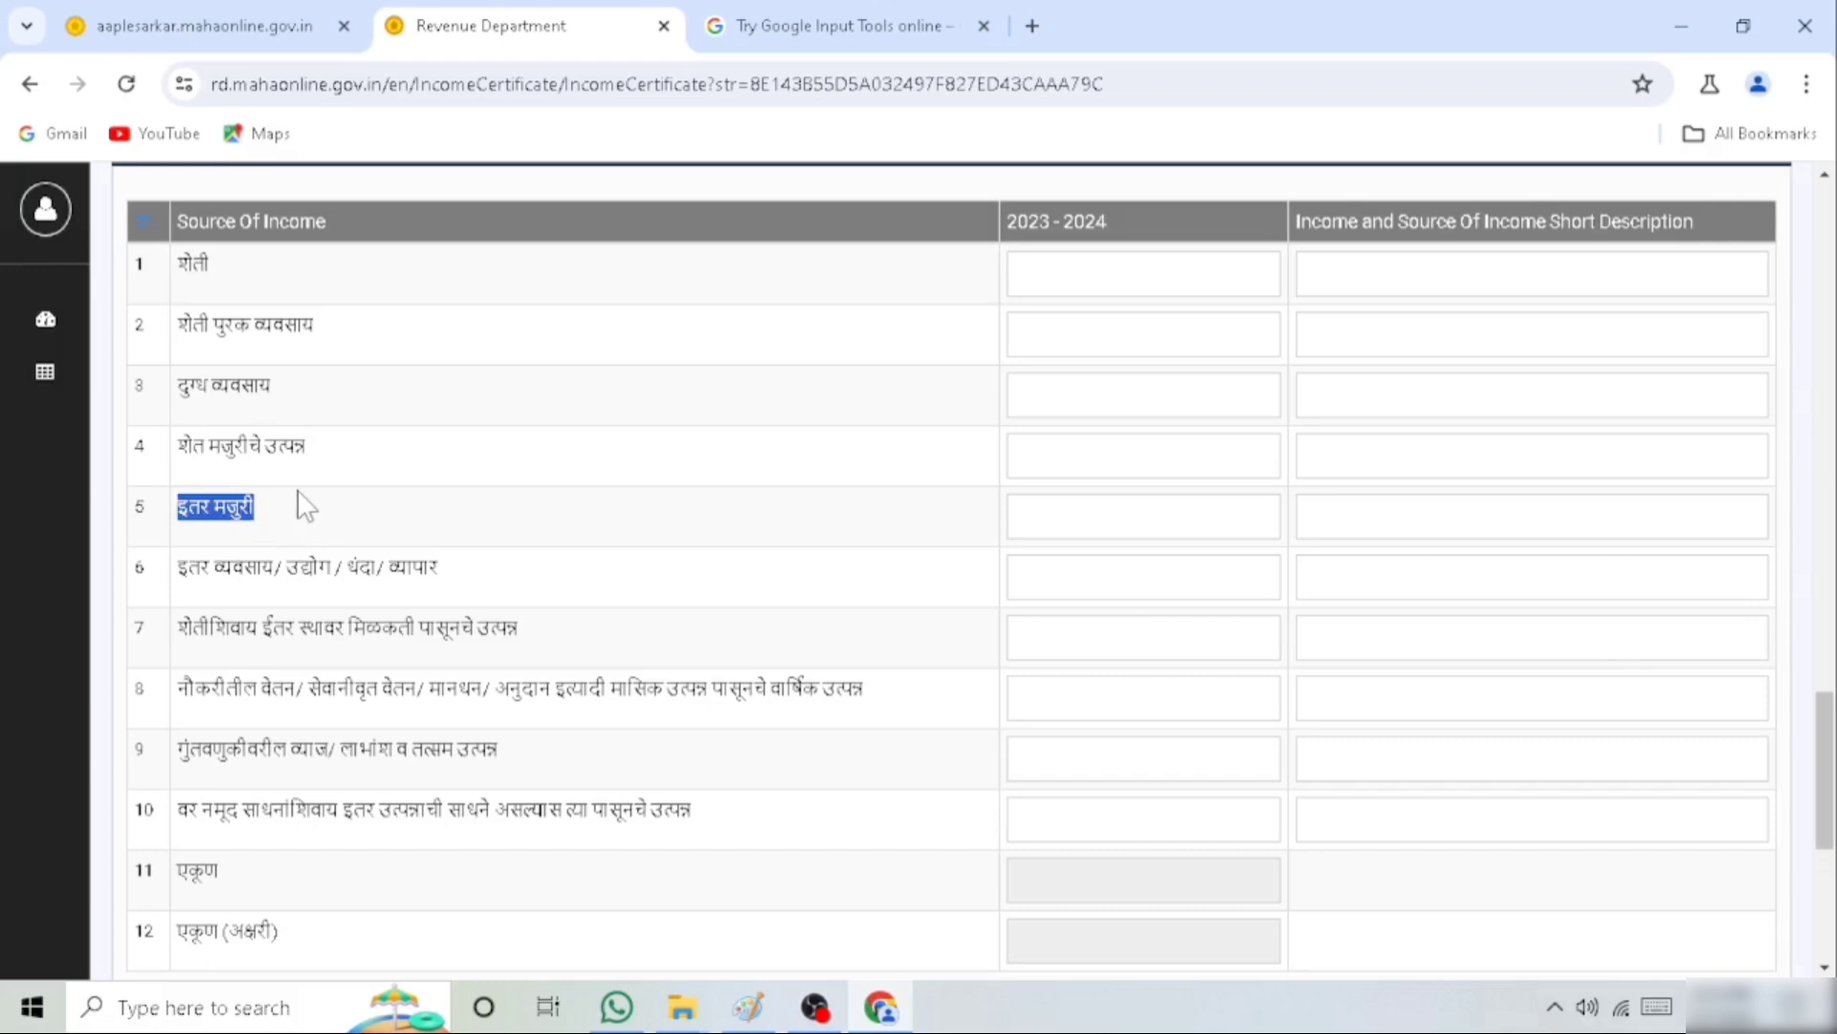
click(1059, 520)
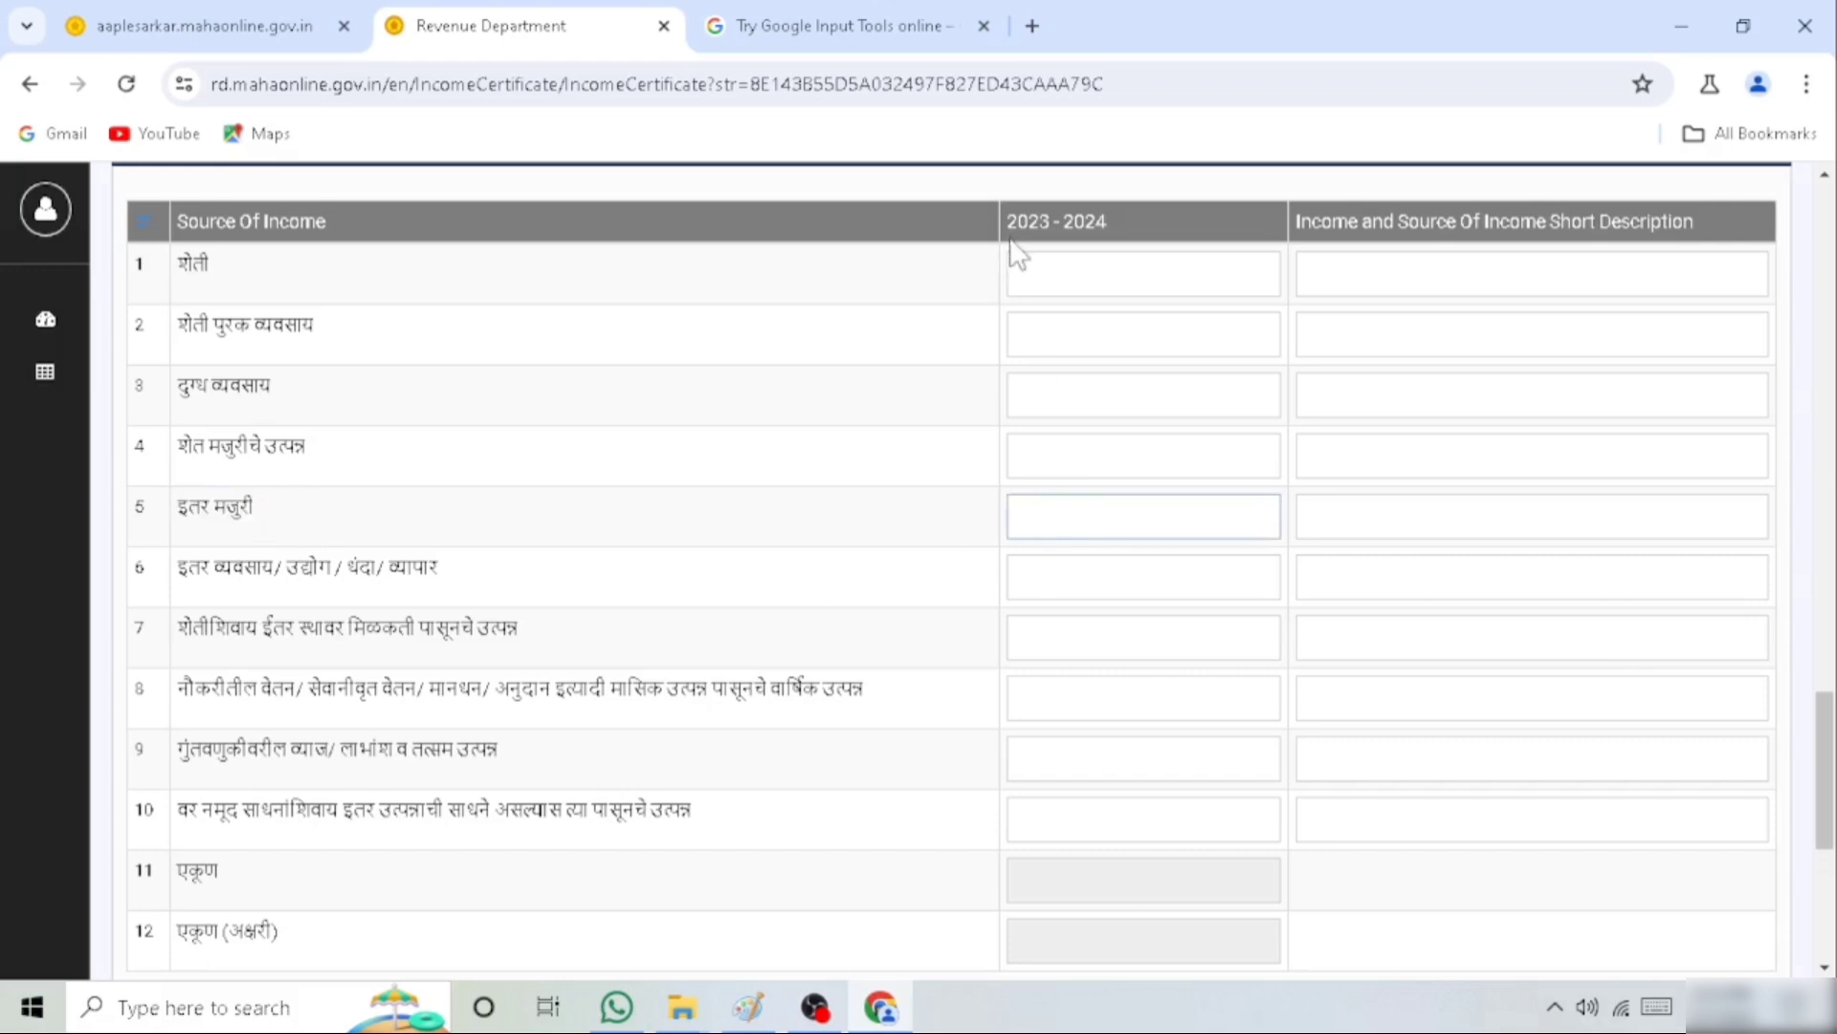
drag(1106, 222, 1007, 222)
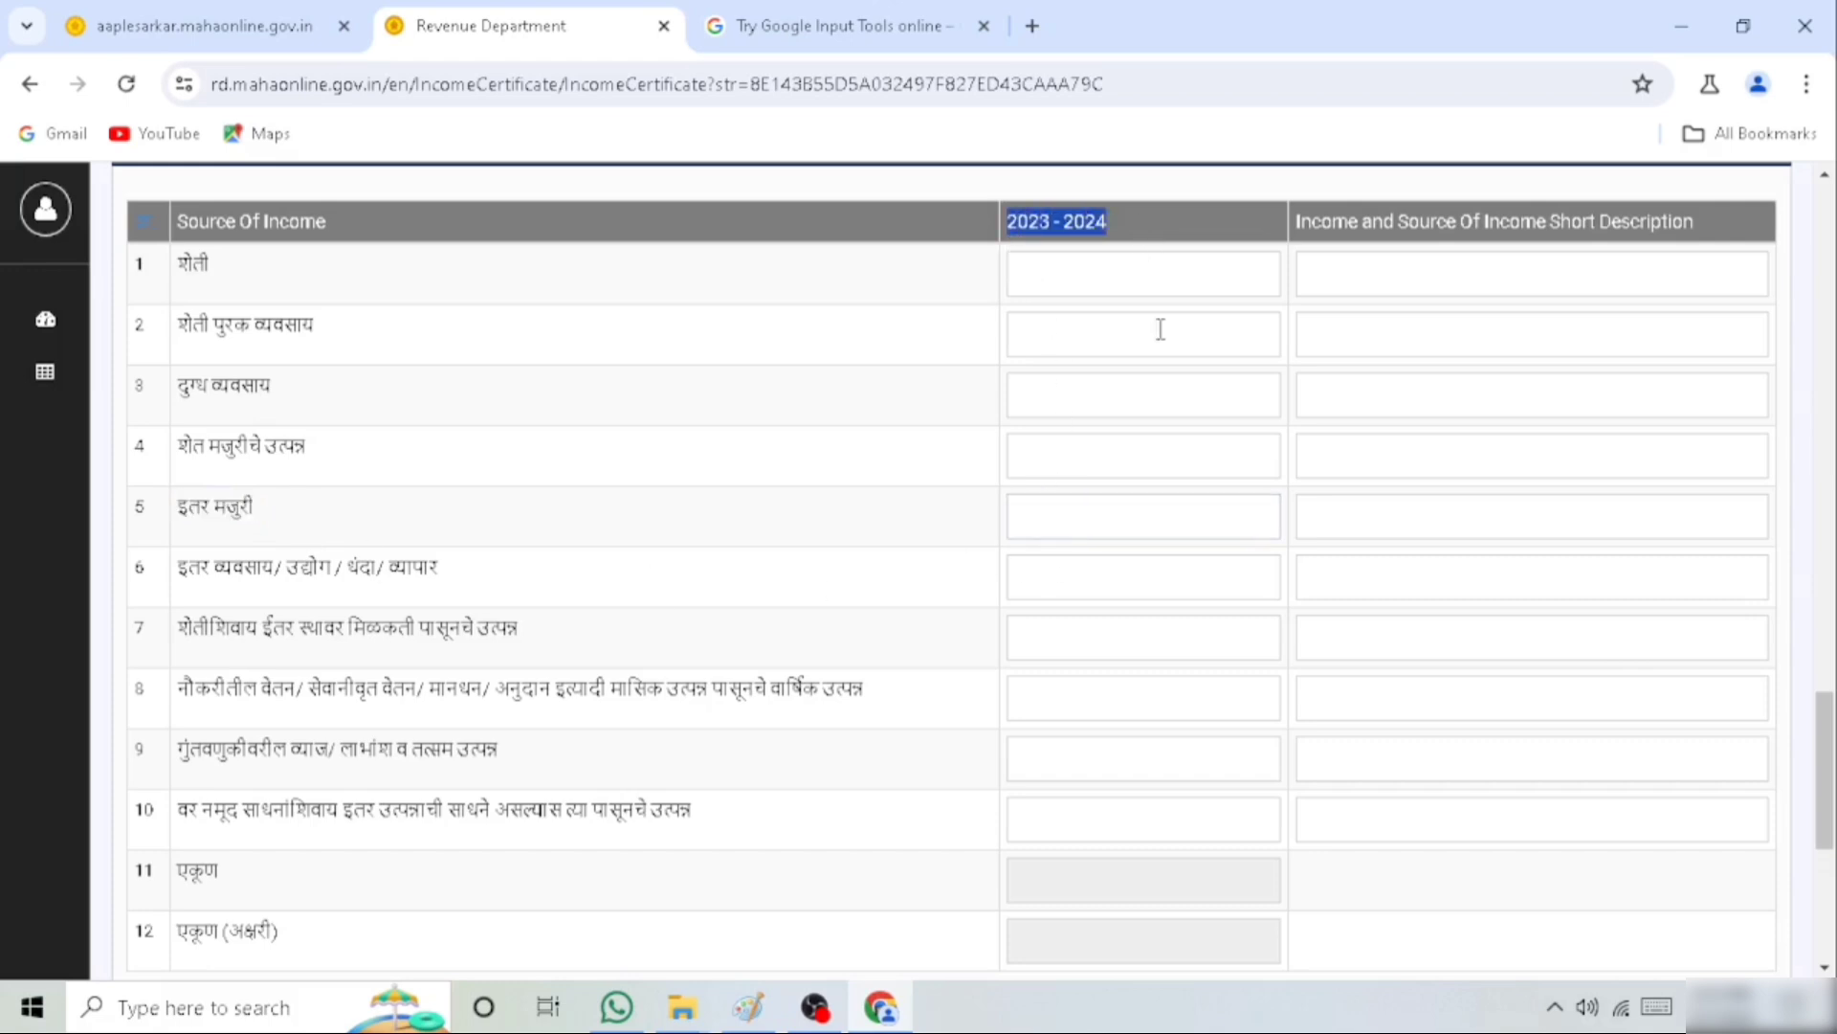
click(1088, 525)
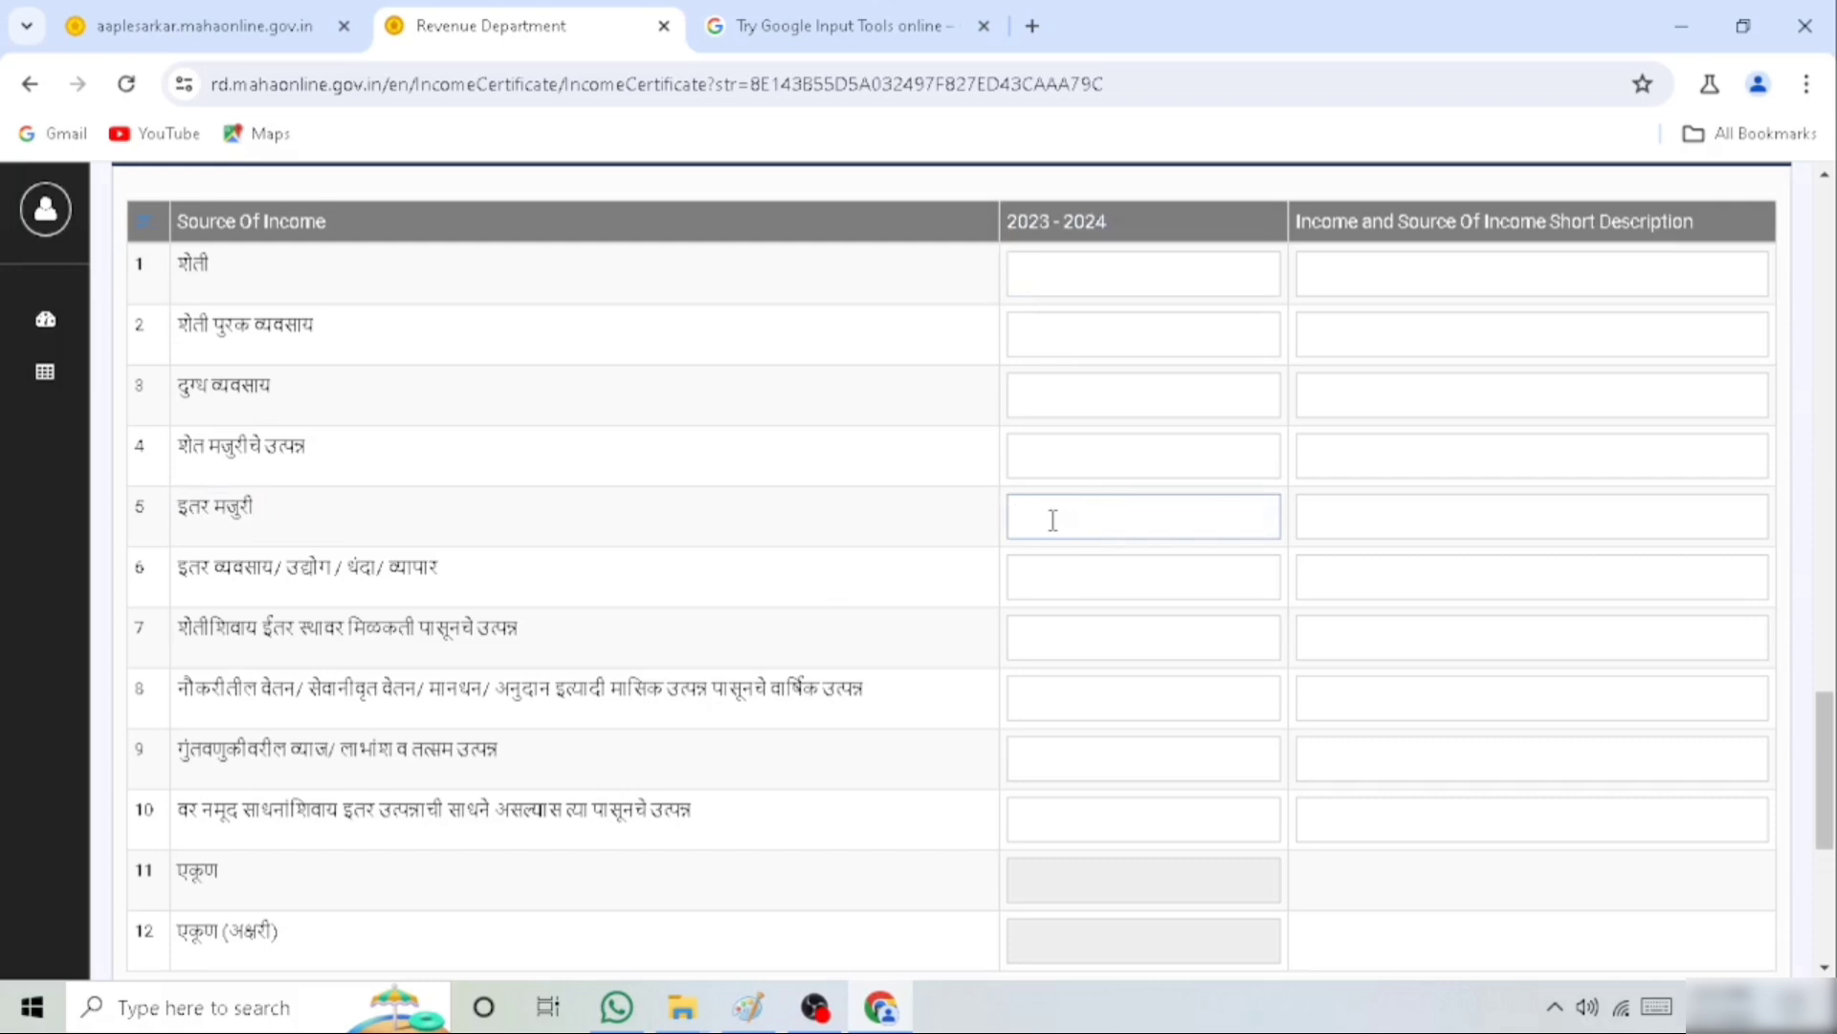
text(50000)
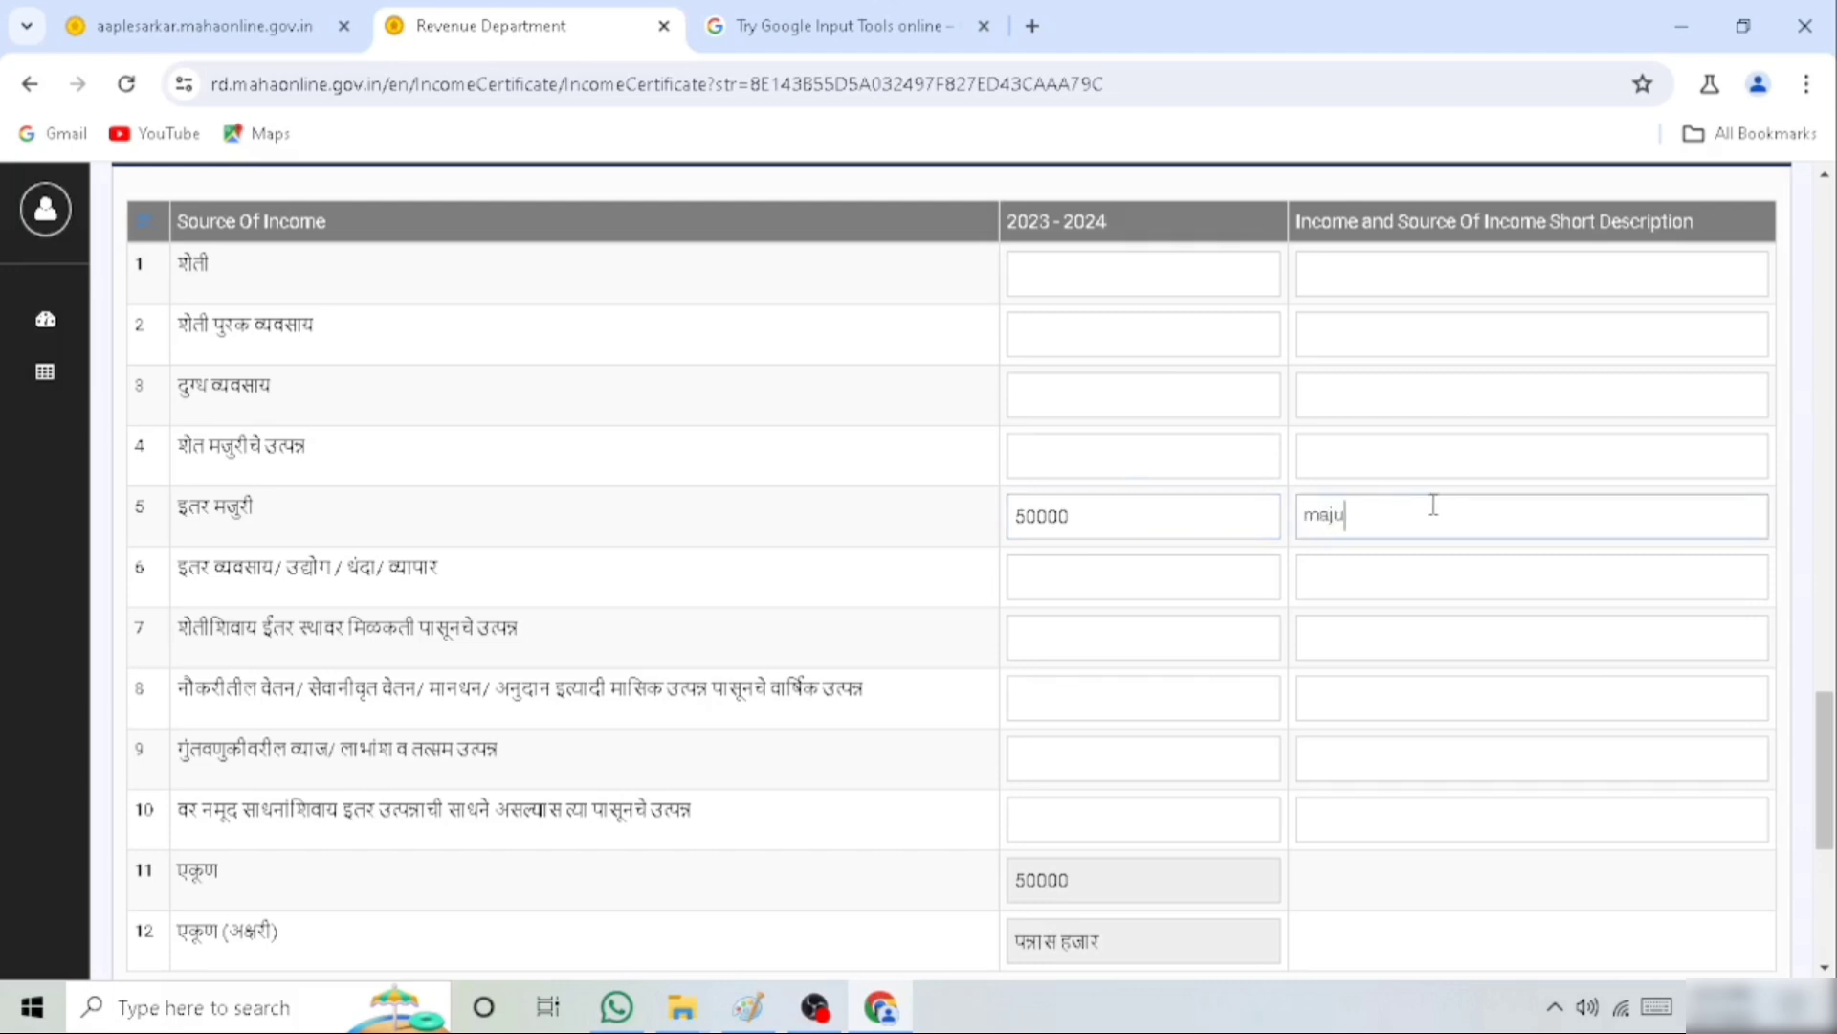
key(space)
click(894, 635)
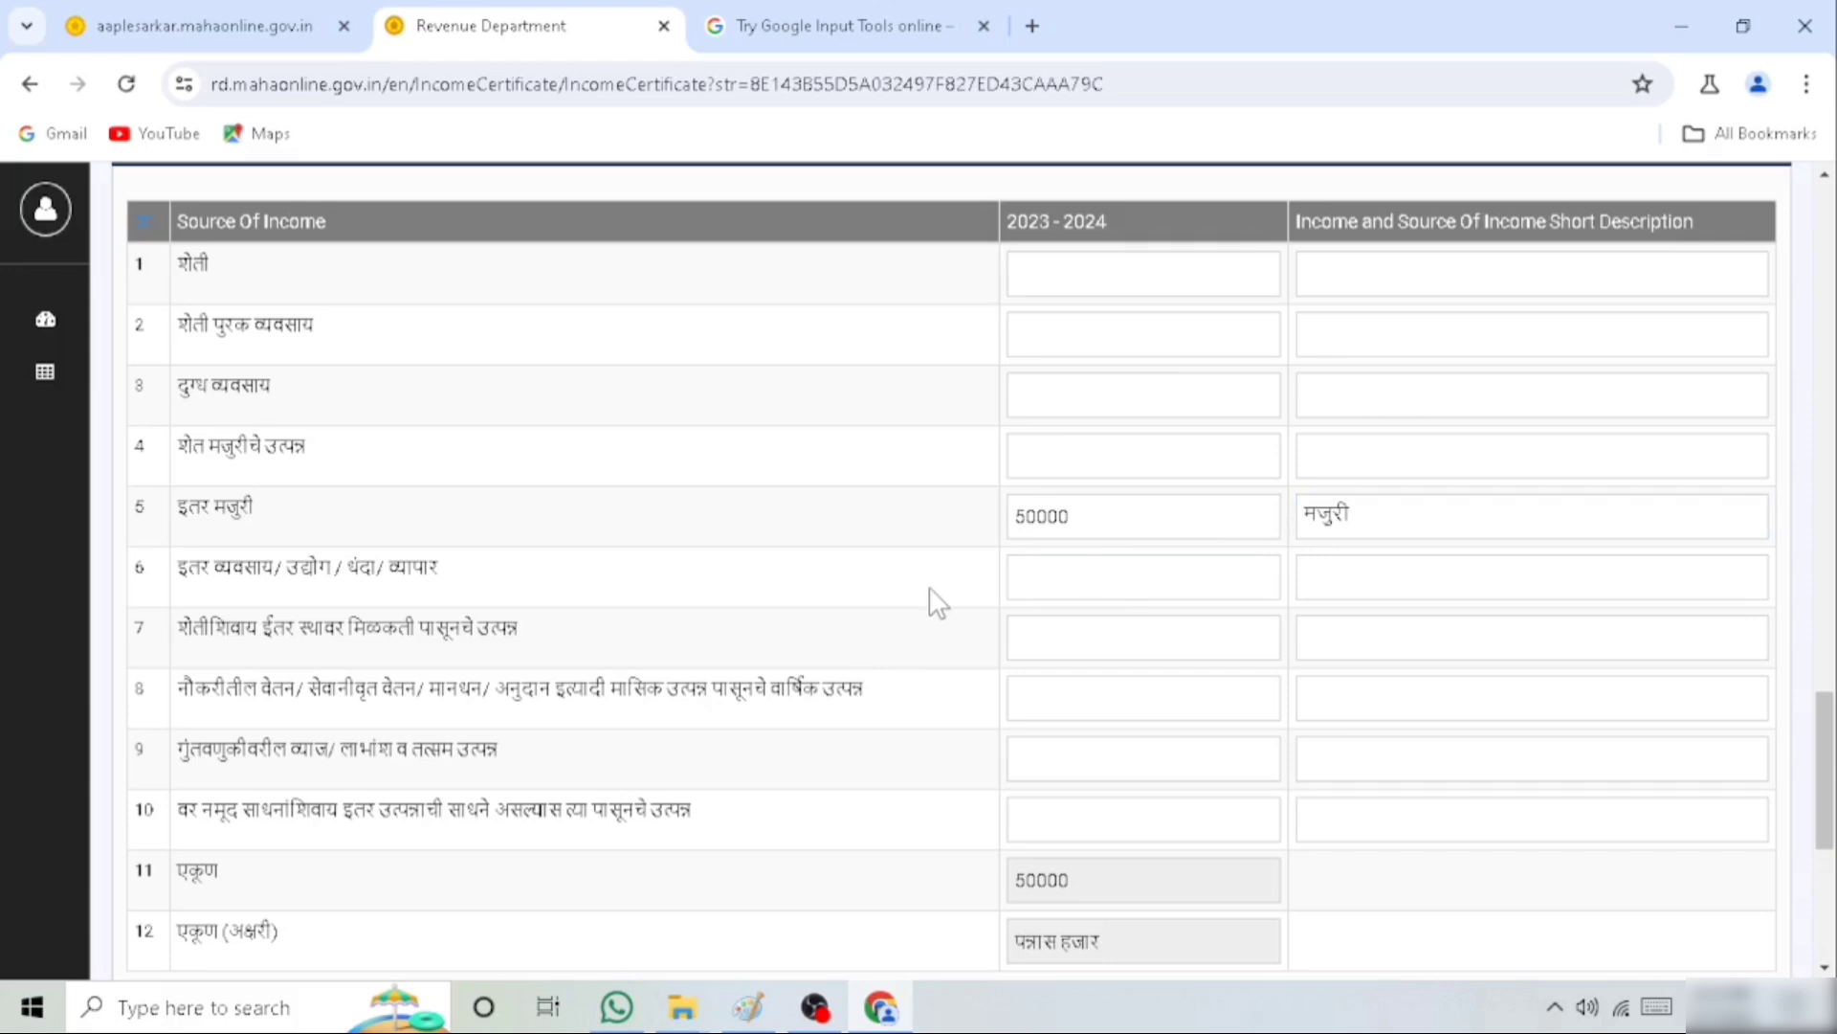
Choose the affidavit (प्रतिज्ञापत्र) as the attachment below the income table
scroll(921, 601, down, 5)
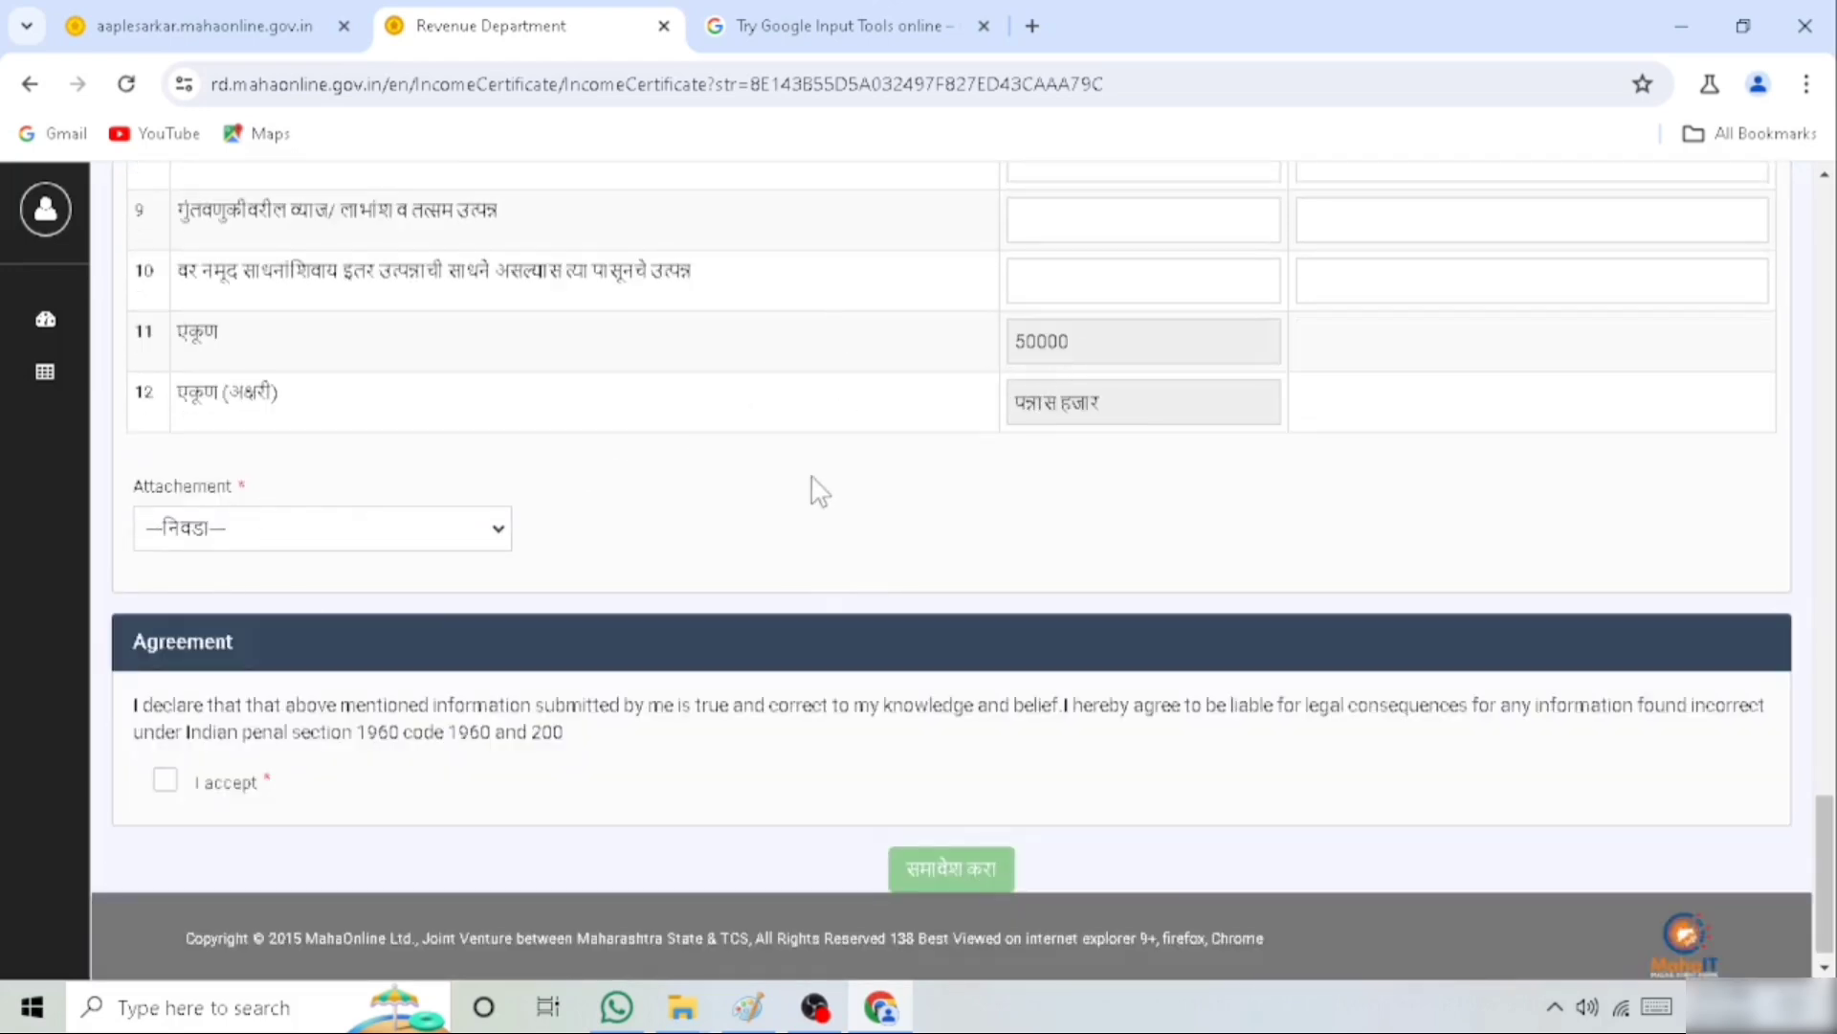
double_click(146, 490)
click(305, 537)
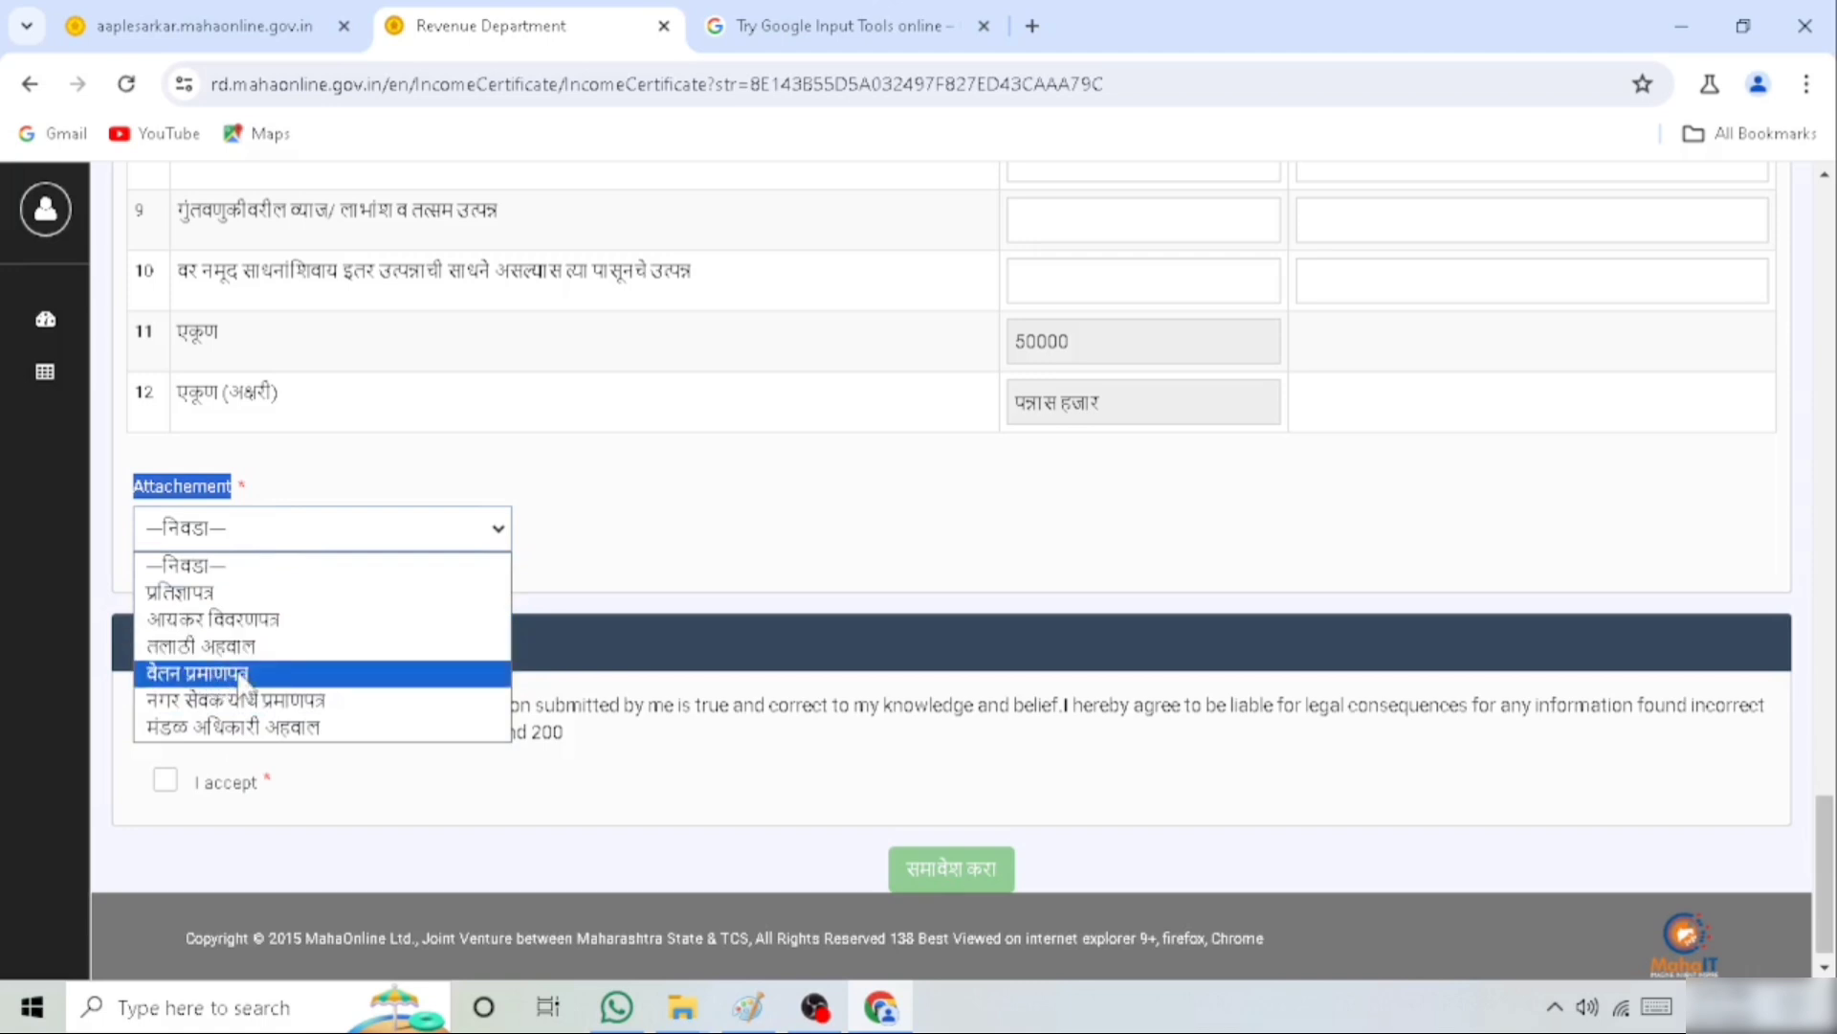
click(183, 598)
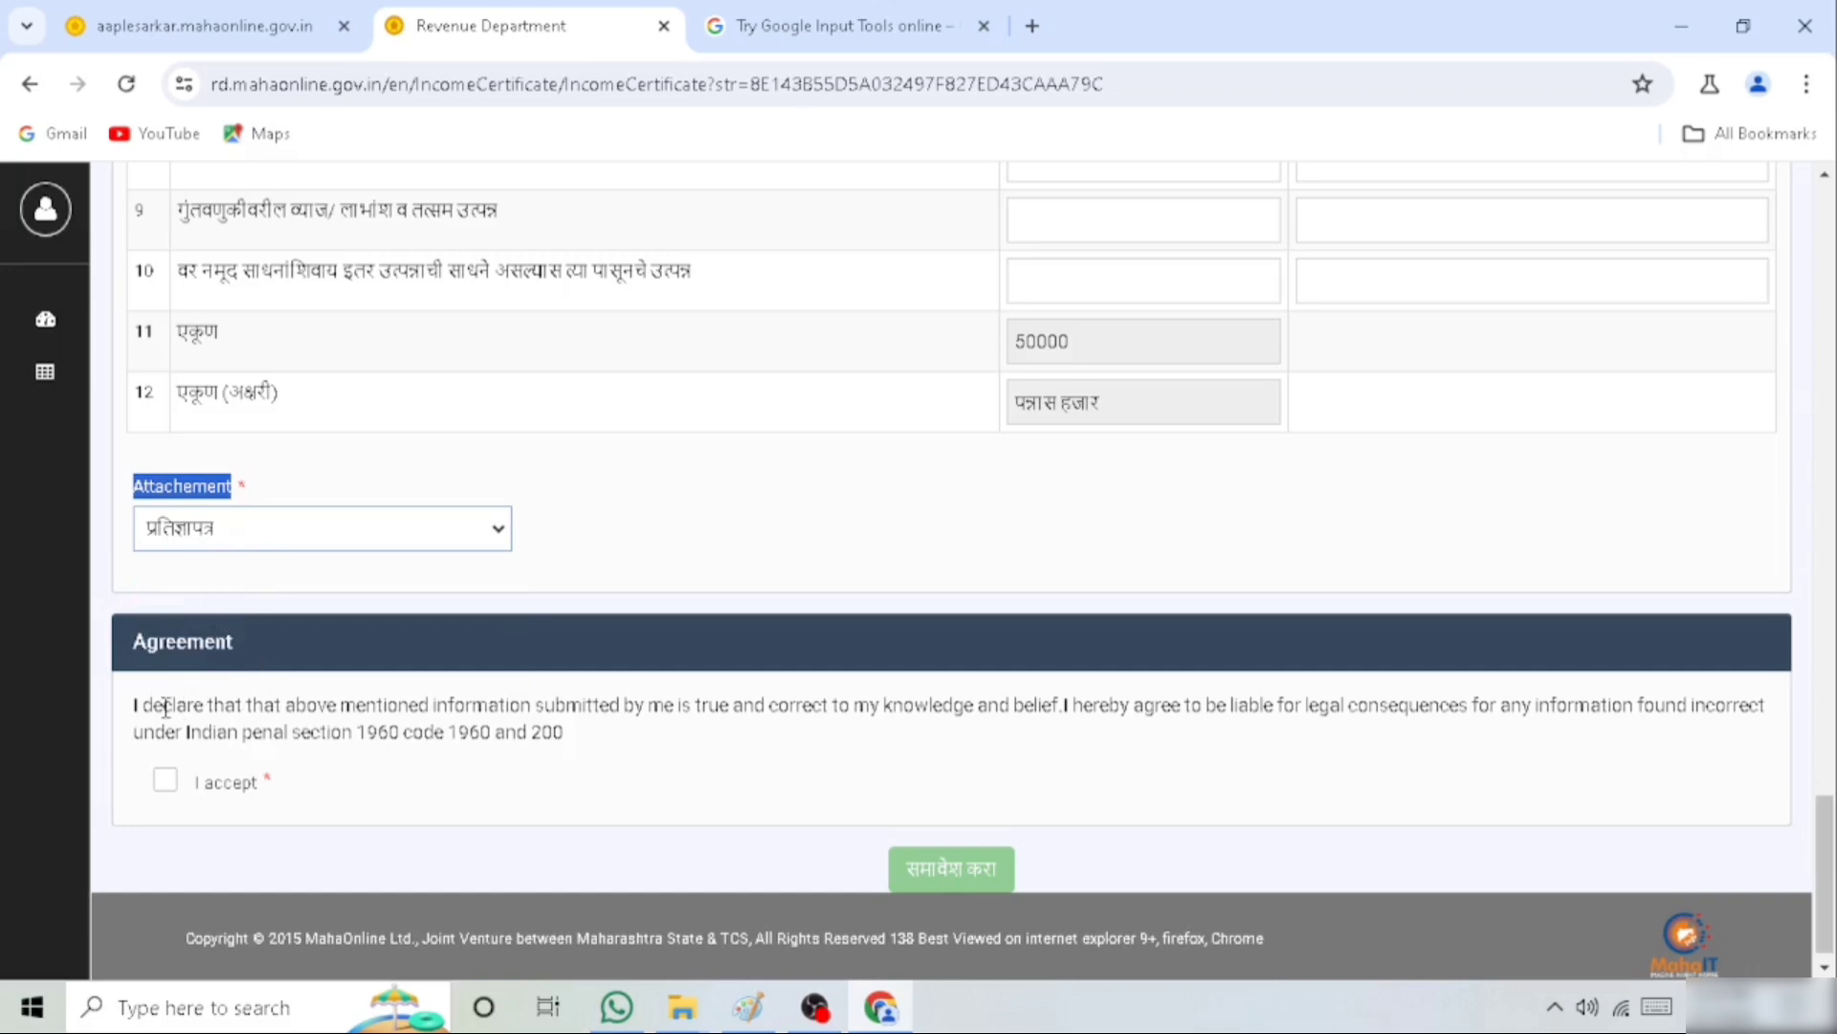
Accept the agreement declaration and submit the income certificate application, acknowledging the request to recheck the details
click(168, 794)
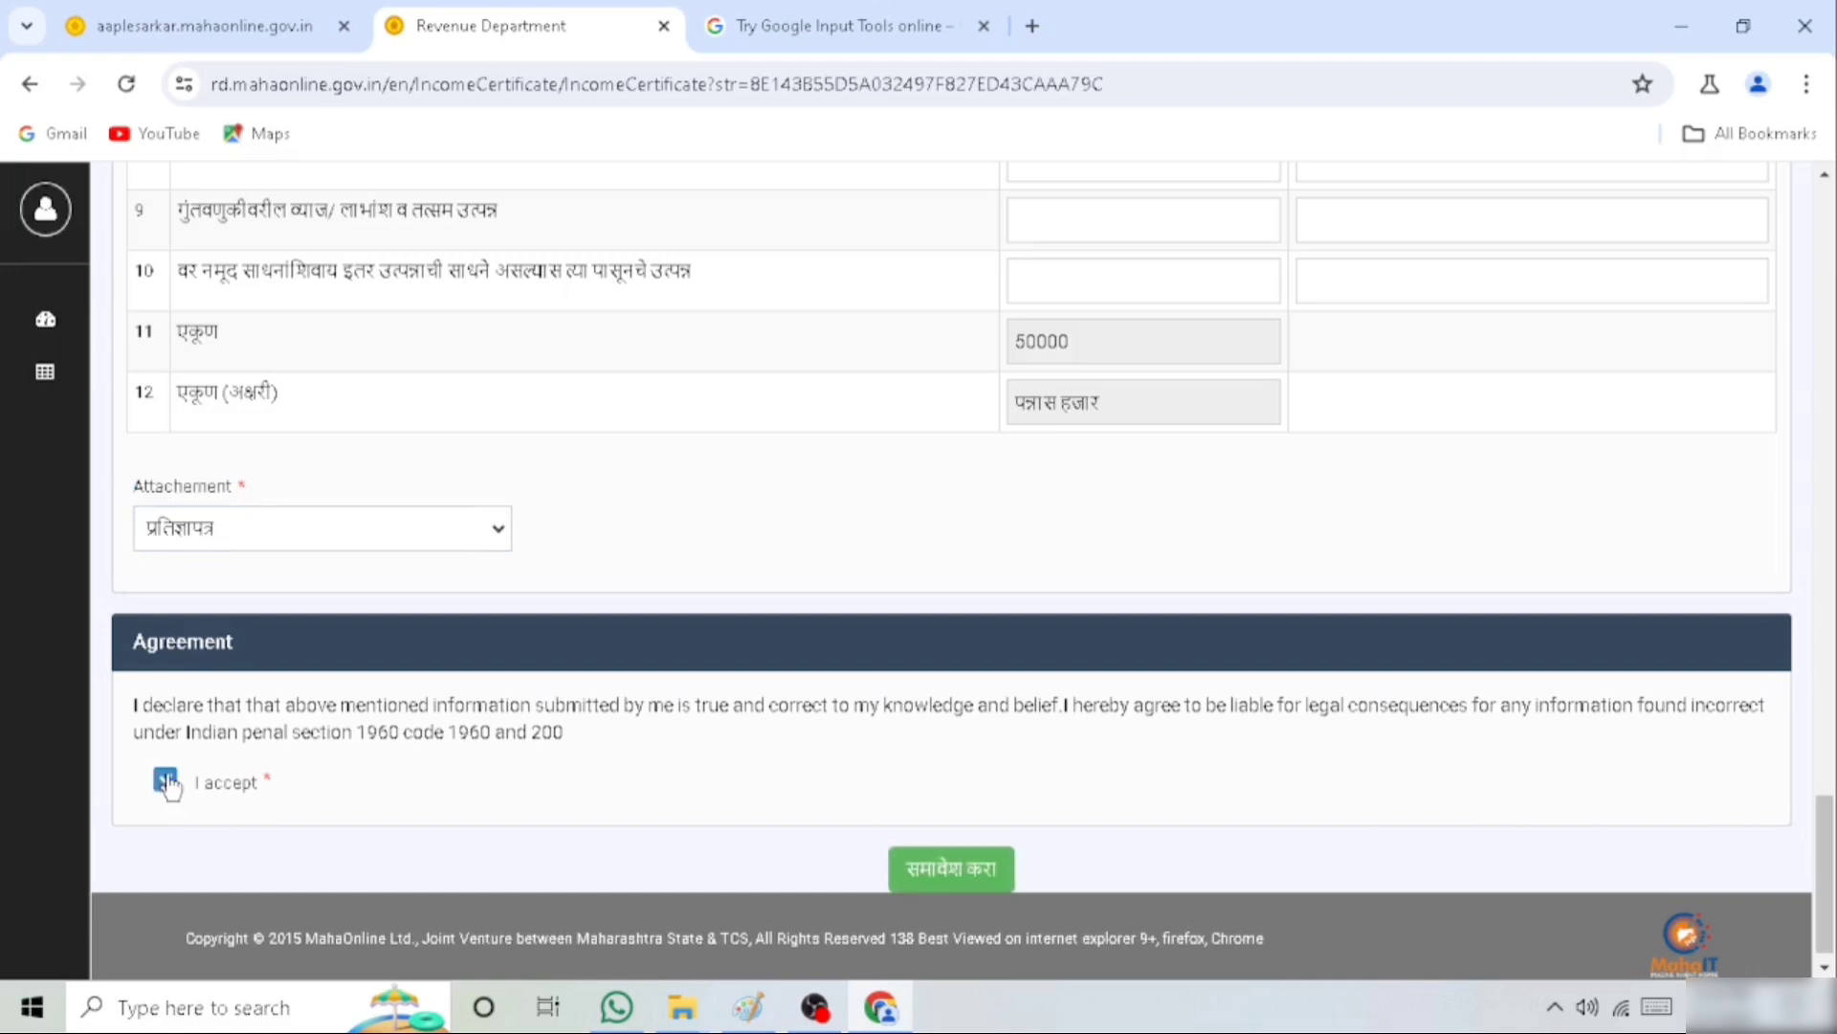
click(936, 875)
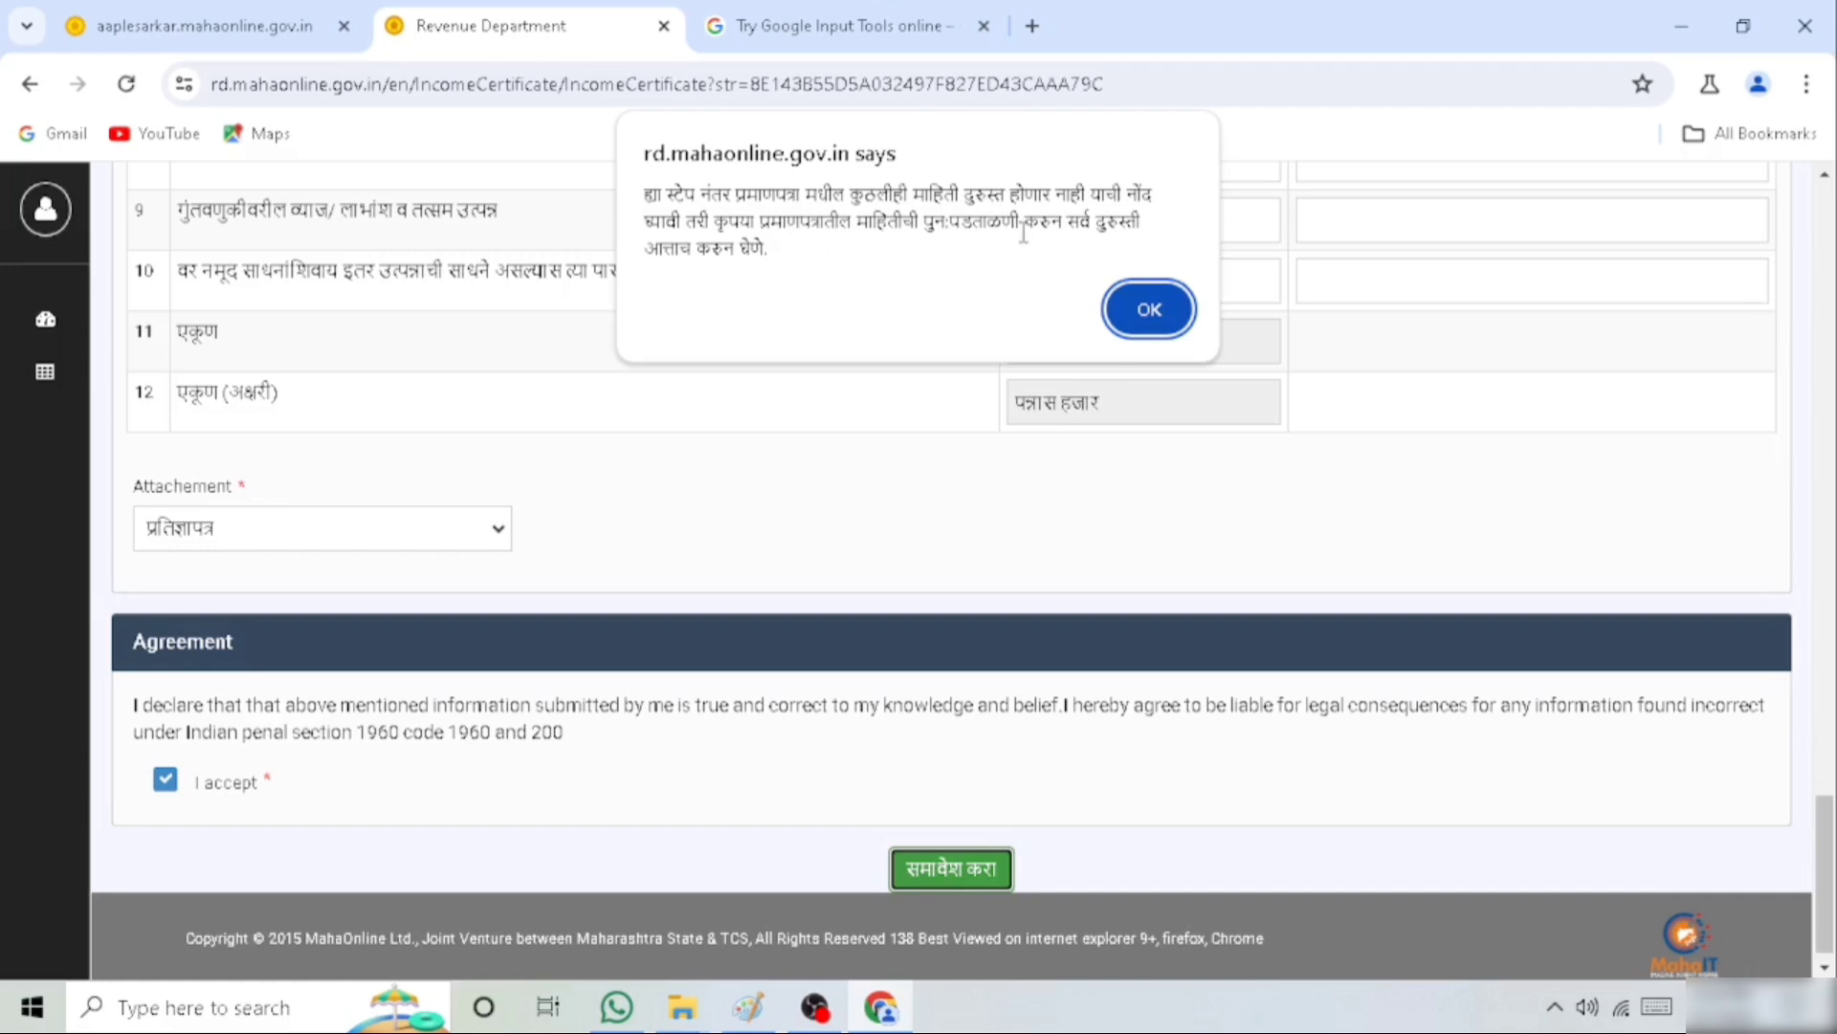
click(1147, 309)
click(961, 870)
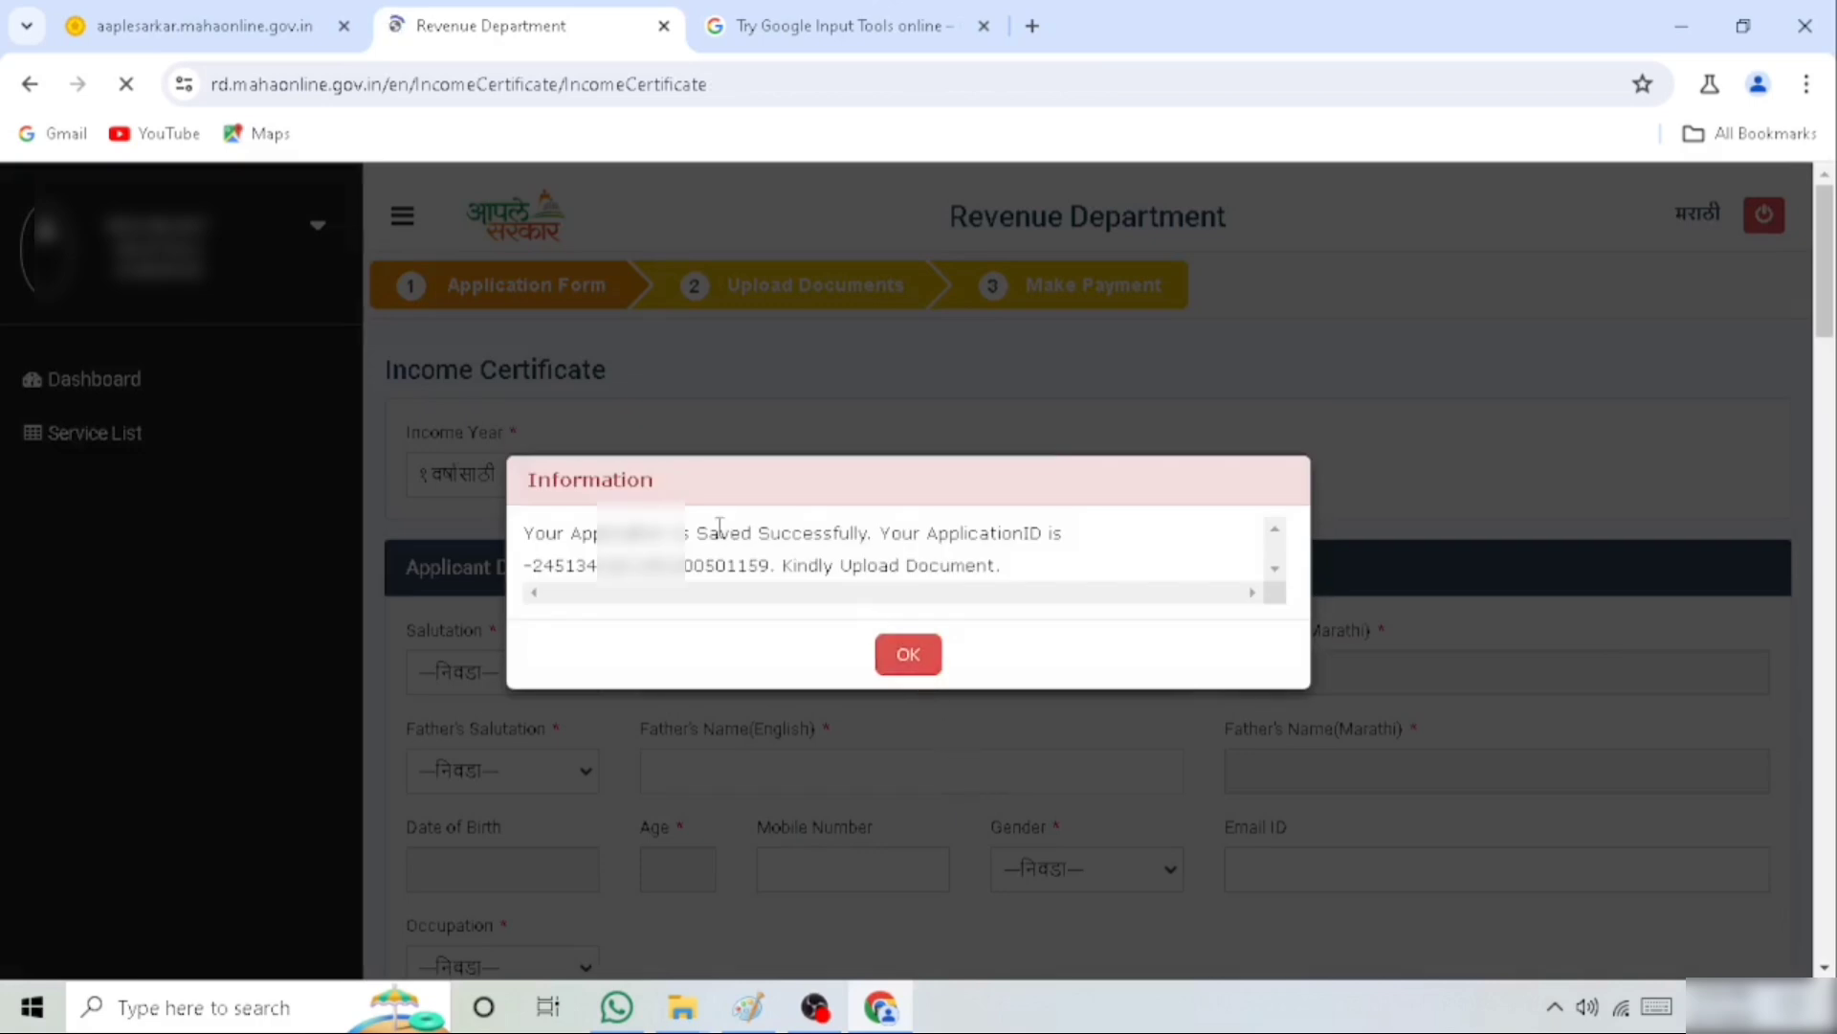
Review the application ID in the information message about the submitted application
drag(529, 533, 1024, 586)
click(620, 562)
drag(626, 565, 803, 568)
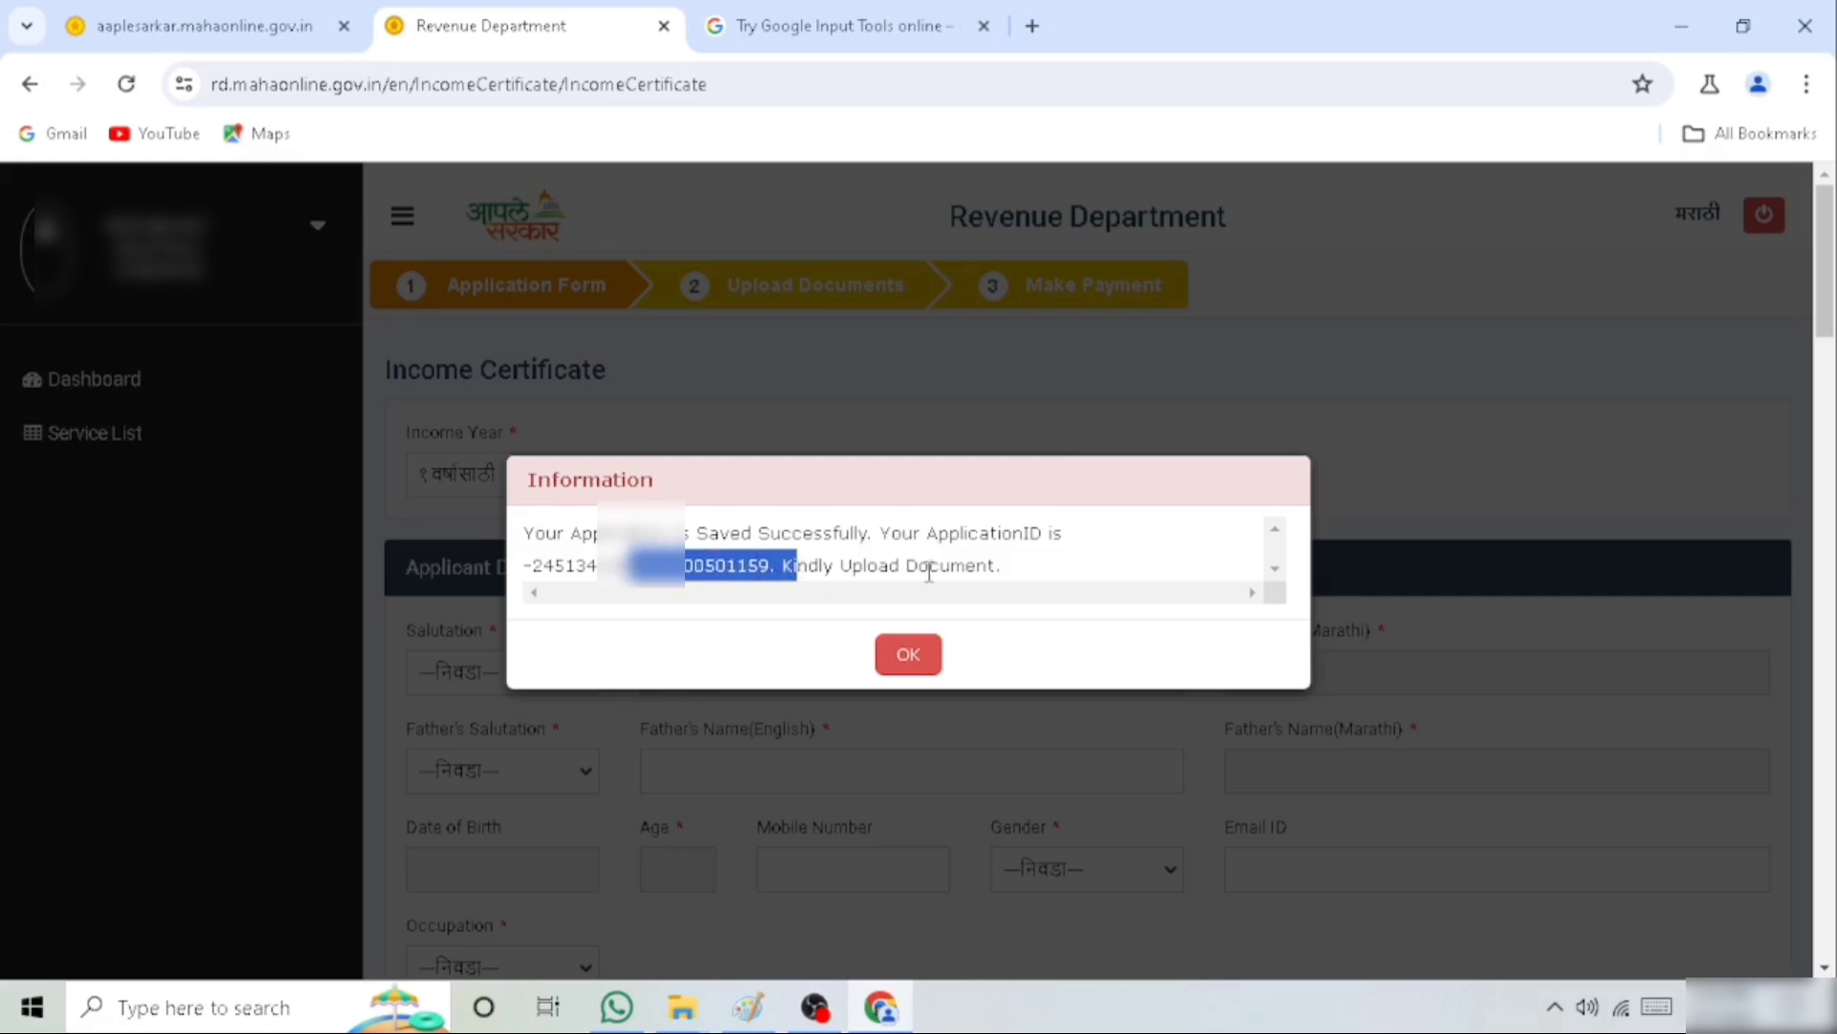
Highlight the application ID in the information message and acknowledge it to proceed to document upload
click(735, 570)
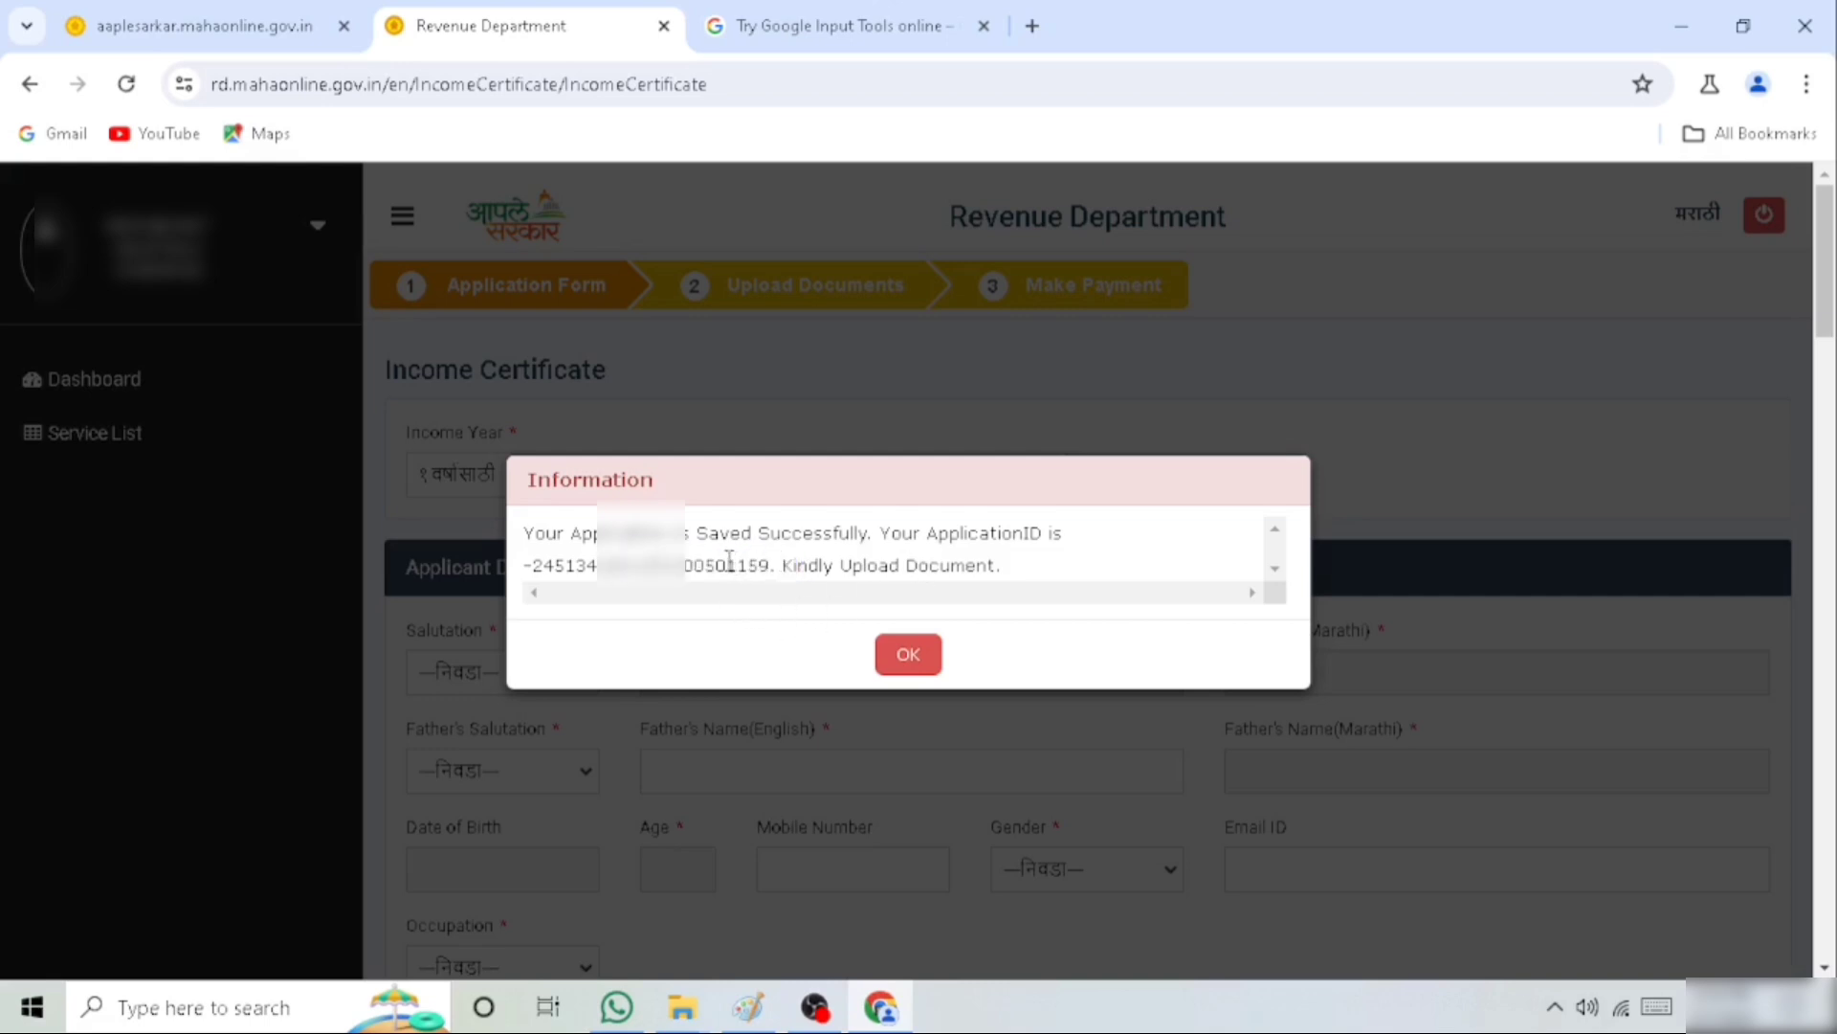
drag(706, 565, 779, 565)
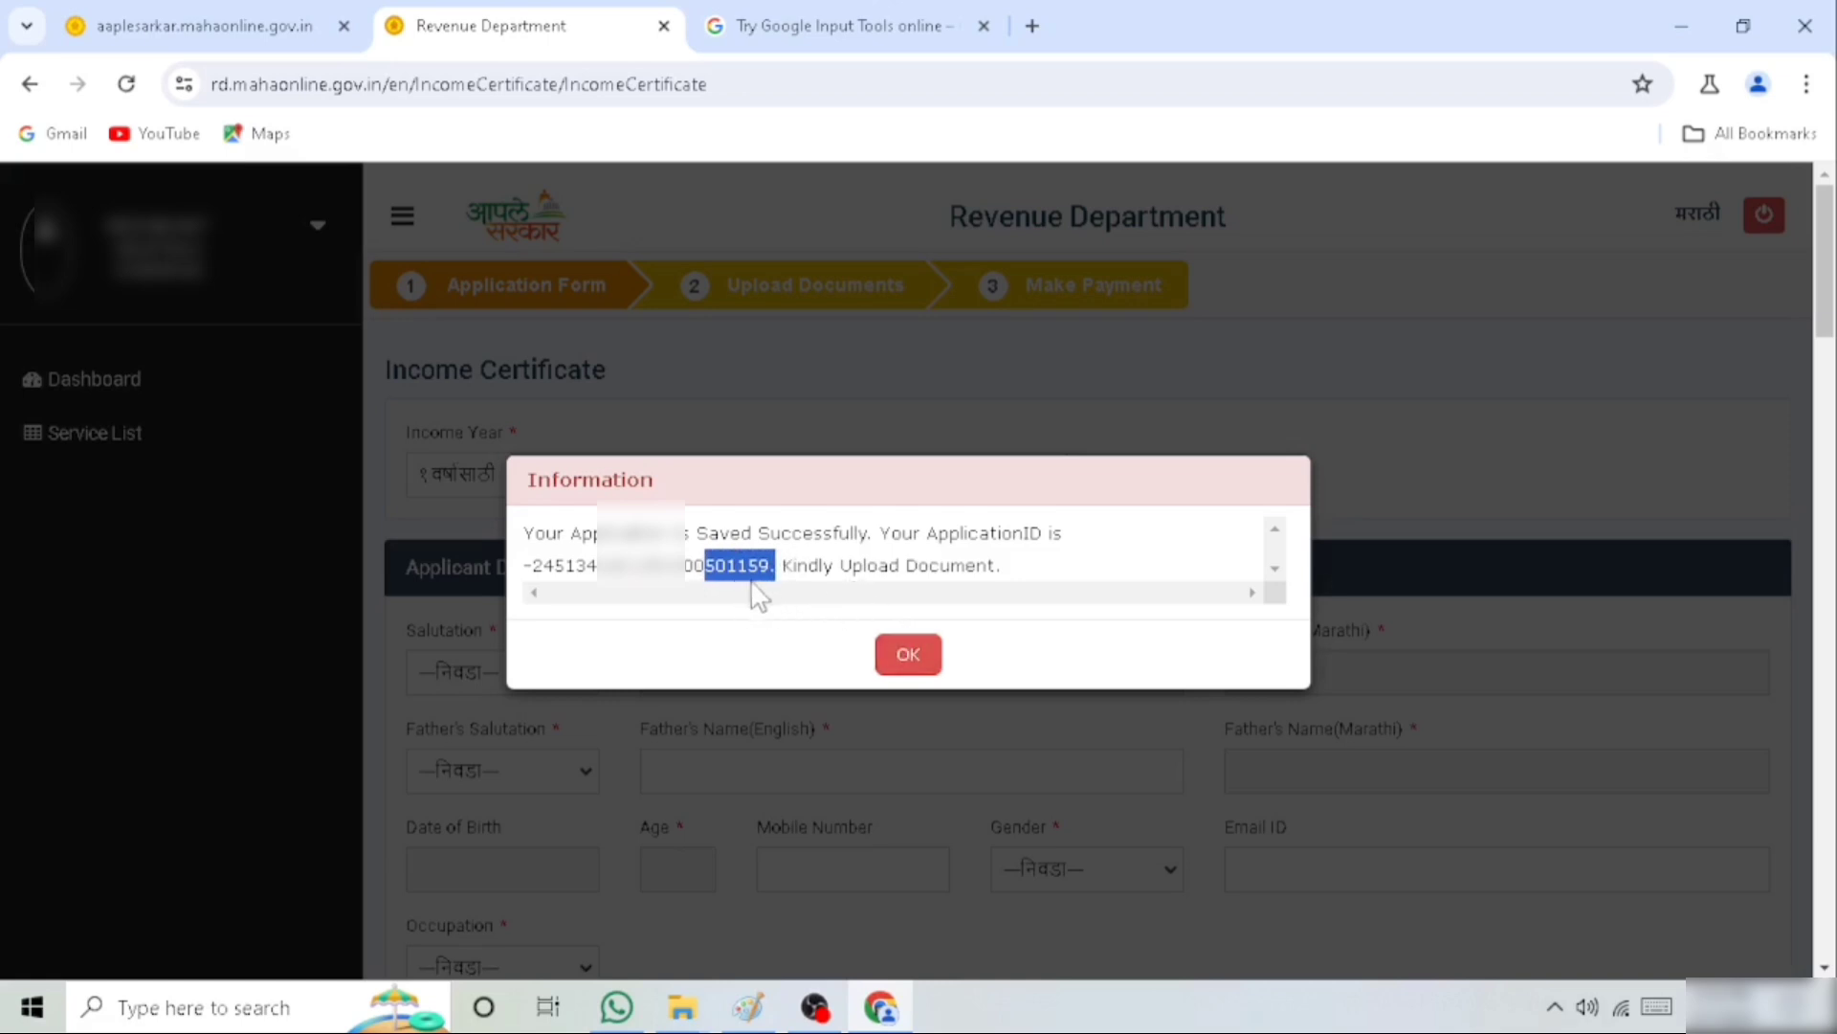
click(902, 660)
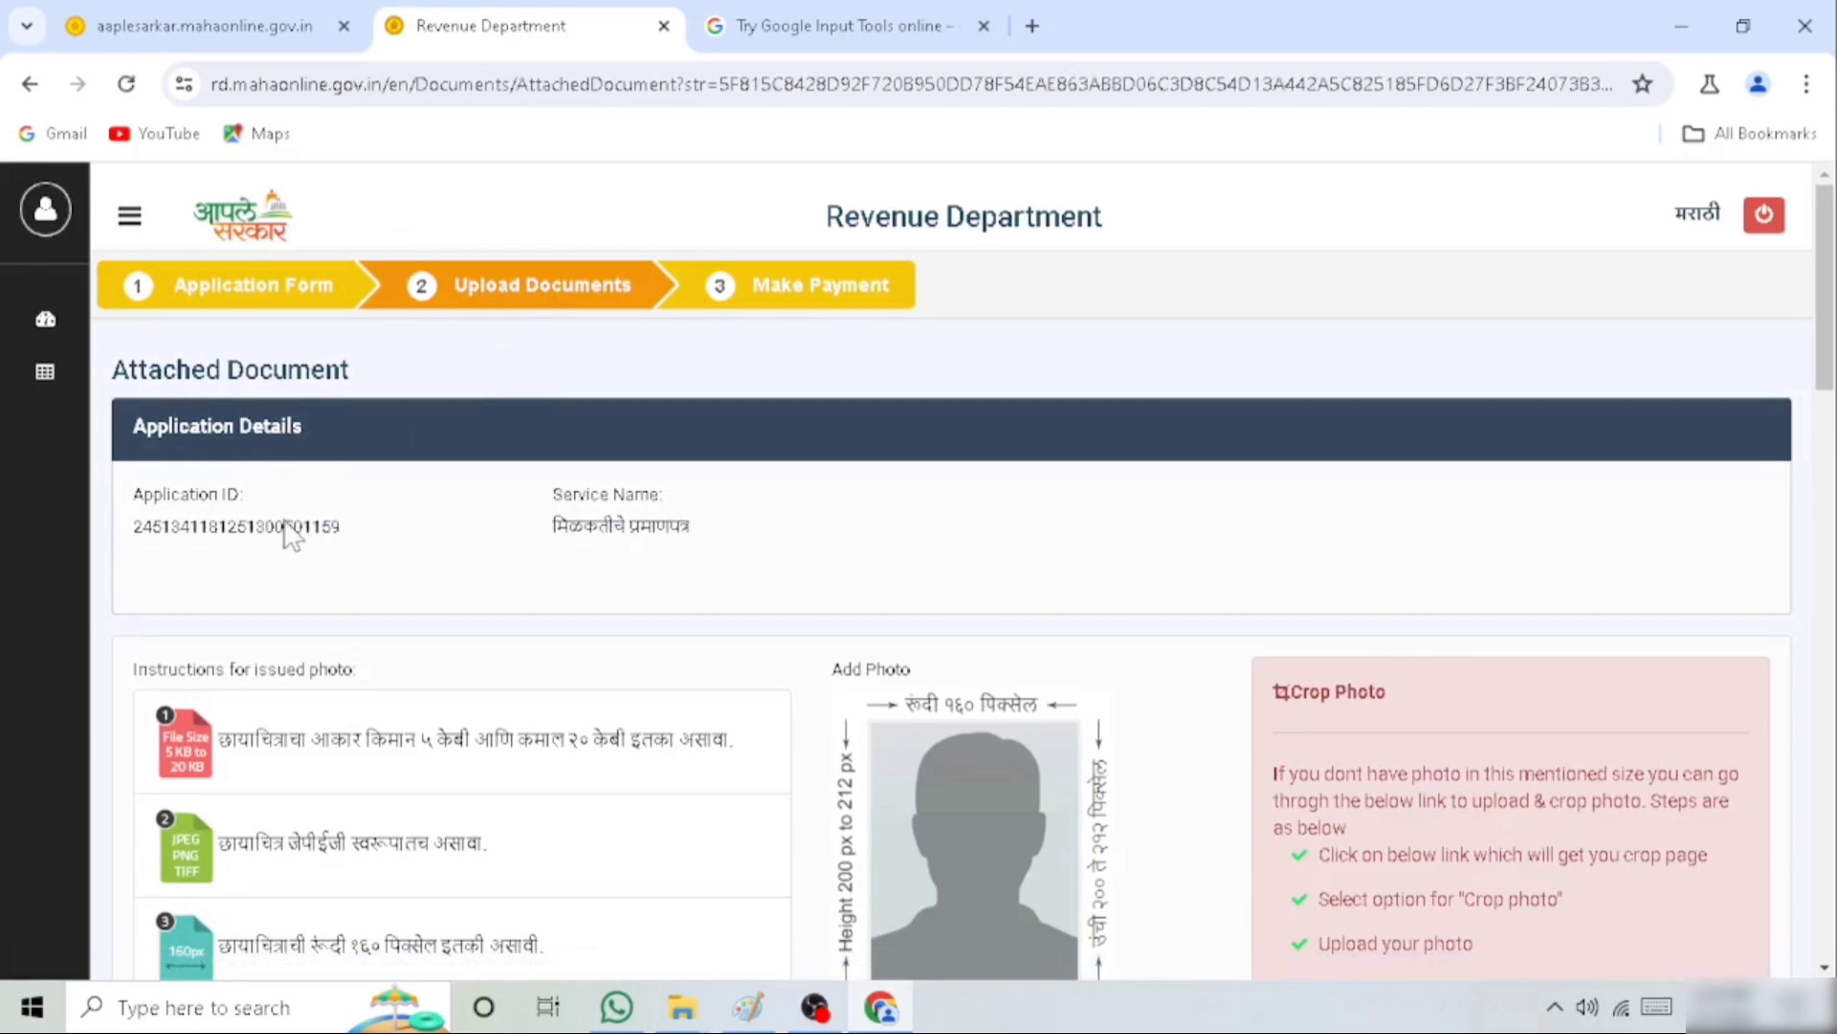
Check the photo size instructions of 5 KB to 20 KB and add the applicant's photo
drag(421, 738, 780, 766)
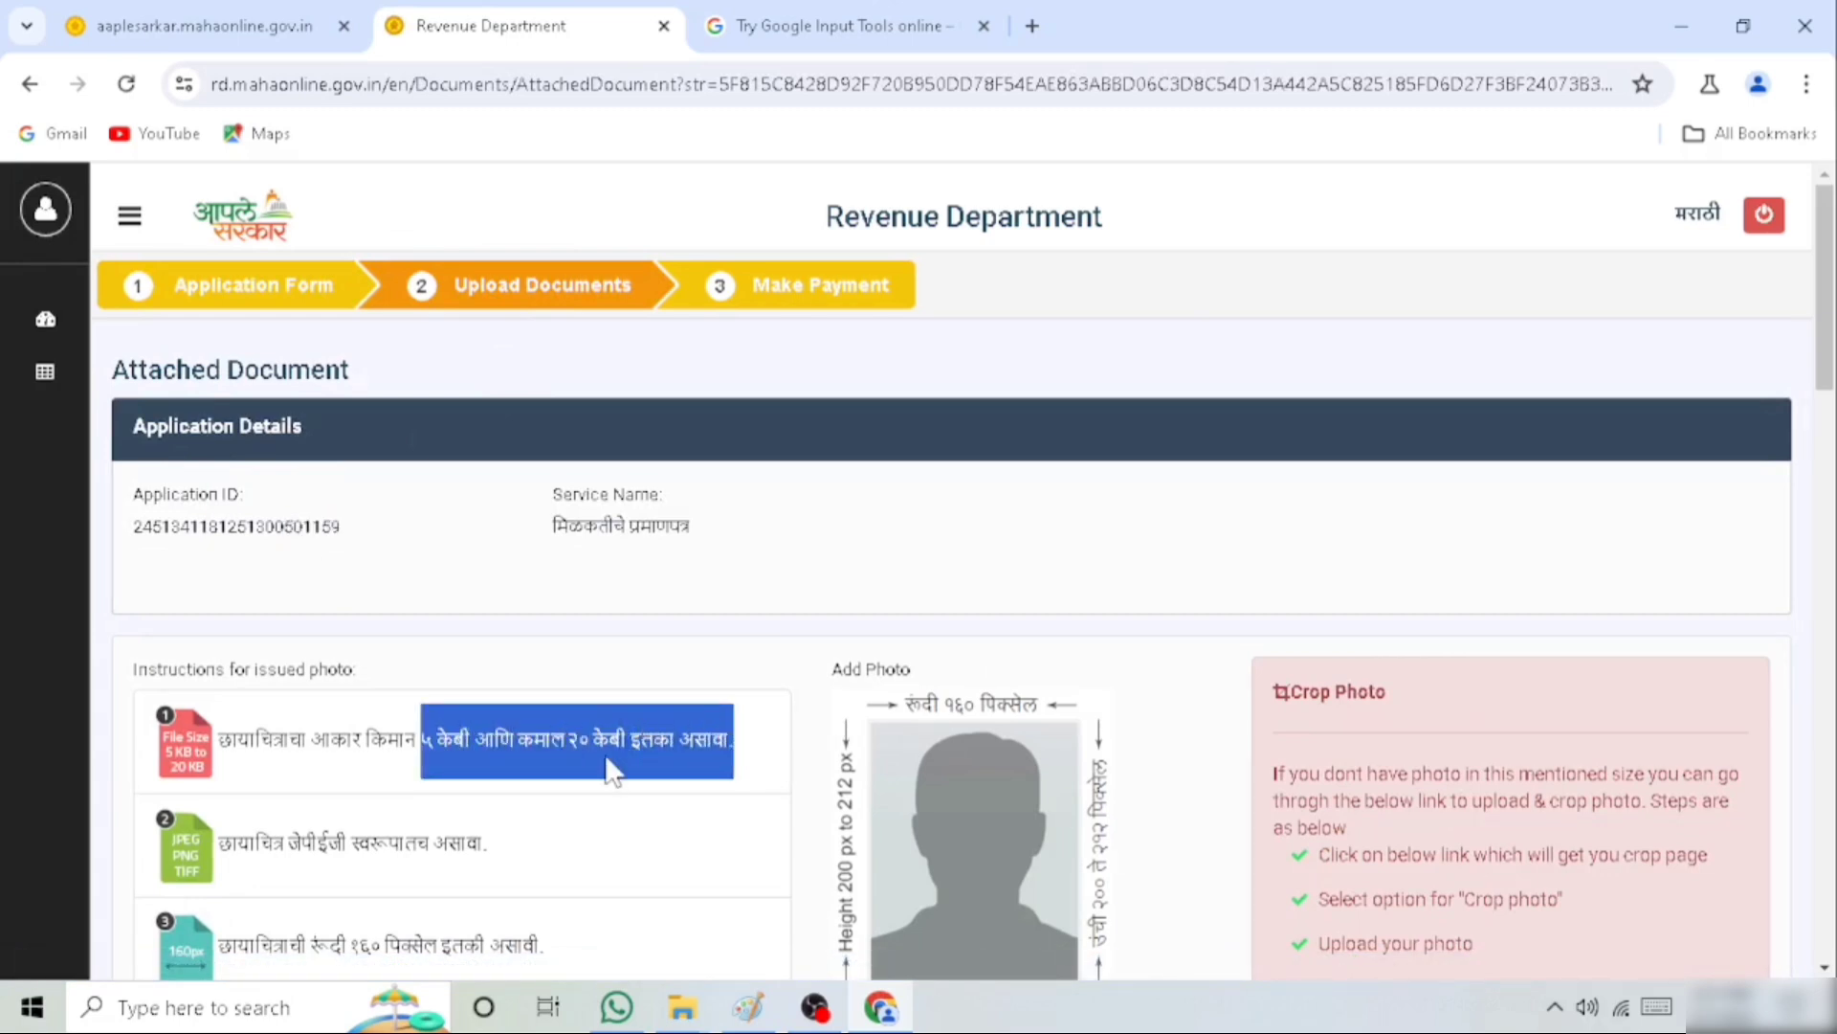
scroll(782, 753, down, 1)
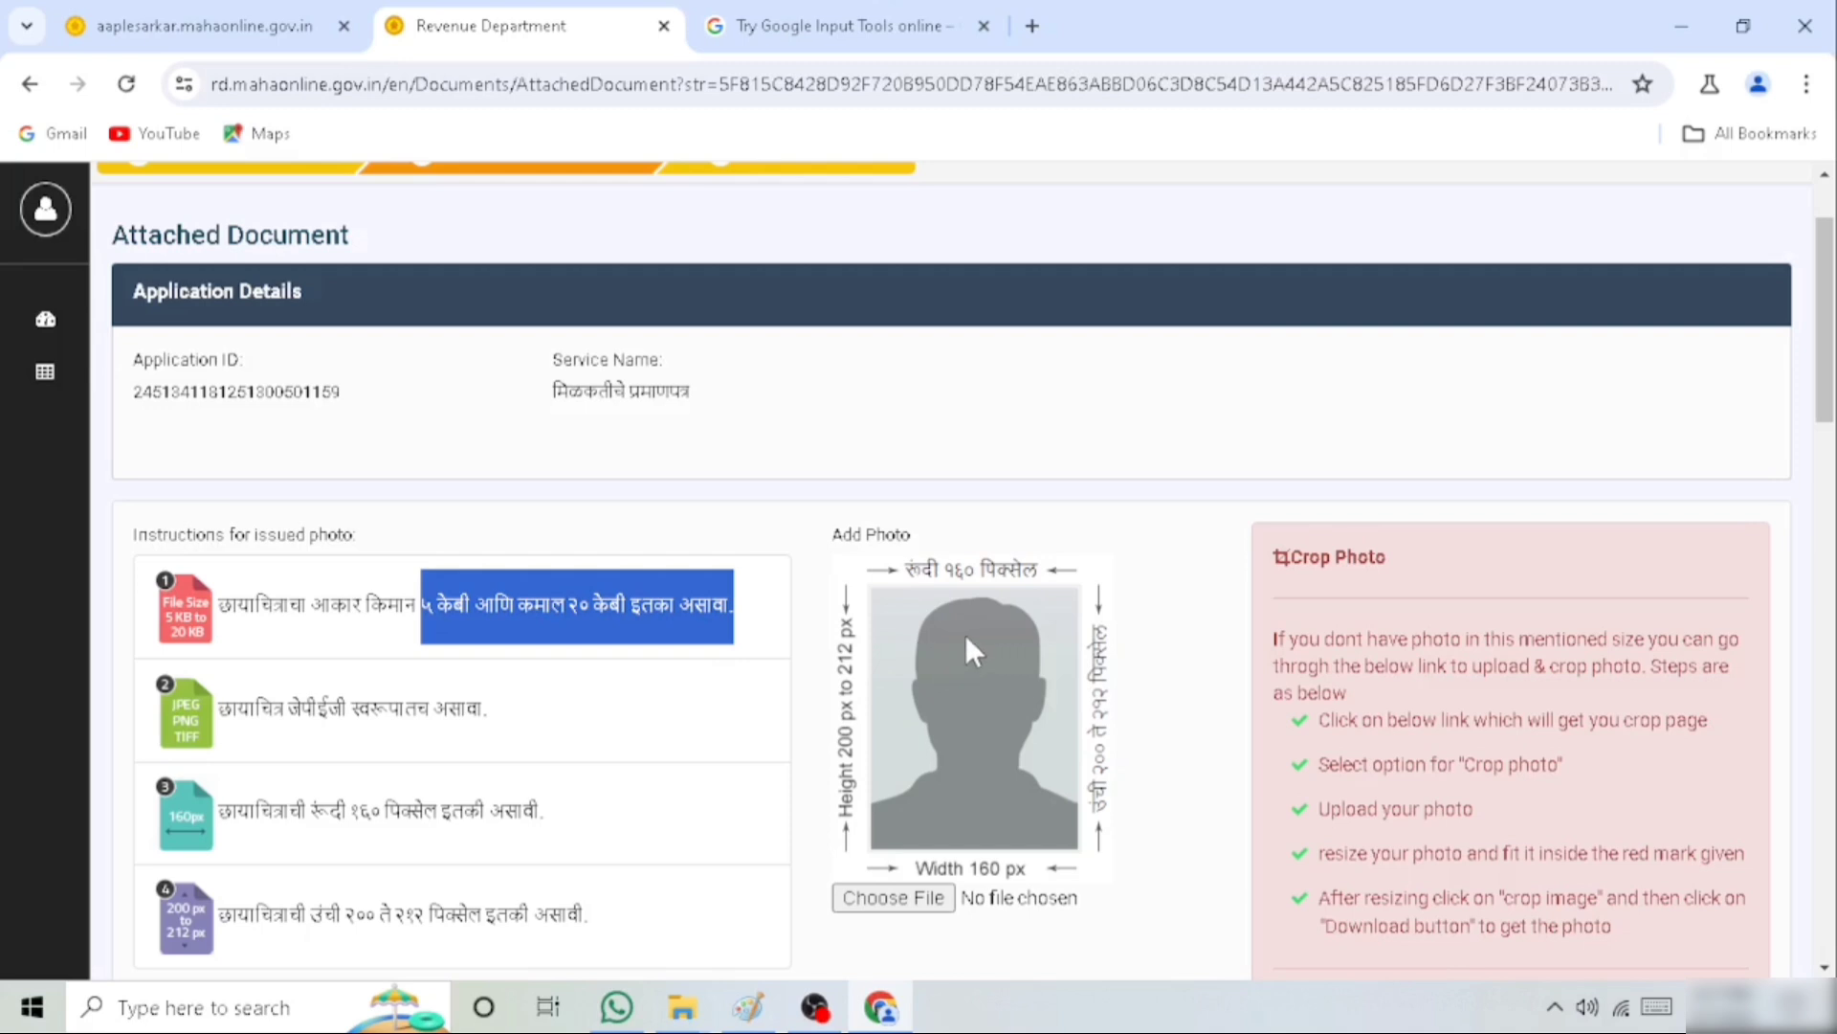
scroll(966, 636, down, 1)
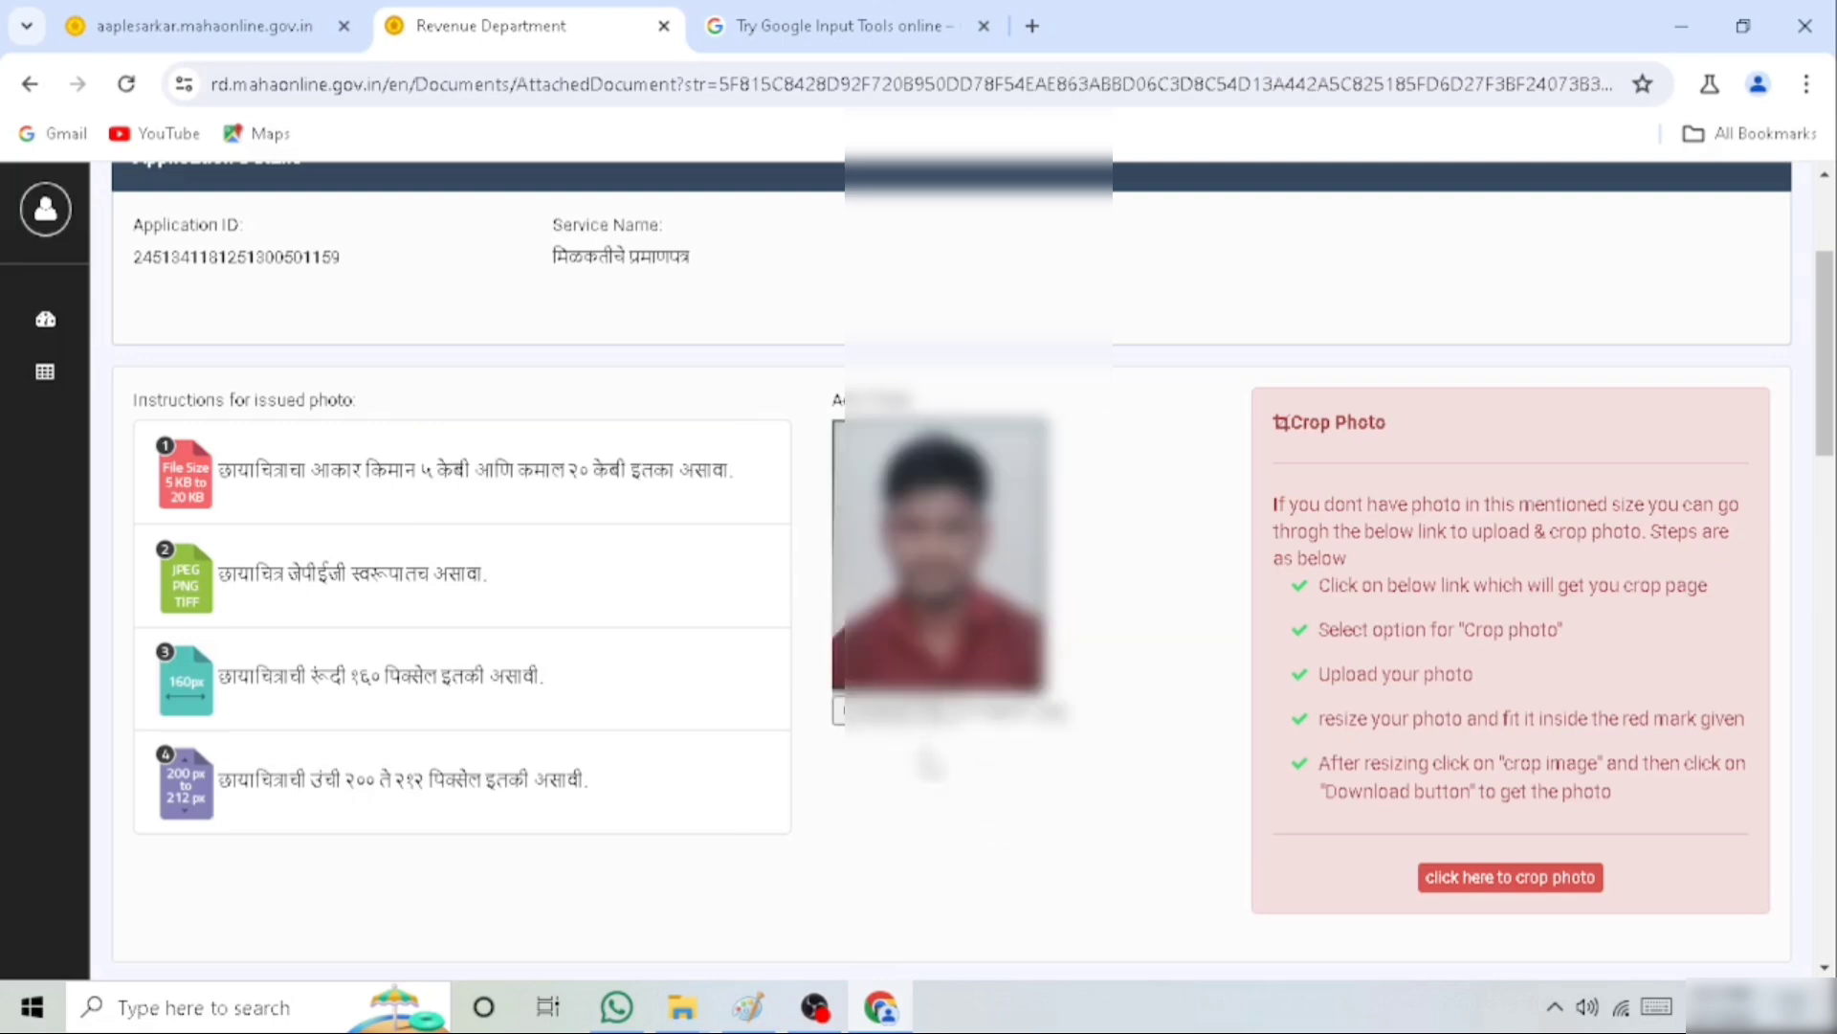
Choose the voter ID card (मतदाता ओळखपत्र) as identity proof and attach voter id.jpg as an uploaded file
scroll(867, 737, down, 5)
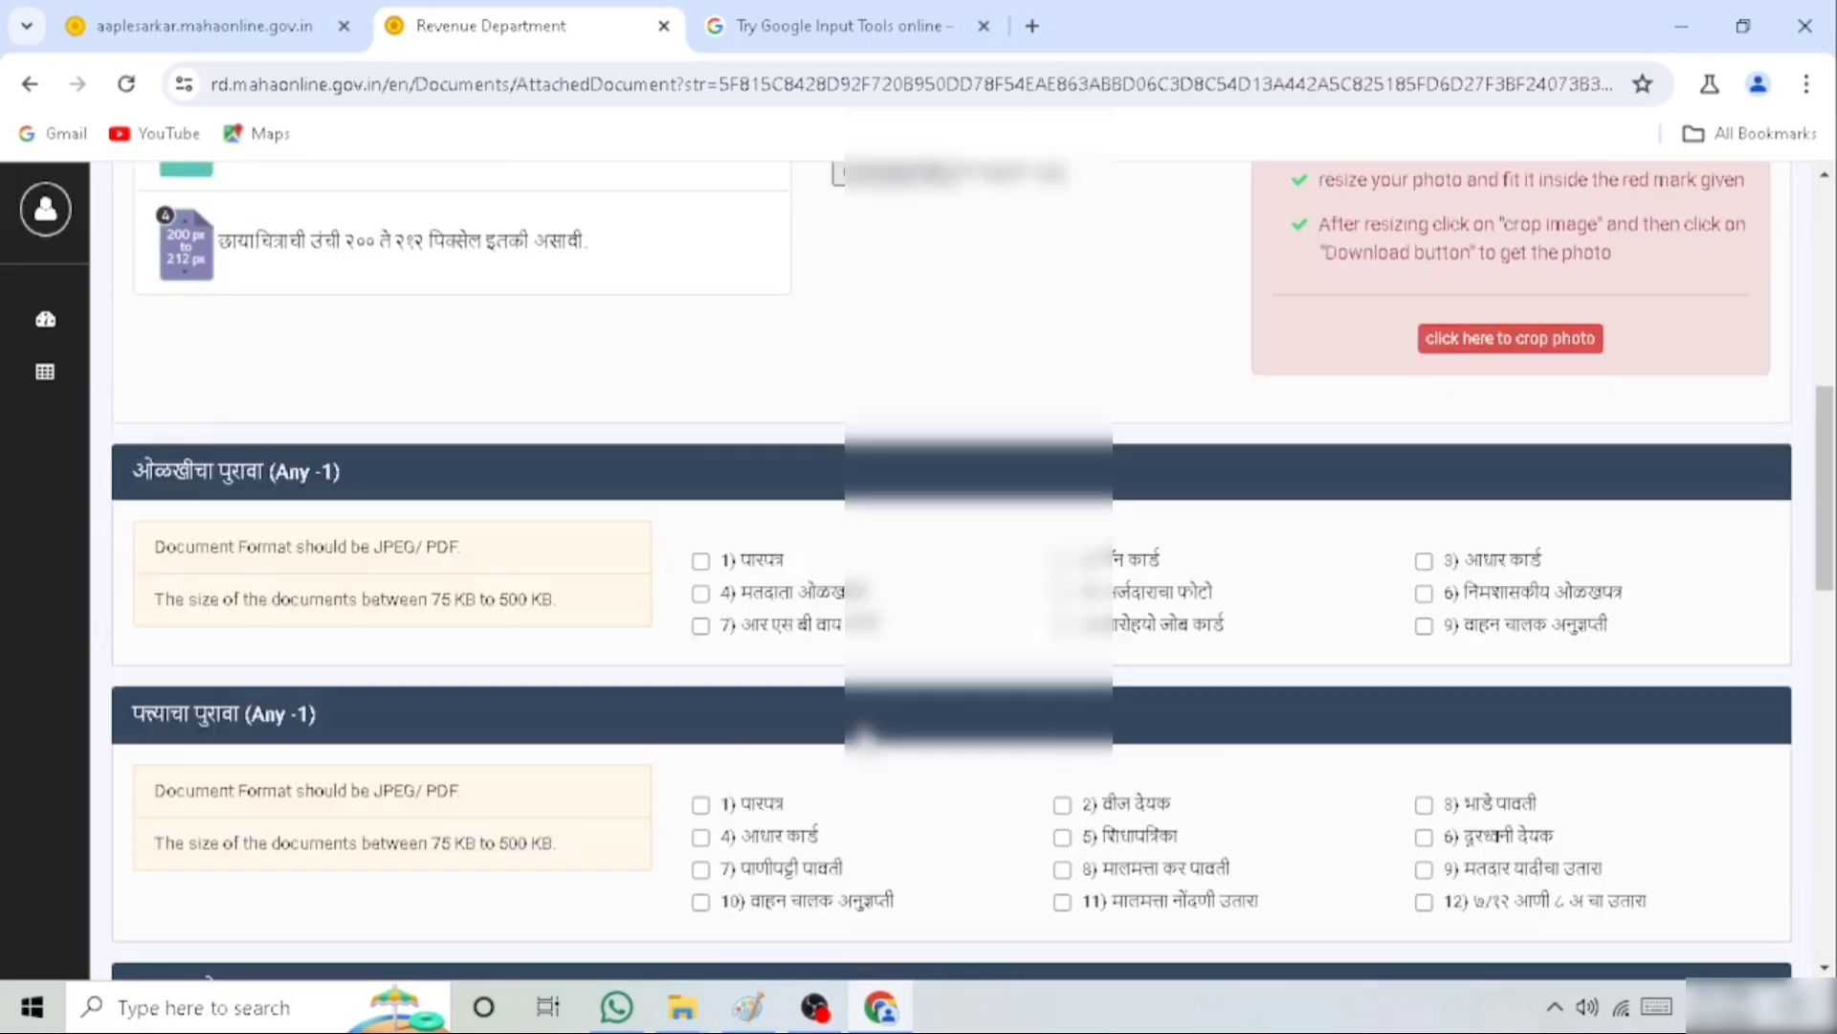
scroll(866, 737, down, 1)
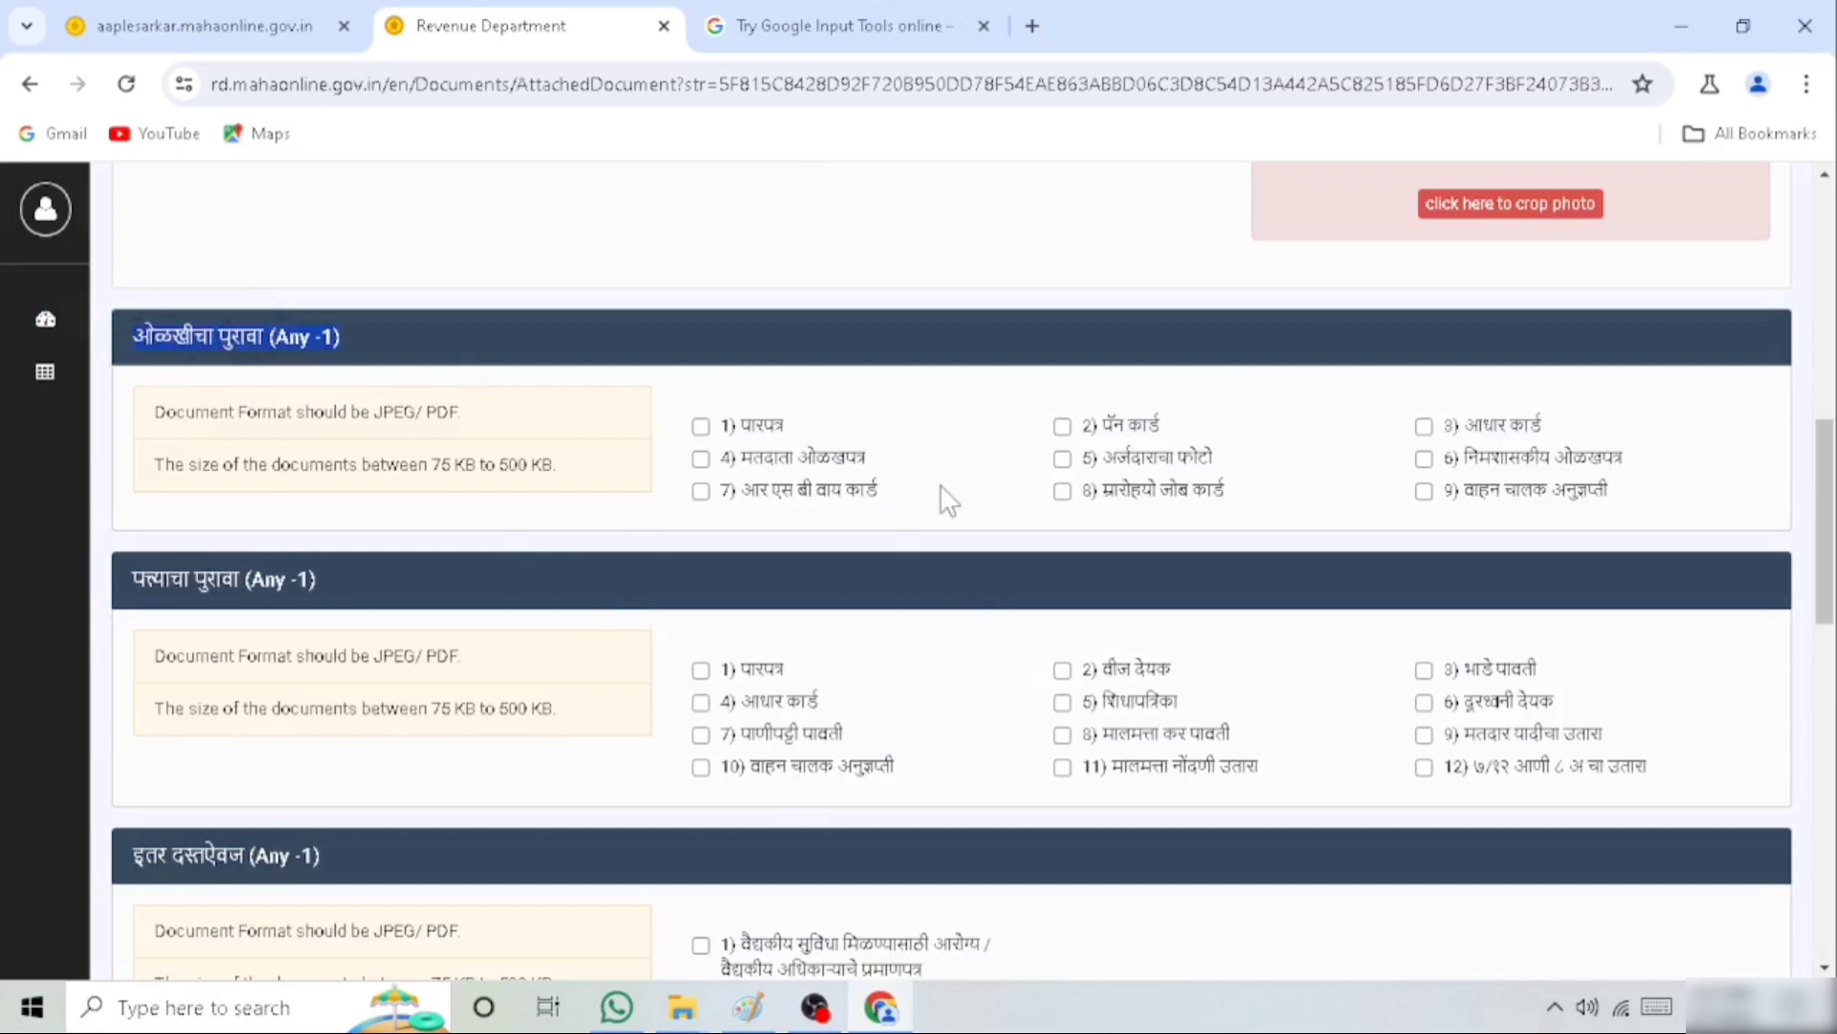
drag(1098, 427, 1228, 442)
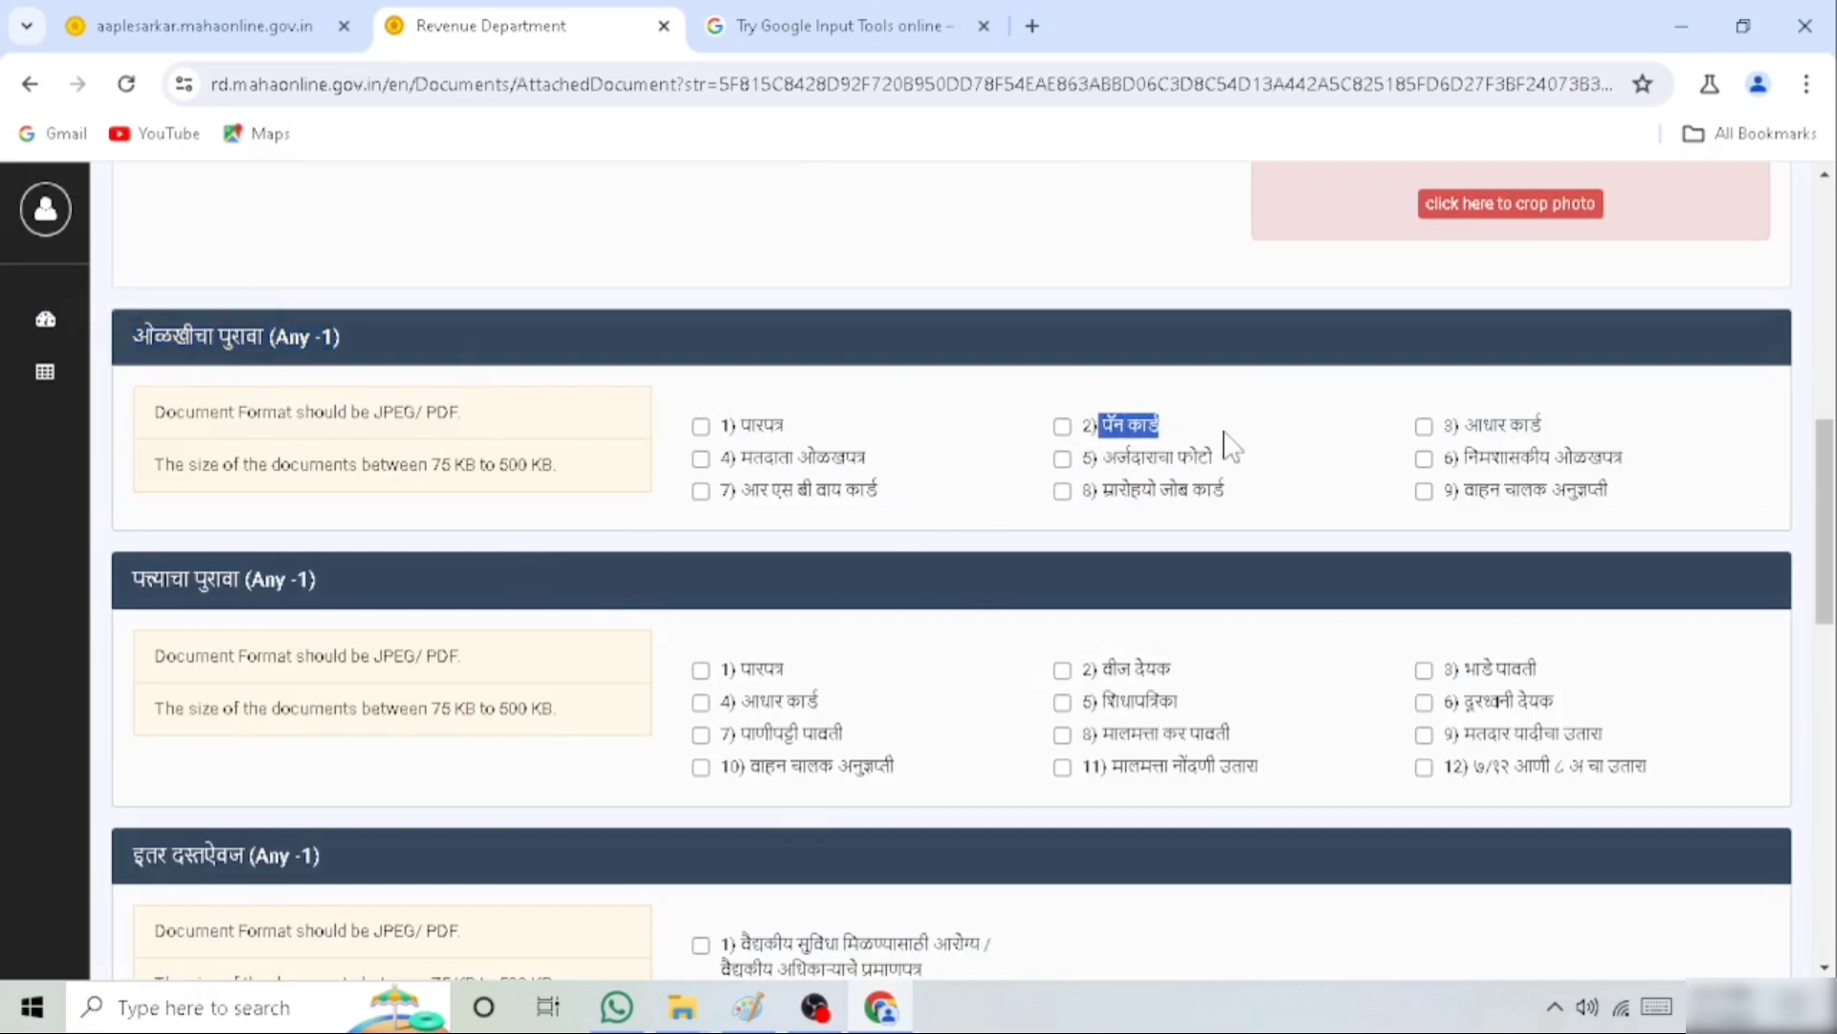
drag(1464, 425, 1557, 435)
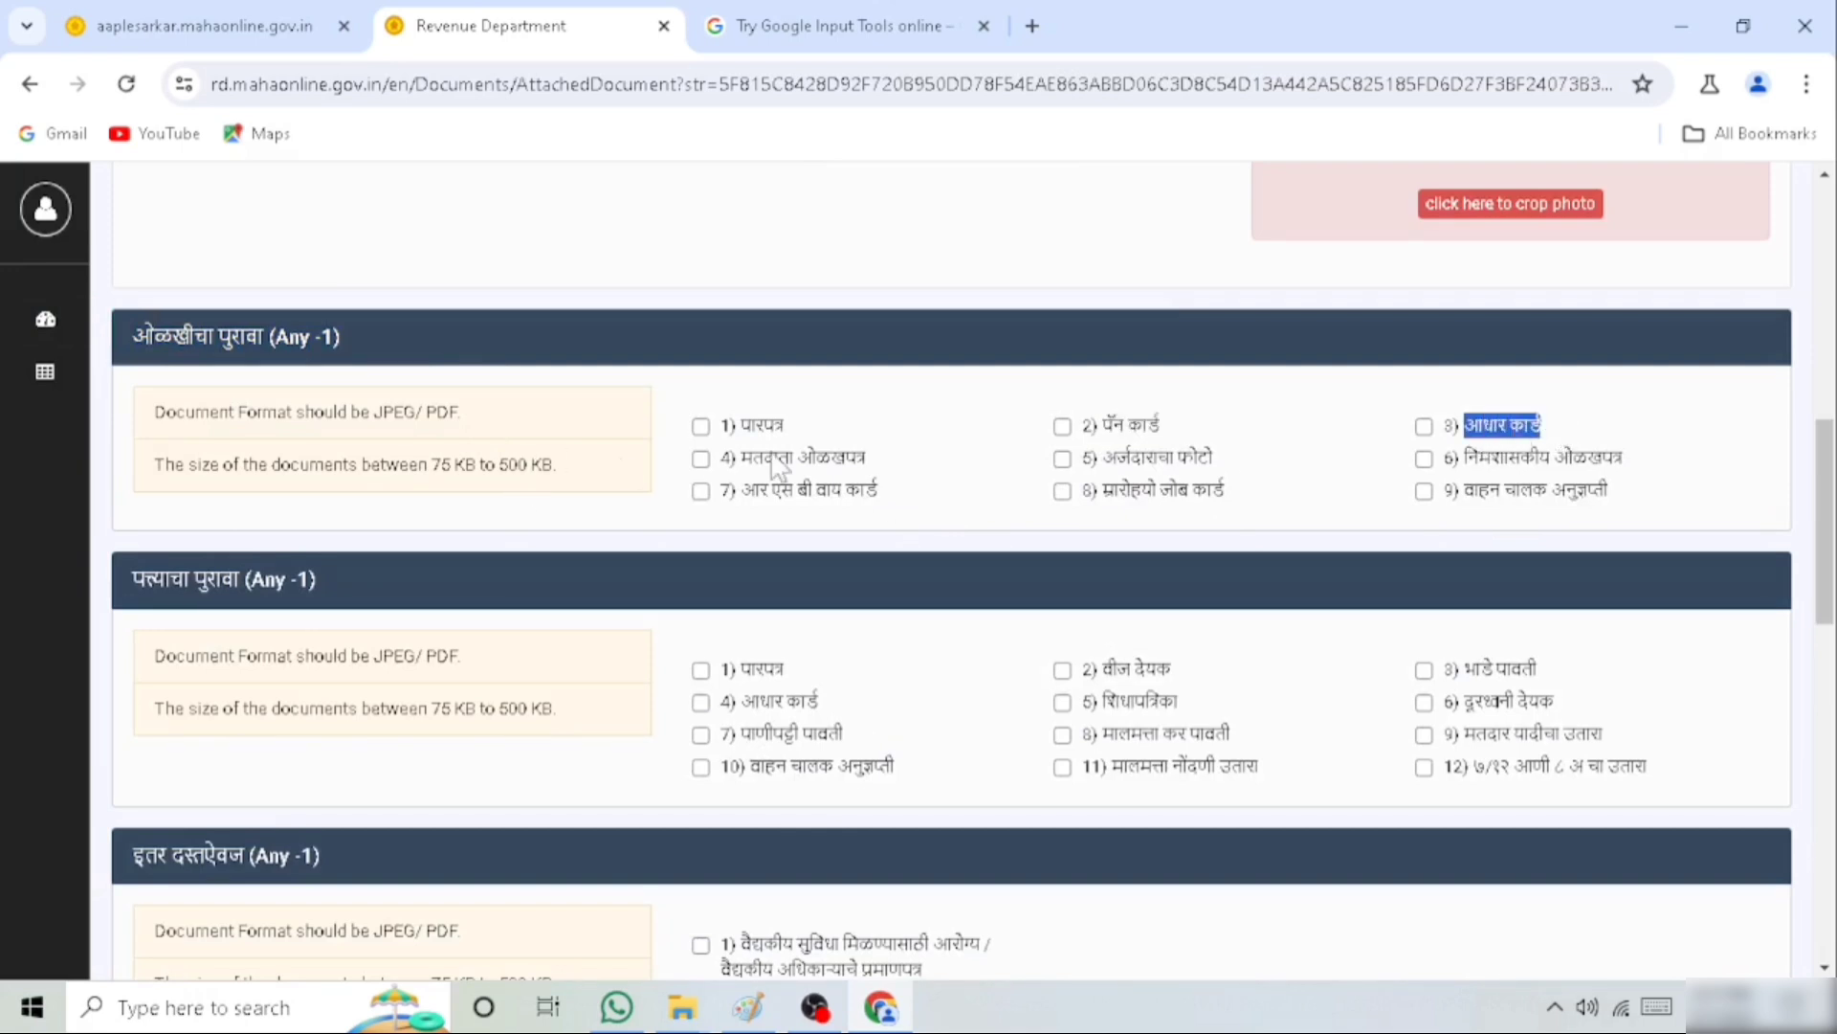
drag(739, 458, 847, 469)
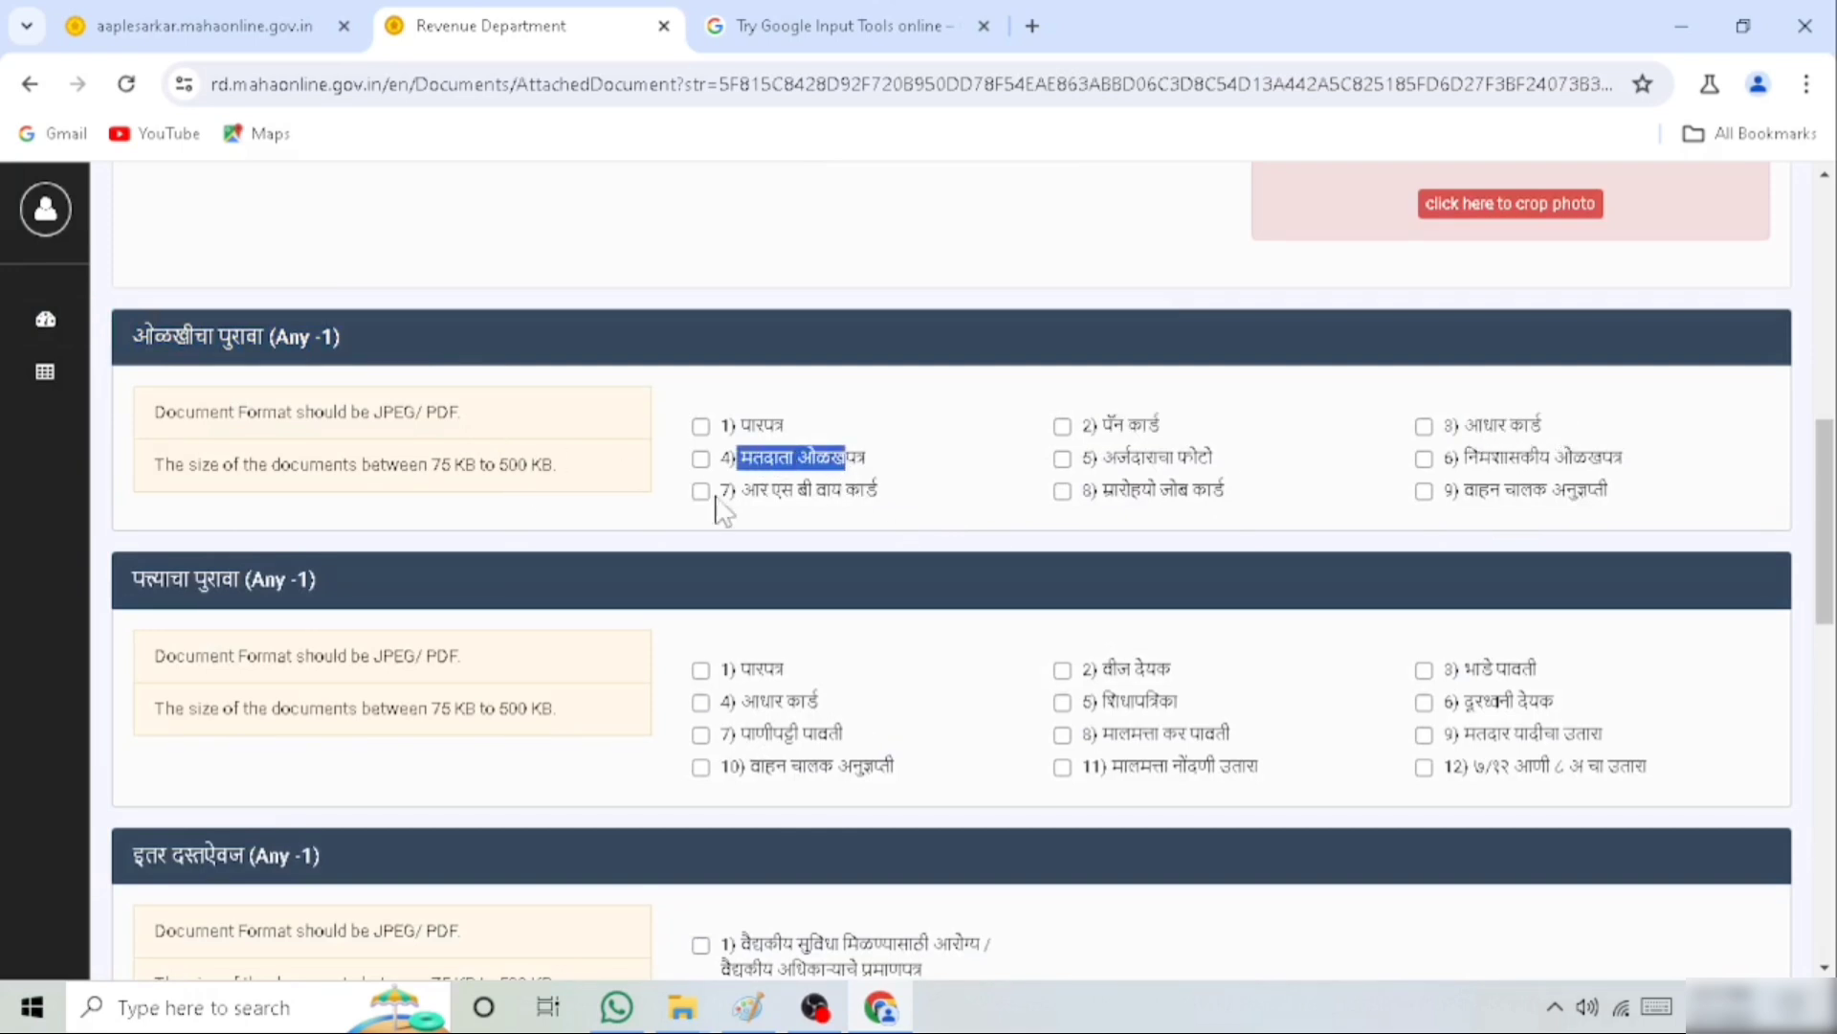
click(702, 458)
click(766, 502)
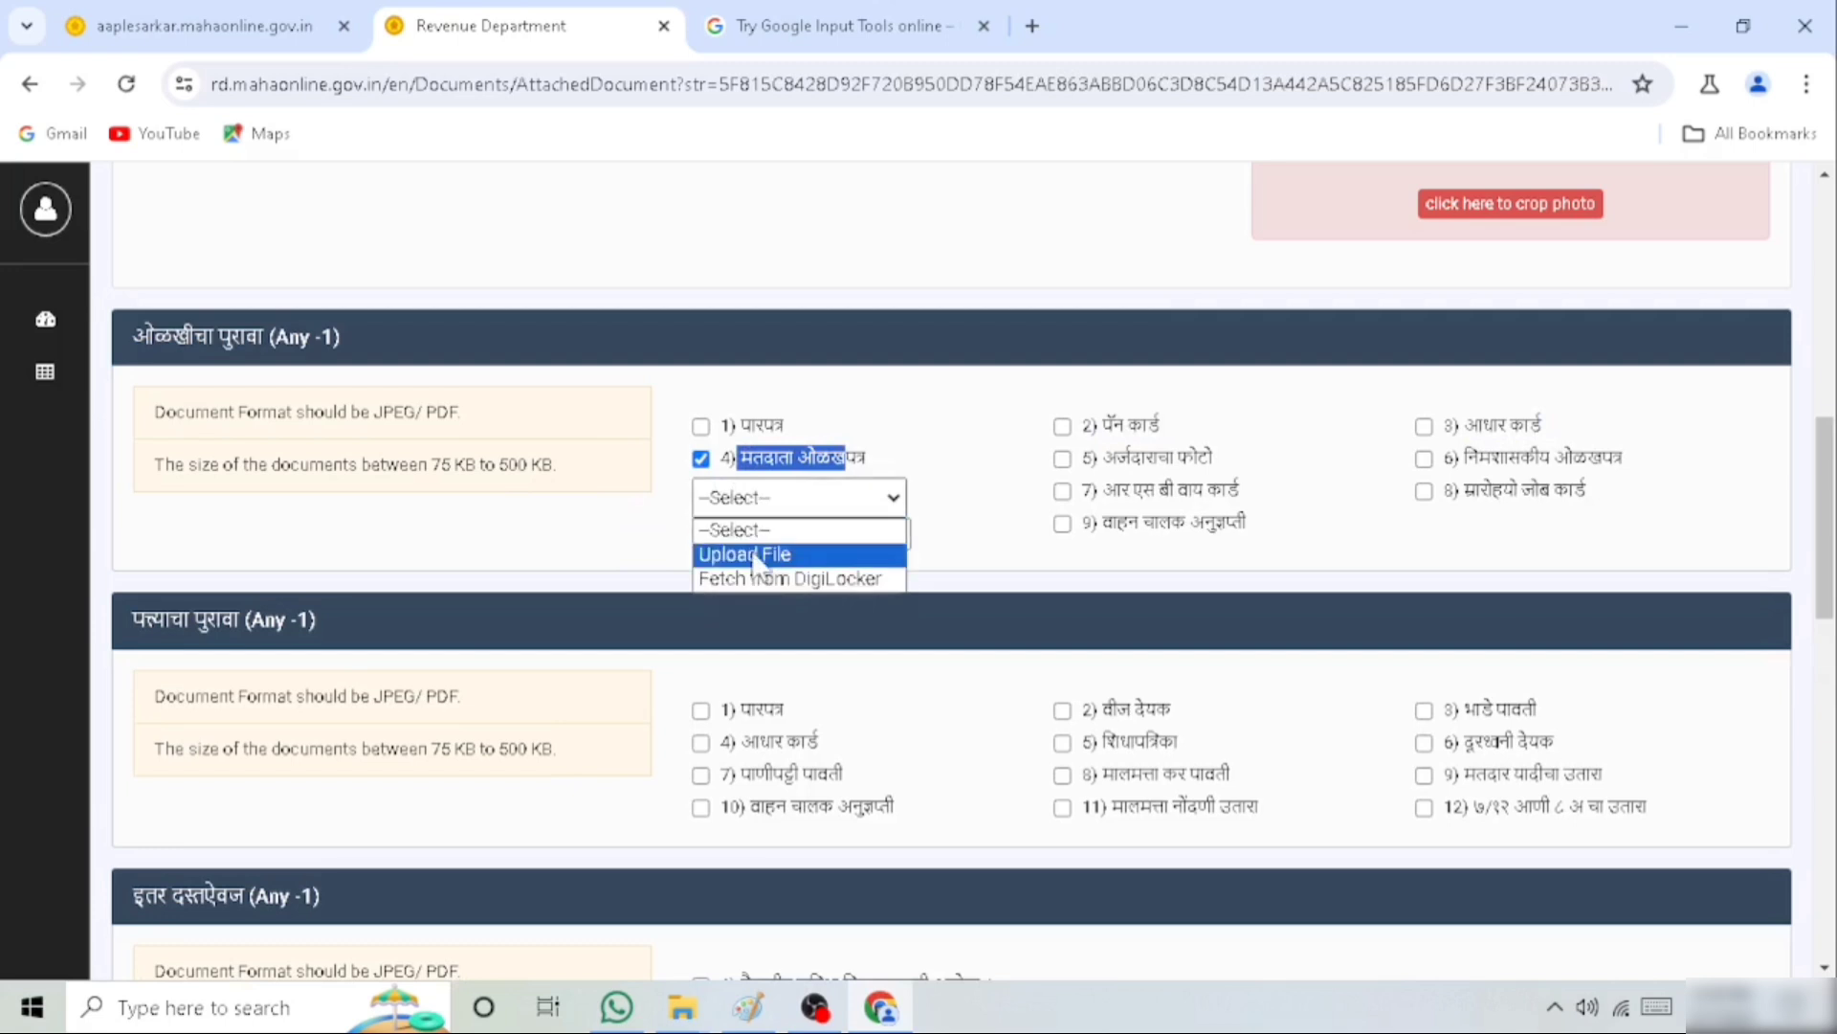
click(758, 552)
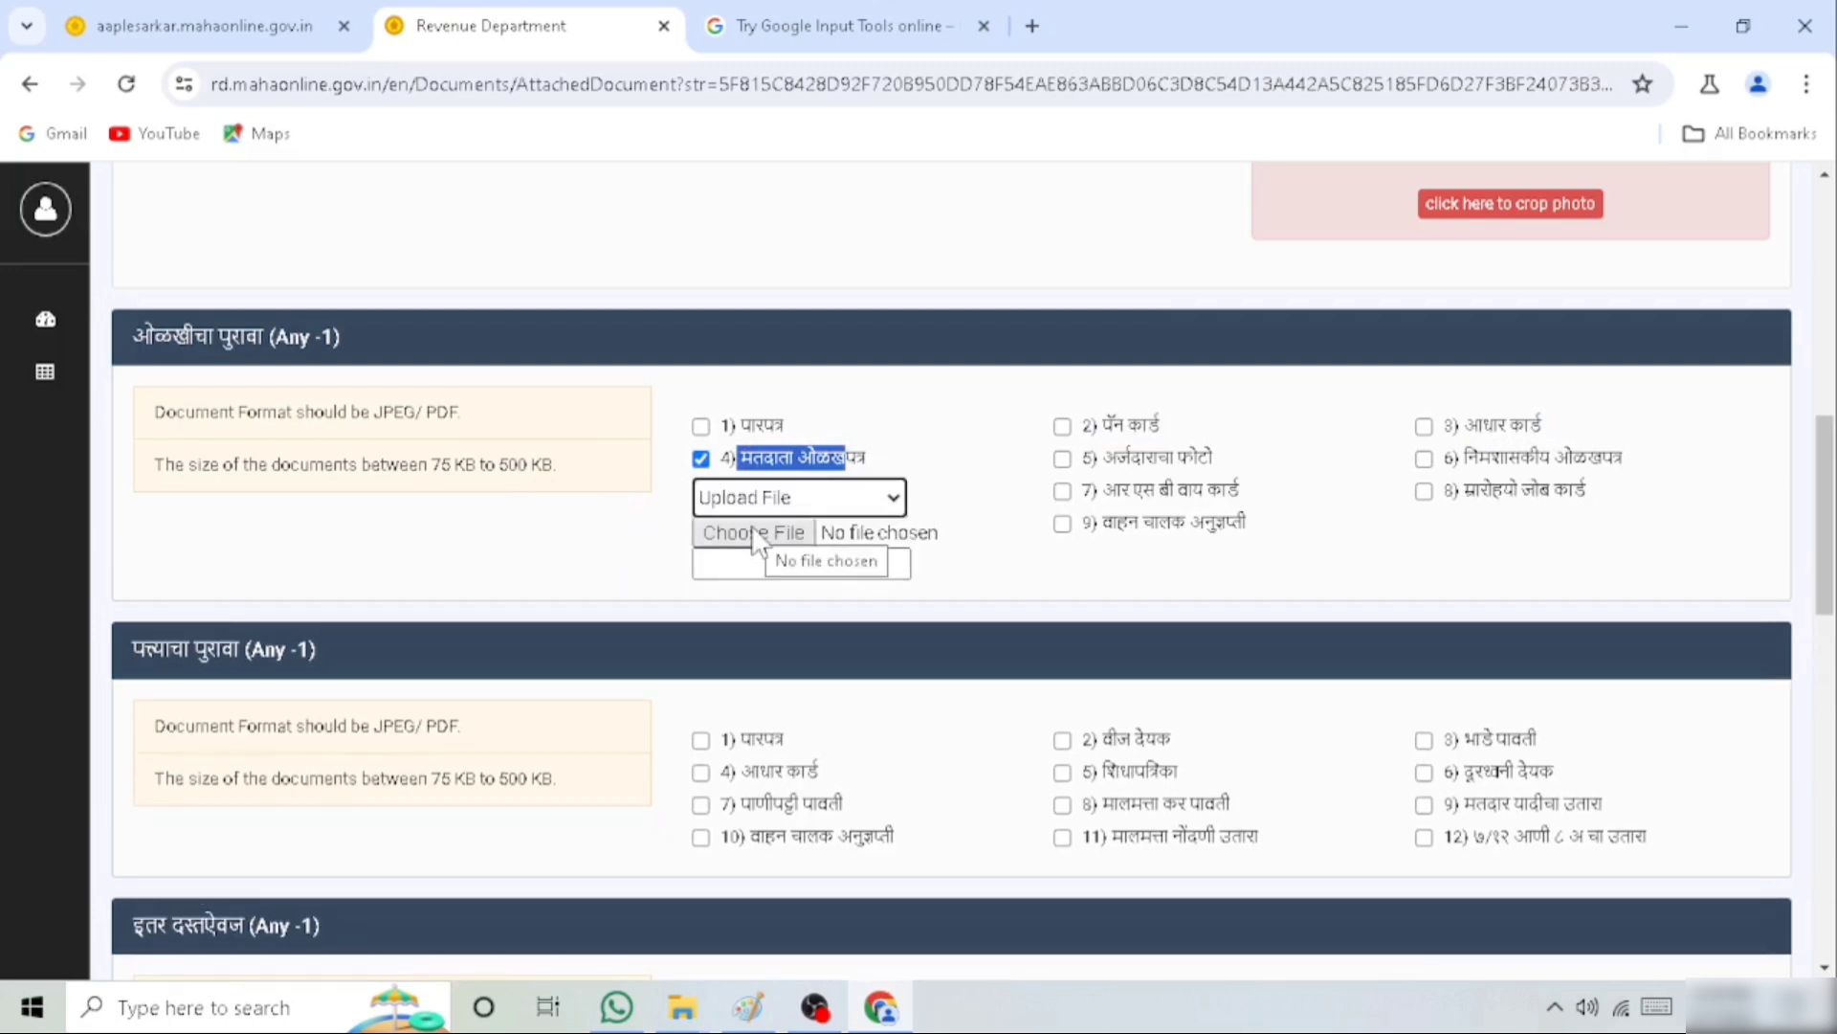
click(756, 533)
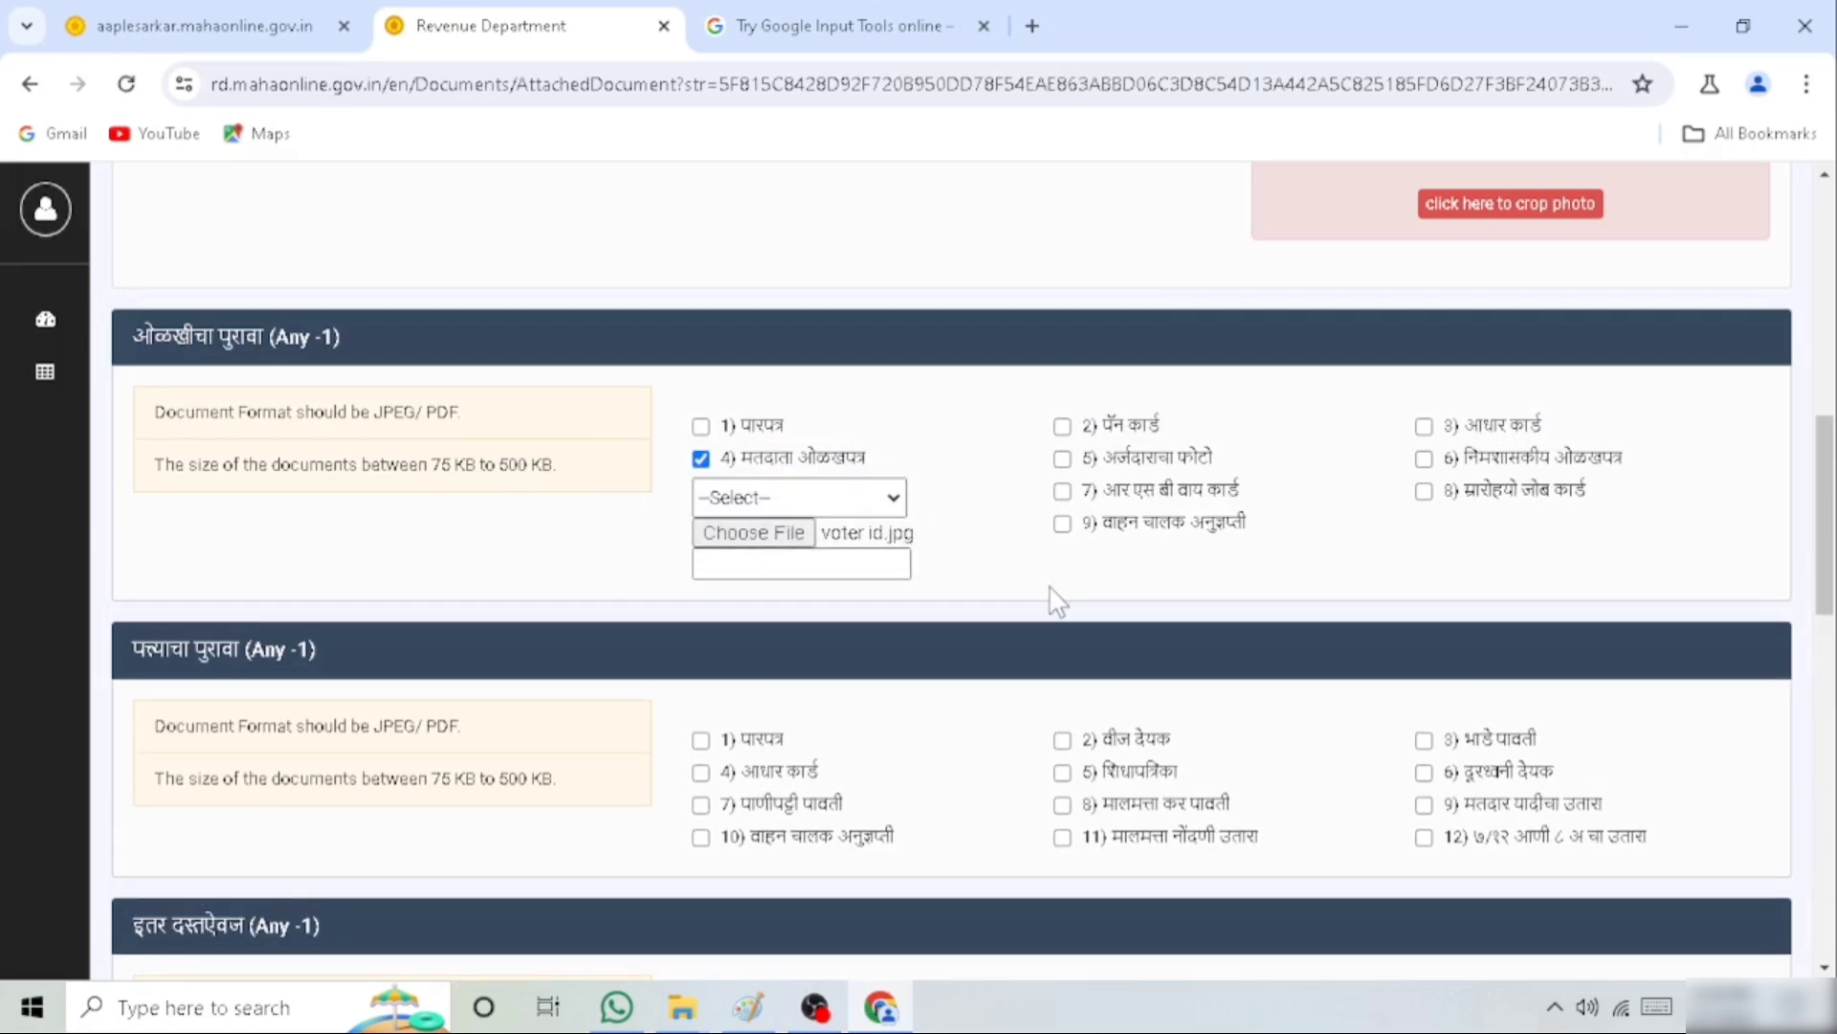
Choose the Aadhaar card (आधार कार्ड) as address proof and attach its JPG image as an uploaded file
drag(134, 643, 401, 675)
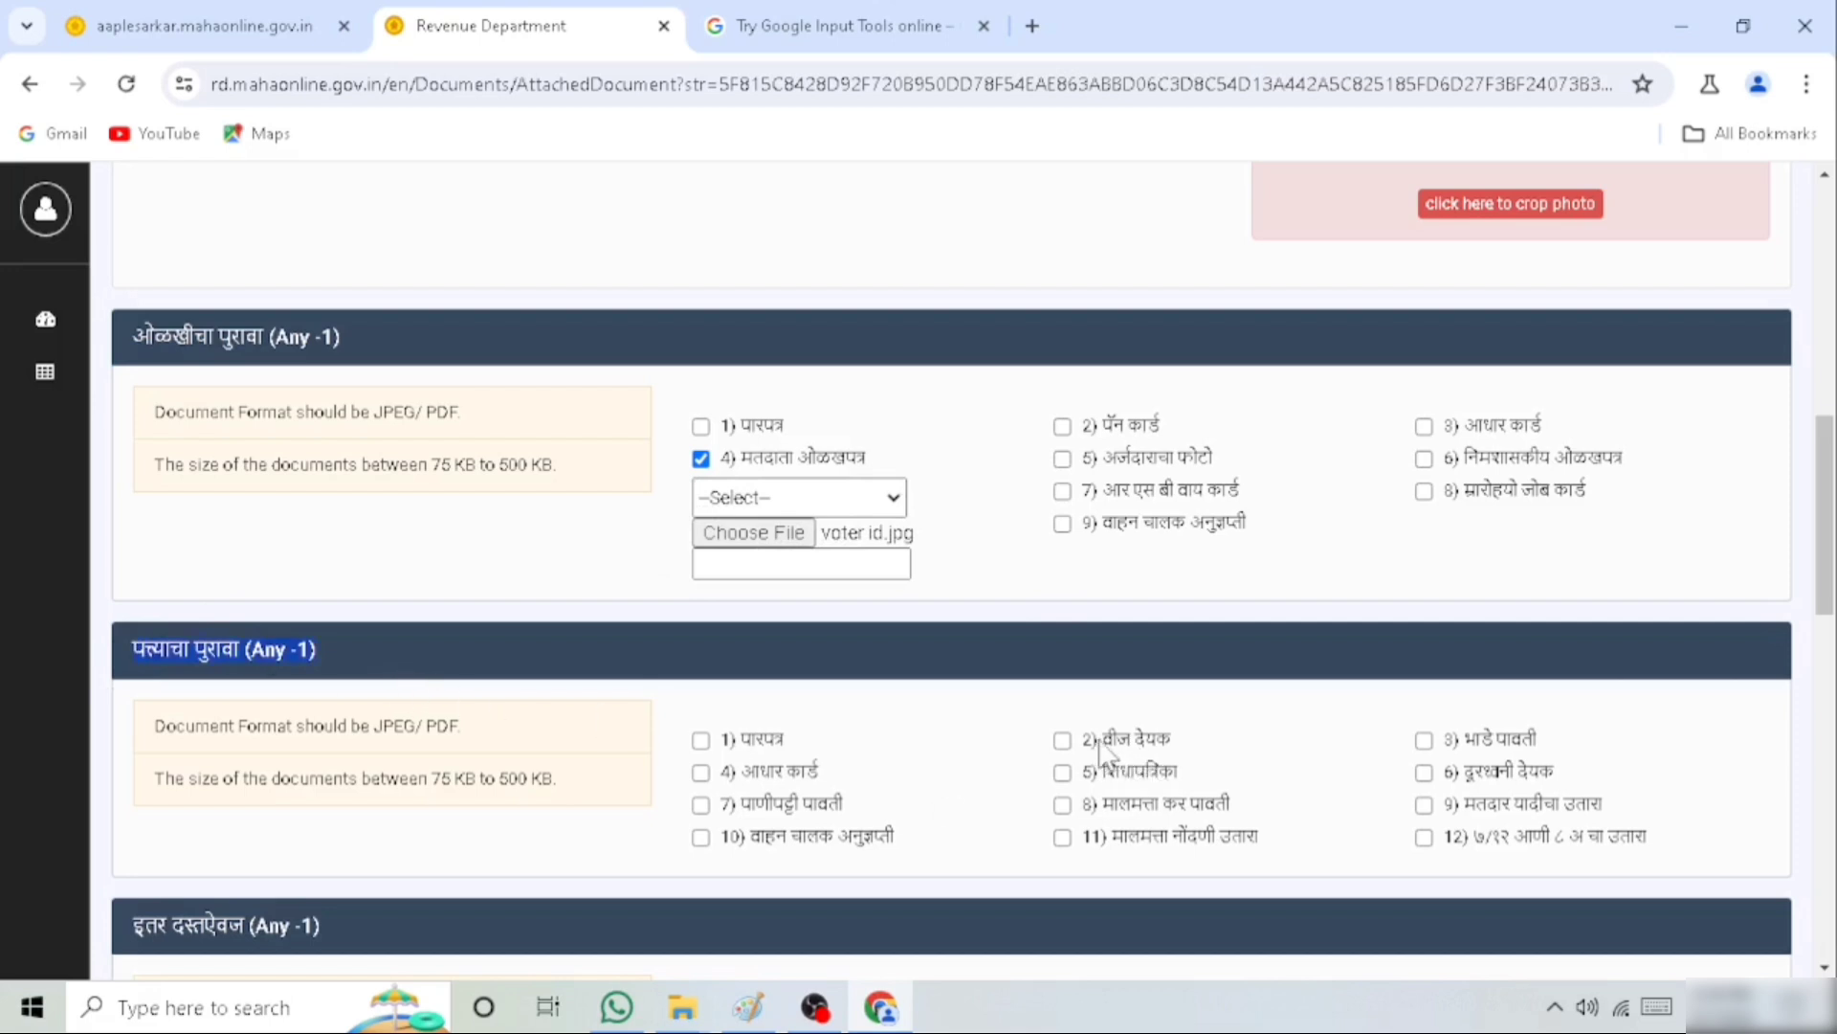
drag(1099, 742, 1173, 742)
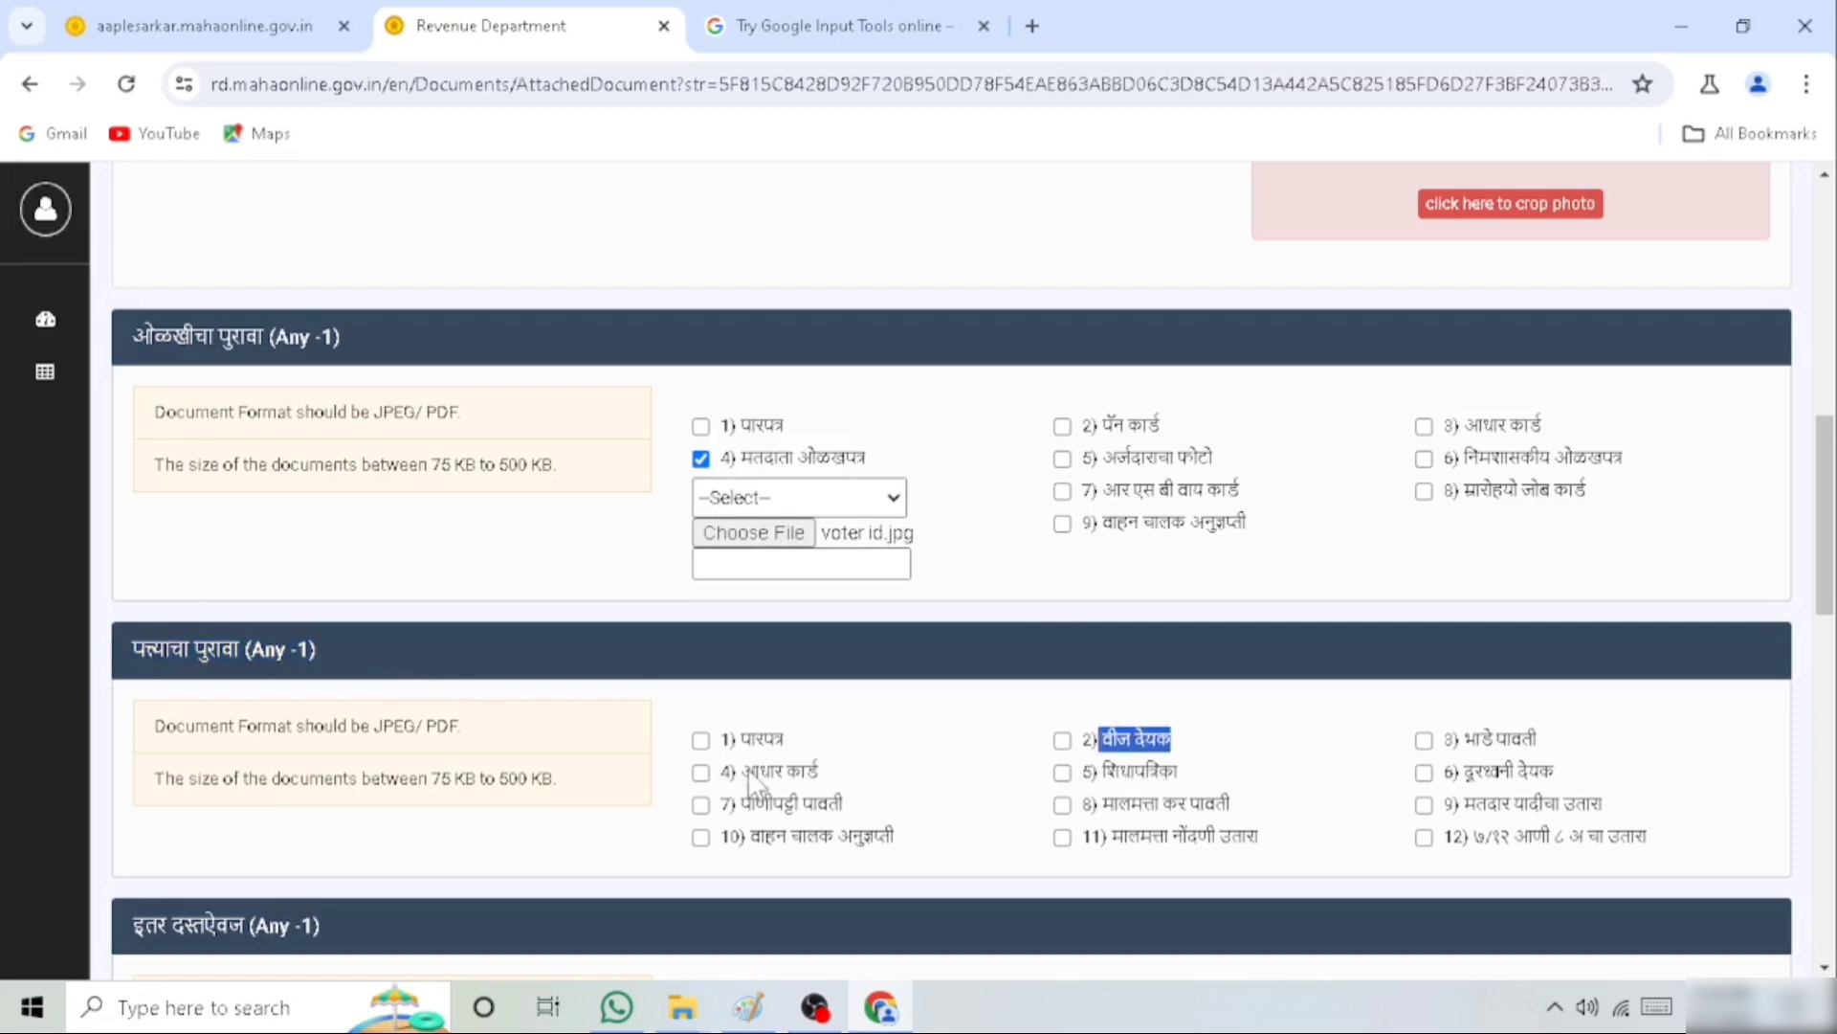
drag(742, 772, 824, 775)
drag(1102, 771, 1242, 782)
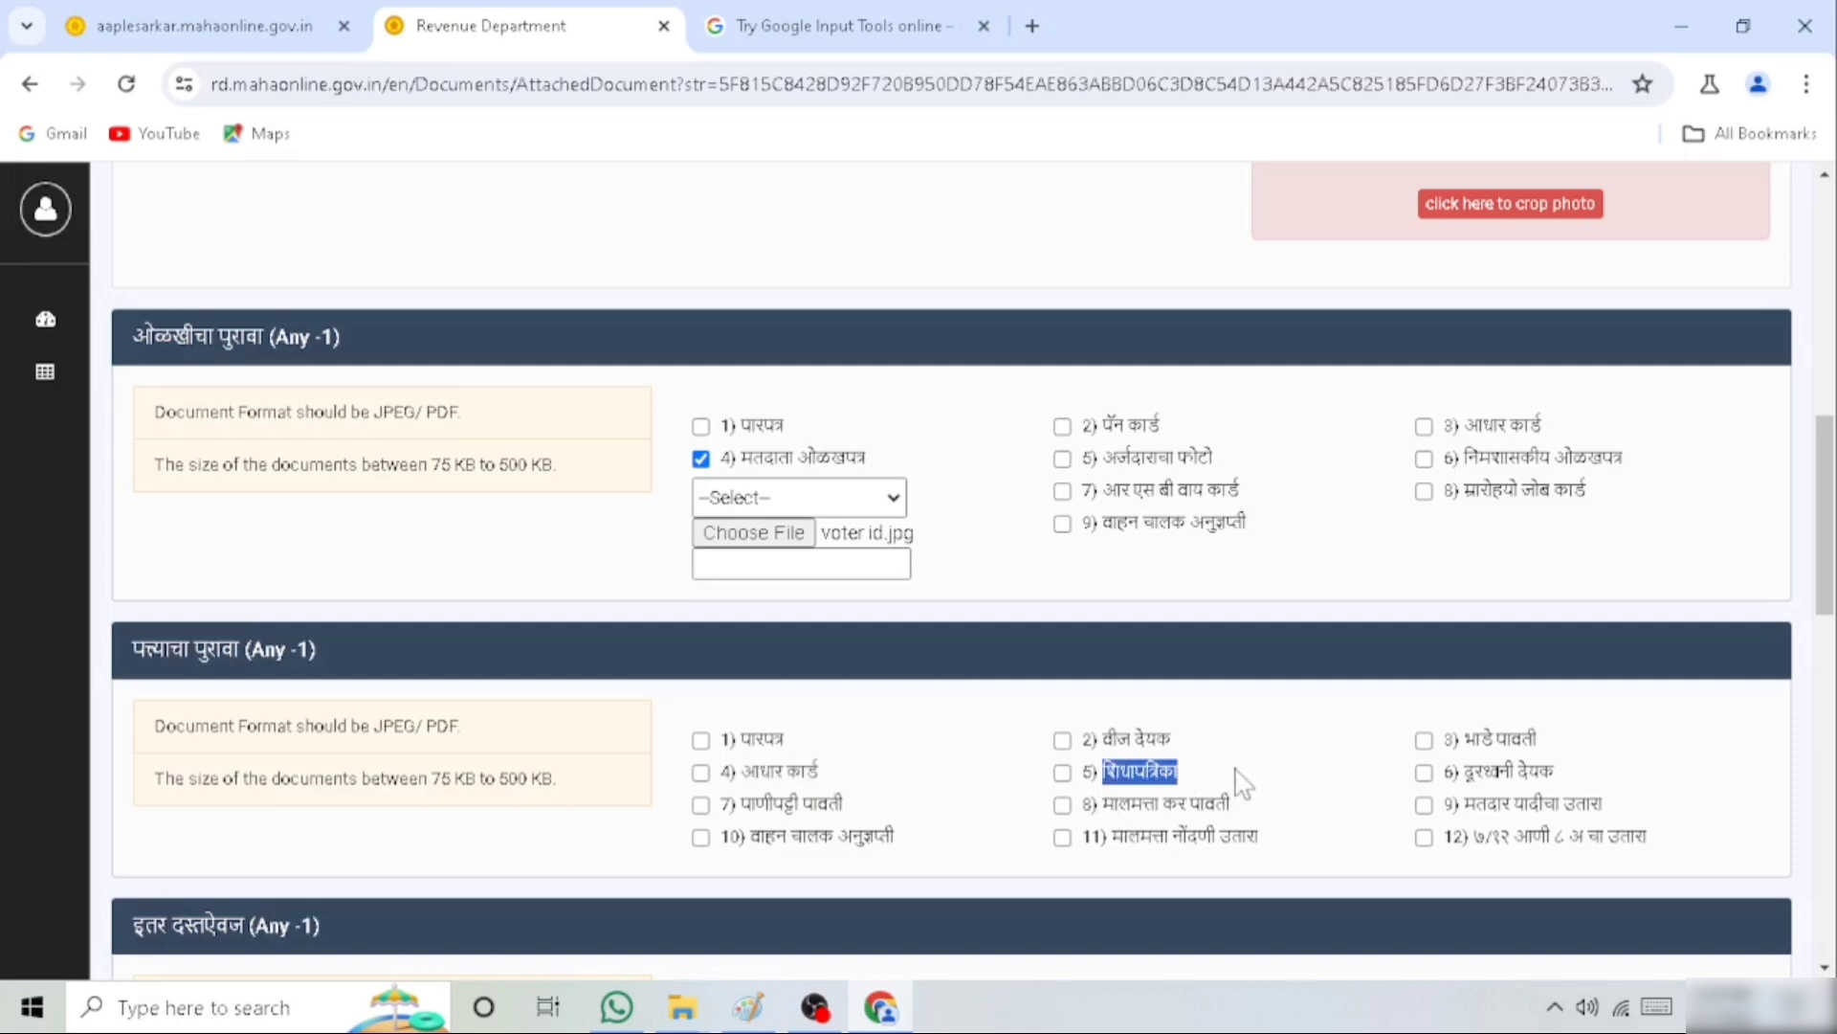
click(701, 772)
click(732, 812)
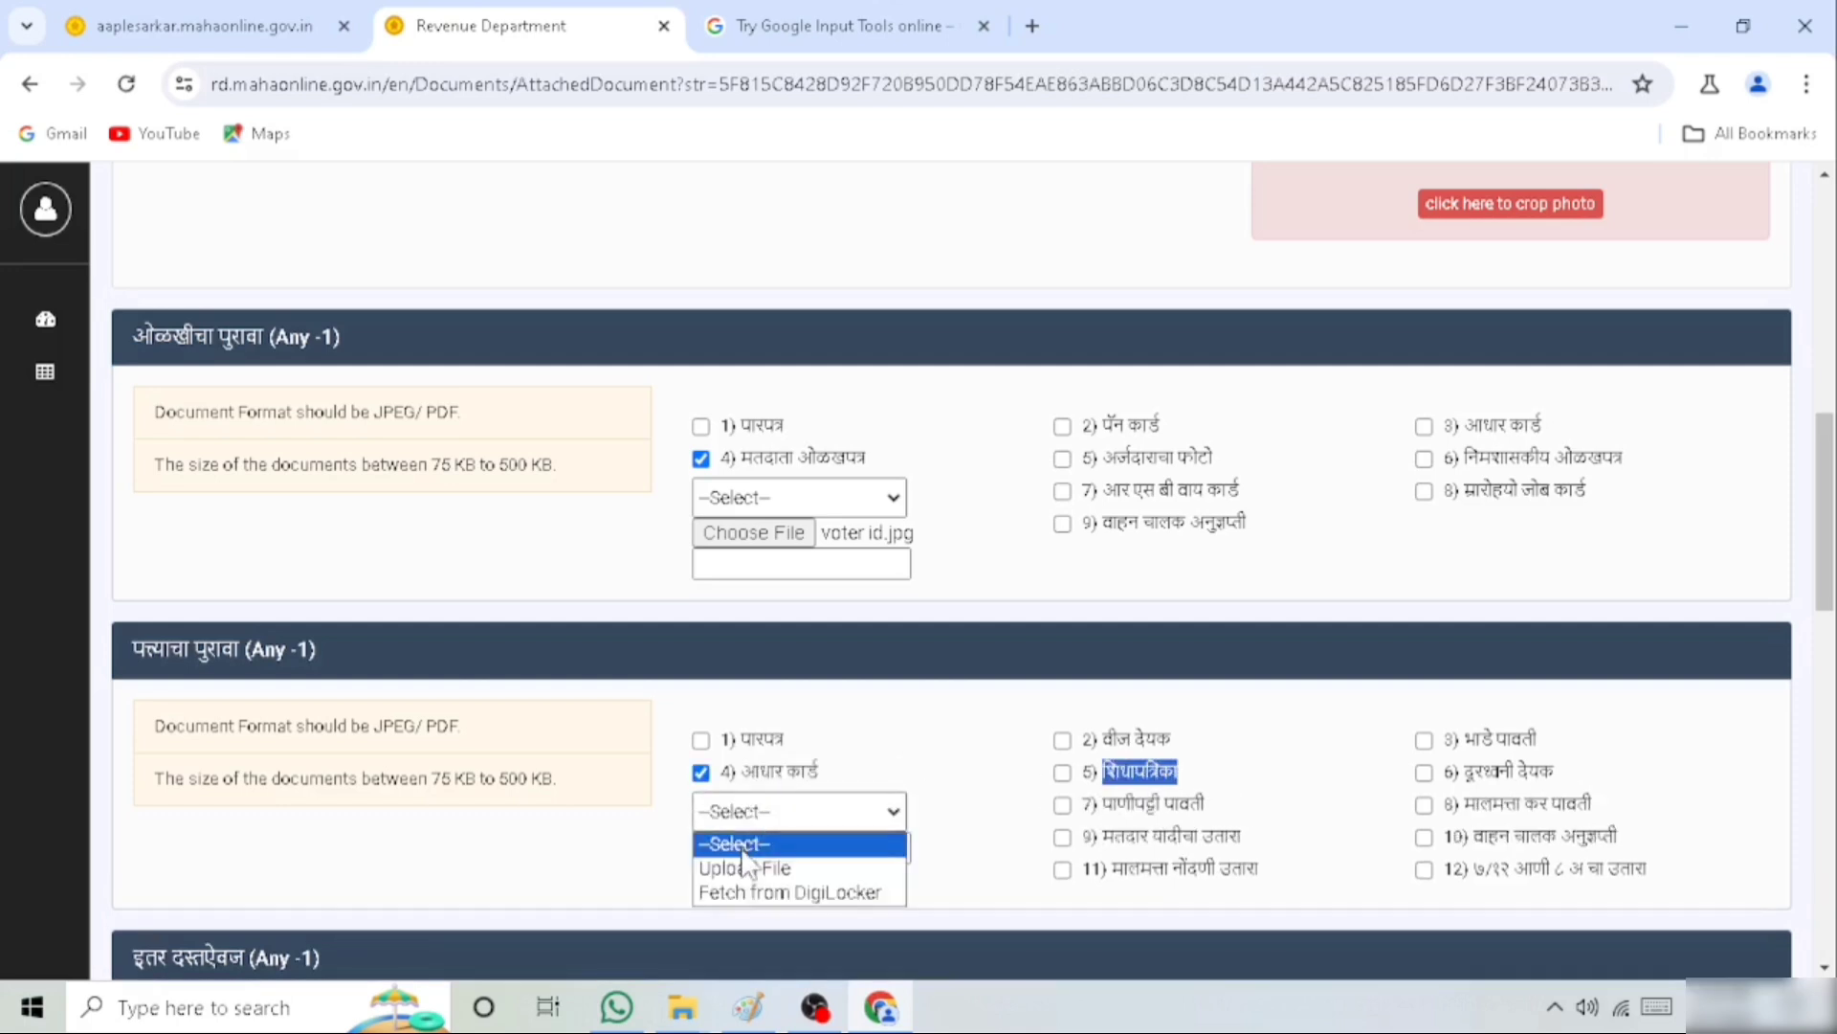
click(744, 867)
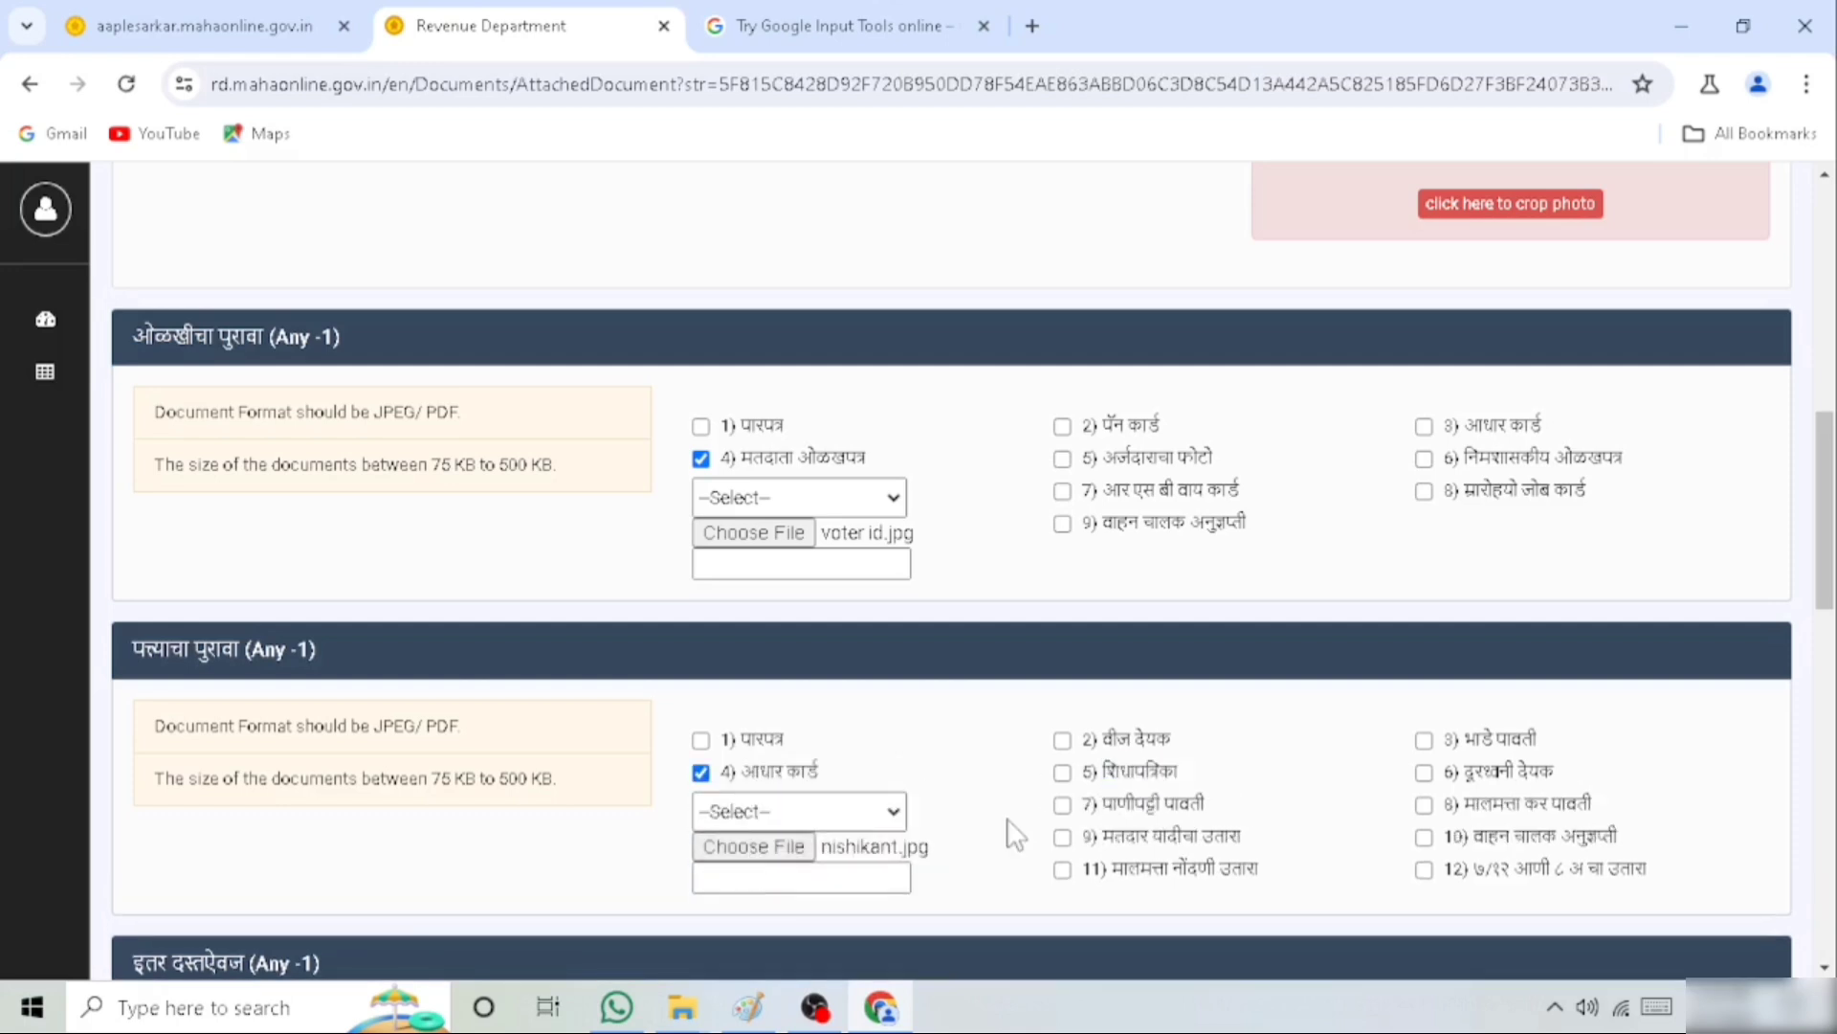
Select other (इतर) under the mandatory documents (अनिवार्य कागदपत्रे) and attach its JPG image as an uploaded file
scroll(989, 820, down, 6)
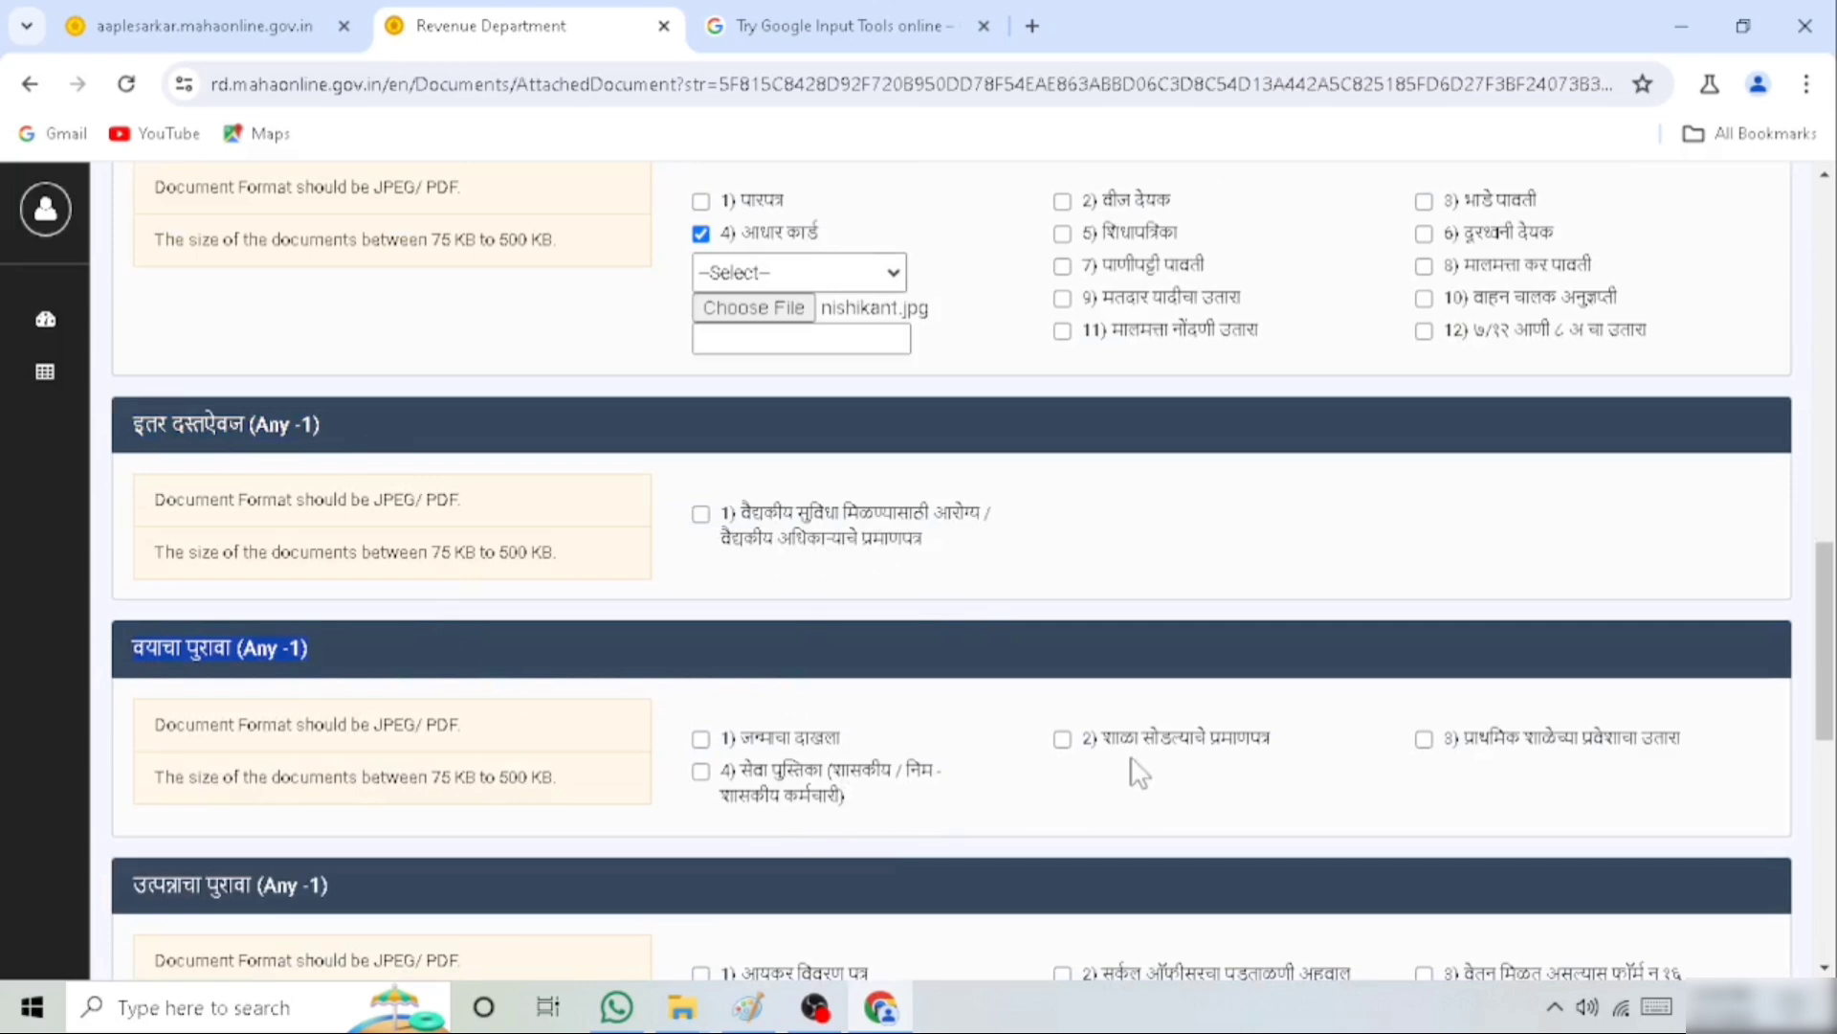
scroll(995, 756, down, 2)
scroll(985, 756, down, 3)
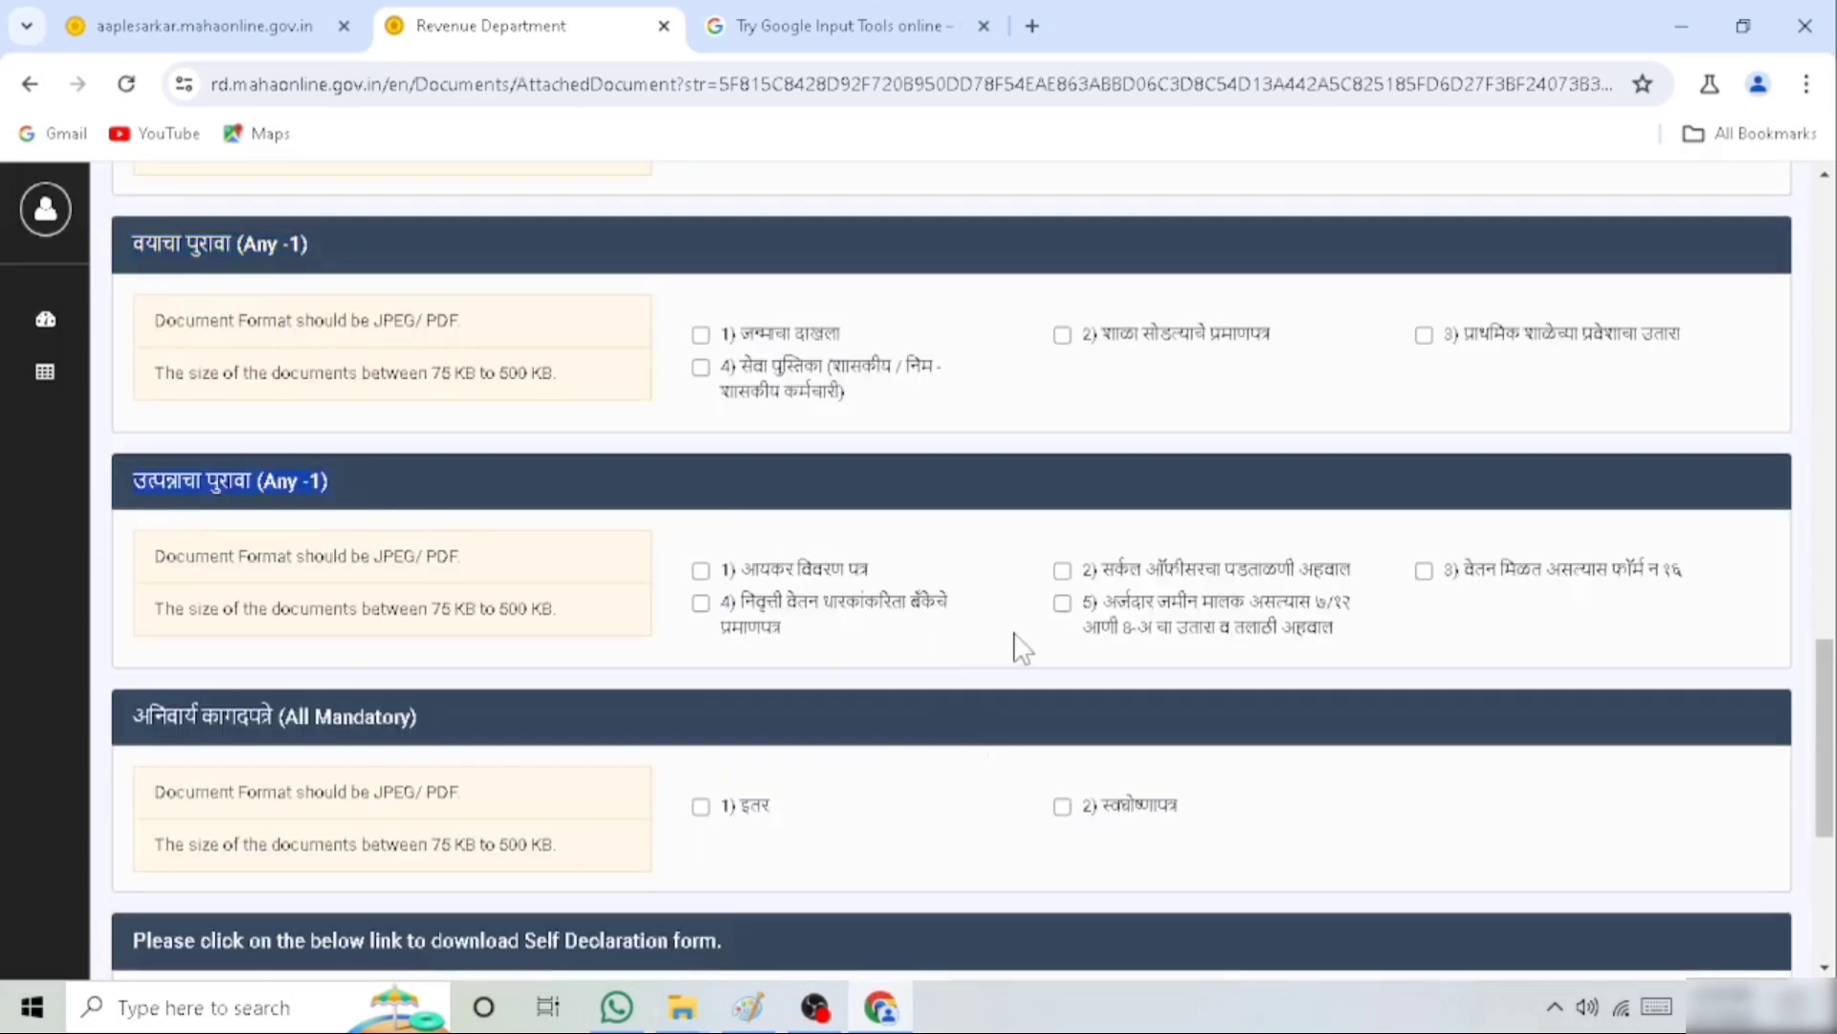
scroll(988, 640, down, 2)
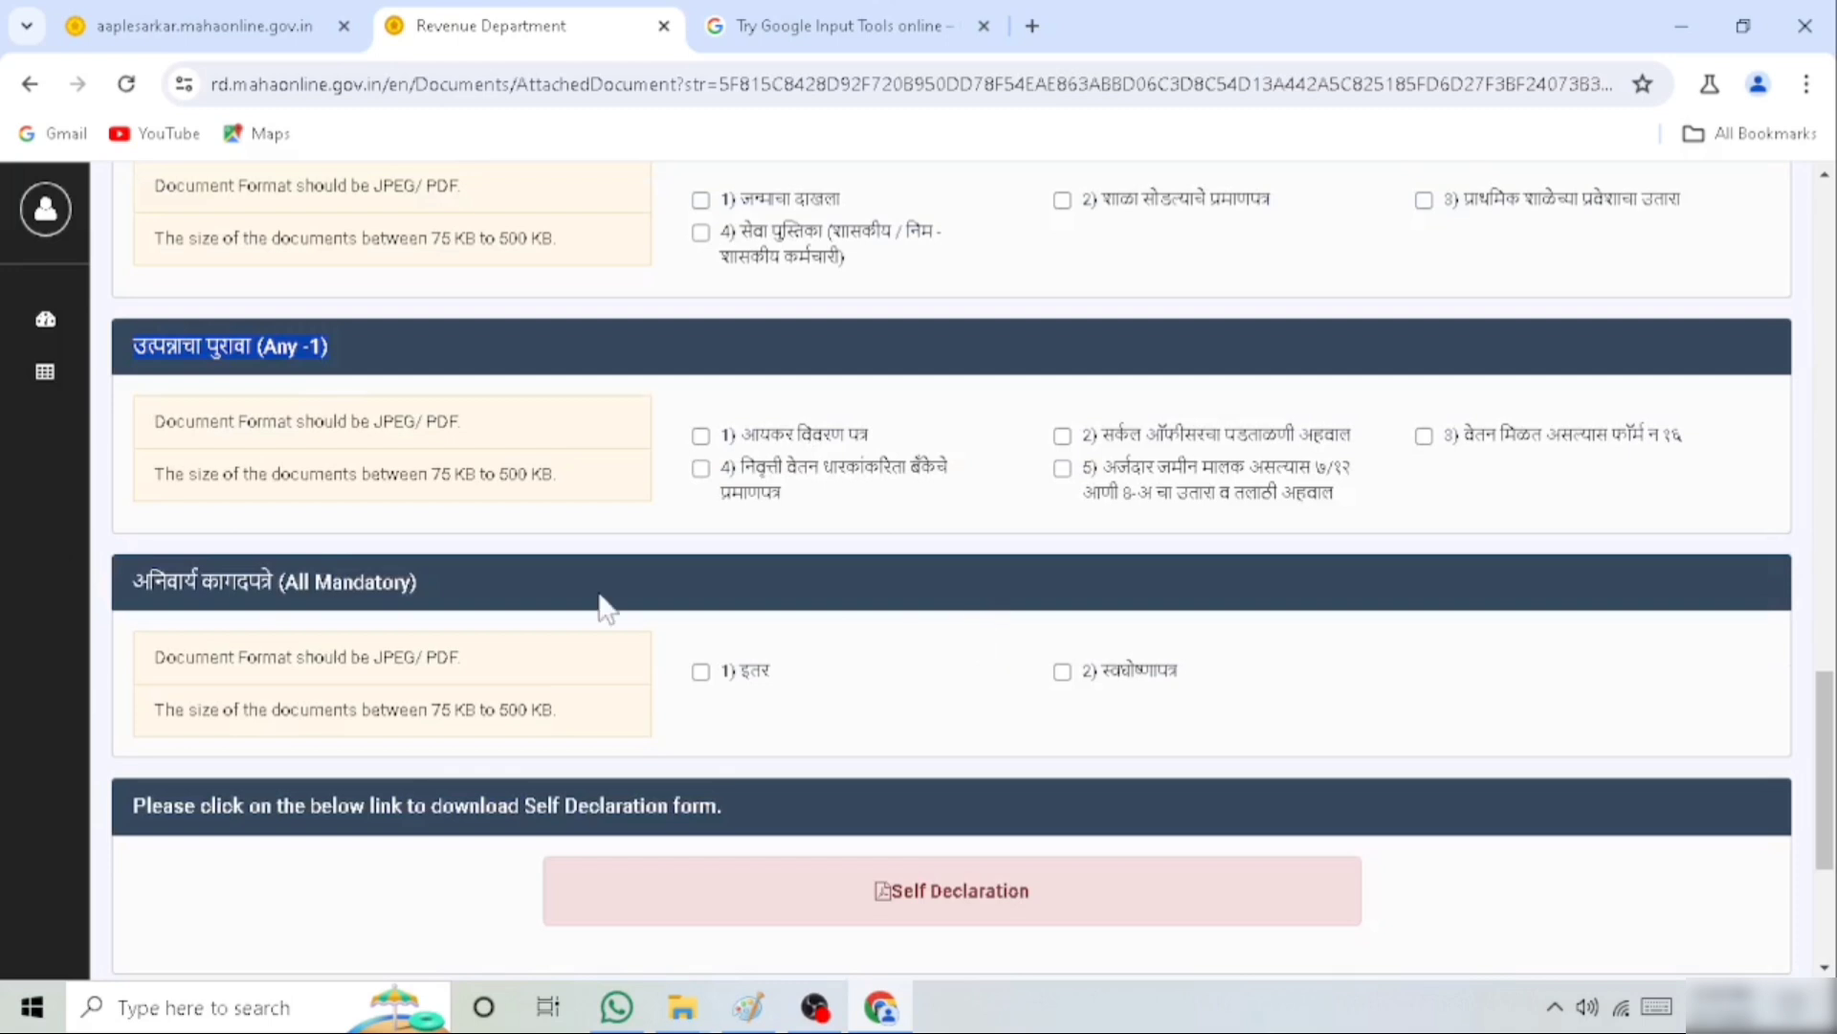
drag(358, 595, 491, 603)
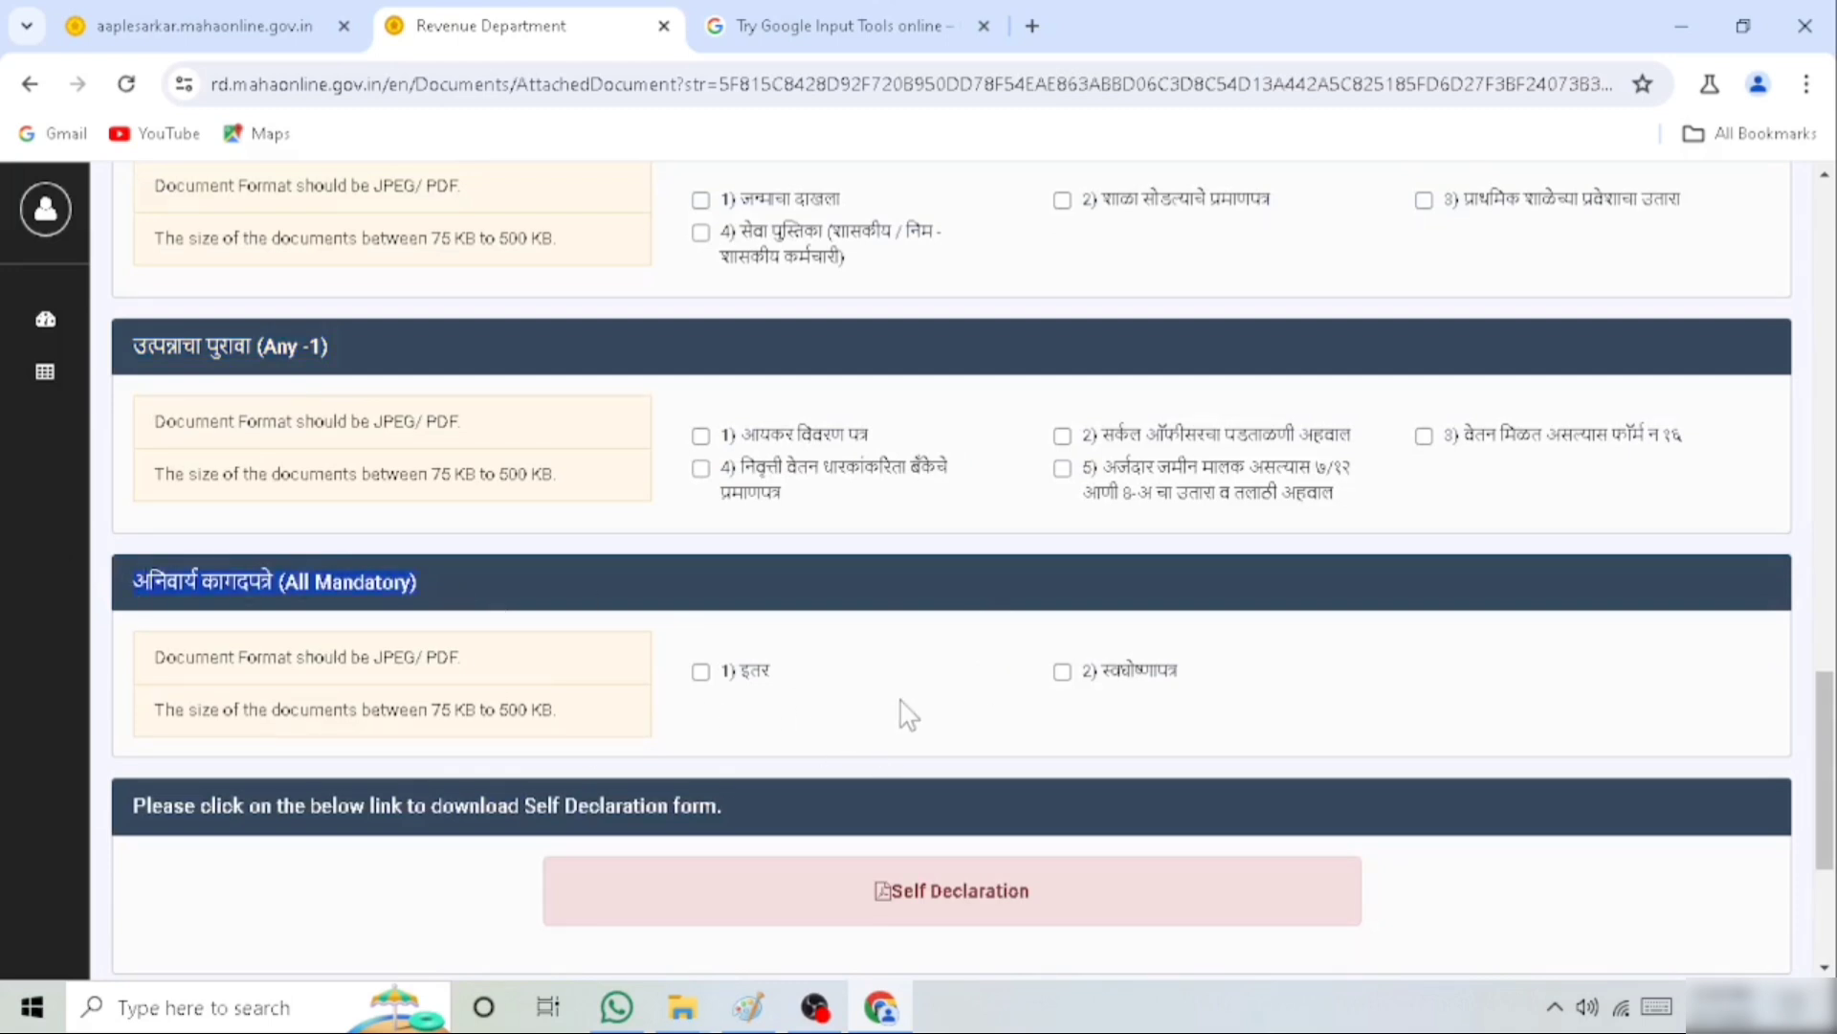
click(701, 672)
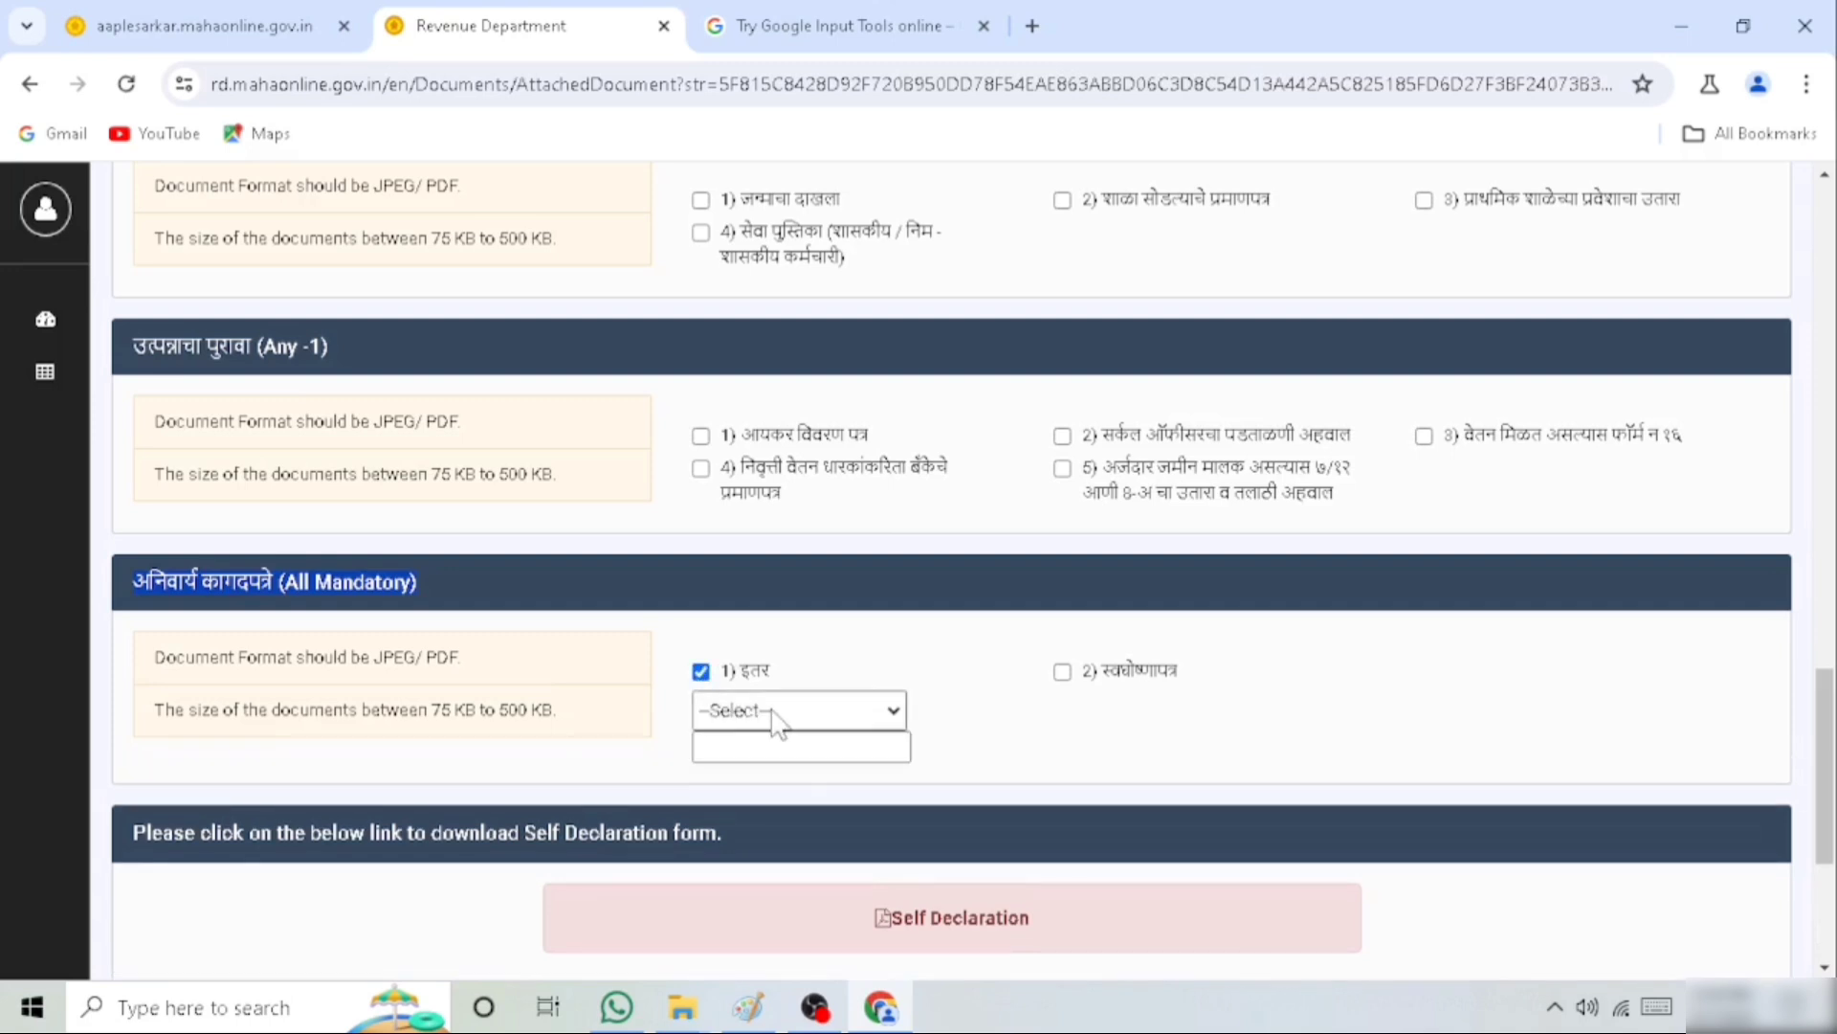
click(776, 713)
click(748, 768)
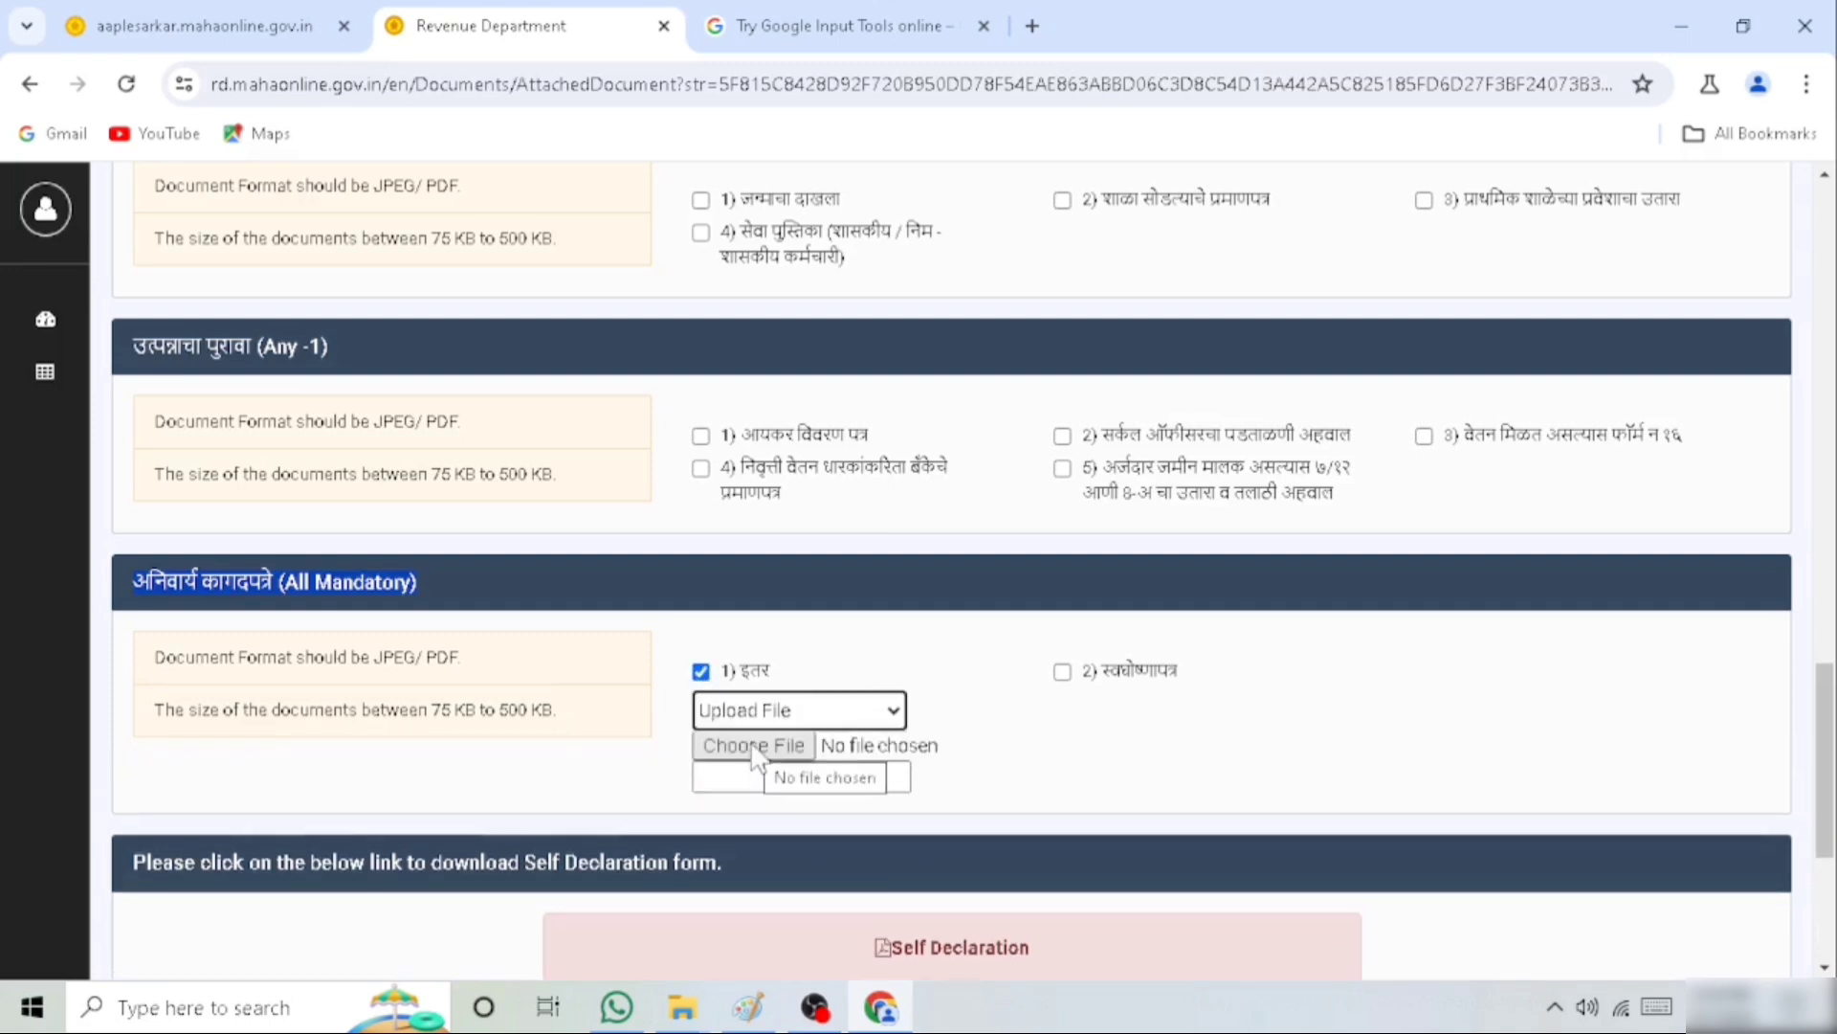
click(747, 758)
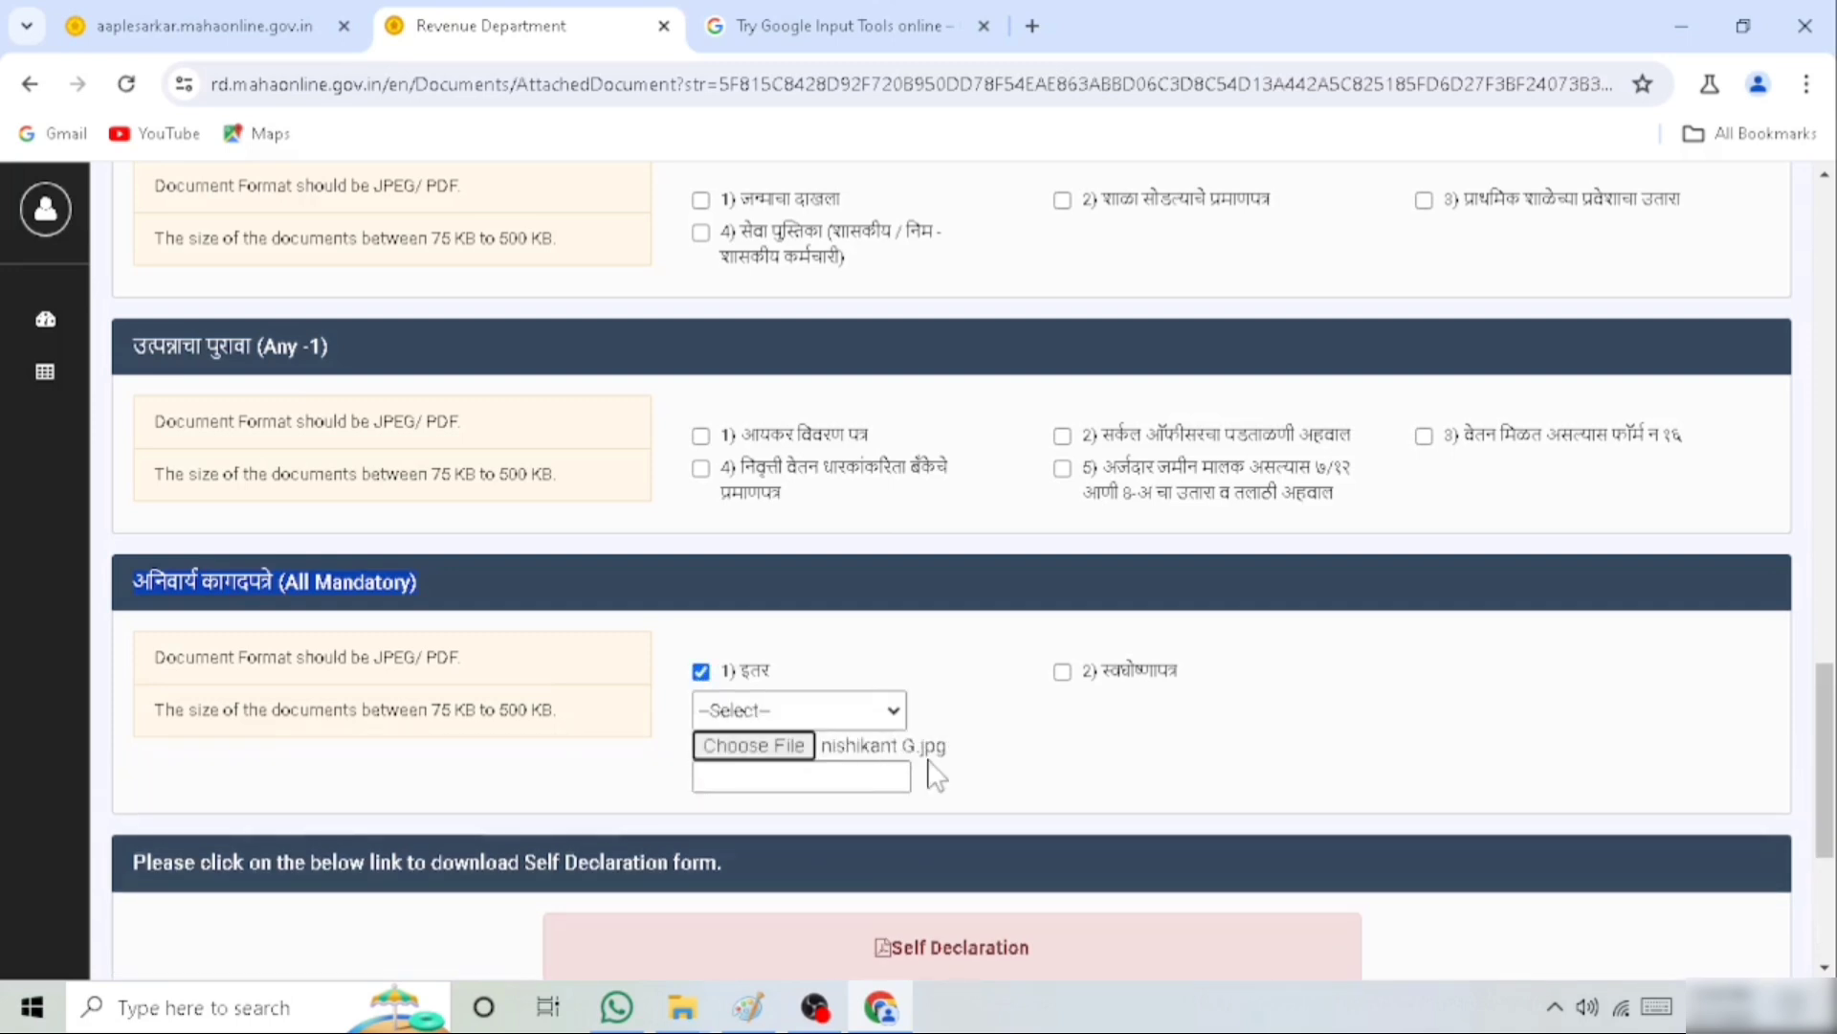
Select the self-declaration (स्वघोषणापत्र) under the mandatory documents and attach self.jpg as an uploaded file
click(1062, 672)
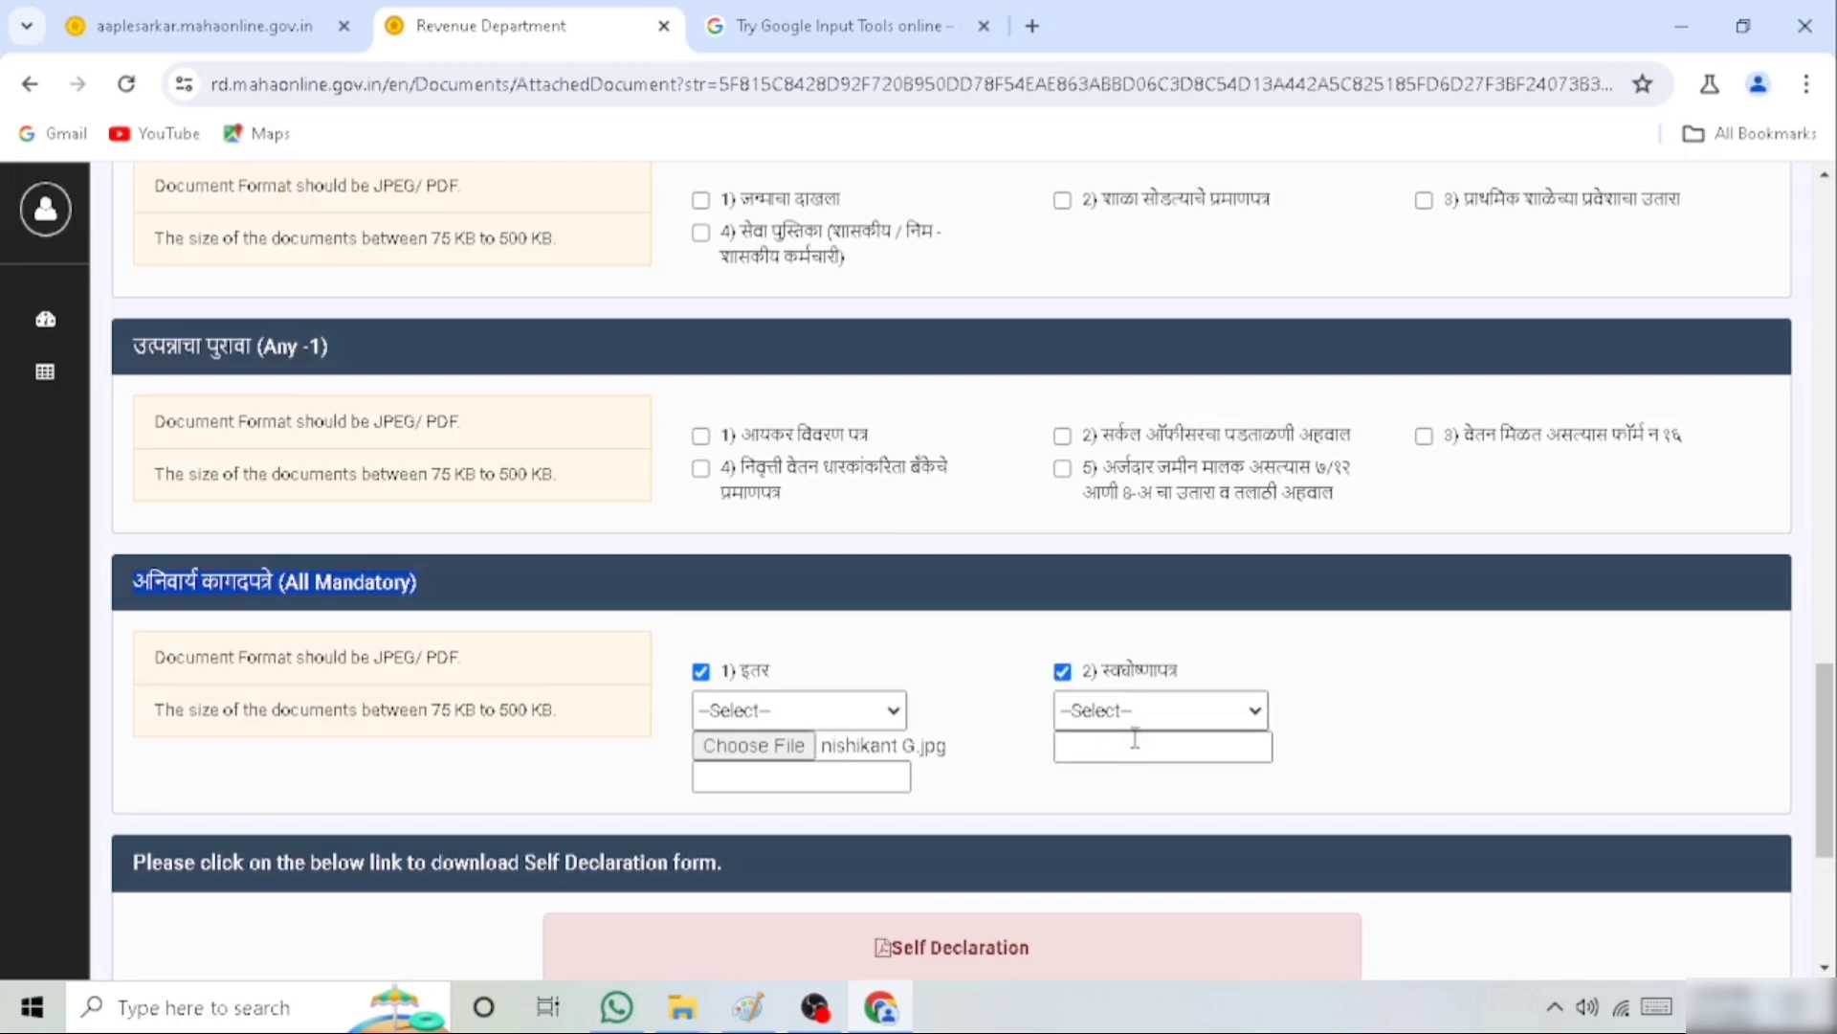
click(1126, 712)
click(1108, 761)
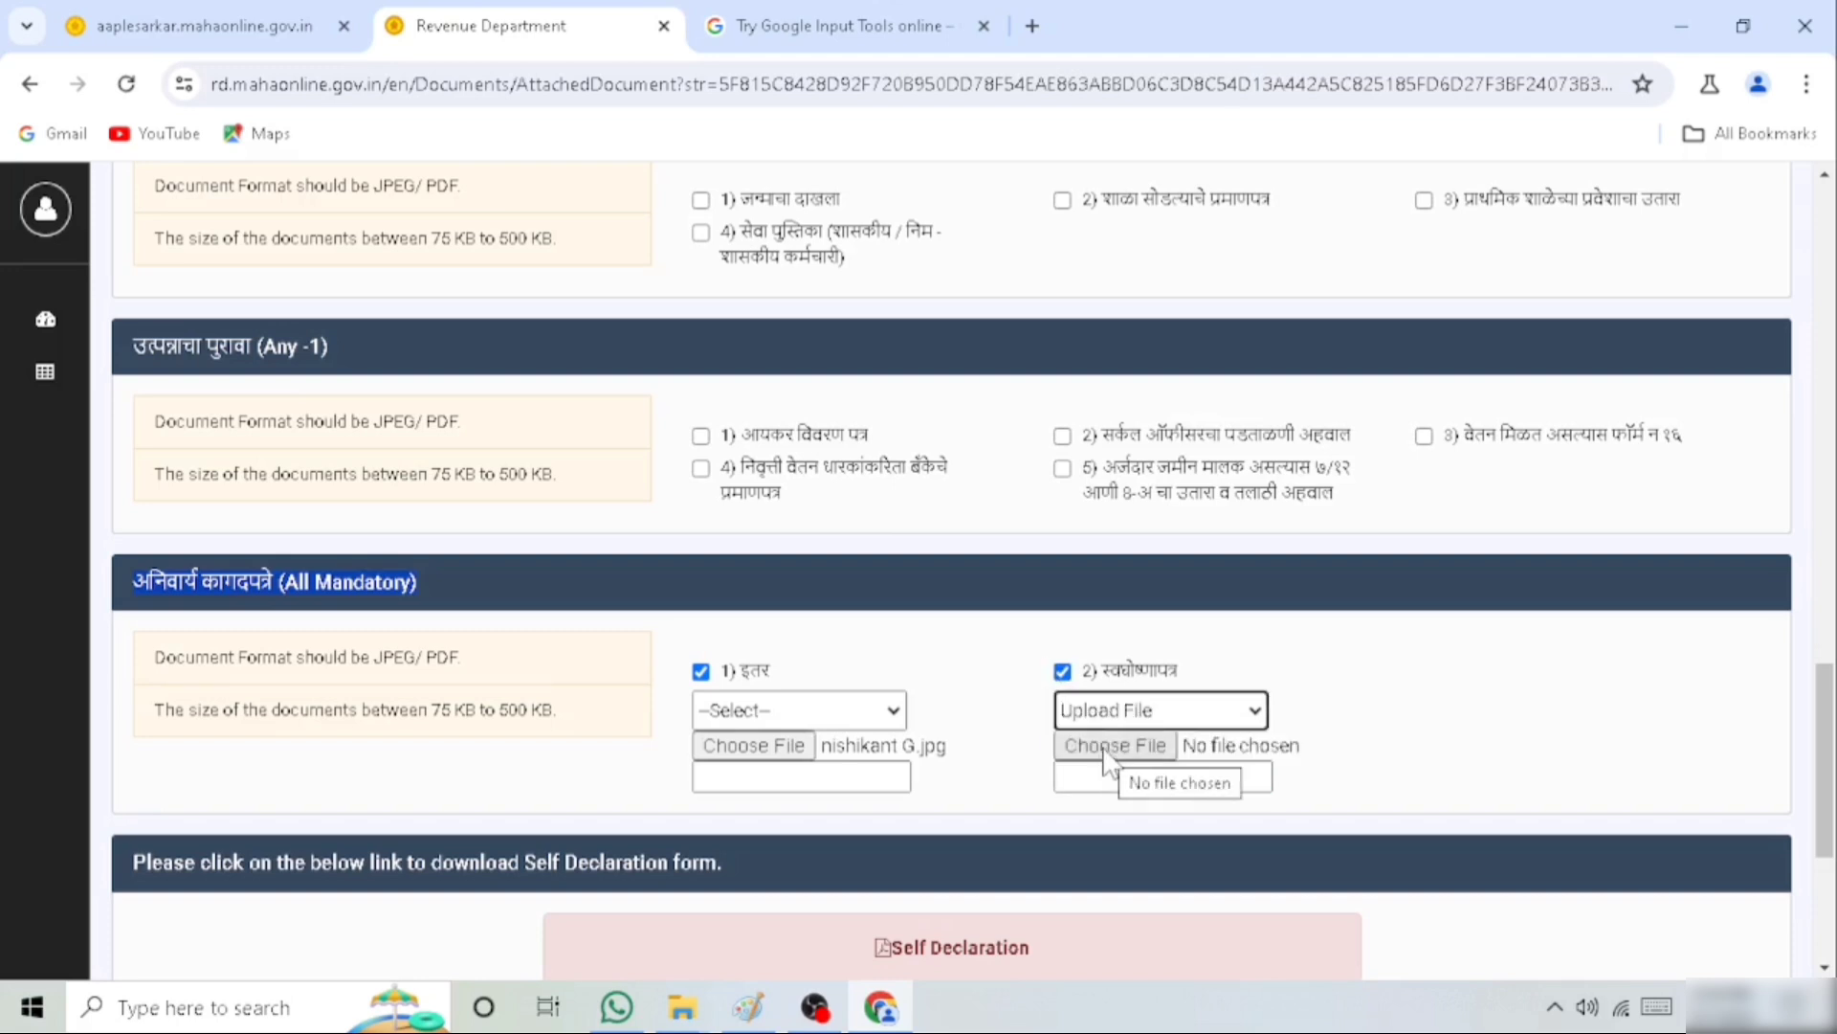
click(1107, 752)
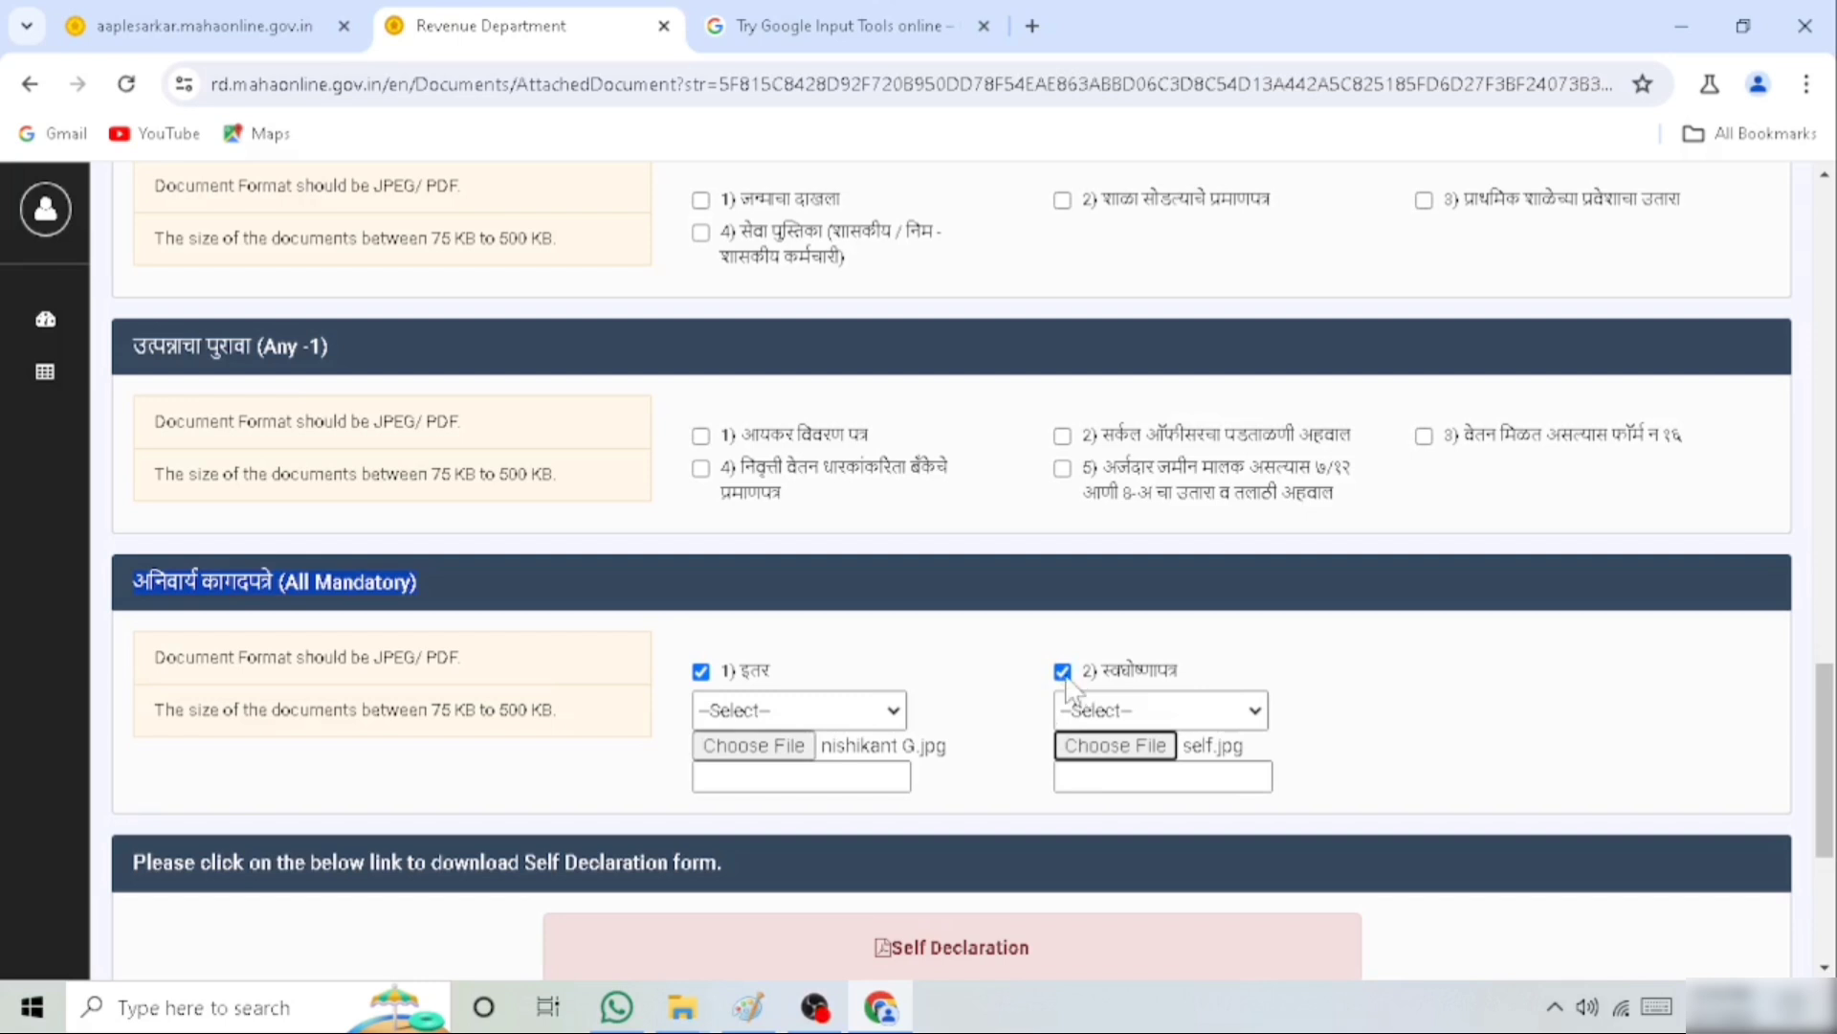
Examine the blank income self-declaration form in uttpan 2024.jpg, from the applicant details and family income table to the signature lines
scroll(1043, 771, down, 3)
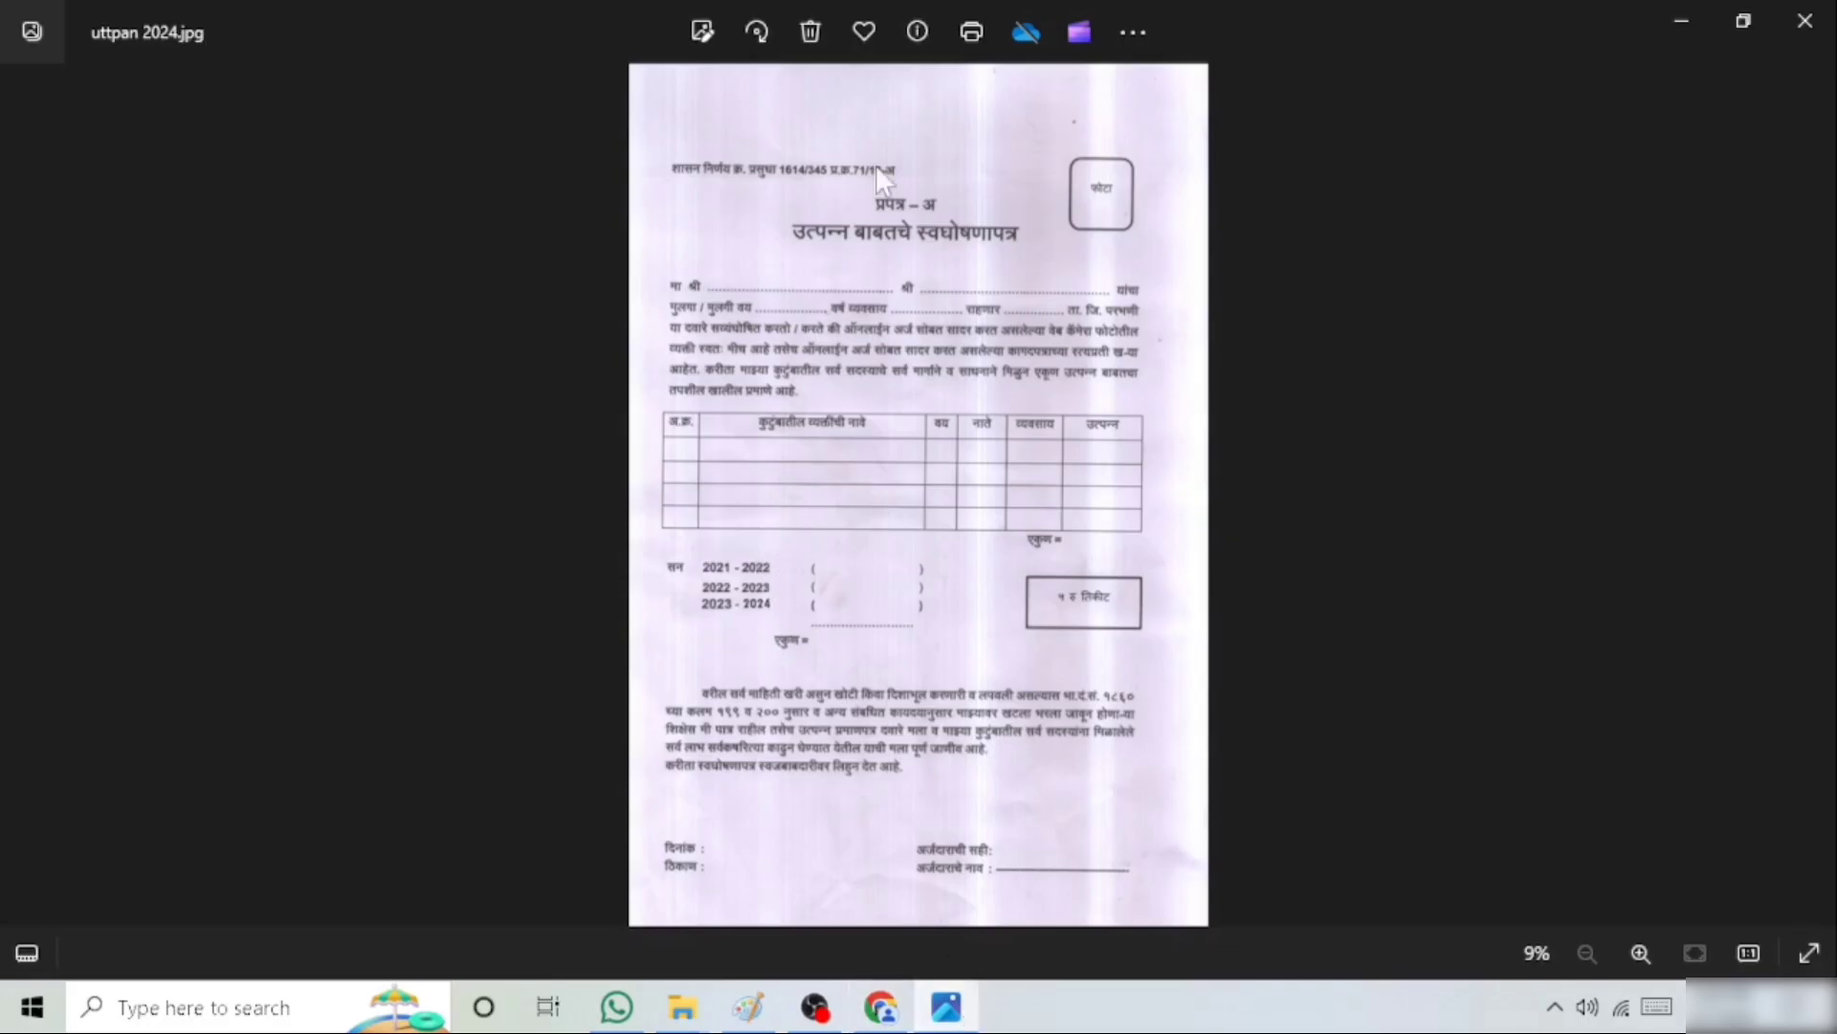
scroll(837, 427, up, 4)
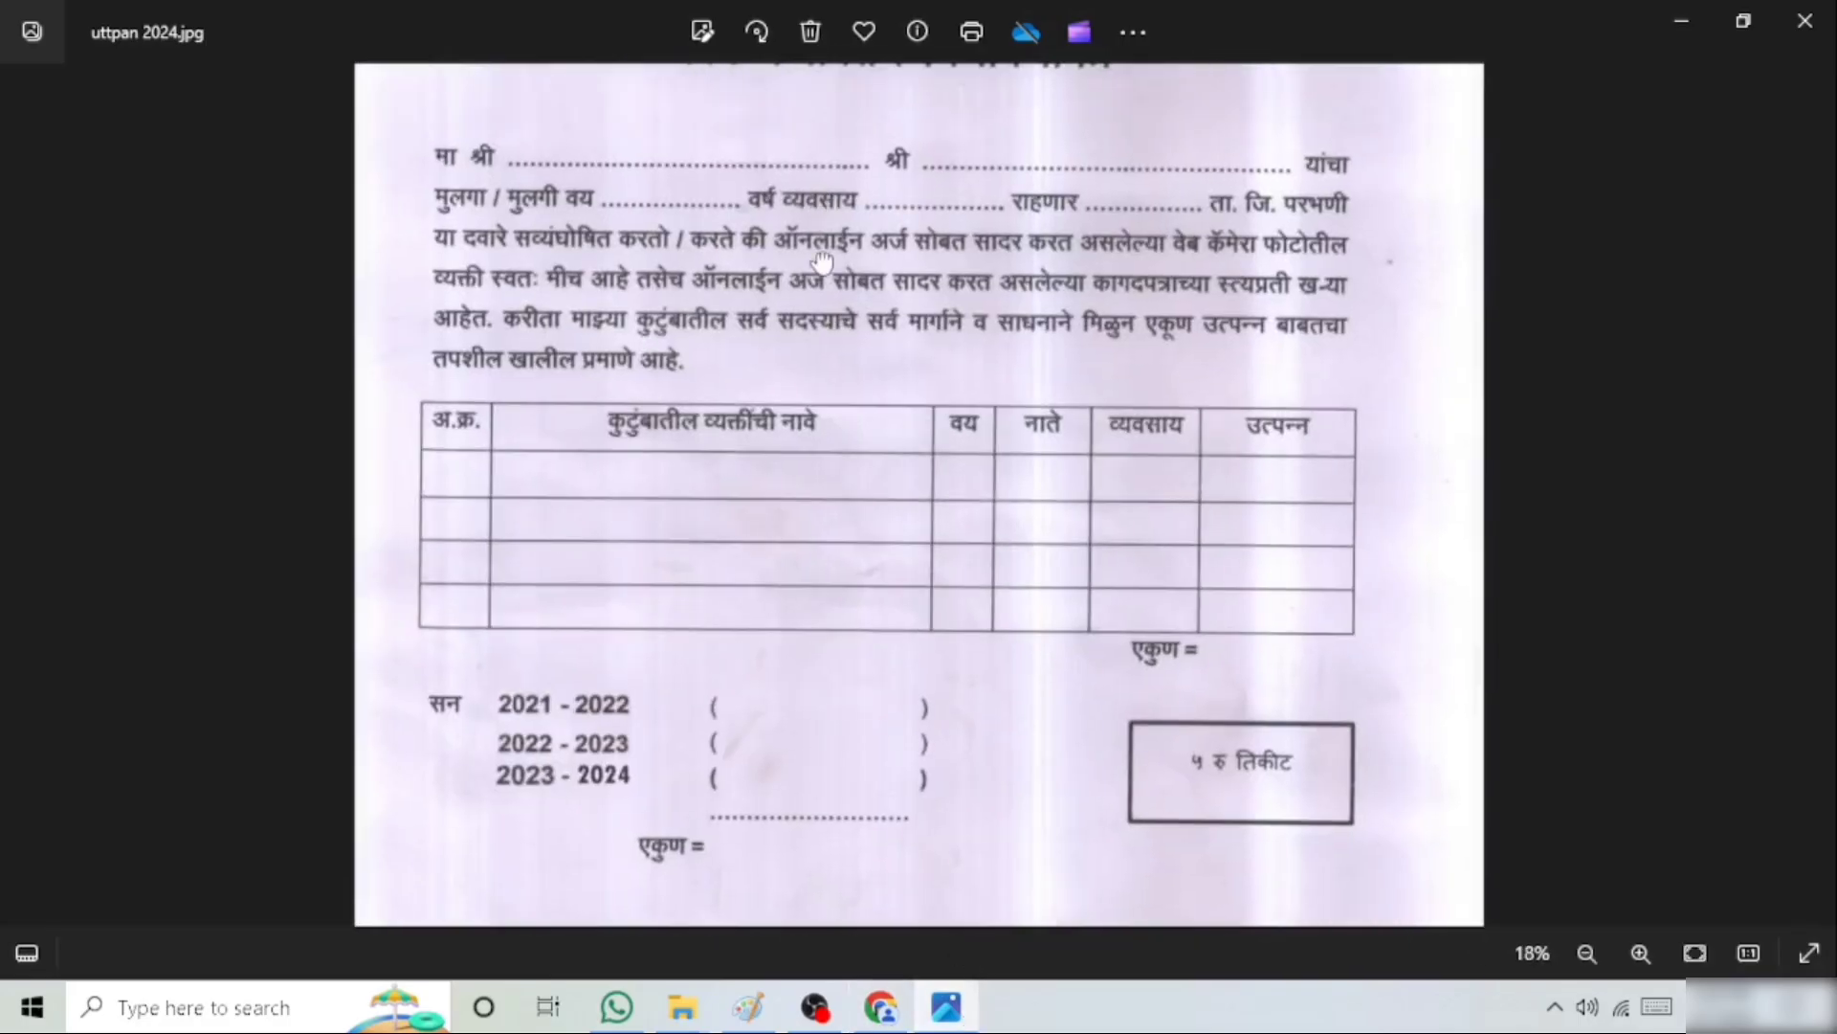
drag(823, 260, 867, 672)
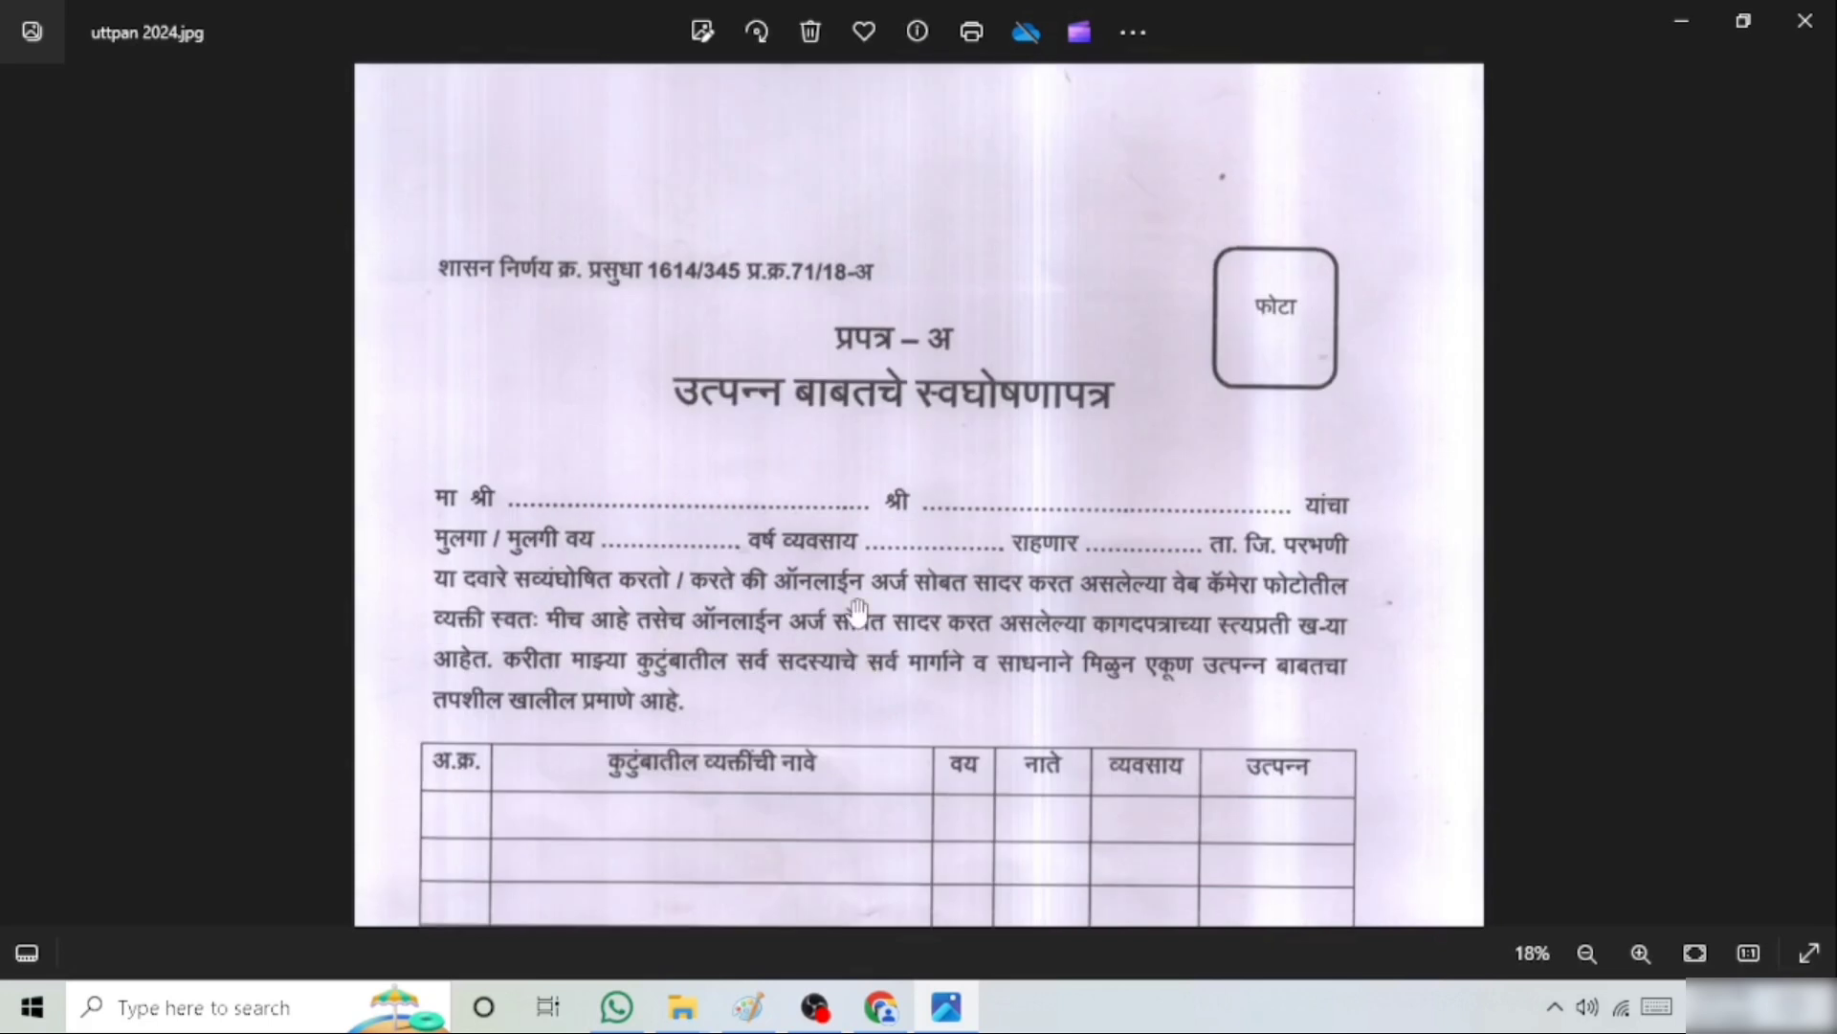
scroll(713, 580, up, 1)
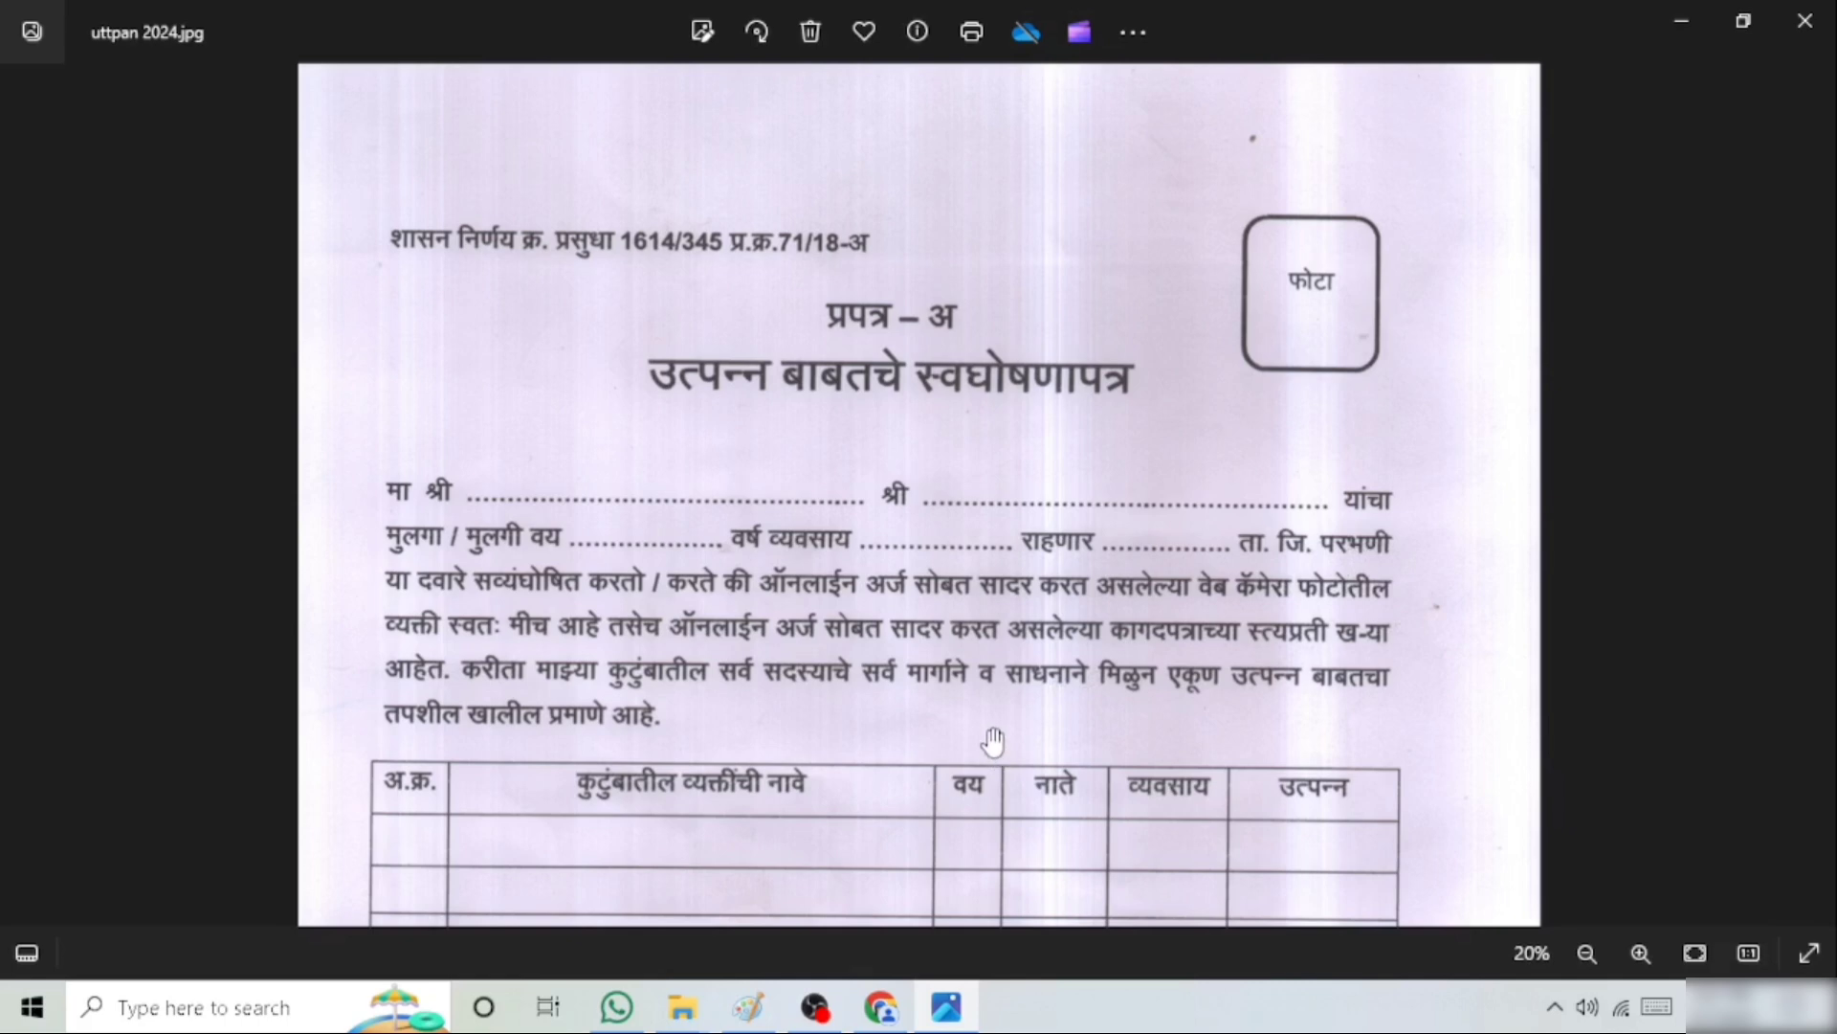
scroll(993, 740, down, 1)
drag(934, 787, 992, 366)
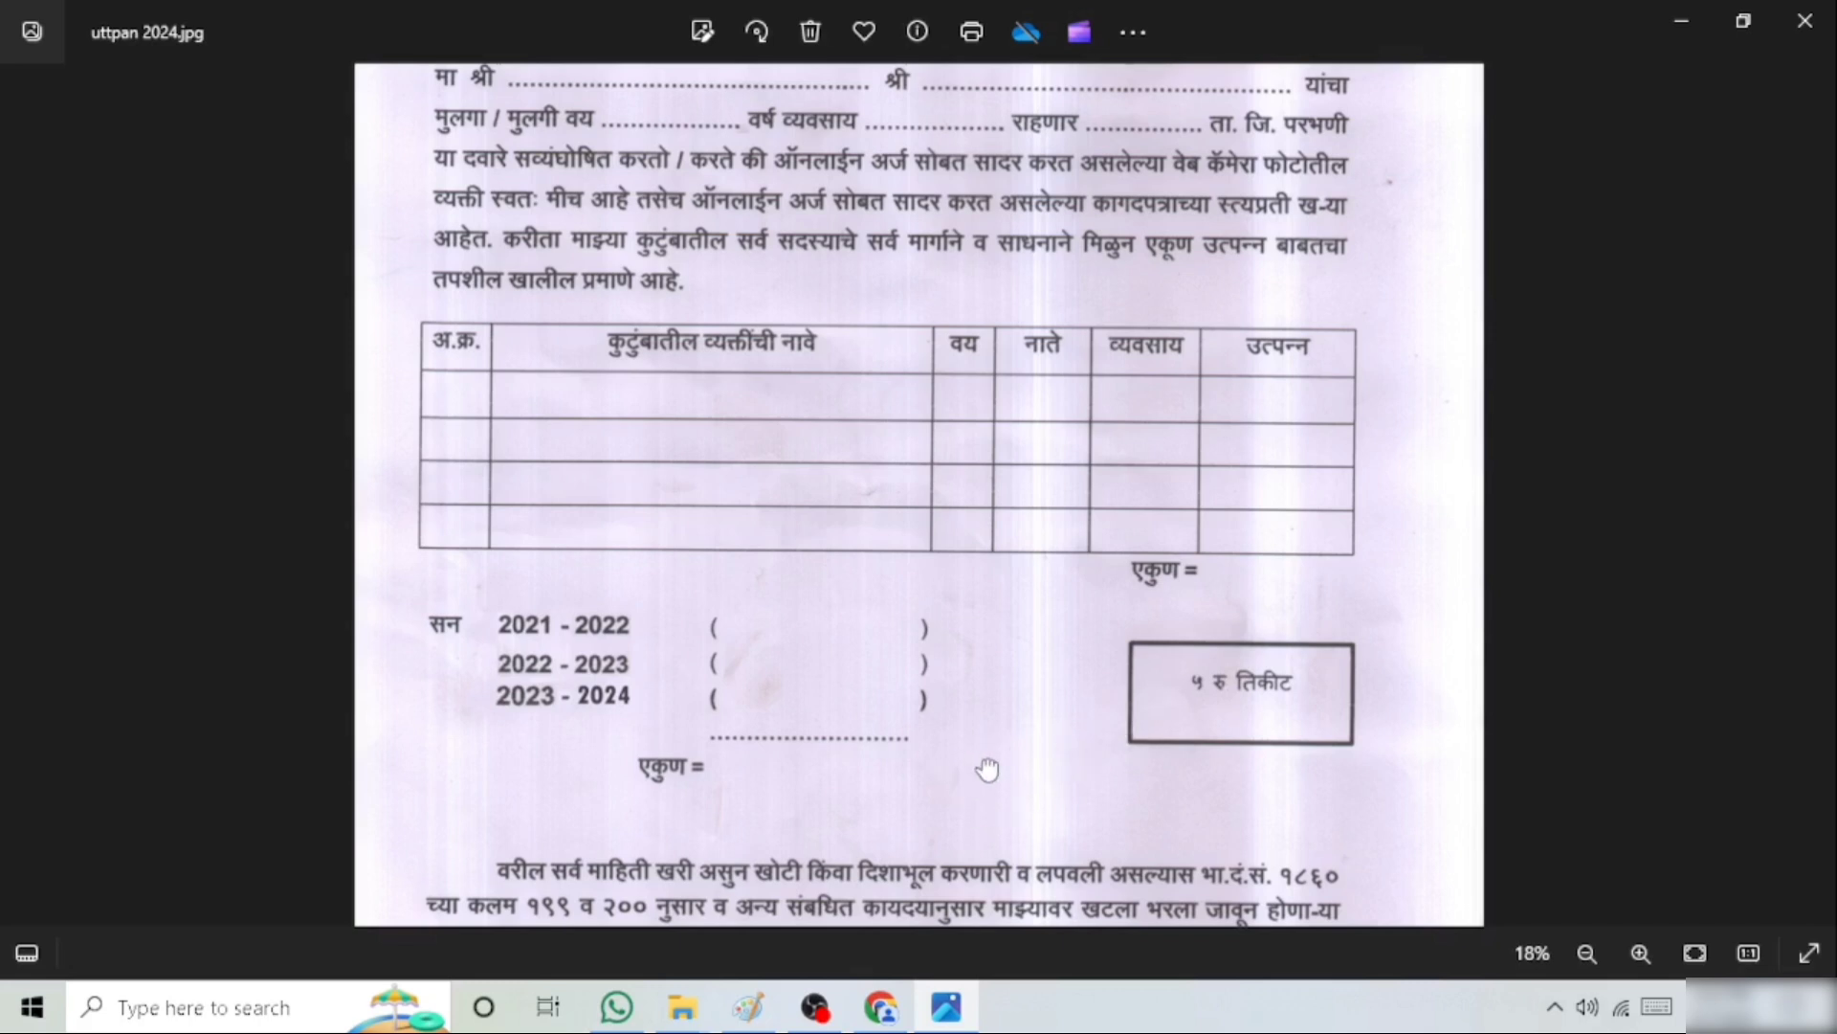
scroll(955, 499, down, 3)
scroll(954, 498, down, 2)
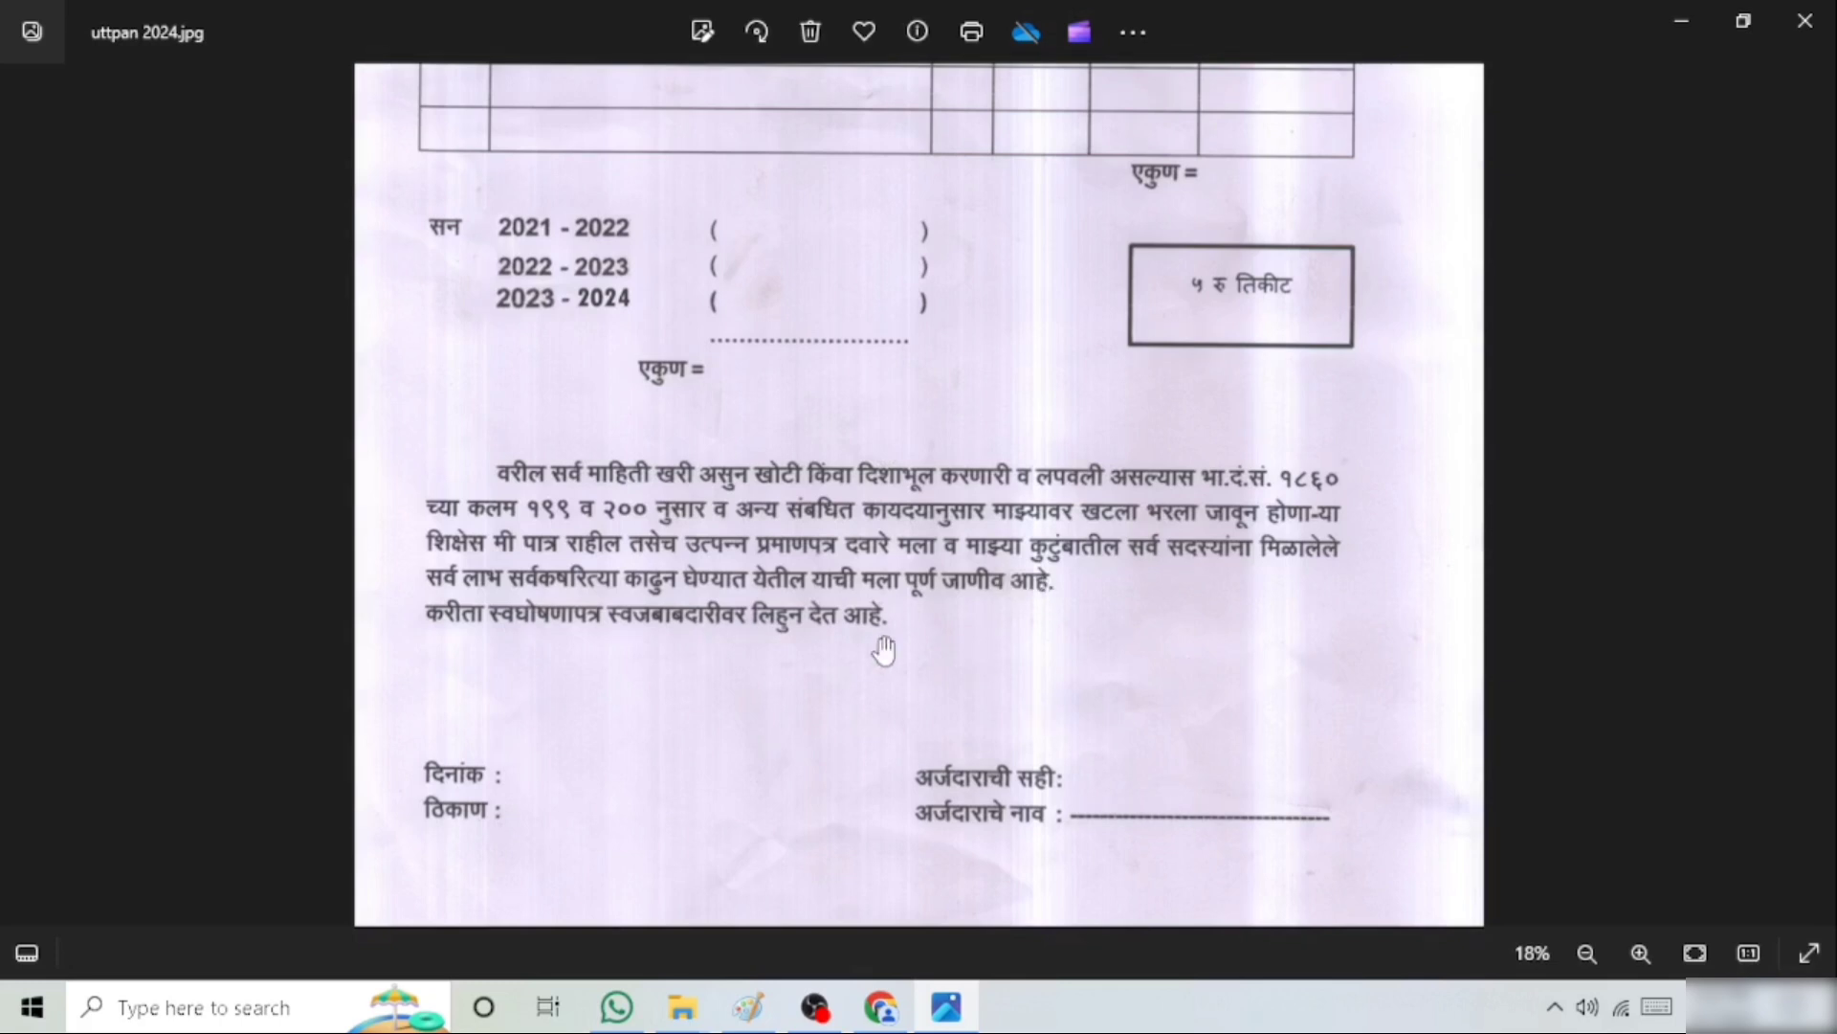
Switch back to the Revenue Department page in Chrome, upload the selected documents and read the resulting information message
click(881, 1005)
scroll(875, 724, down, 2)
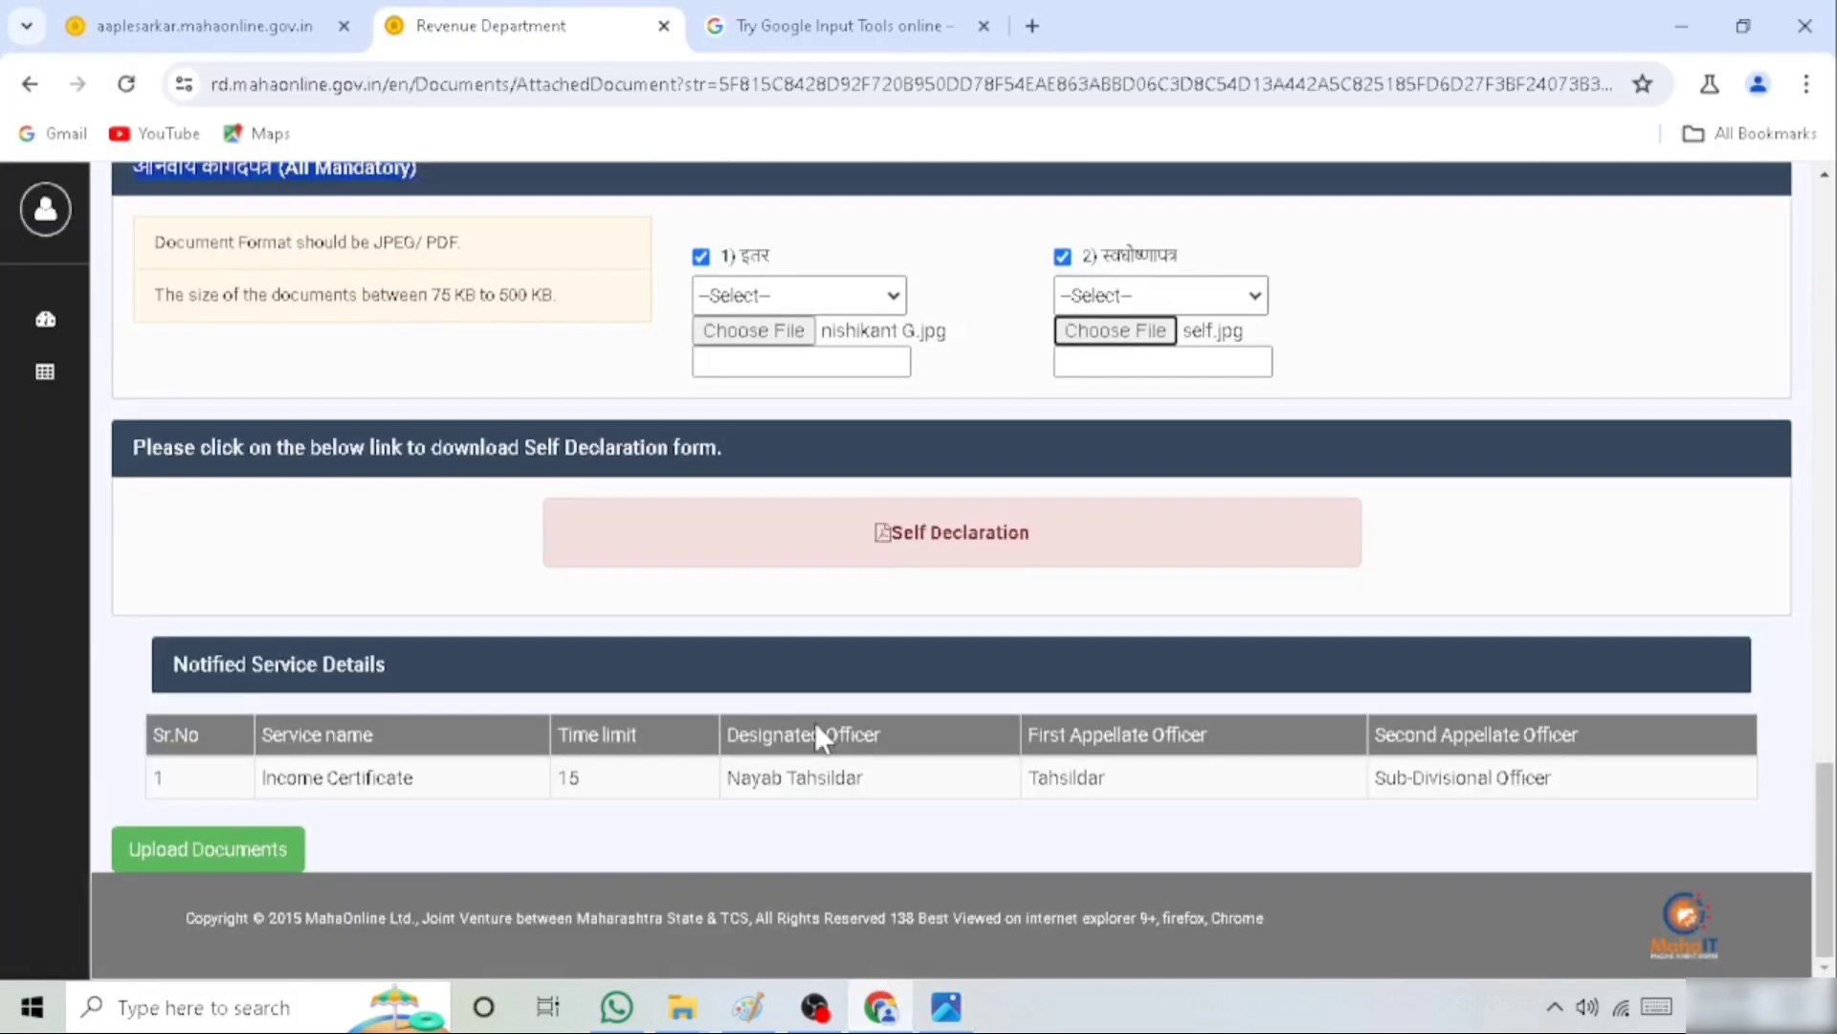
click(245, 864)
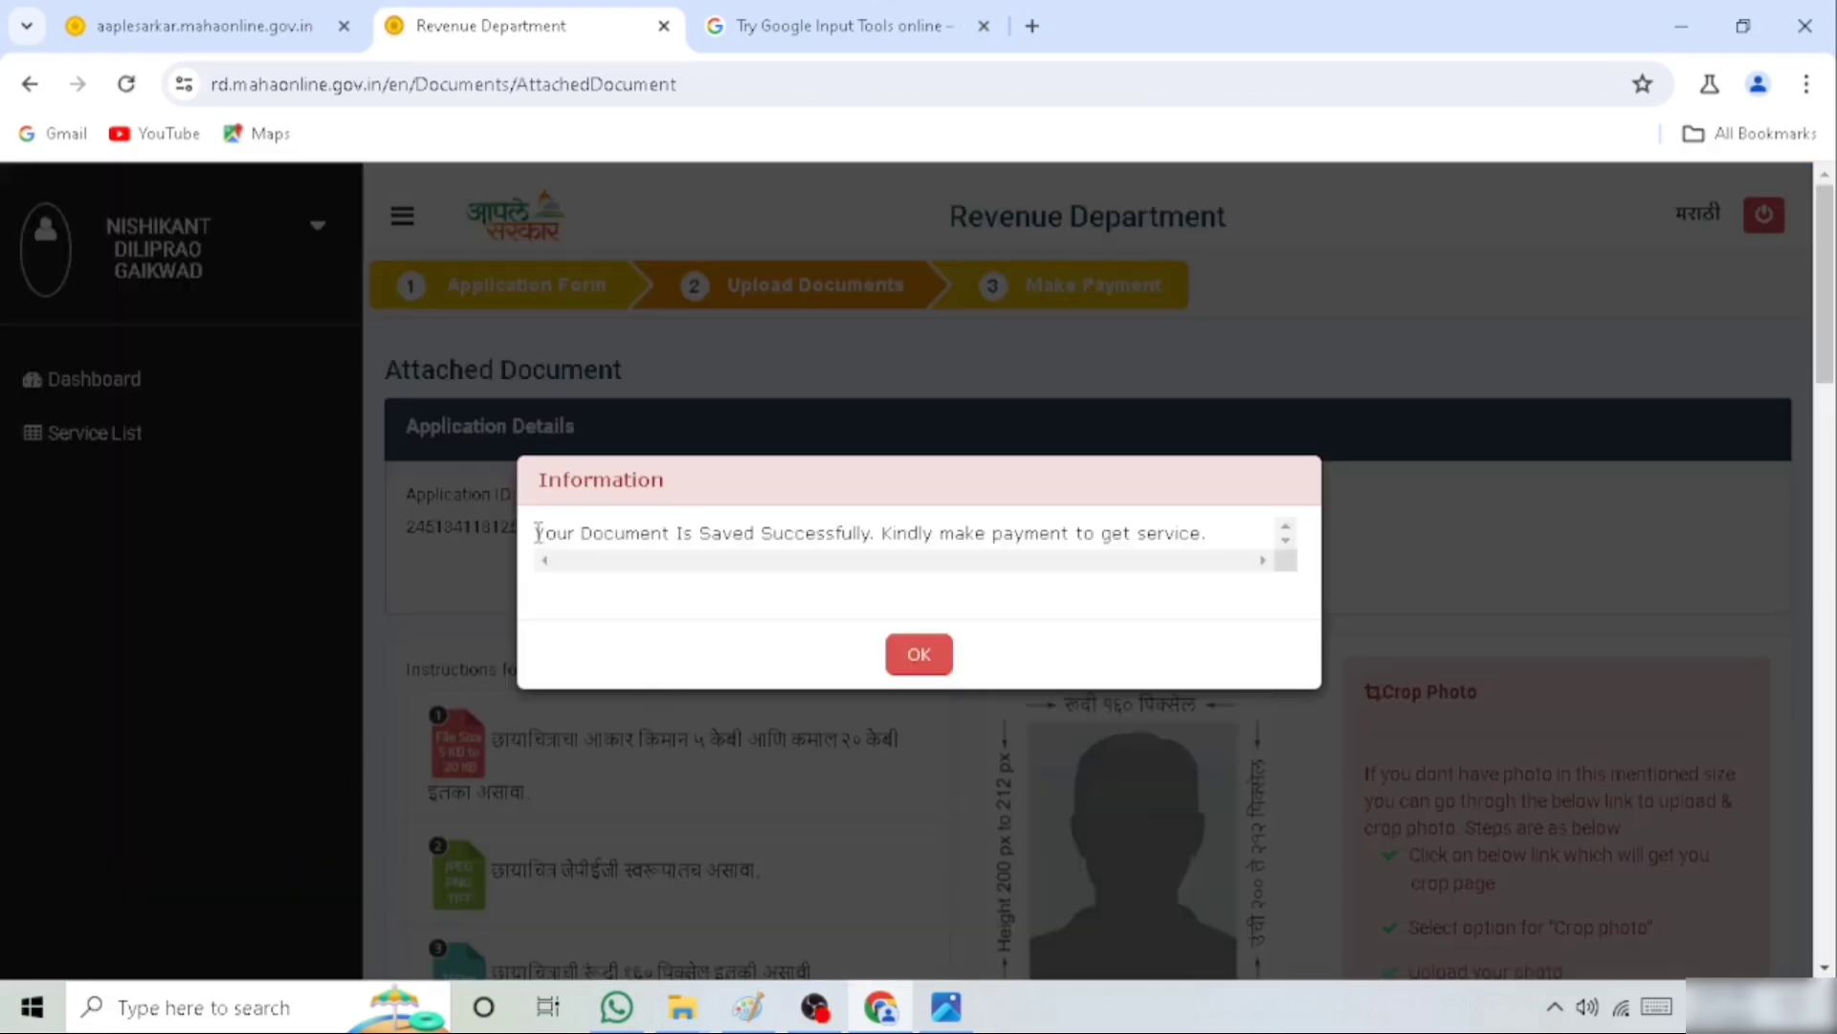
drag(534, 532, 1206, 533)
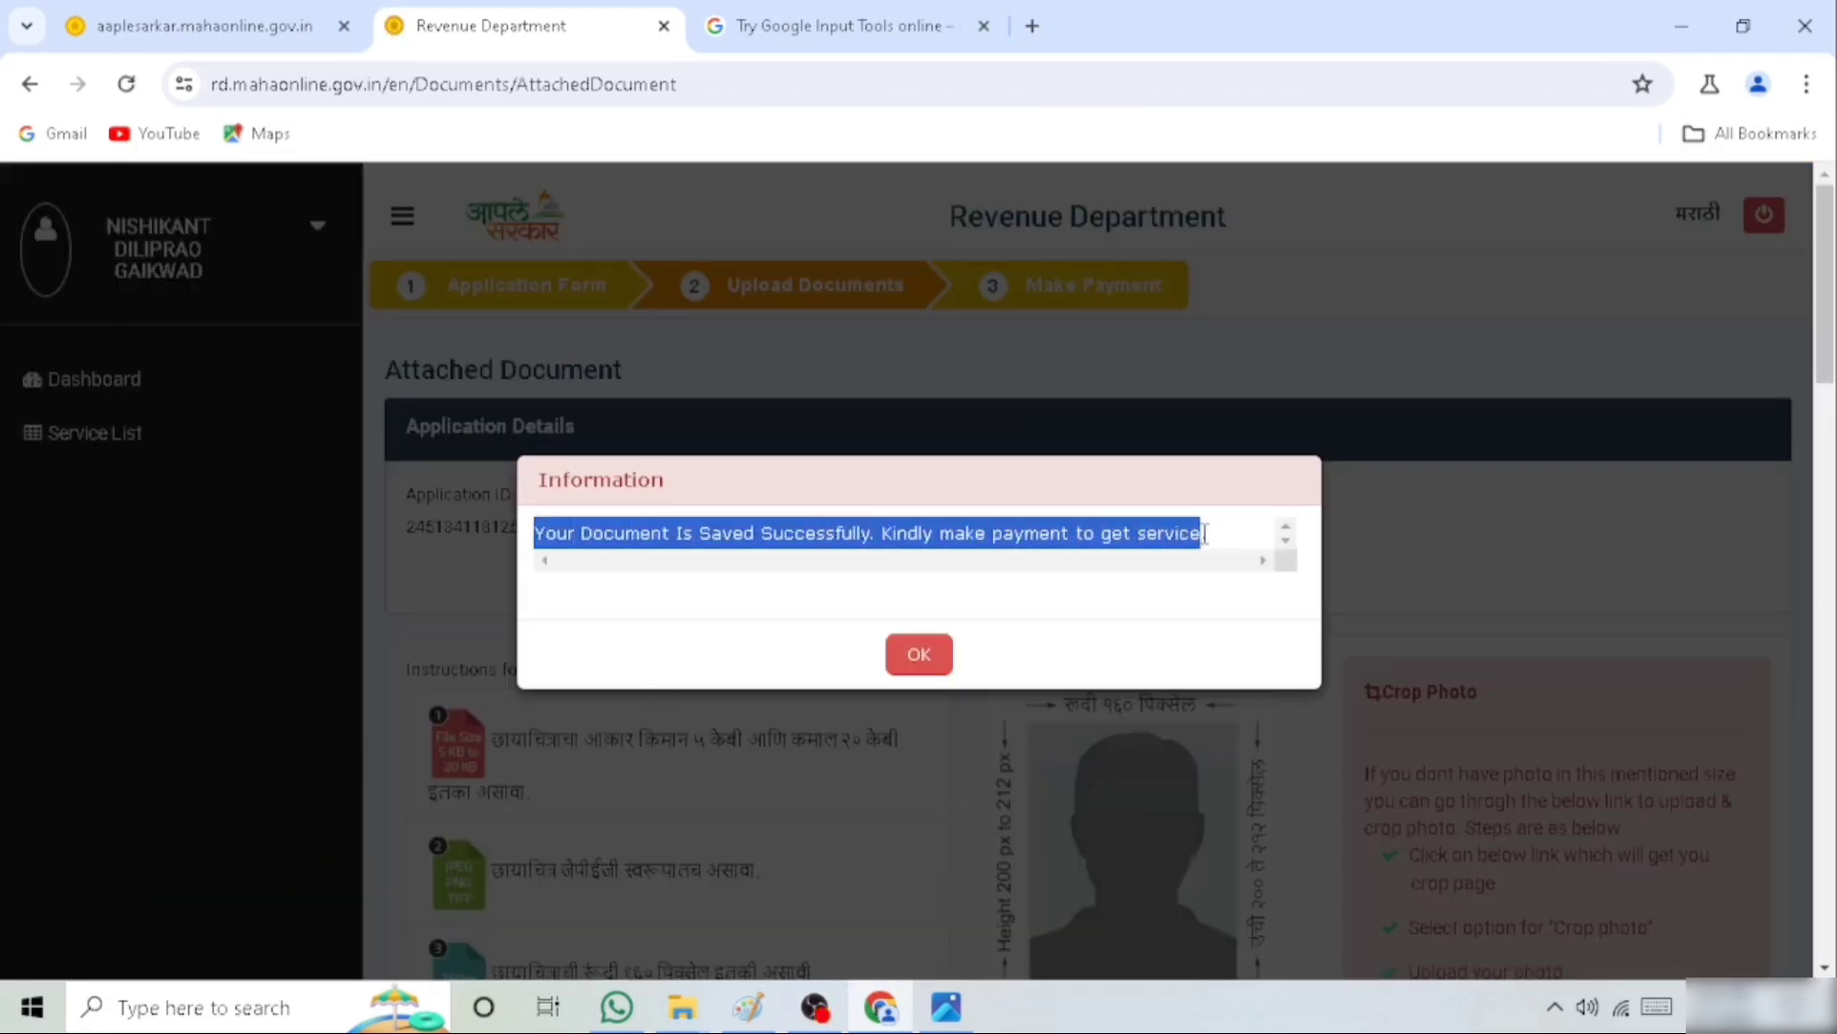
Dismiss the information message, review the application's fee summary from the application ID to the application date, and confirm the payment
click(927, 656)
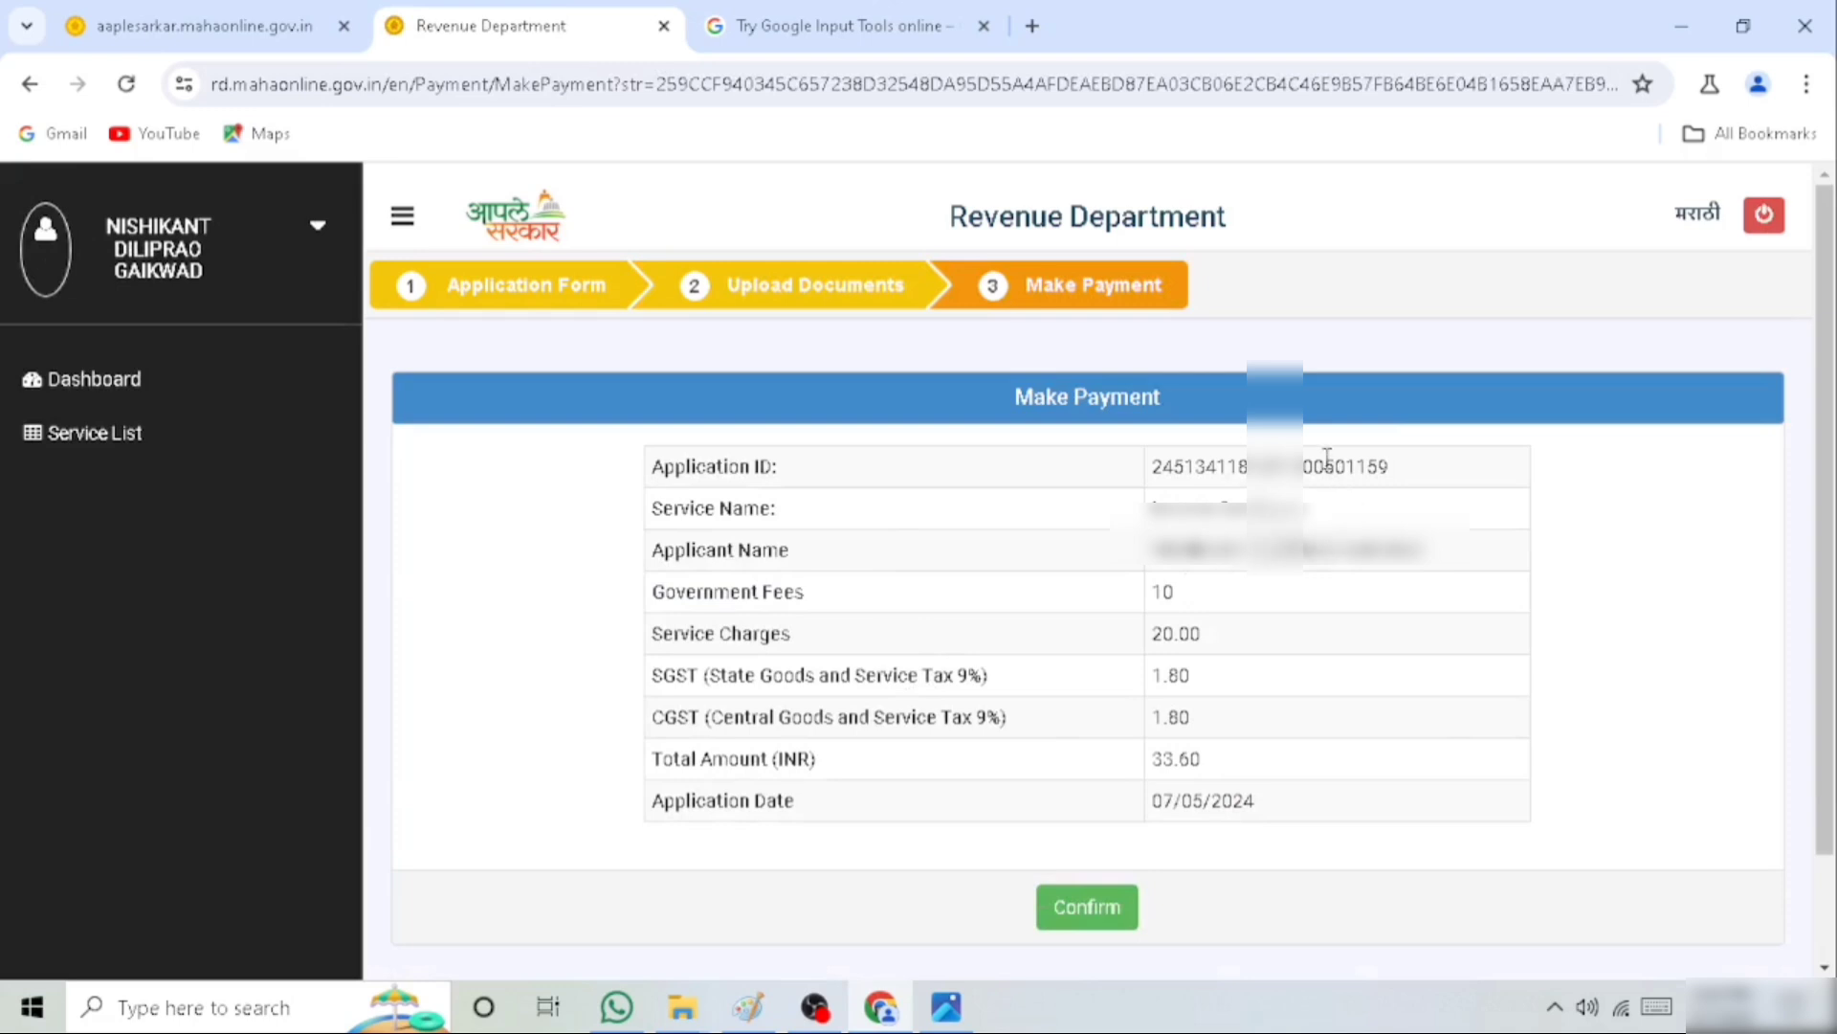
drag(1326, 458, 1407, 484)
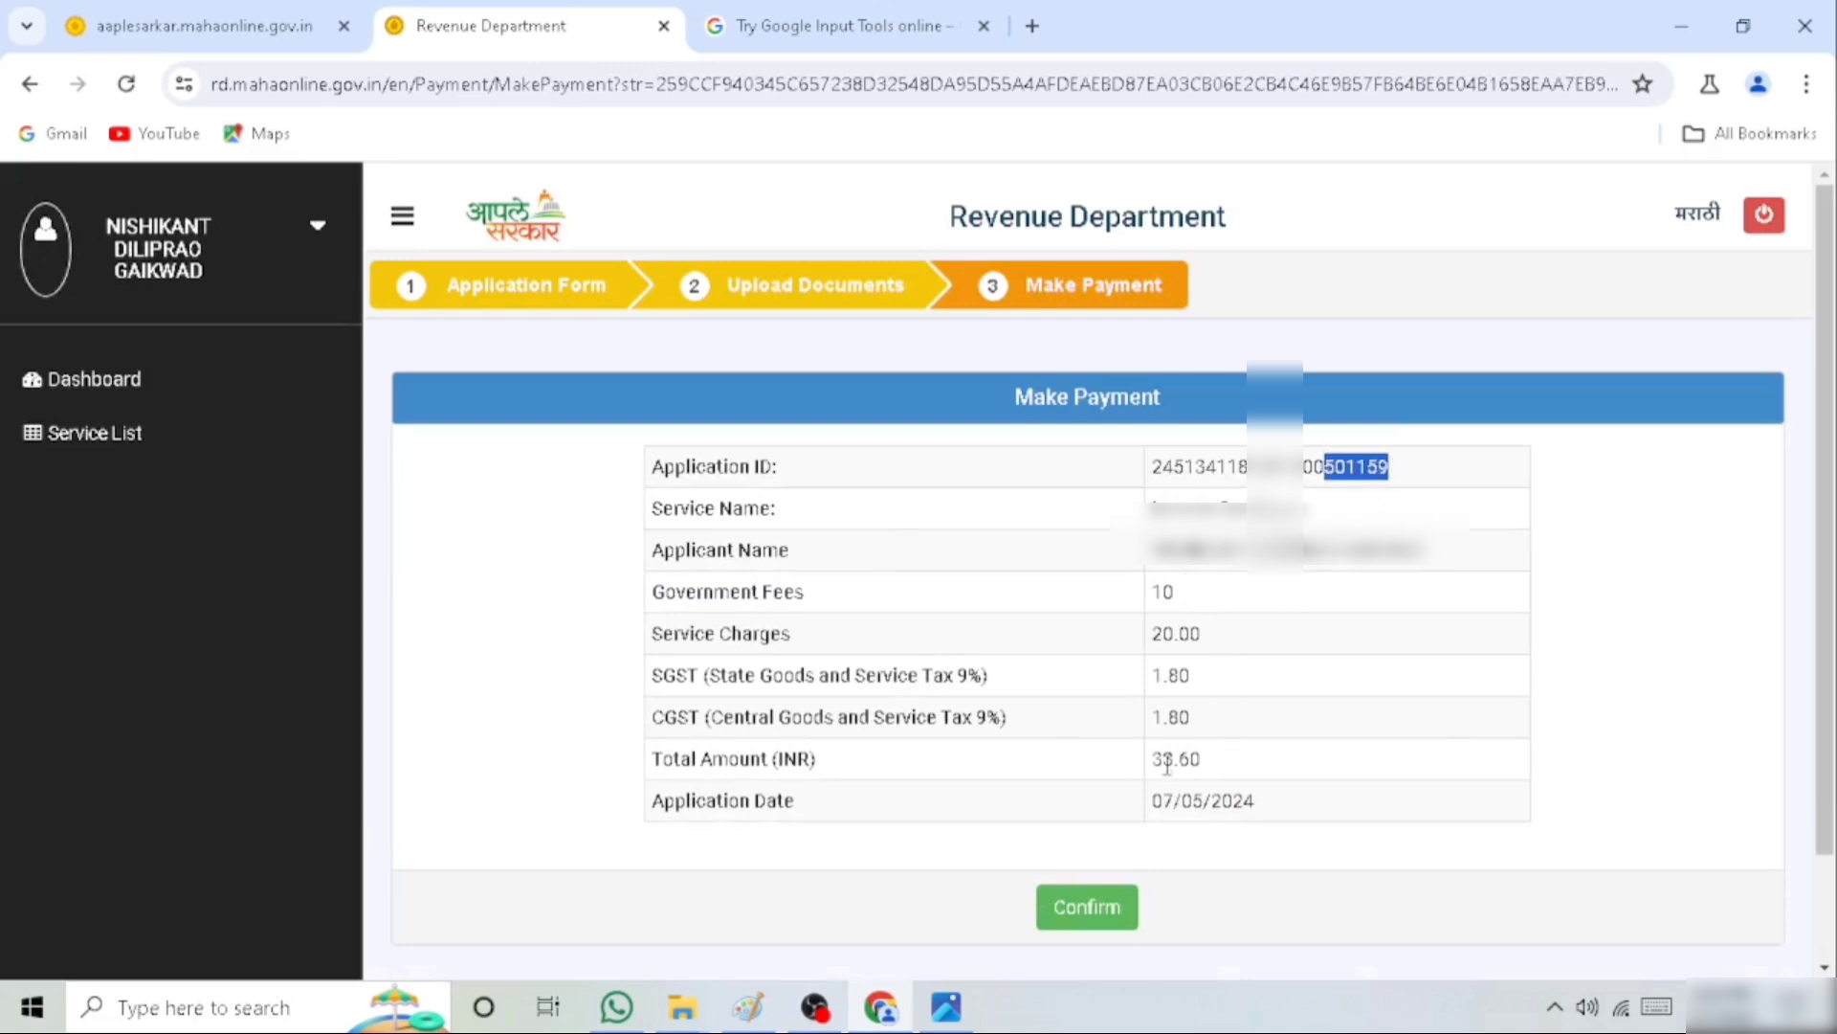
drag(1155, 758, 1292, 825)
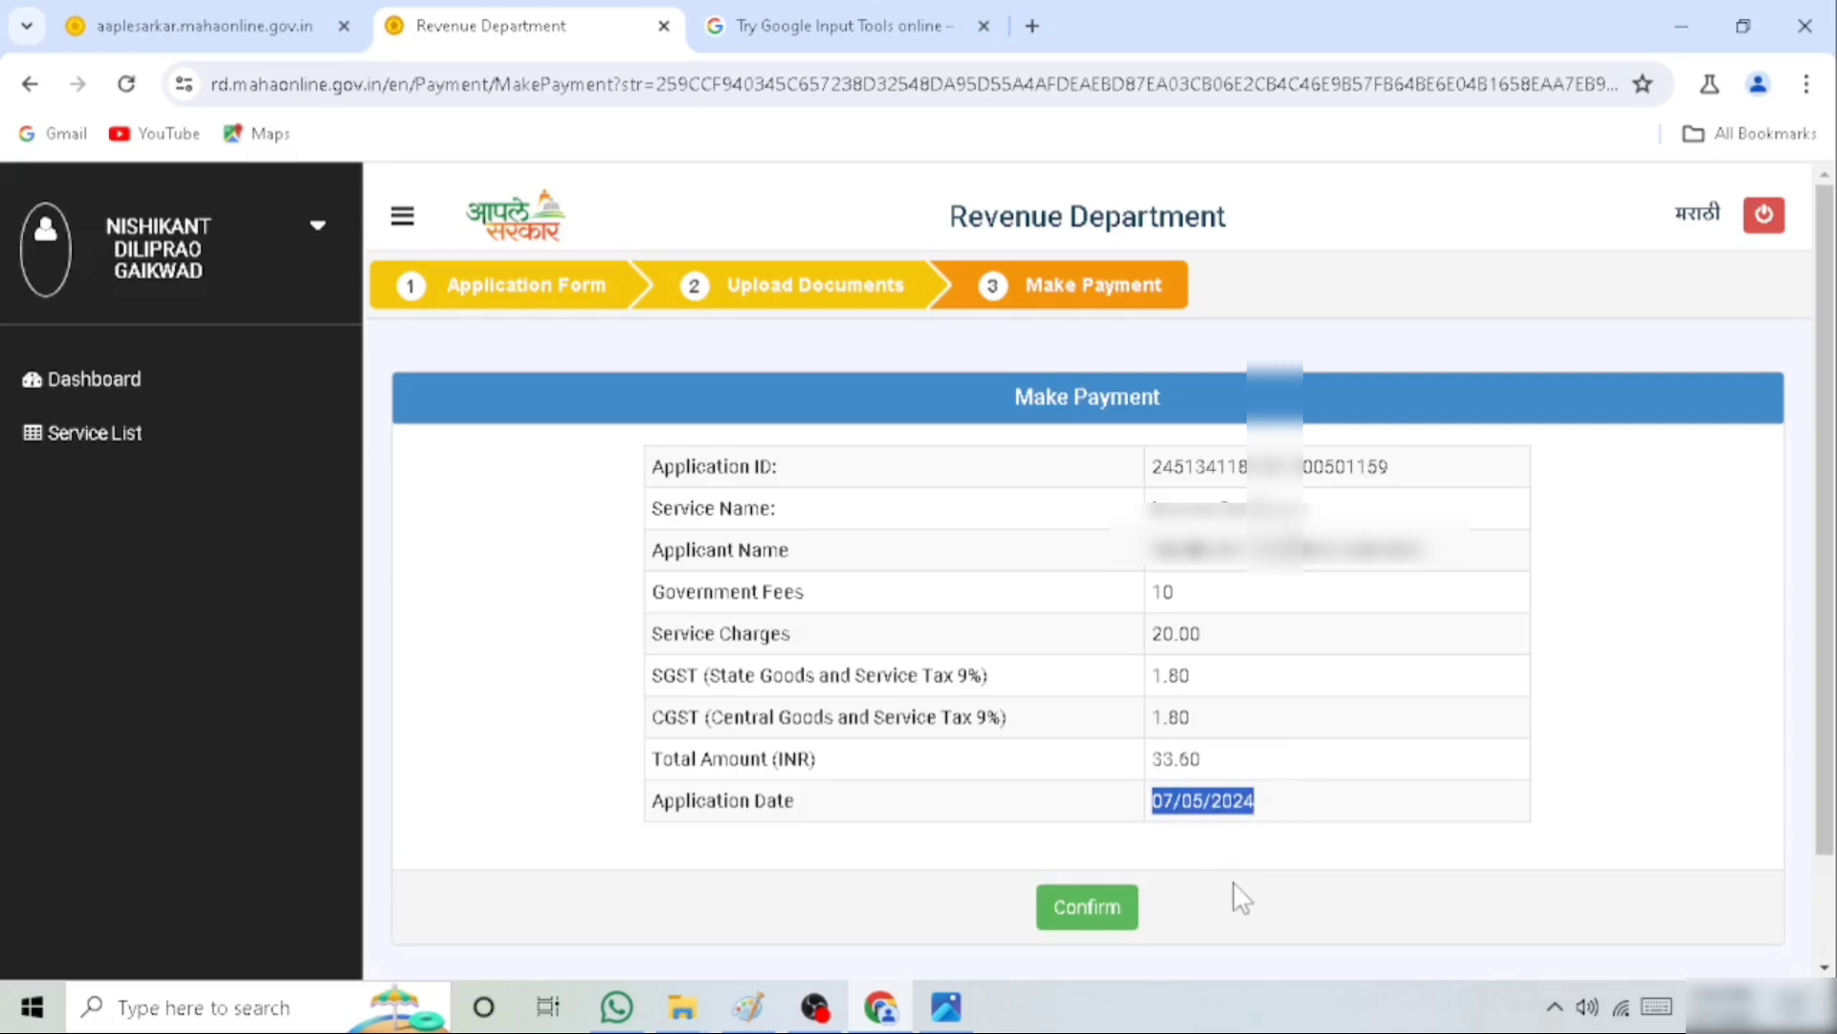
click(1085, 924)
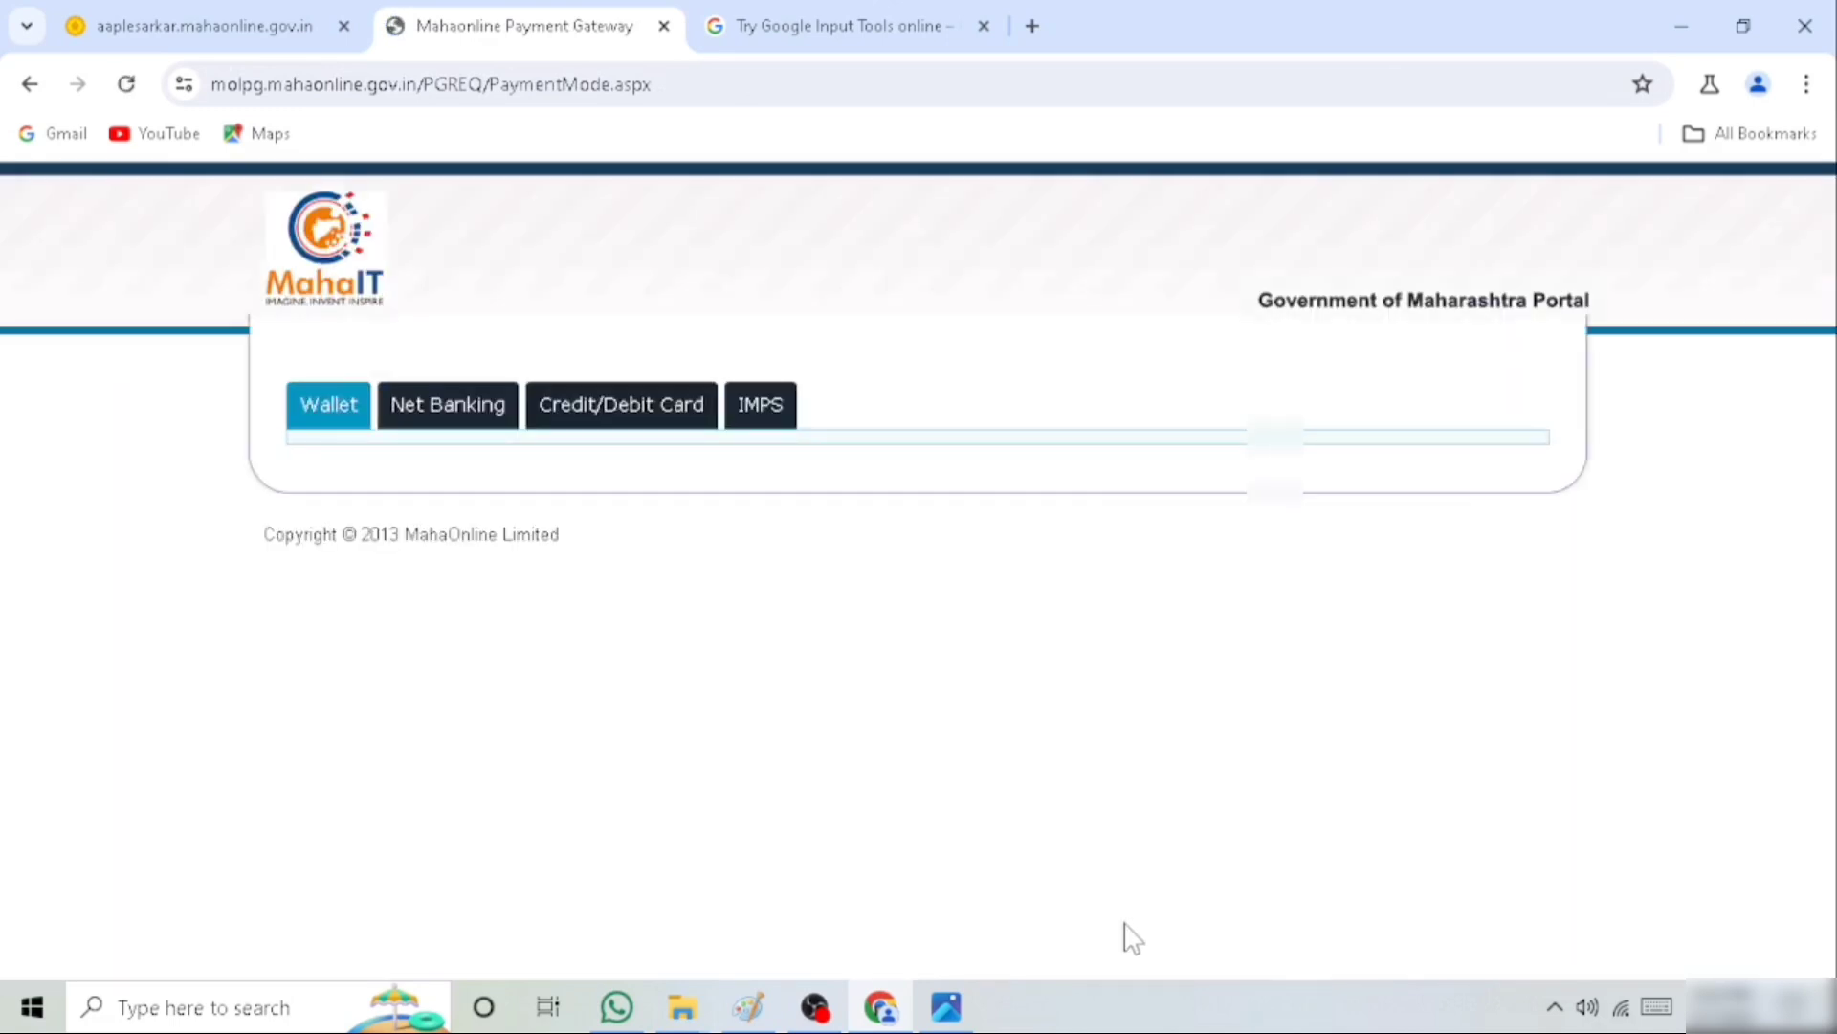
Choose PayGov (Credit/Debit Card) Master/Visa/Rupay as the payment mode and proceed to the payment gateway
click(635, 415)
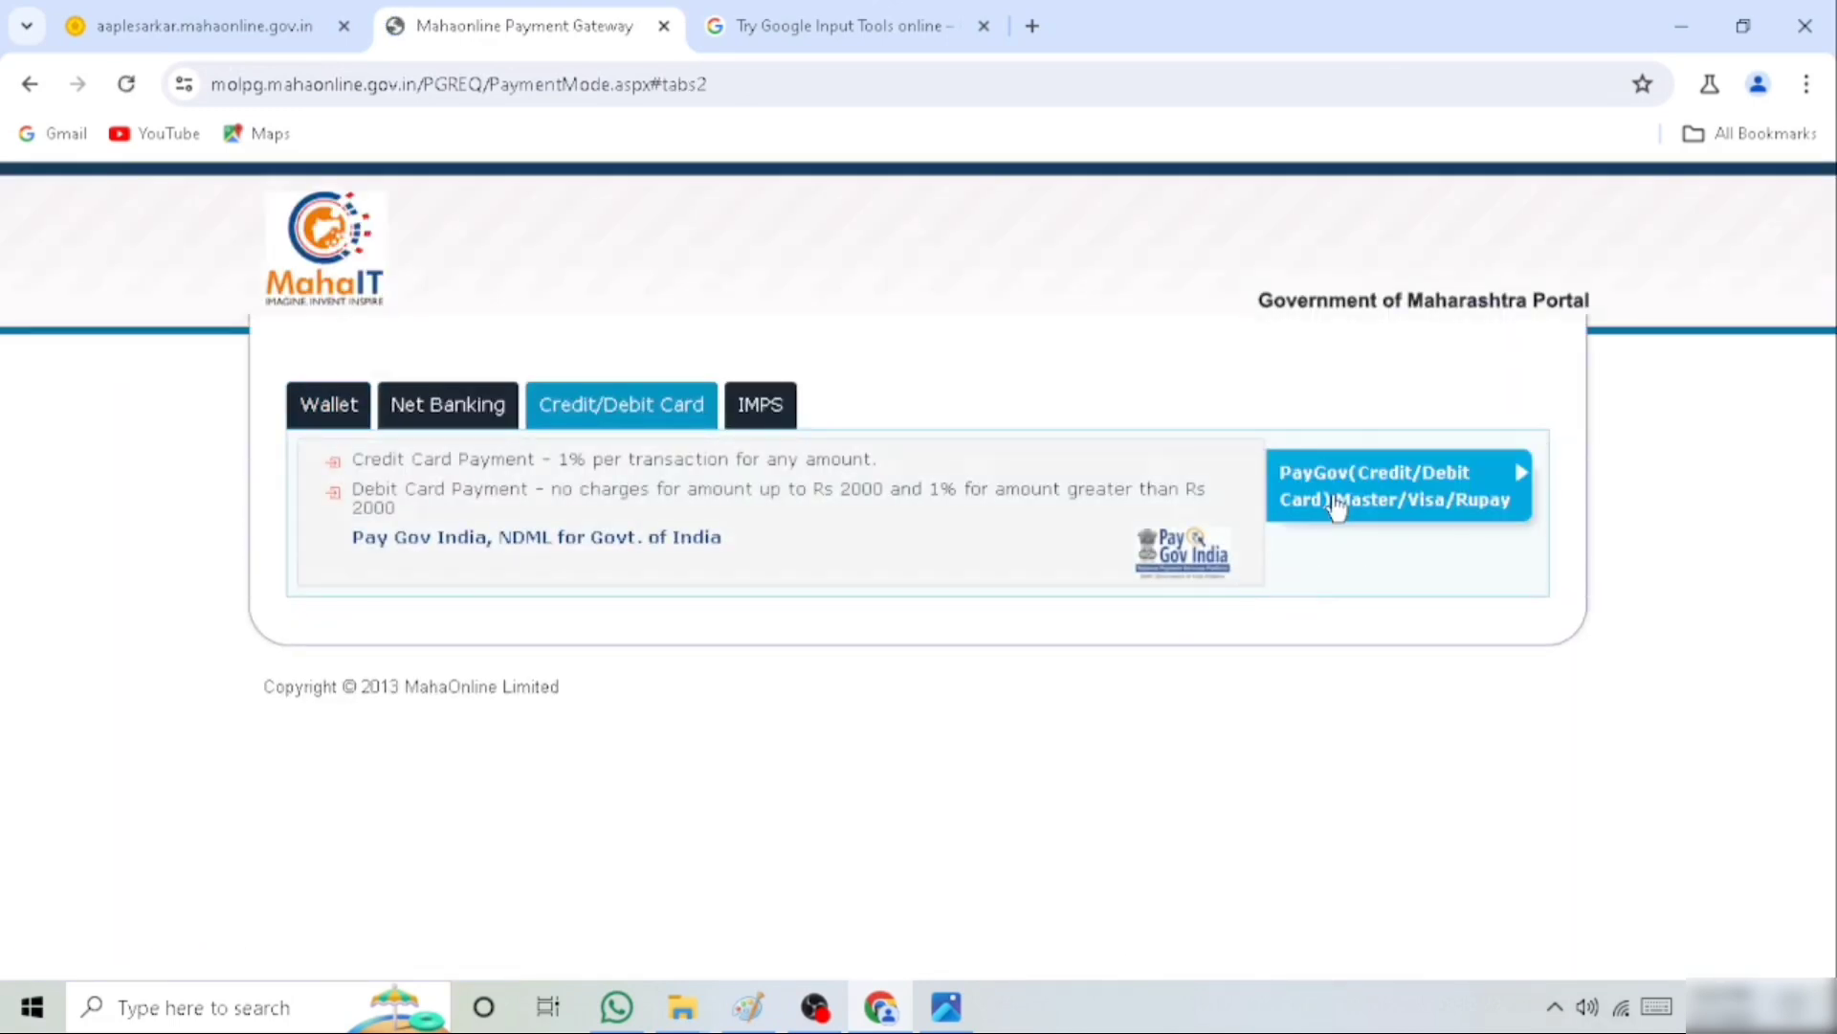
click(1325, 517)
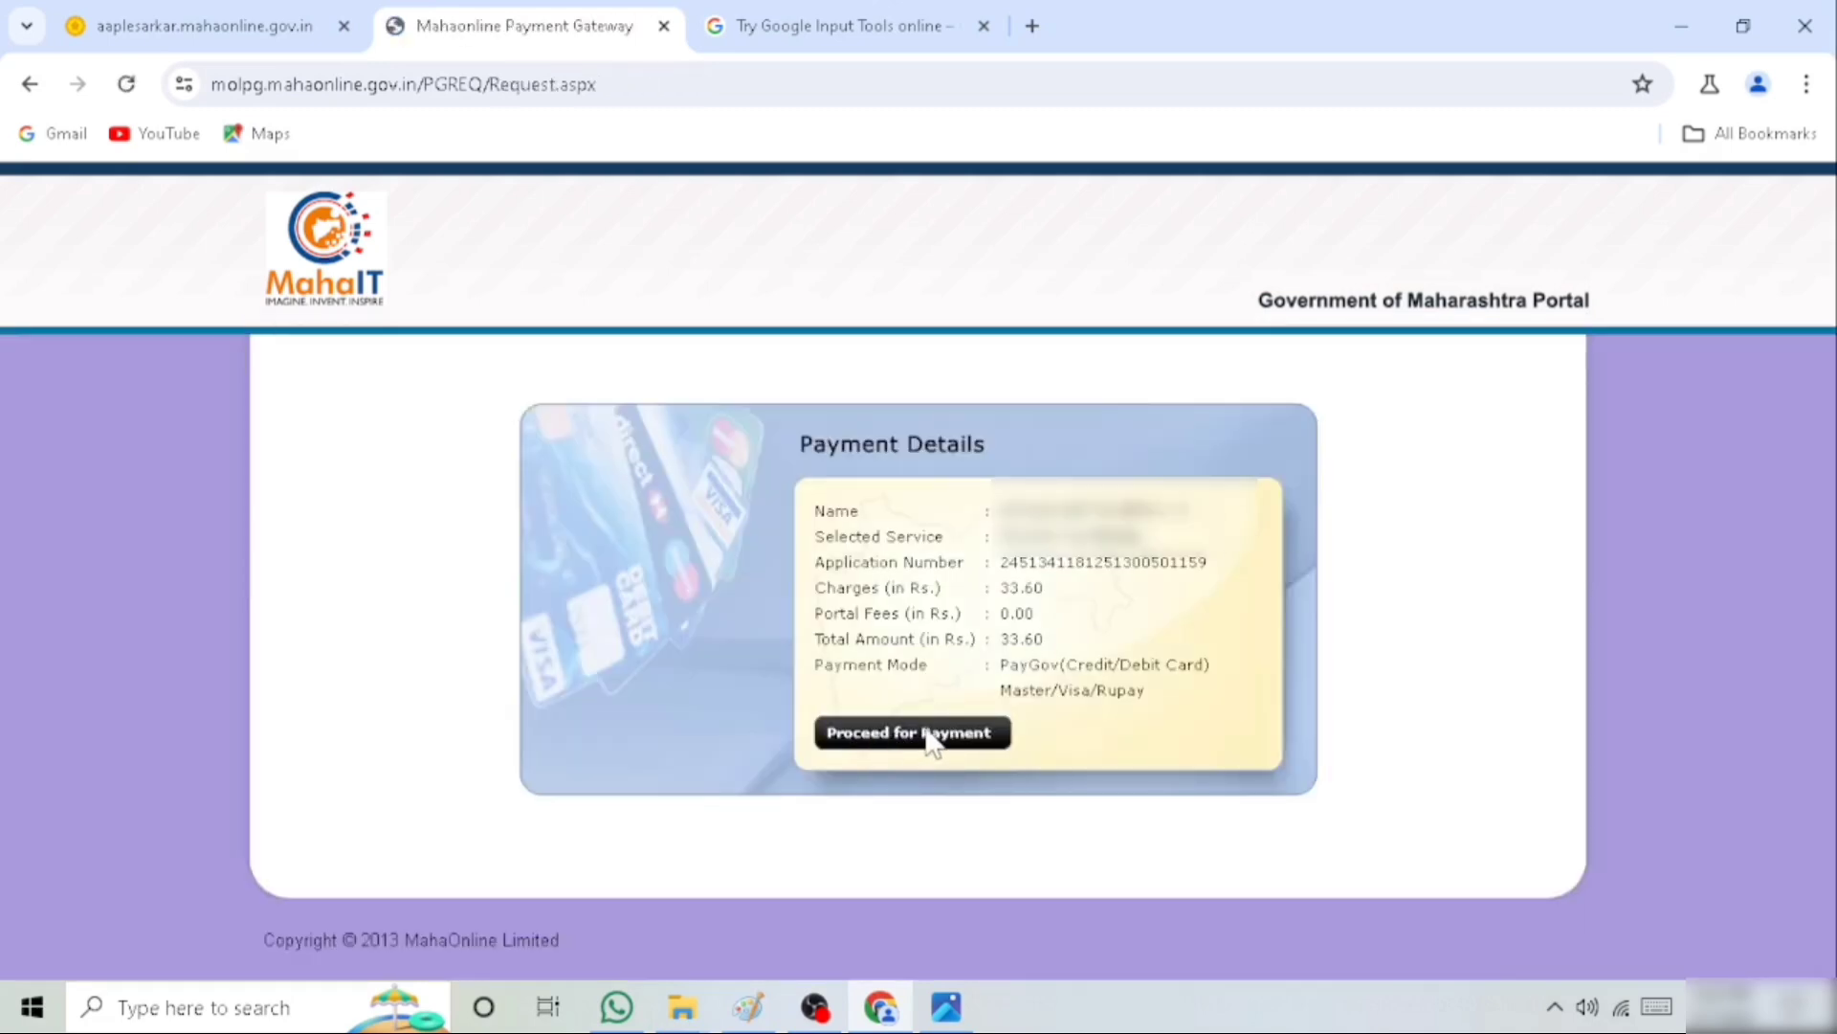
click(931, 744)
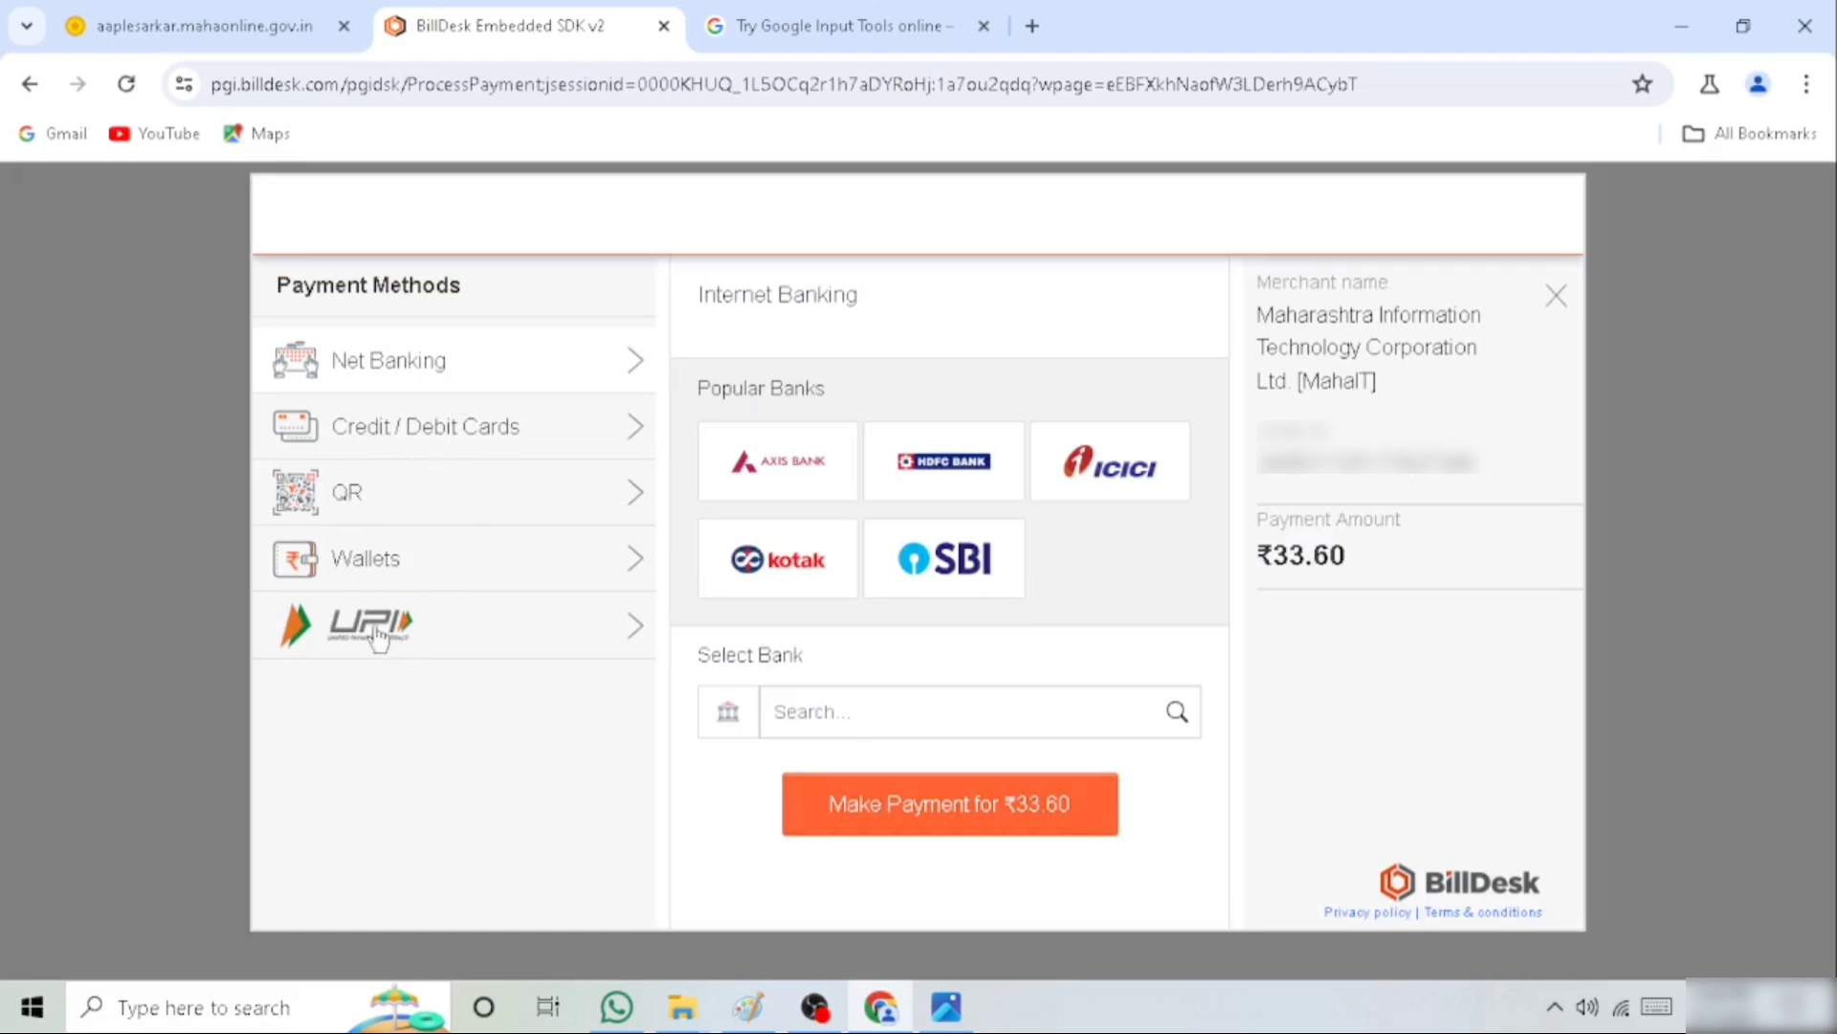
Select QR as the payment method with BHIM UPI and make the ₹33.60 payment
click(370, 513)
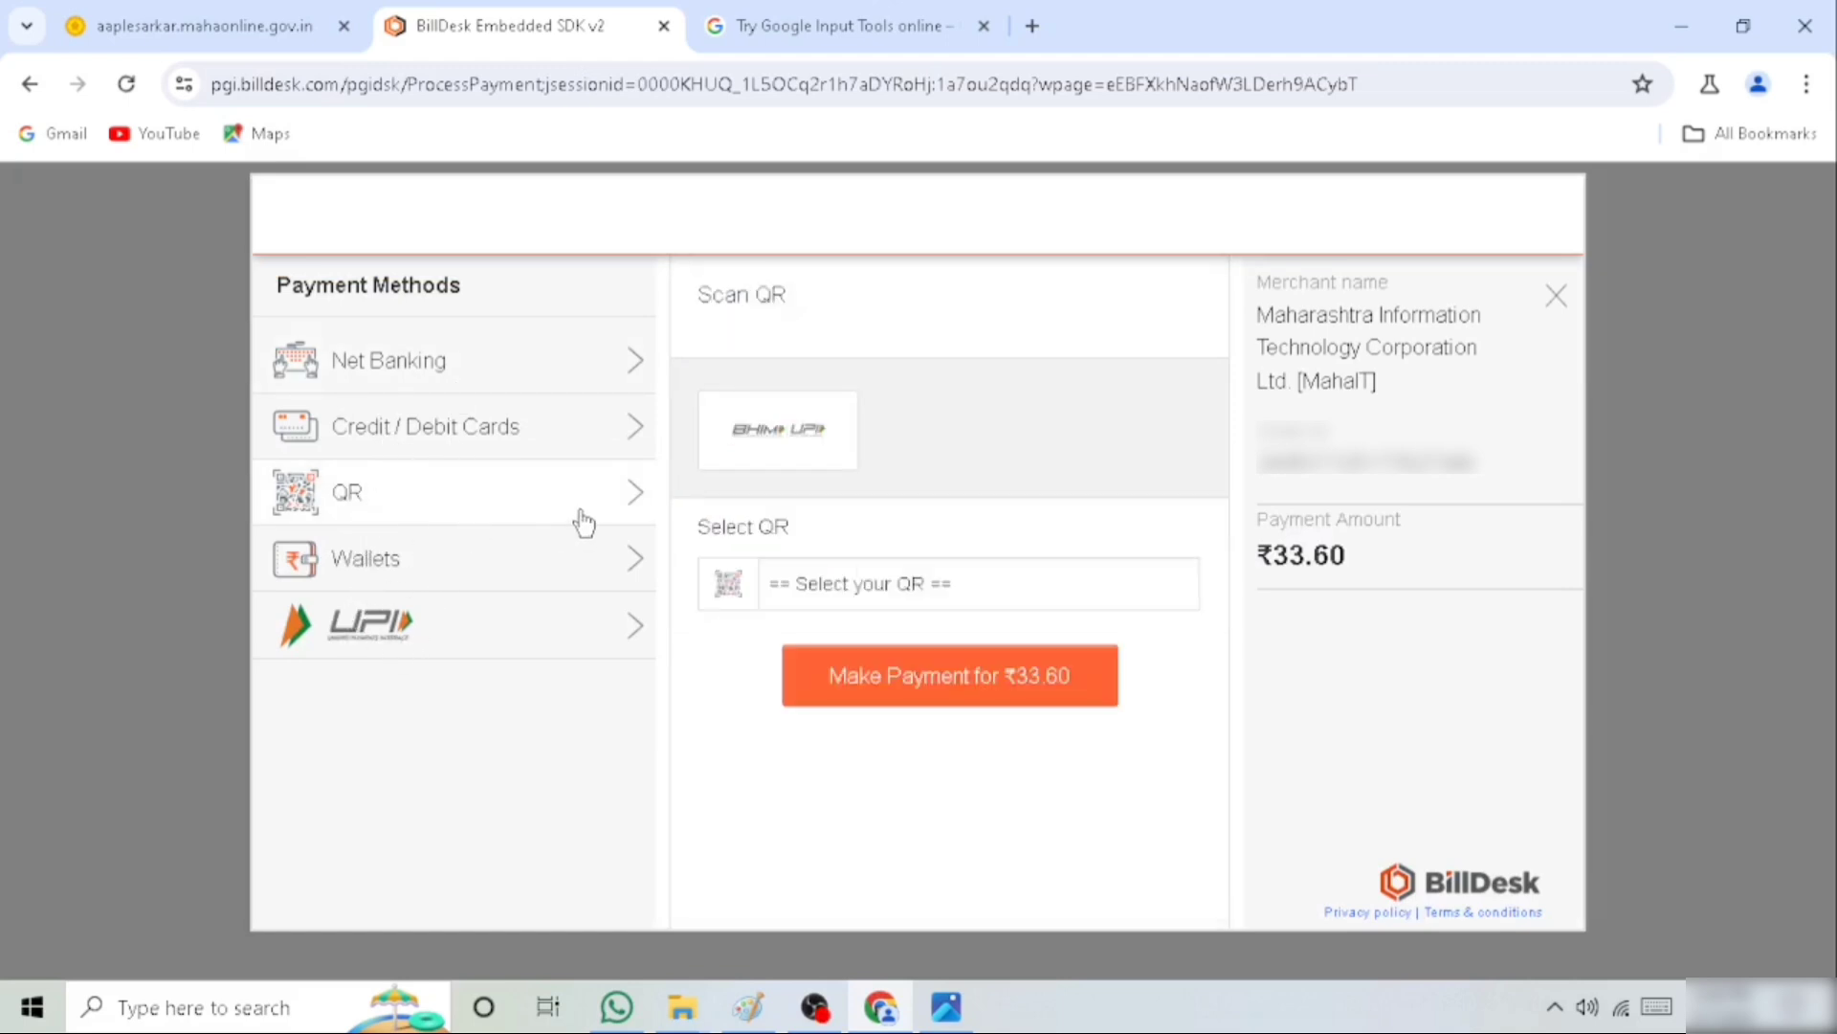
click(836, 593)
click(813, 648)
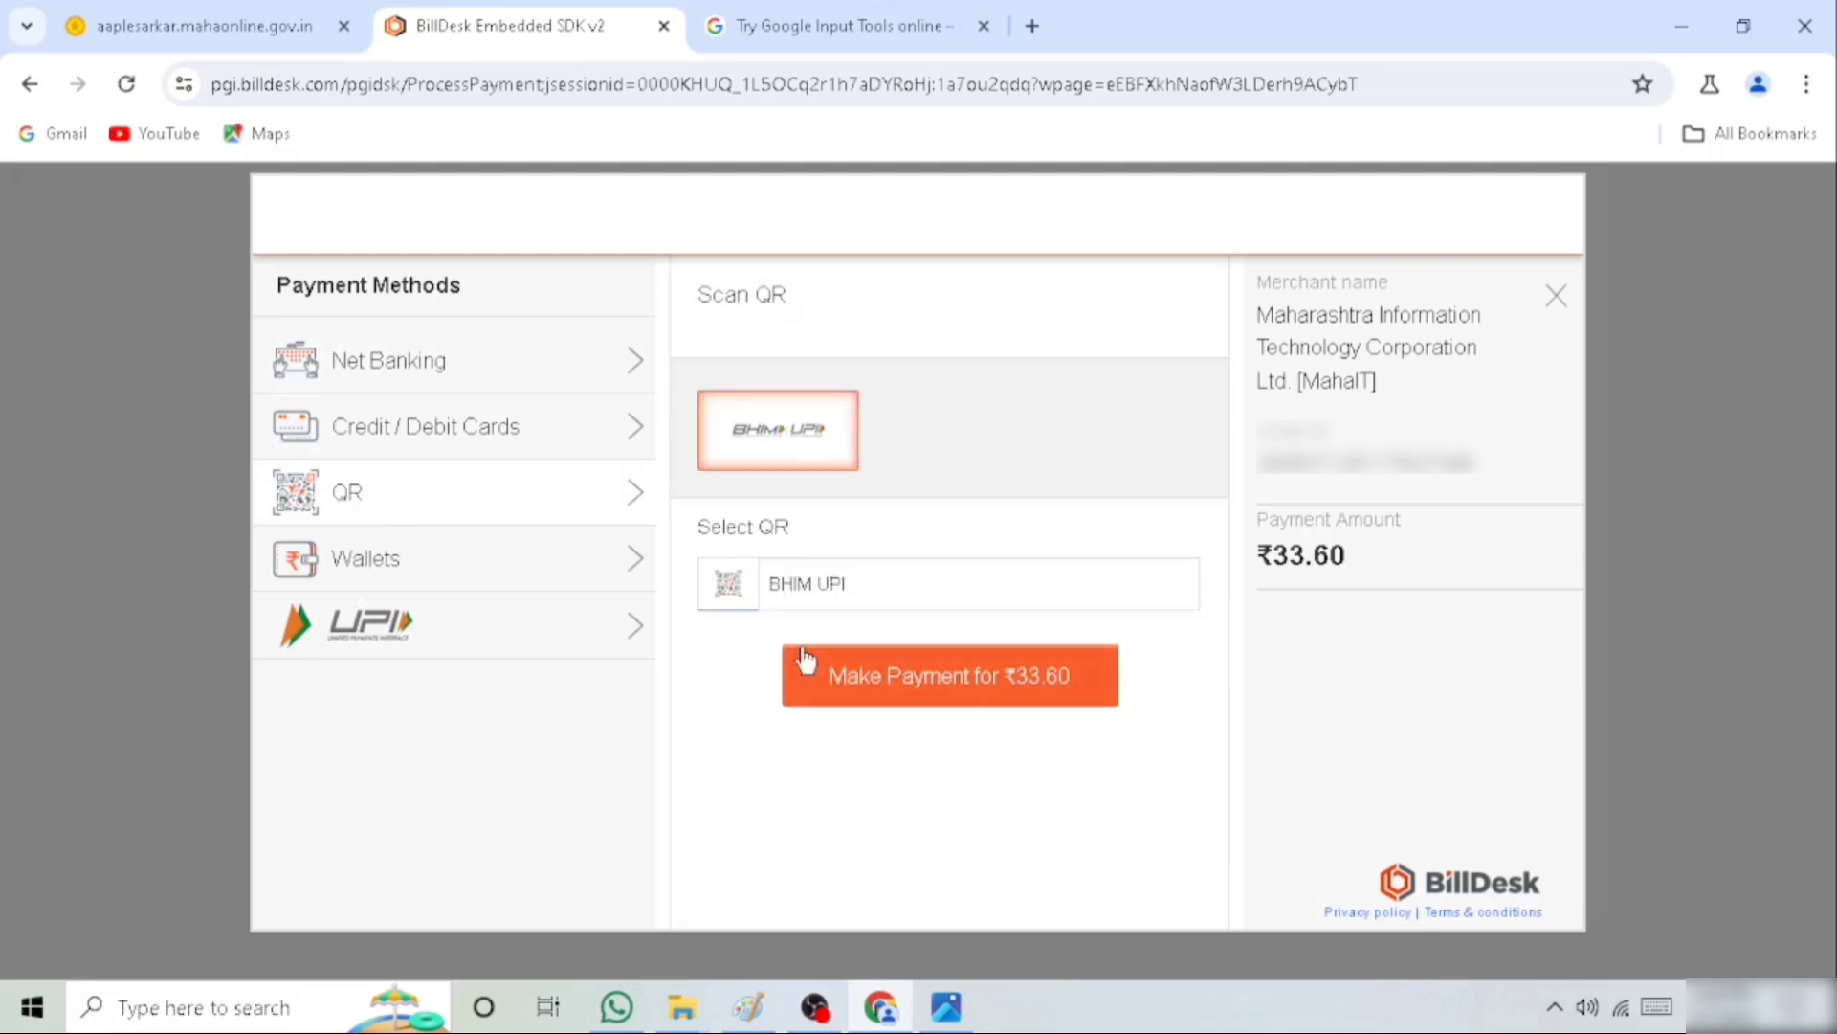
click(948, 699)
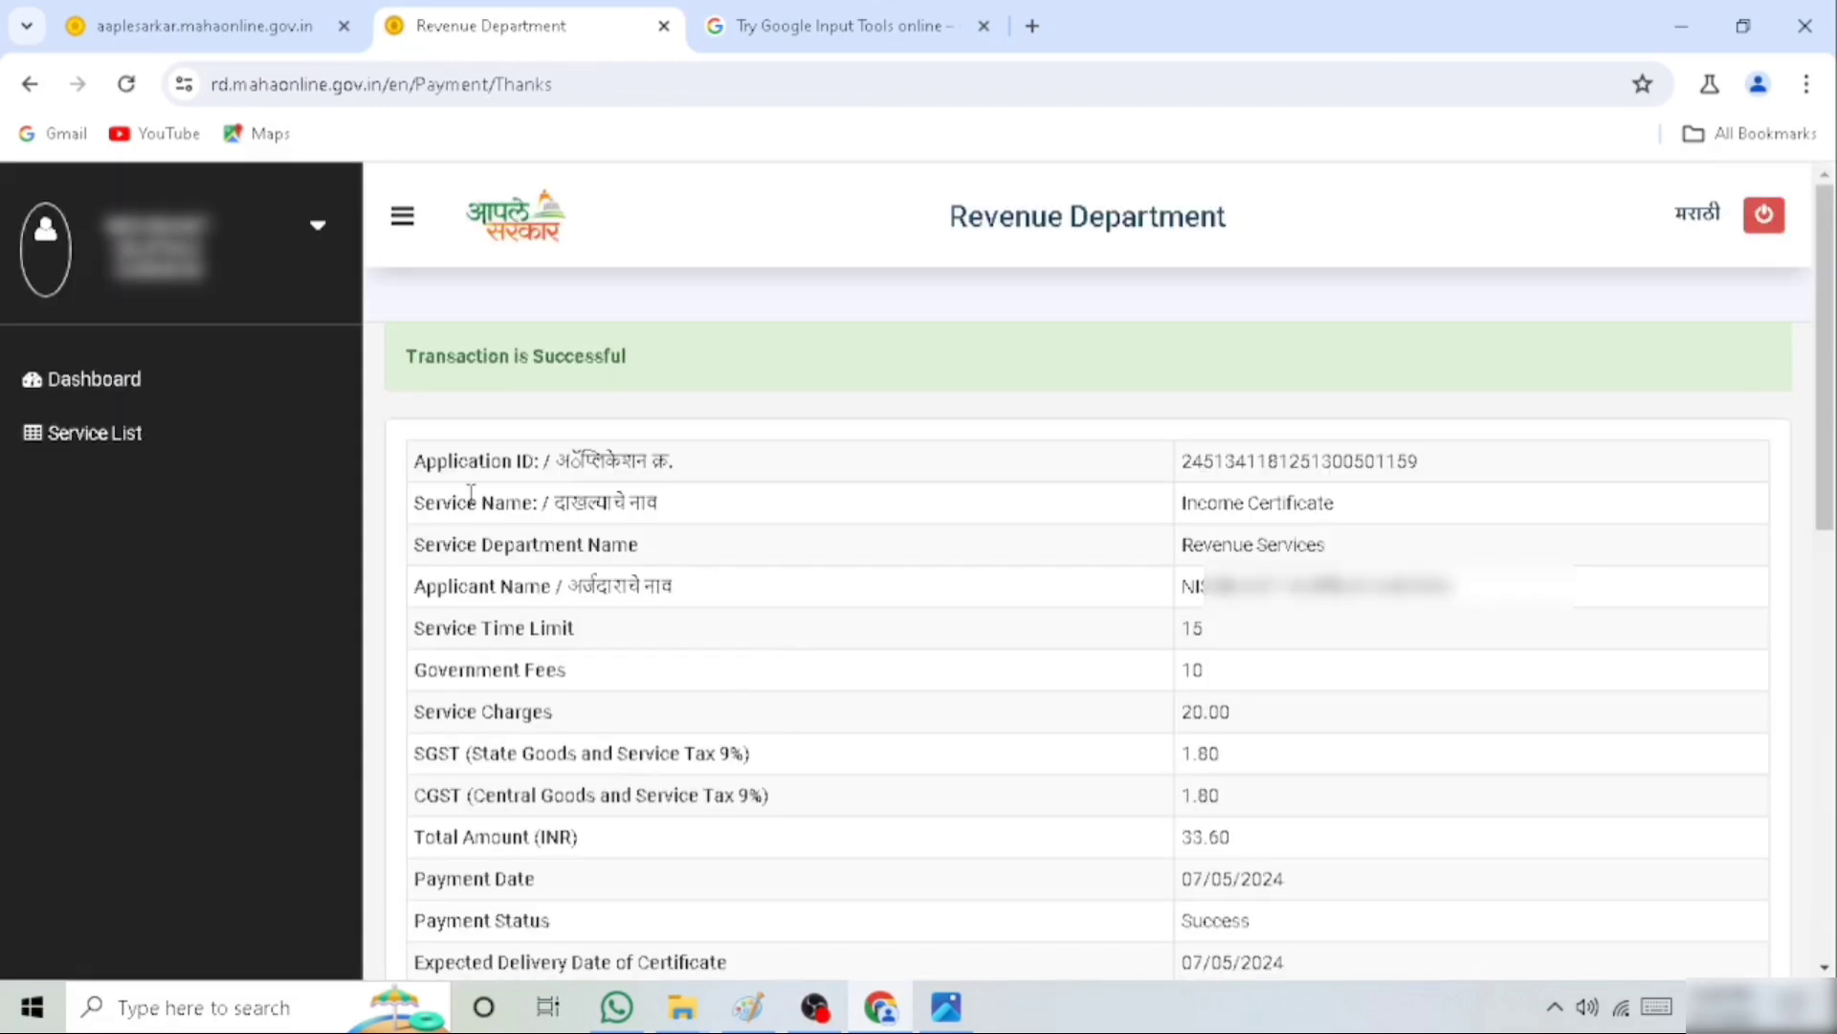
Examine the payment receipt, from the transaction status and application ID to the designated officers and the documents attached by the user
drag(400, 358, 635, 377)
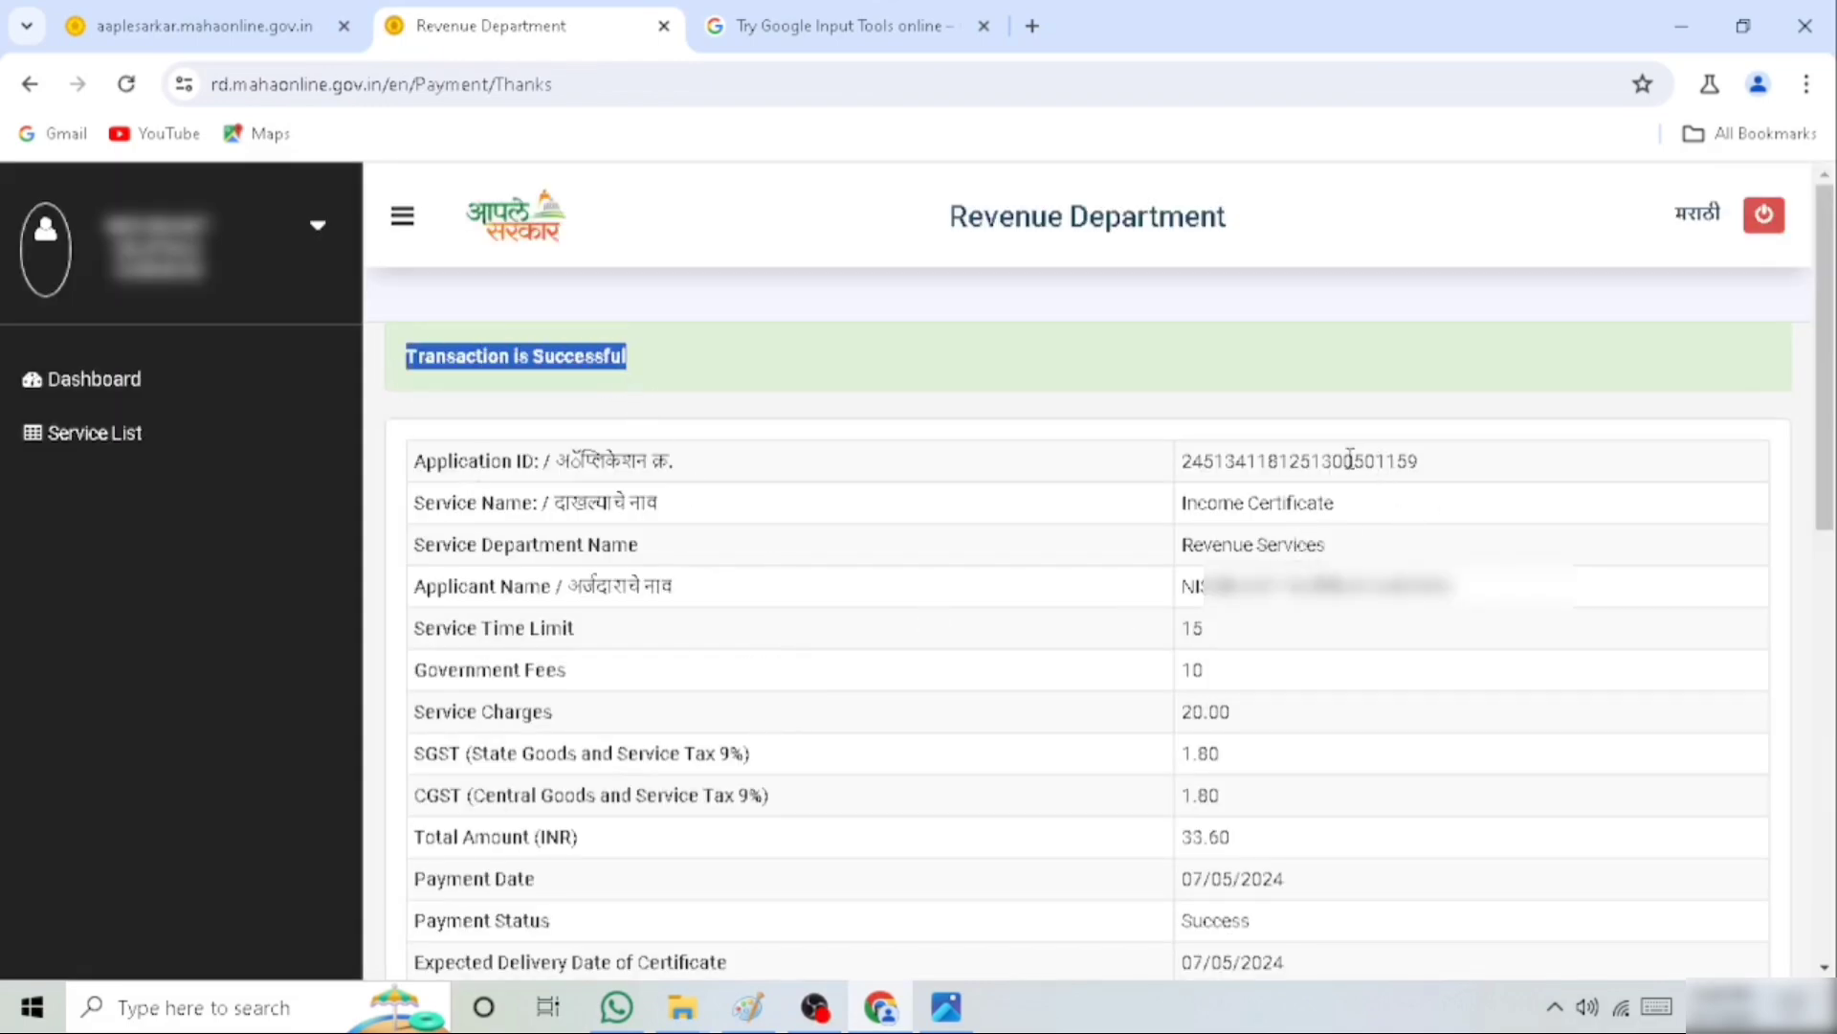
drag(1355, 463, 1452, 471)
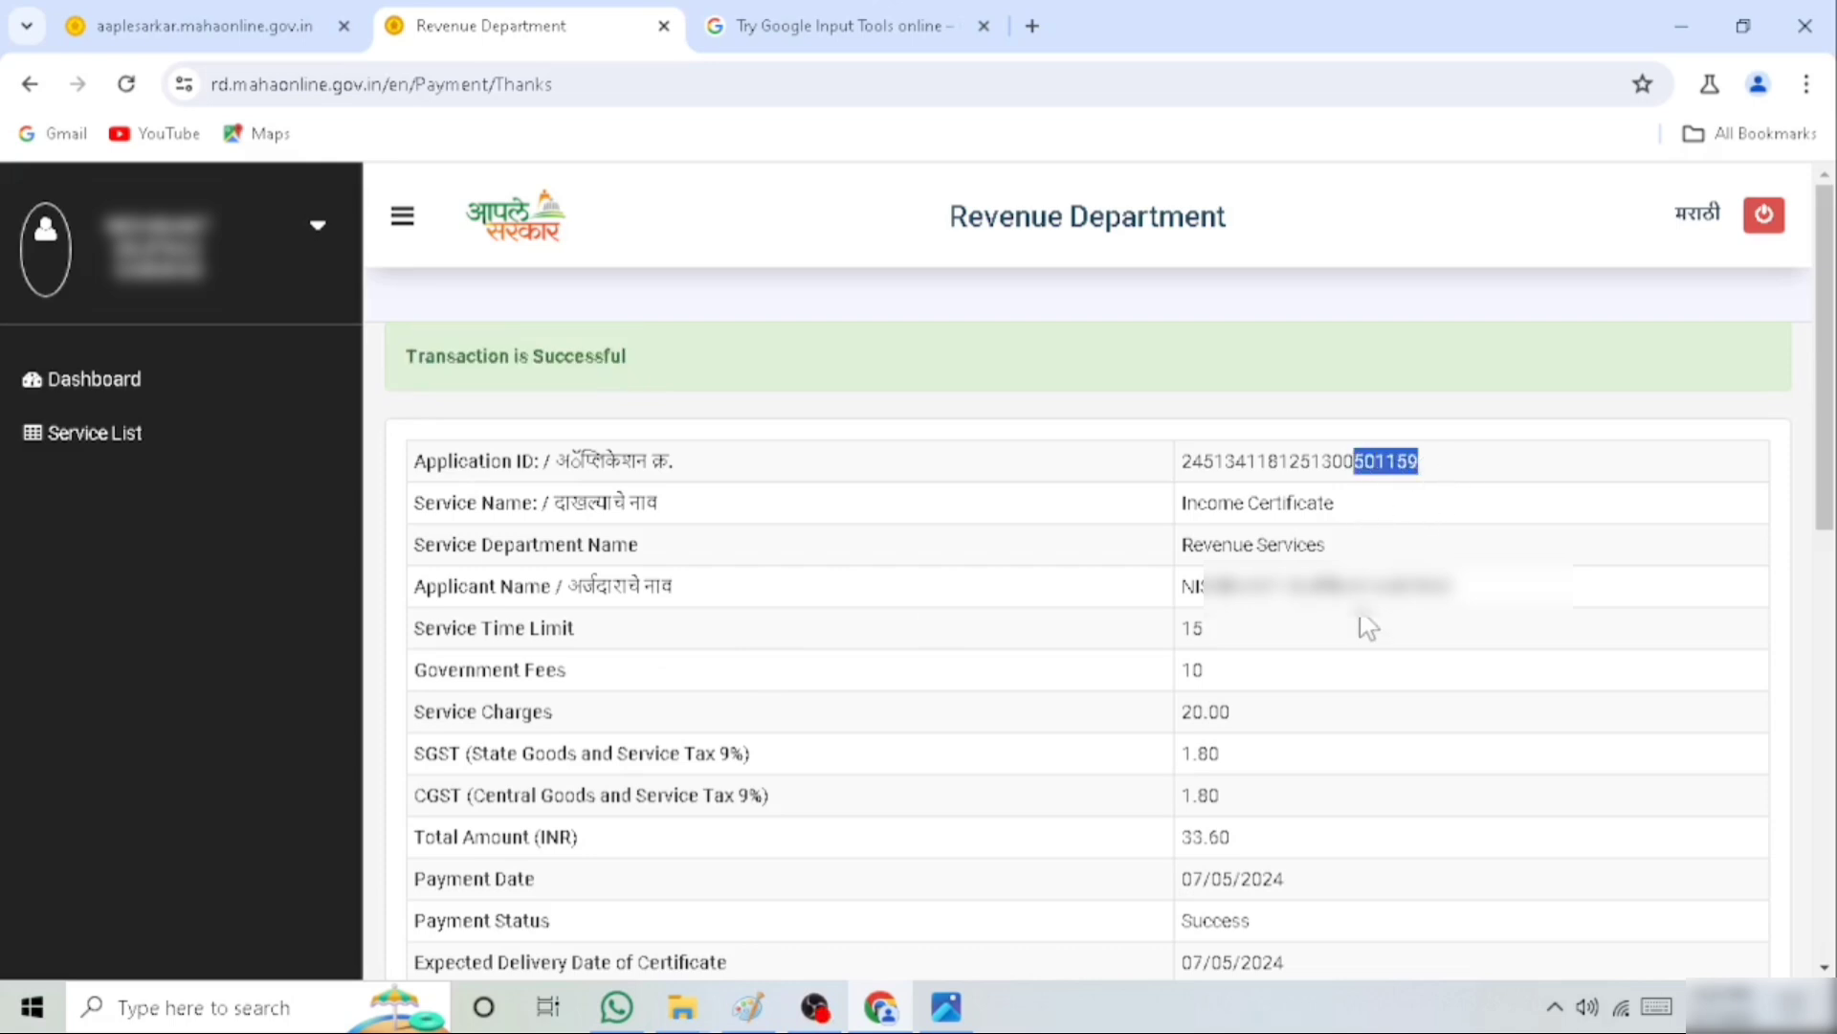
scroll(1368, 627, down, 7)
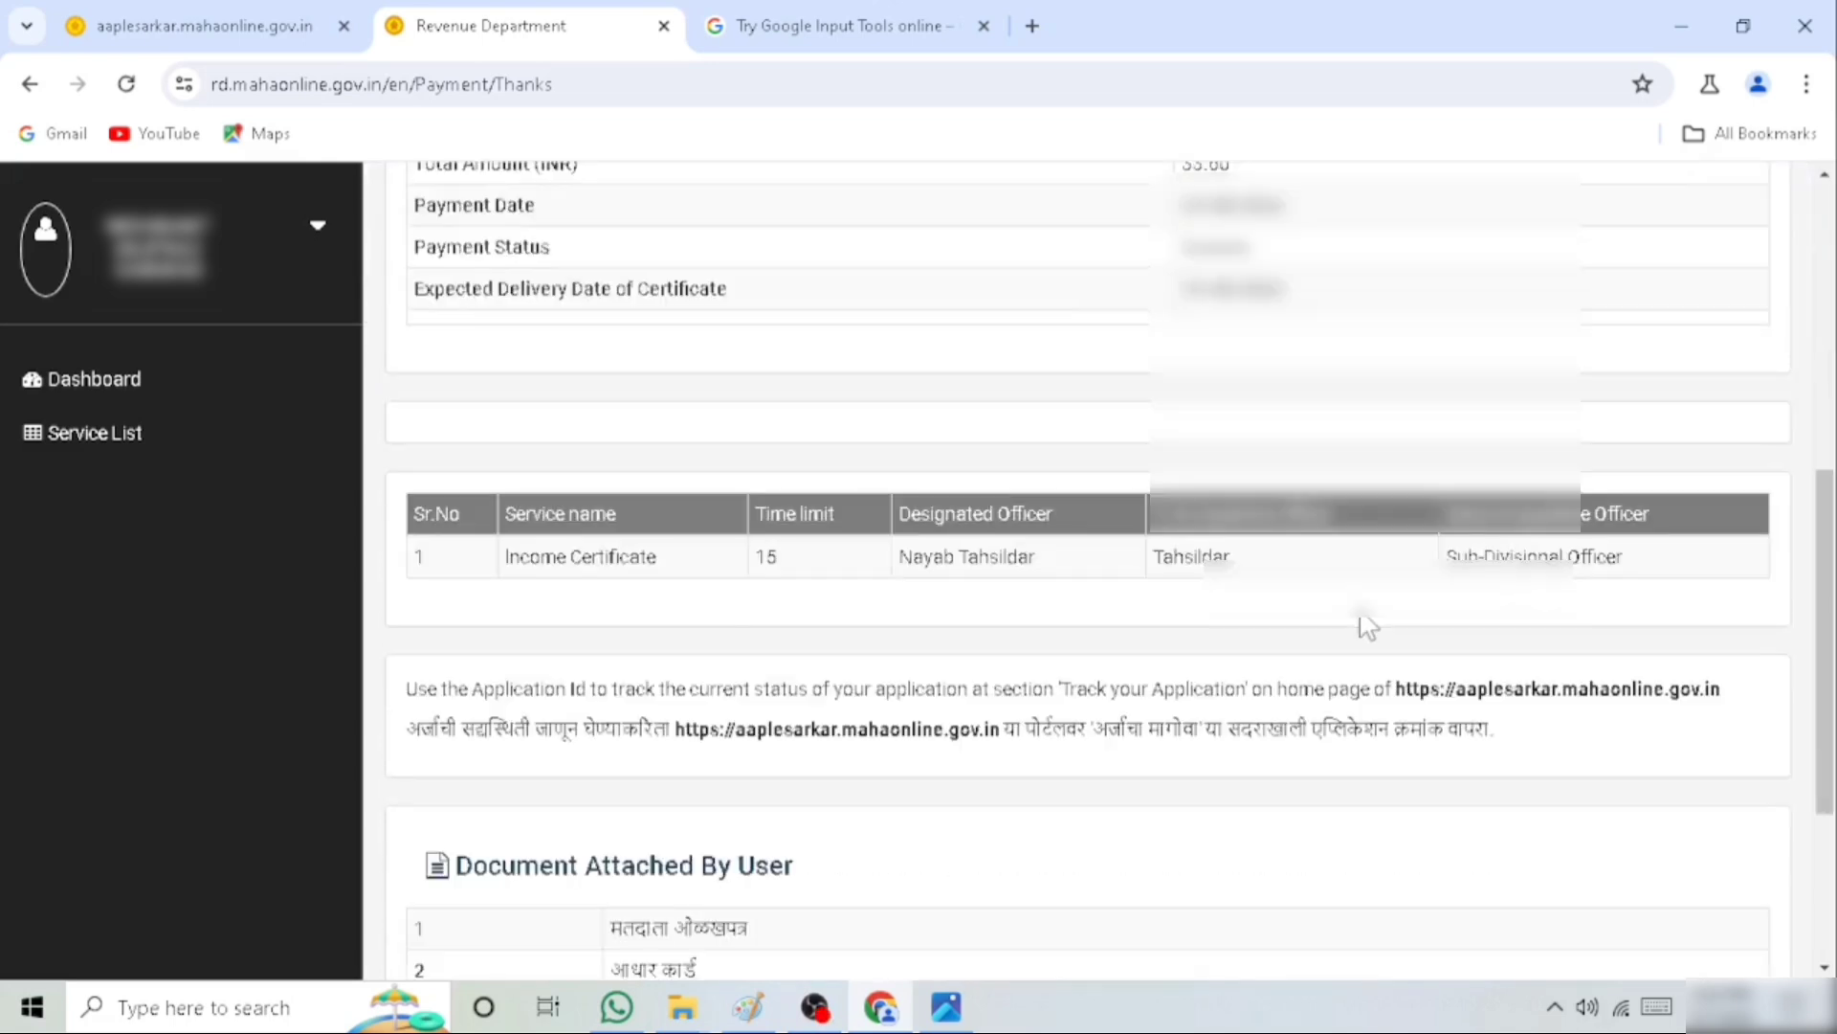
scroll(1369, 627, down, 3)
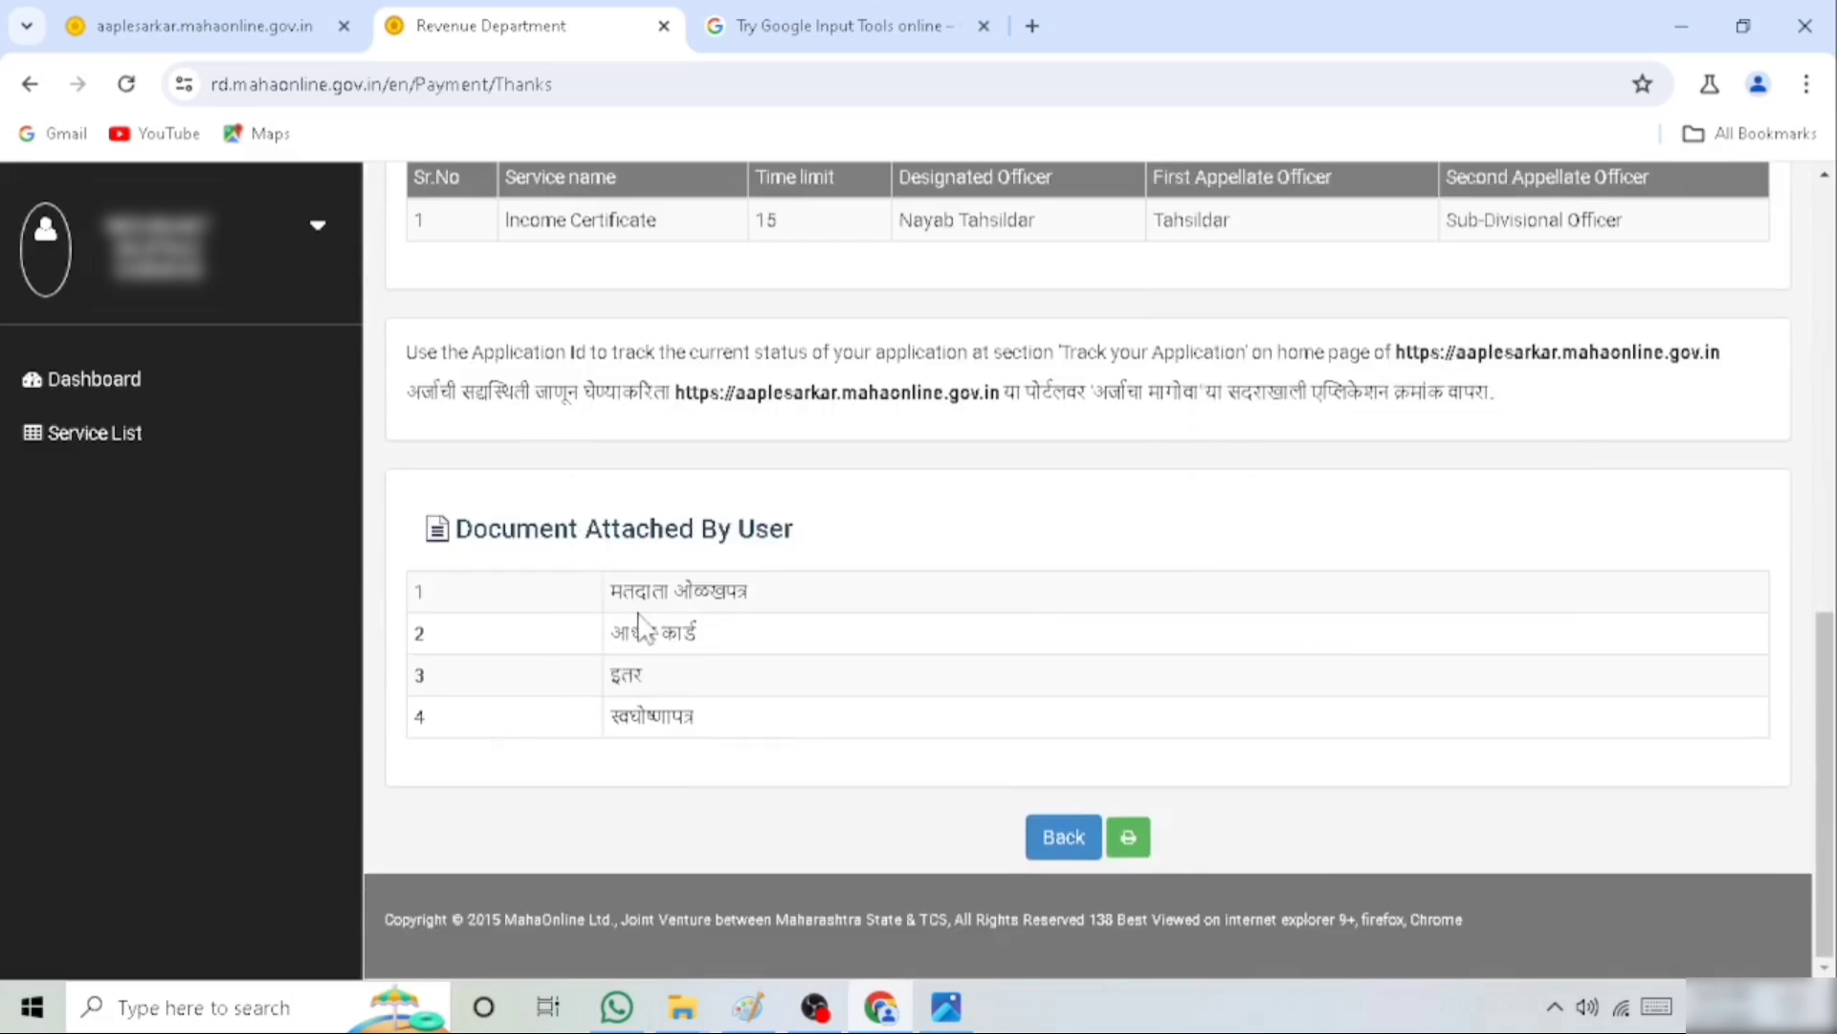
drag(610, 593, 772, 599)
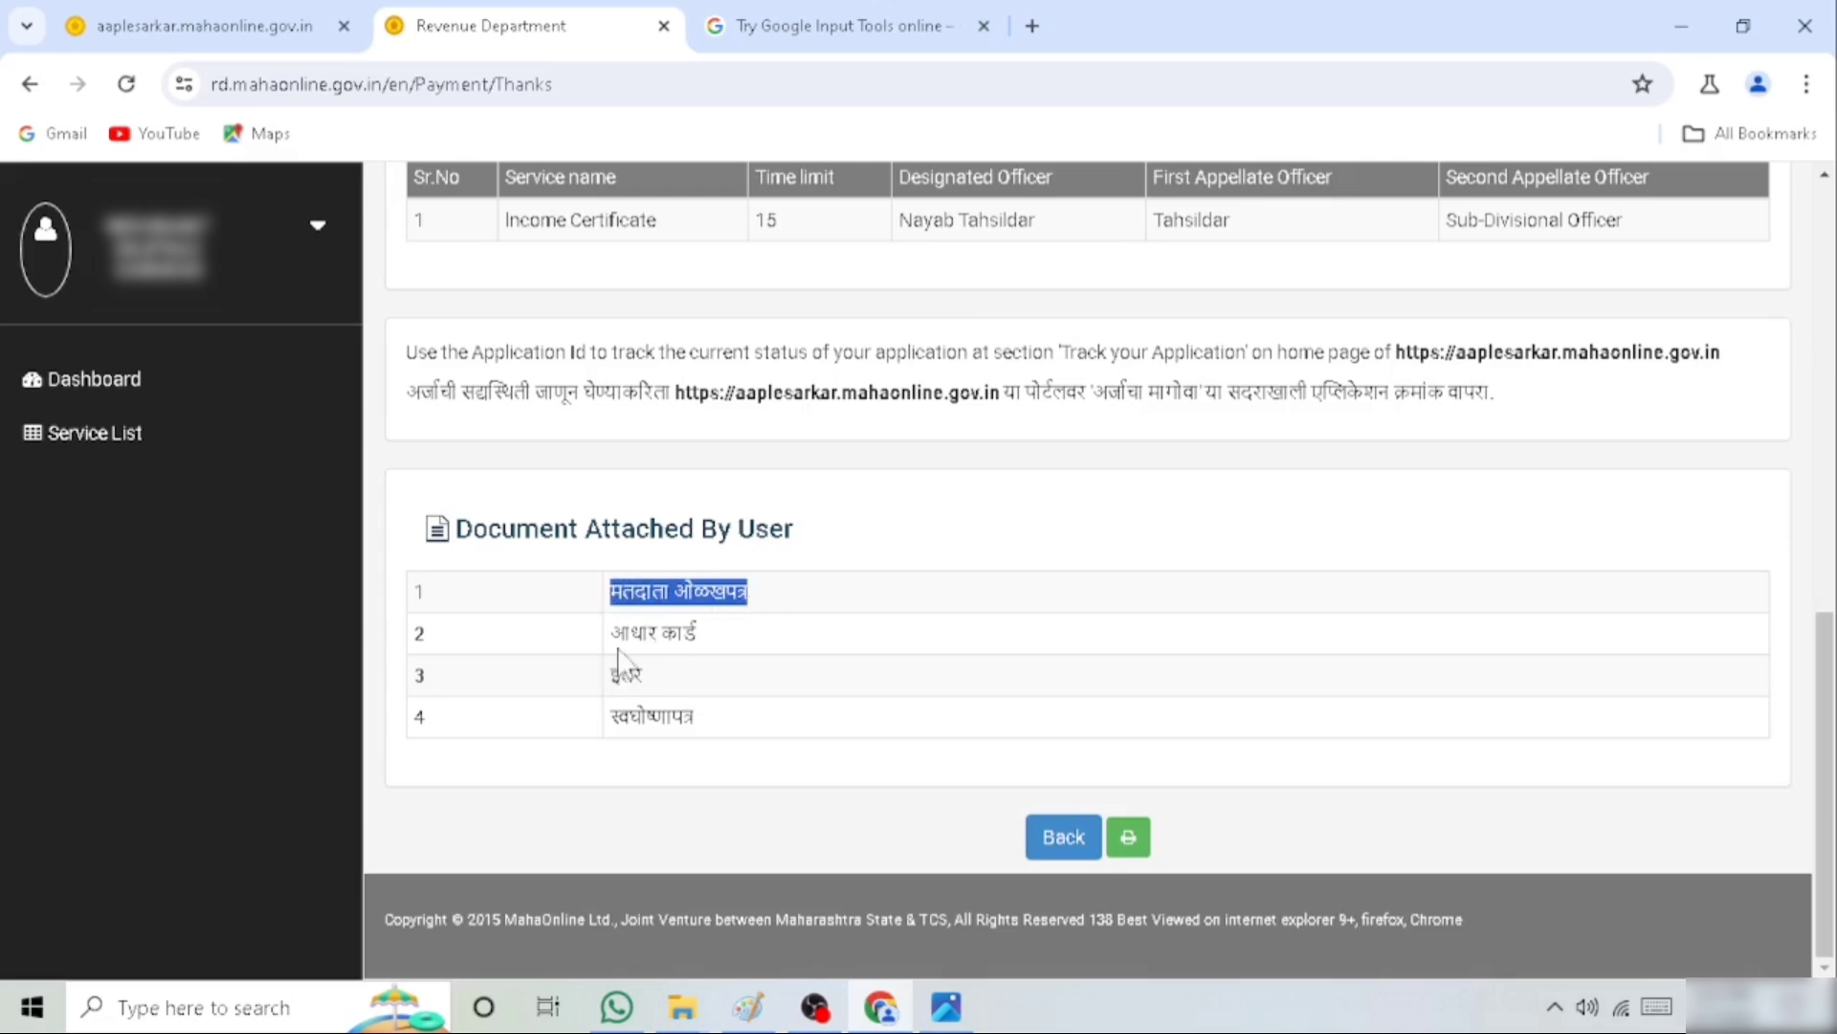
drag(619, 636, 724, 648)
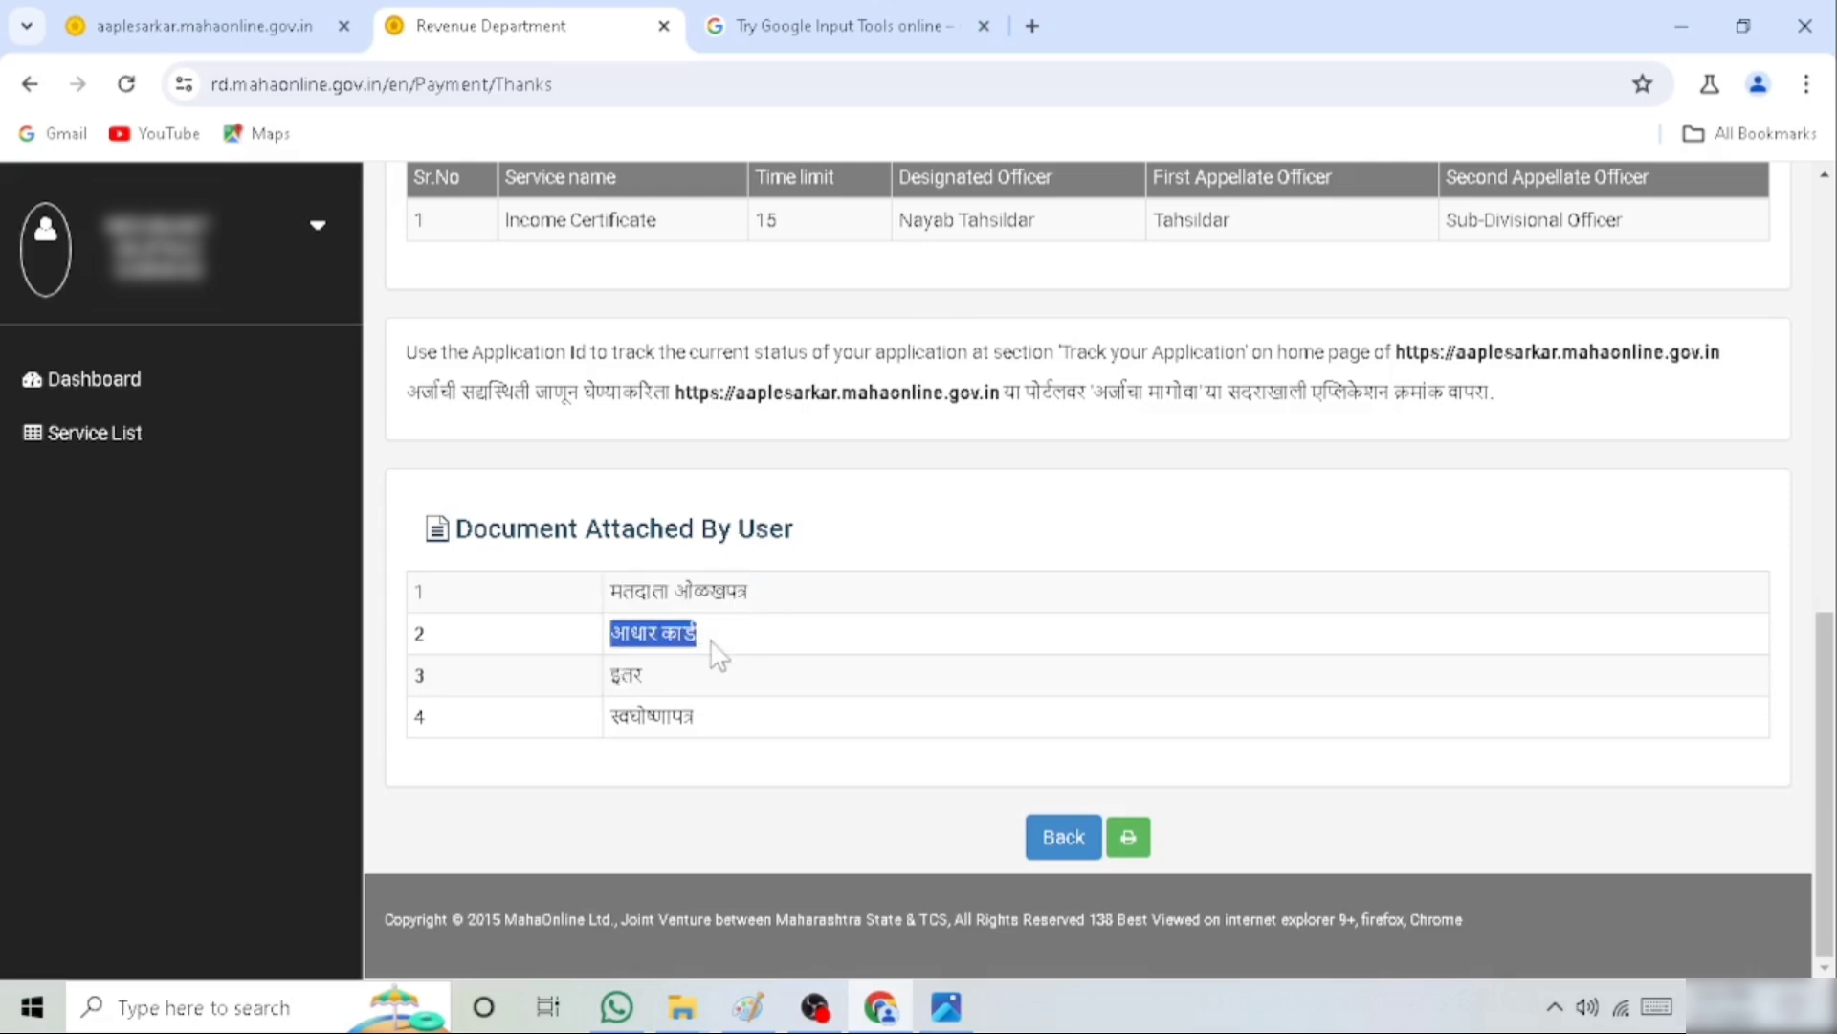
drag(615, 674, 673, 687)
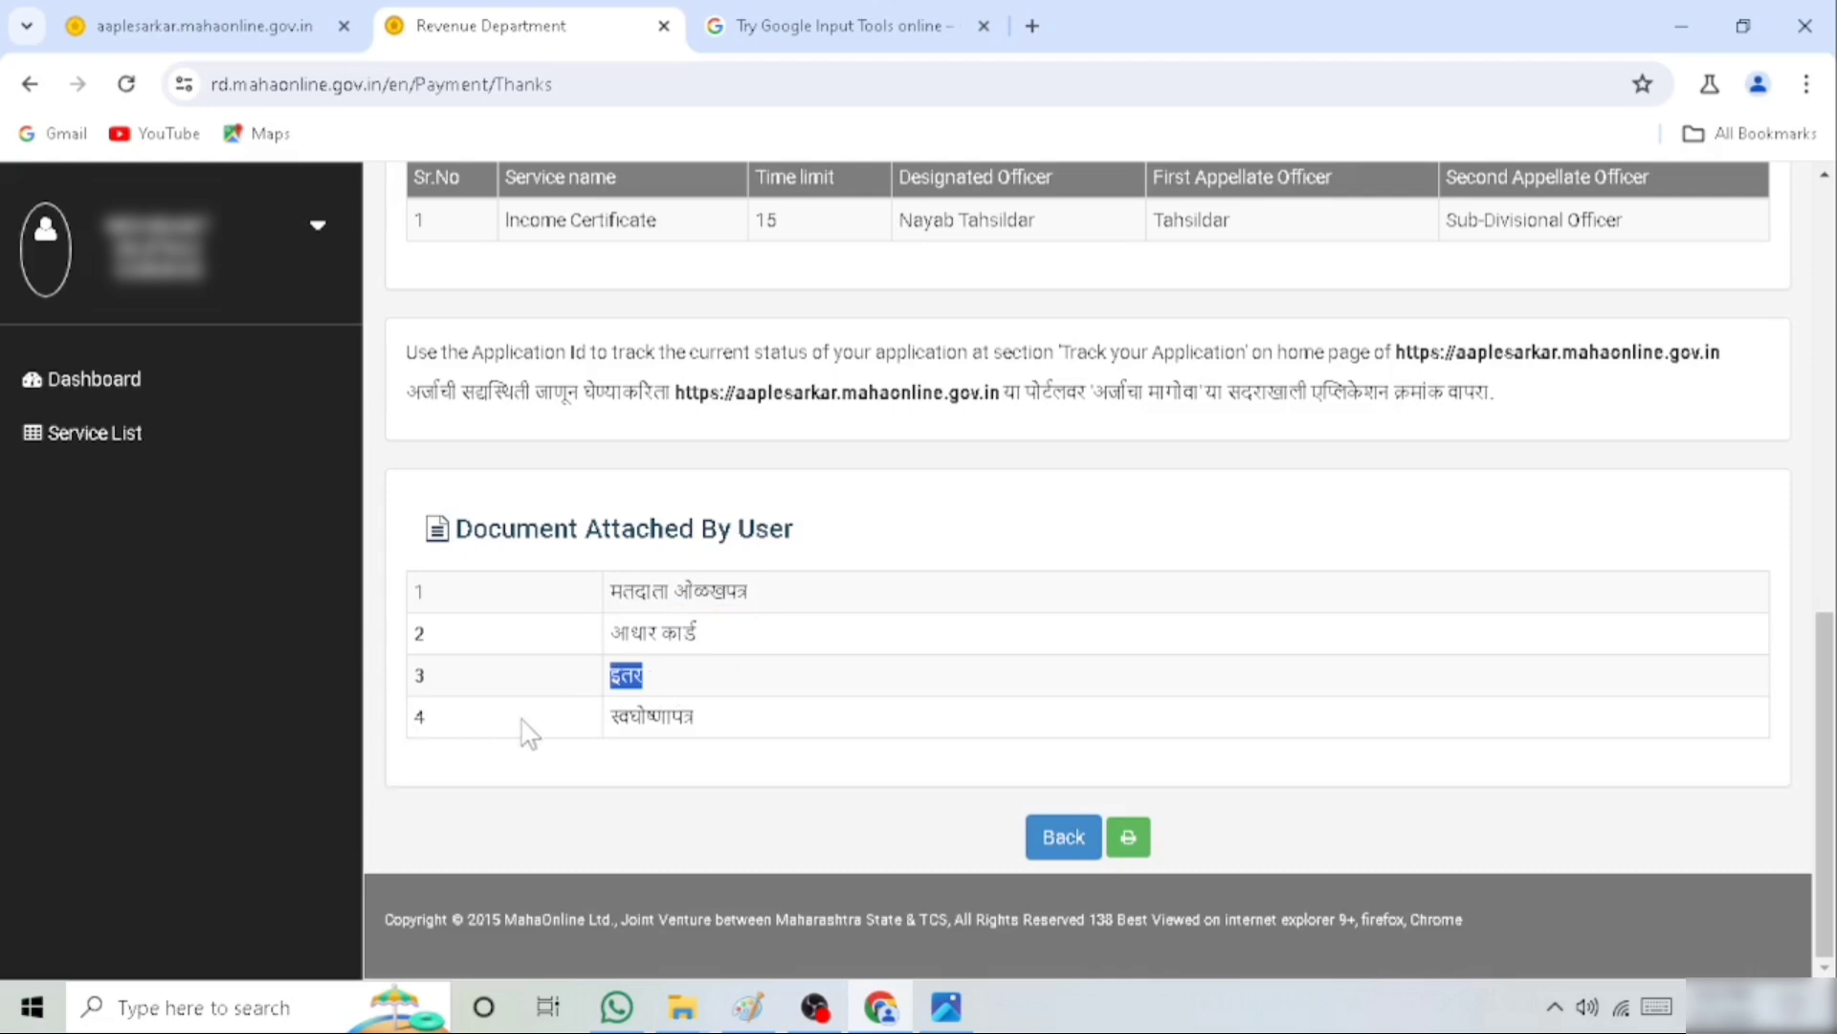
drag(620, 713, 727, 720)
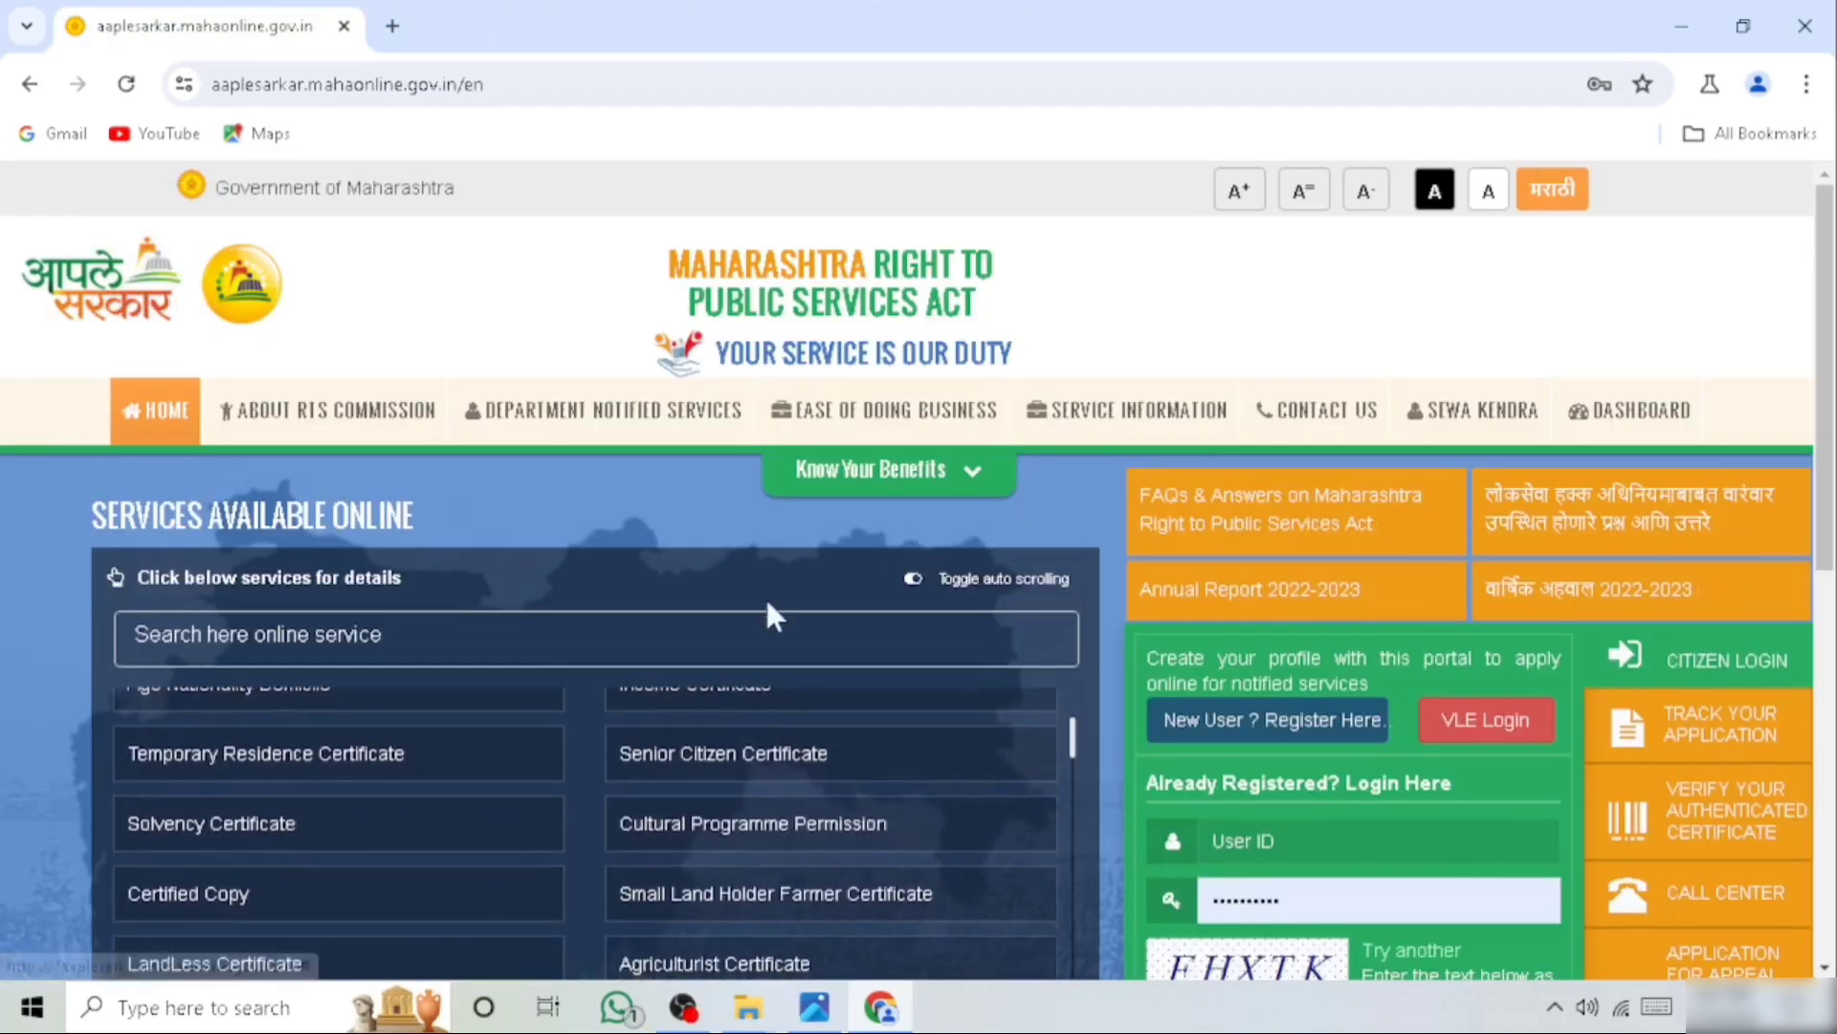
Fill in the user ID and the captcha text in the registered-user login form on the Aaple Sarkar home page
scroll(1099, 800, down, 1)
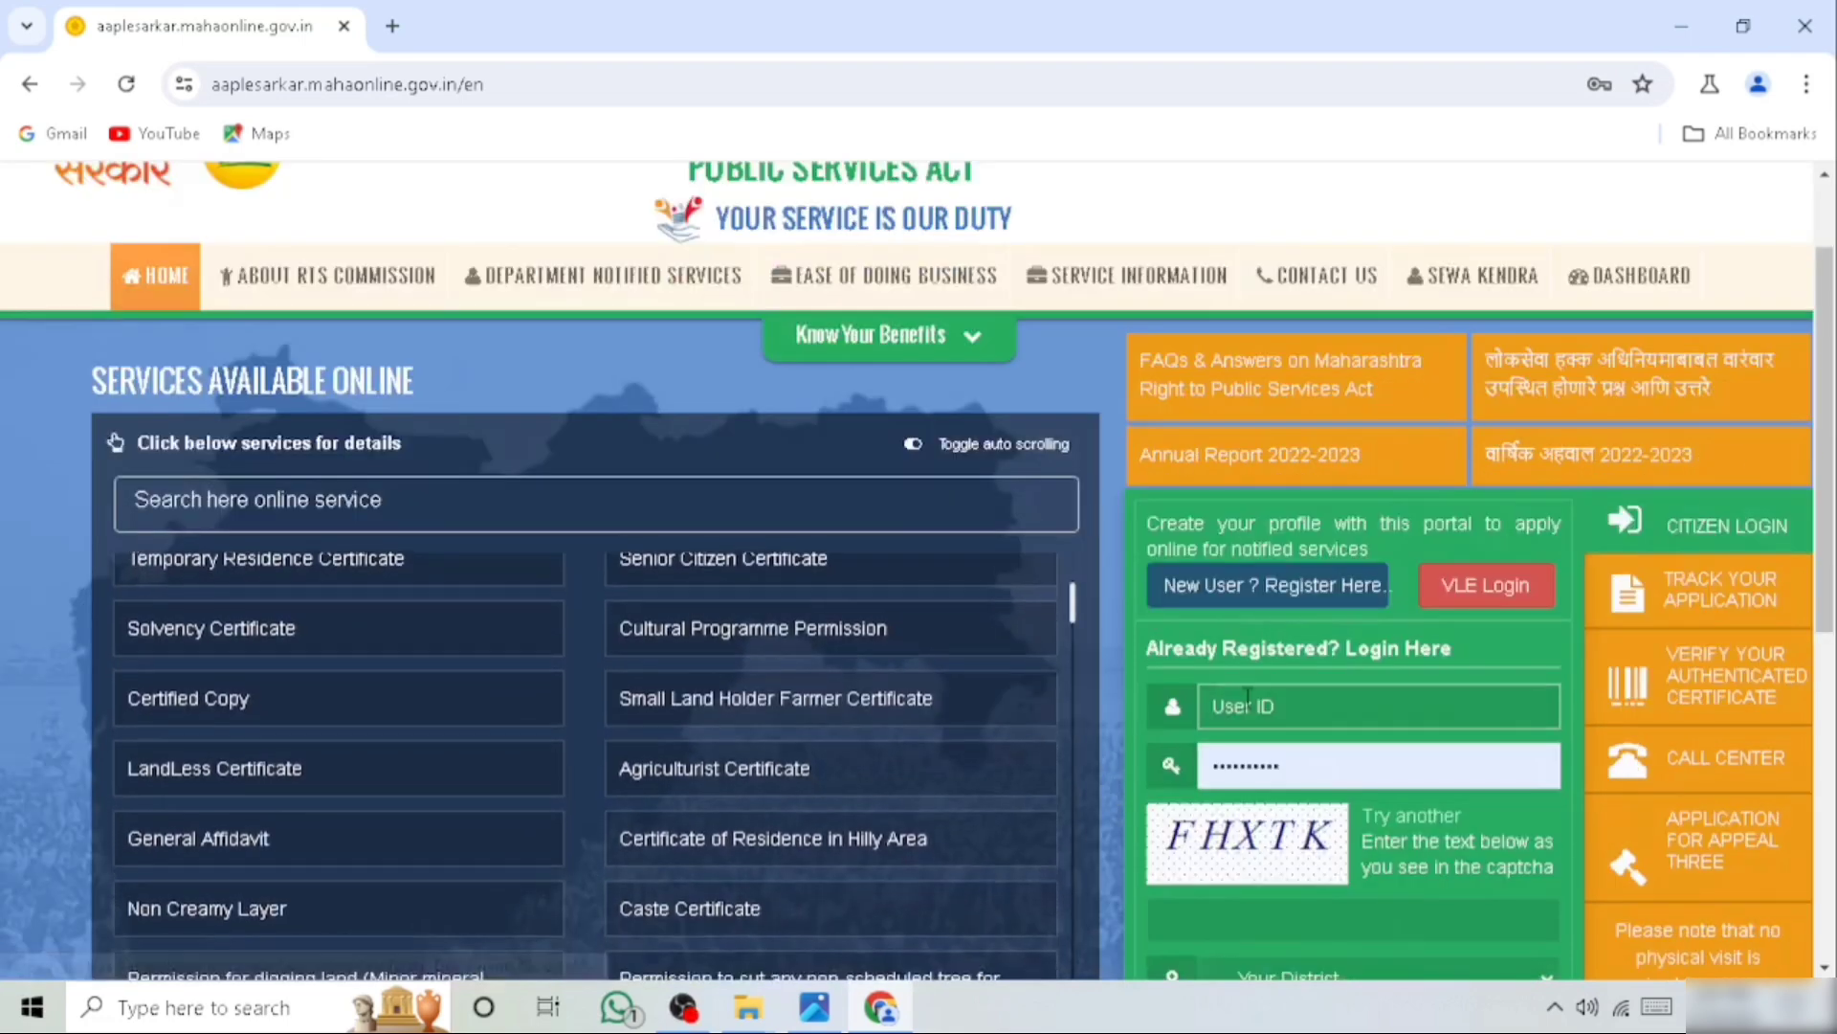
click(1185, 709)
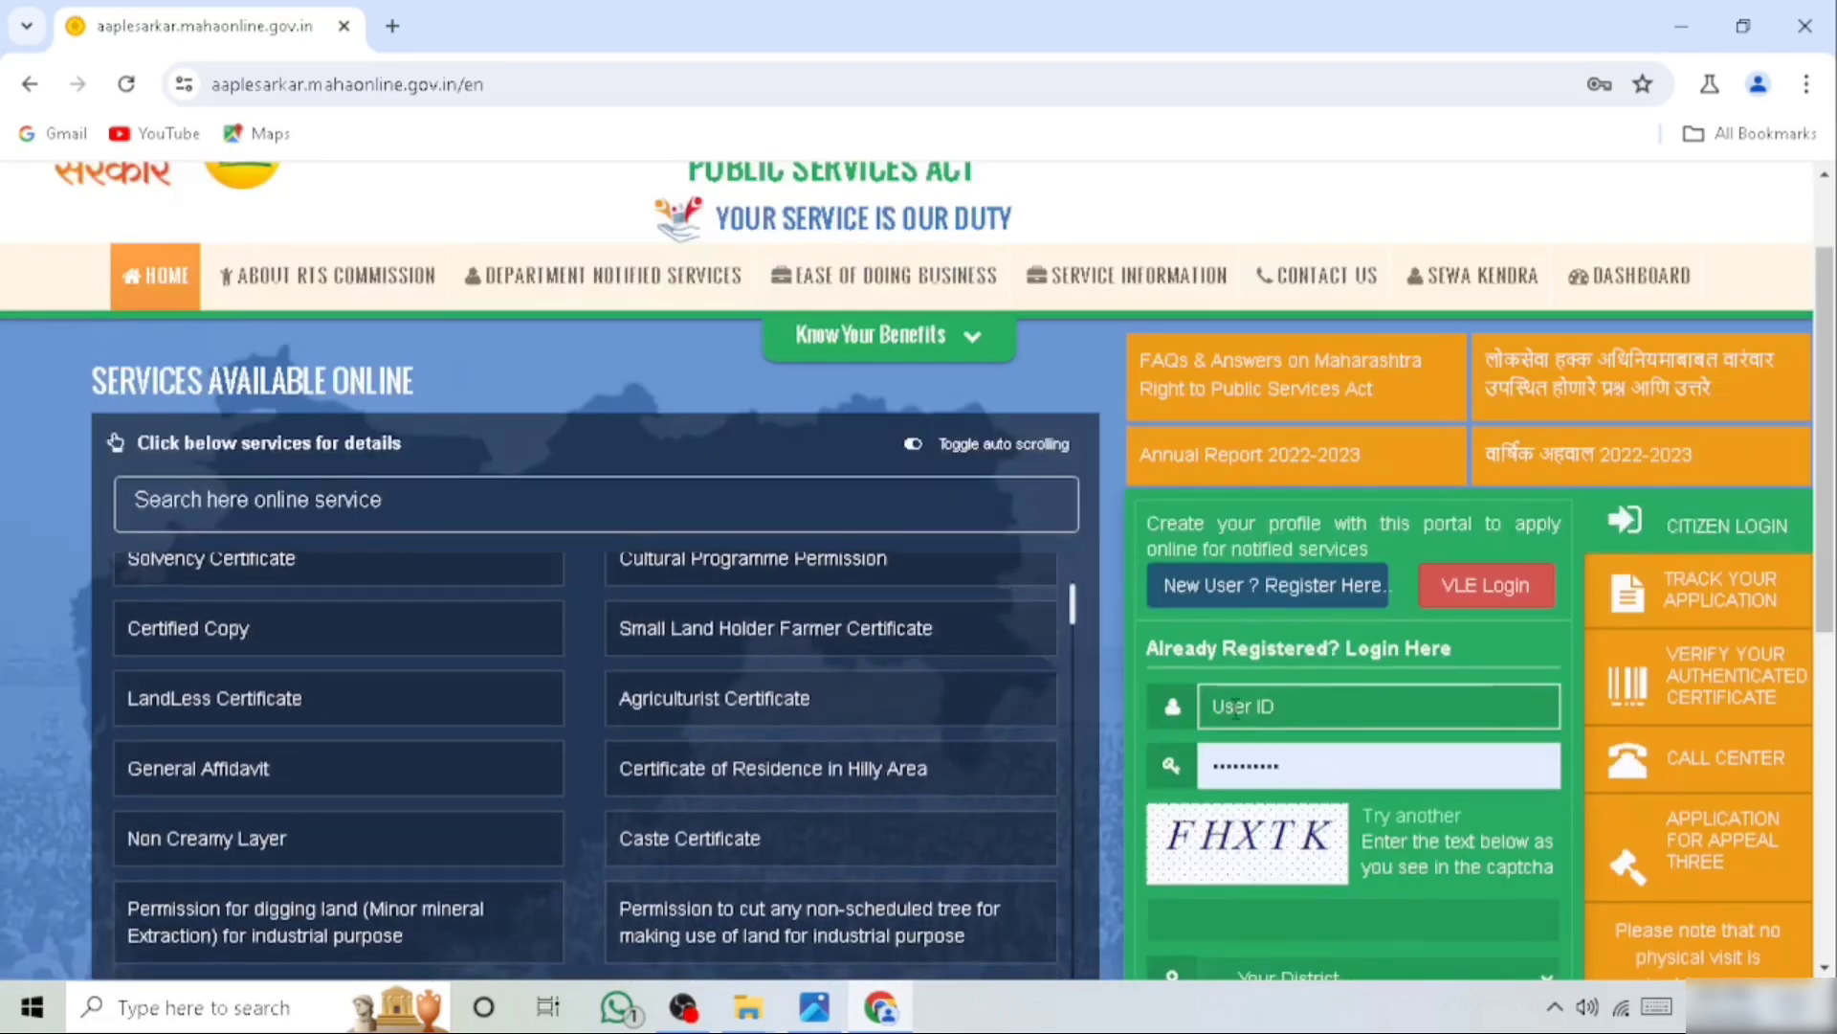
scroll(1234, 710, down, 3)
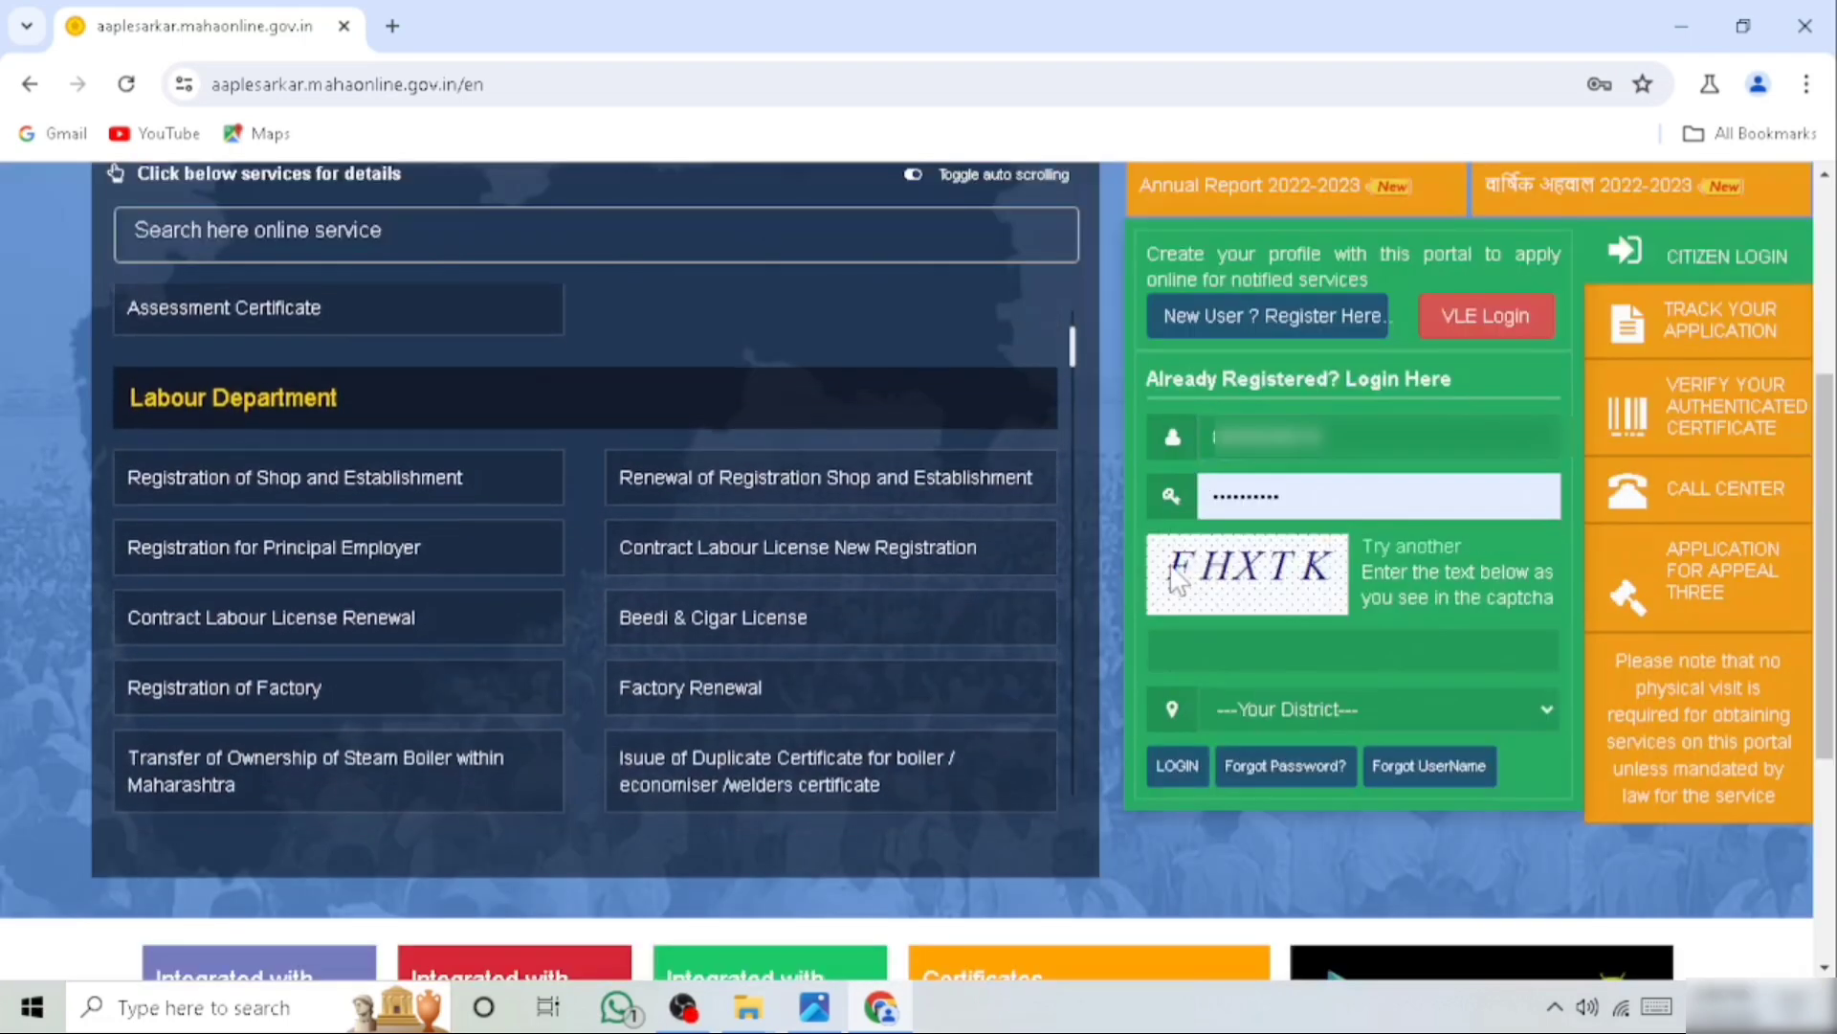
click(1216, 656)
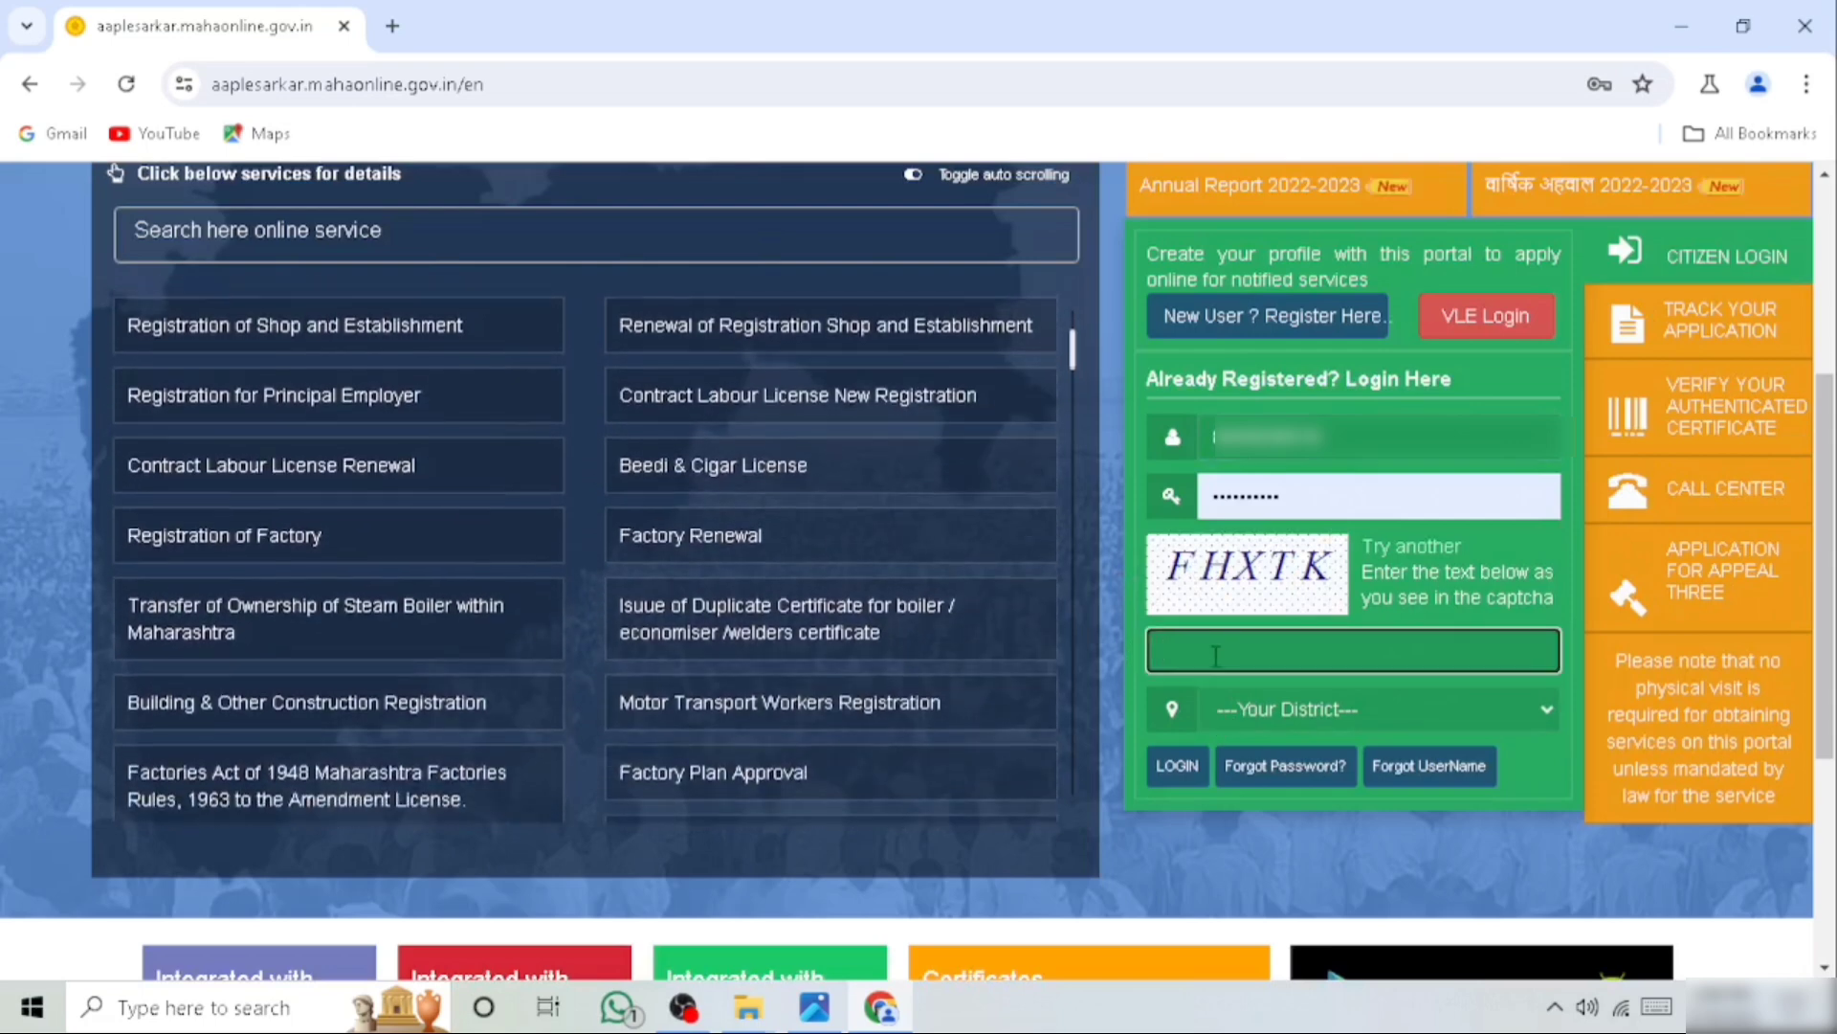
text(FH)
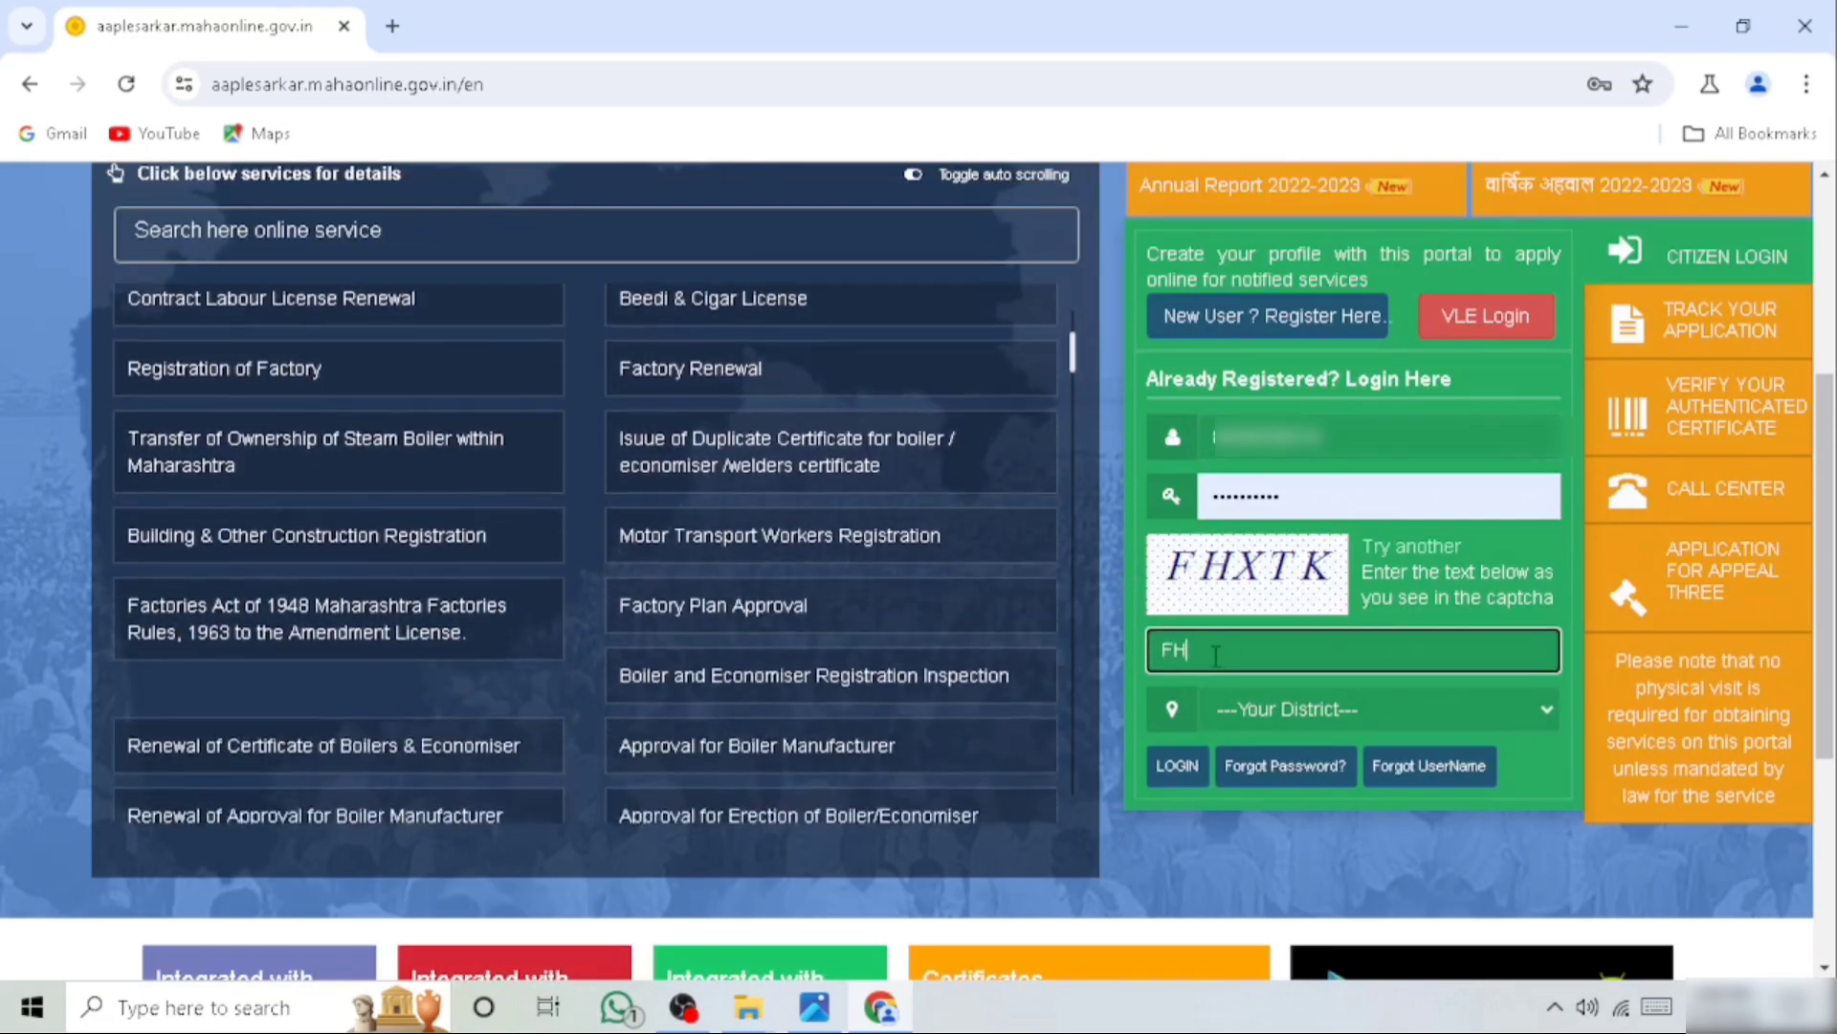
text(XTK)
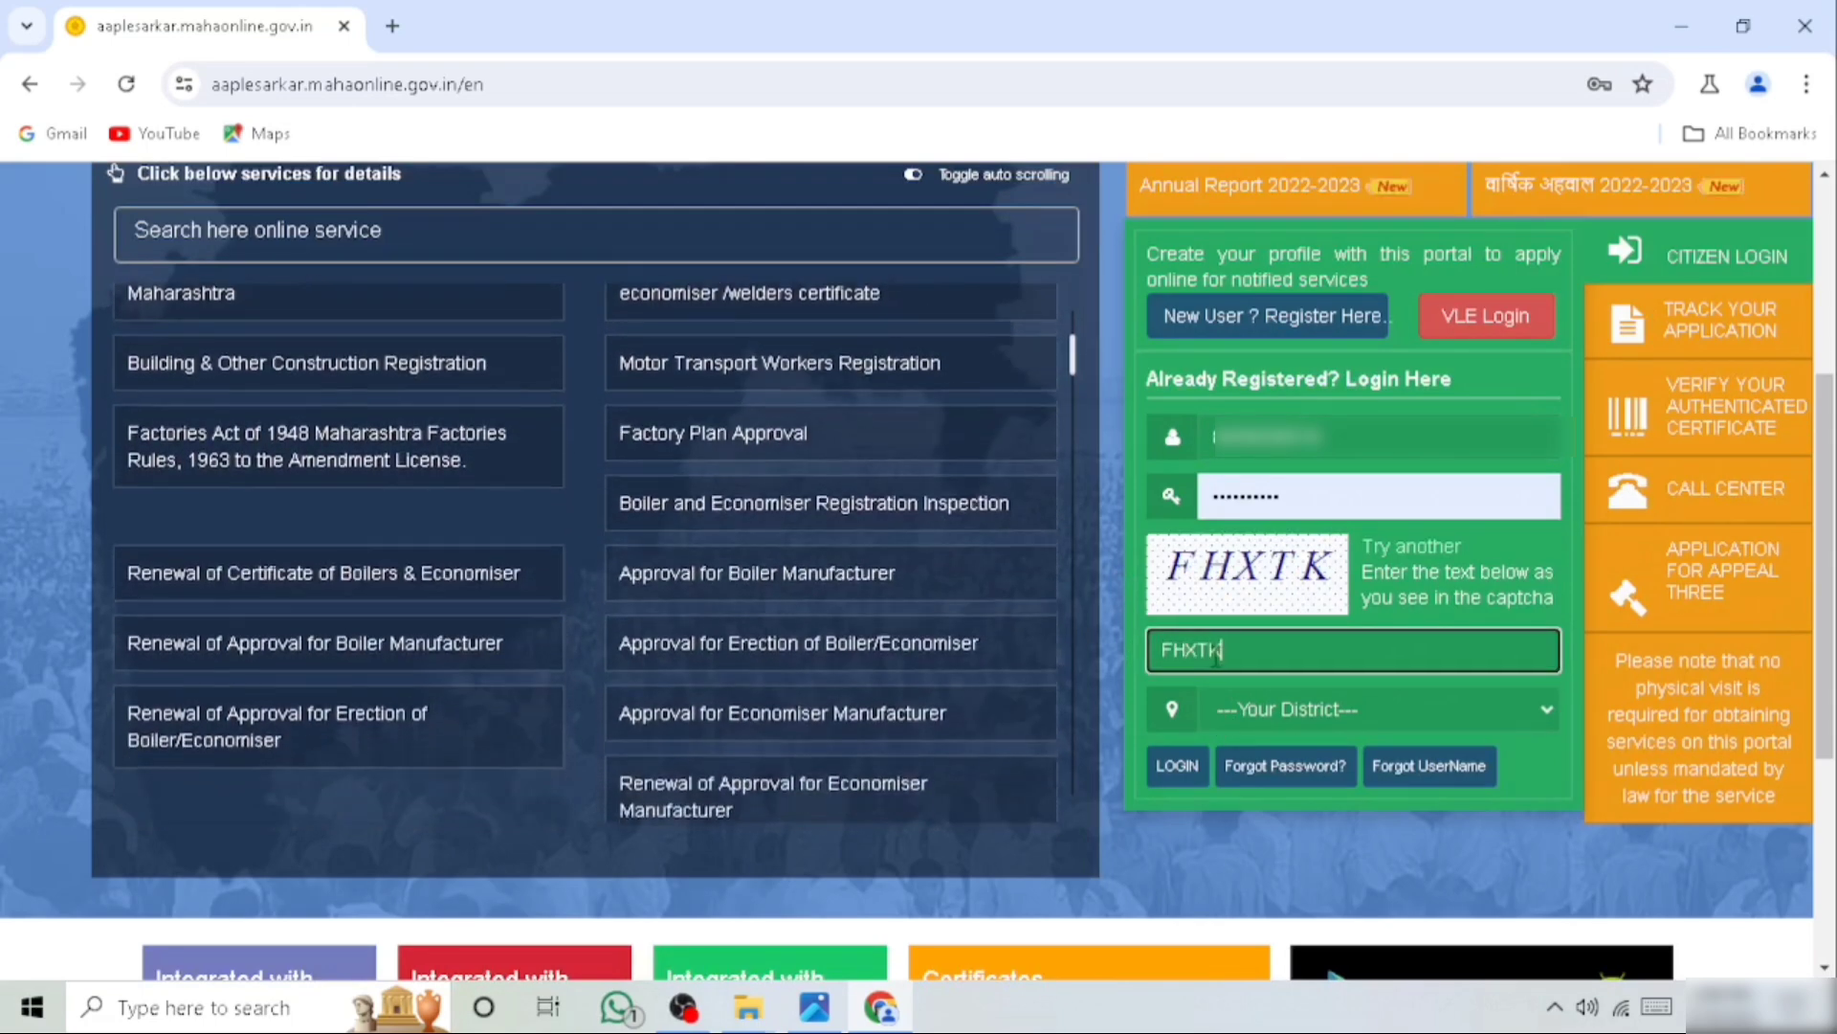
Set the district to Parbhani and log in to the citizen account
click(1312, 708)
scroll(1287, 517, down, 4)
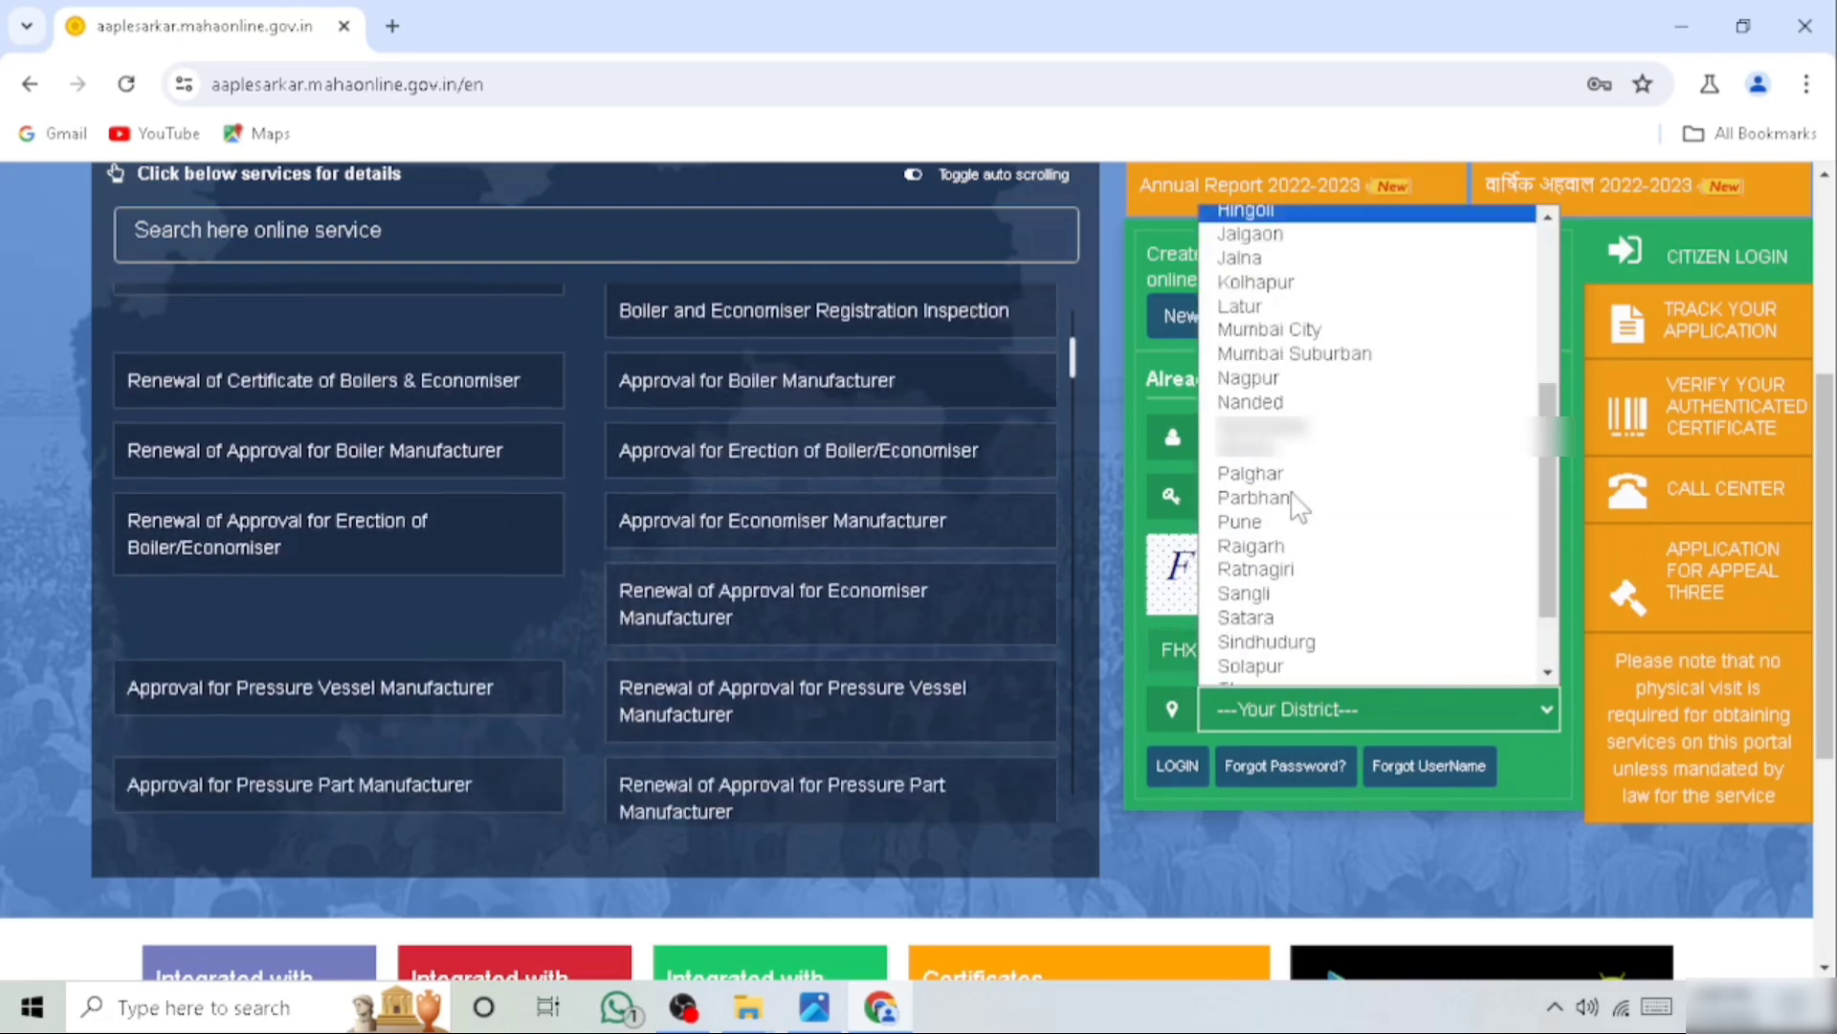
click(1277, 522)
click(1250, 709)
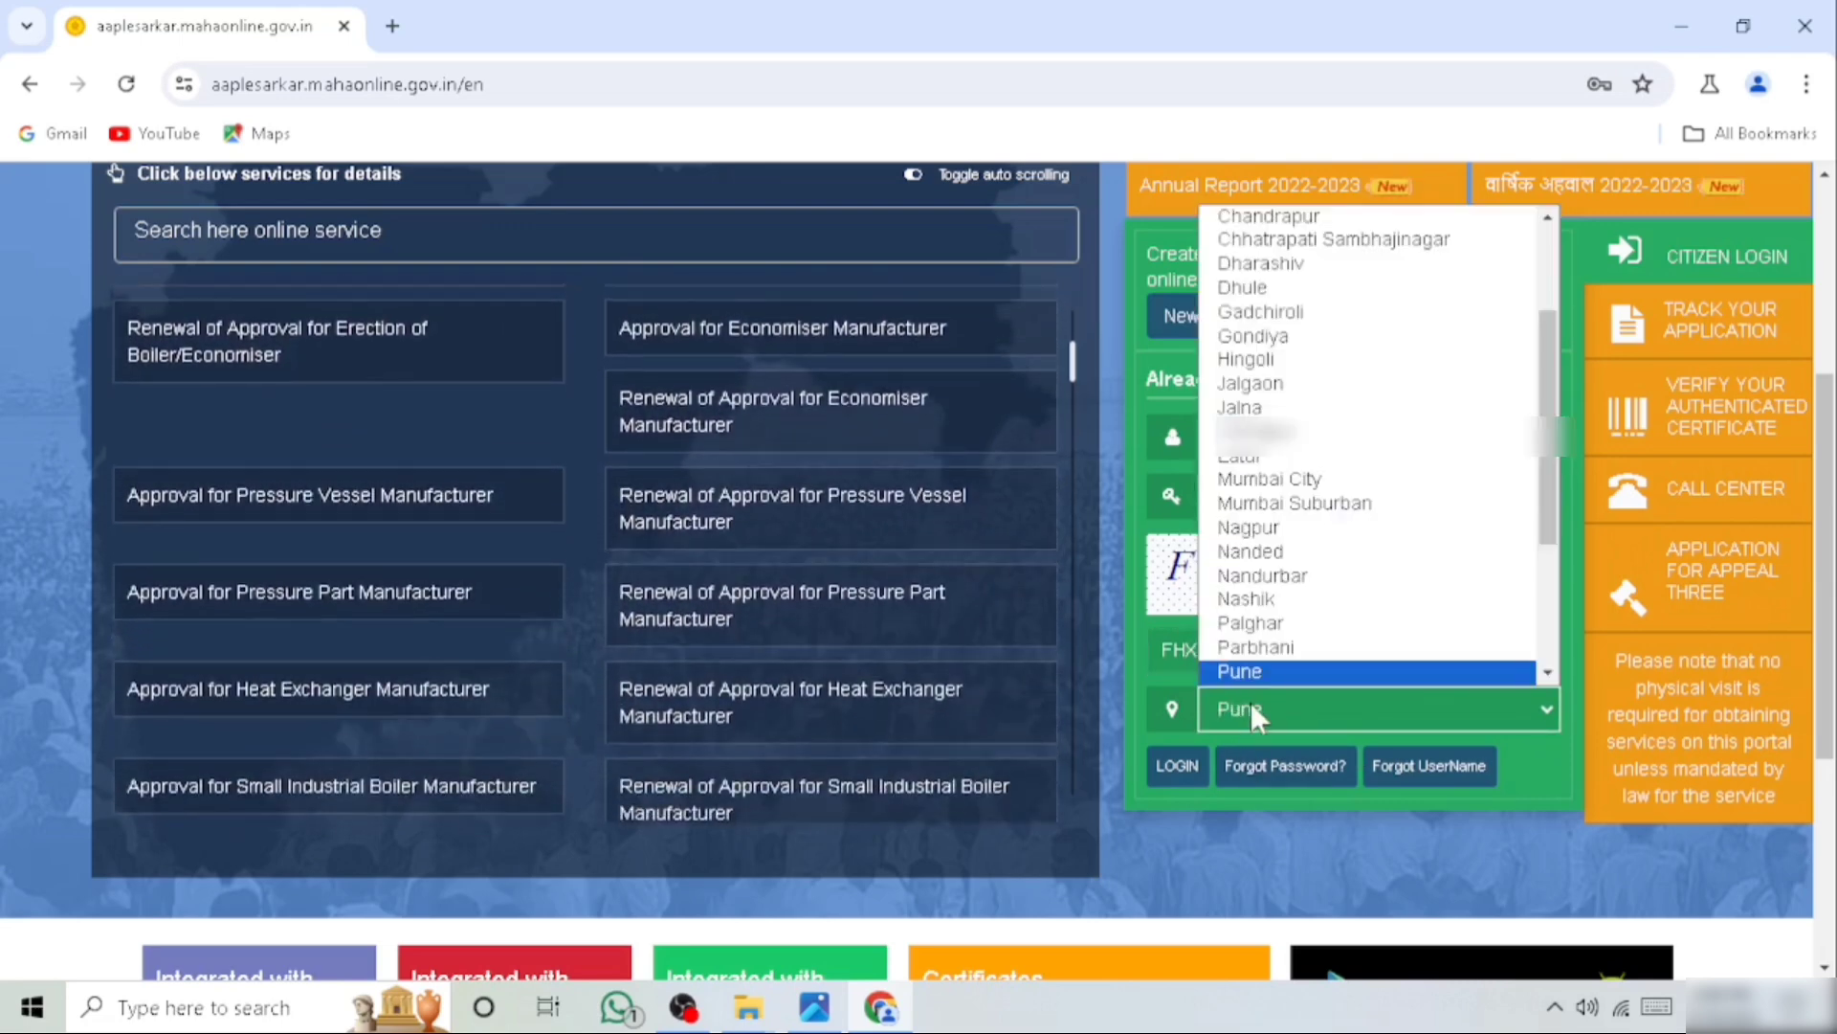
click(1256, 647)
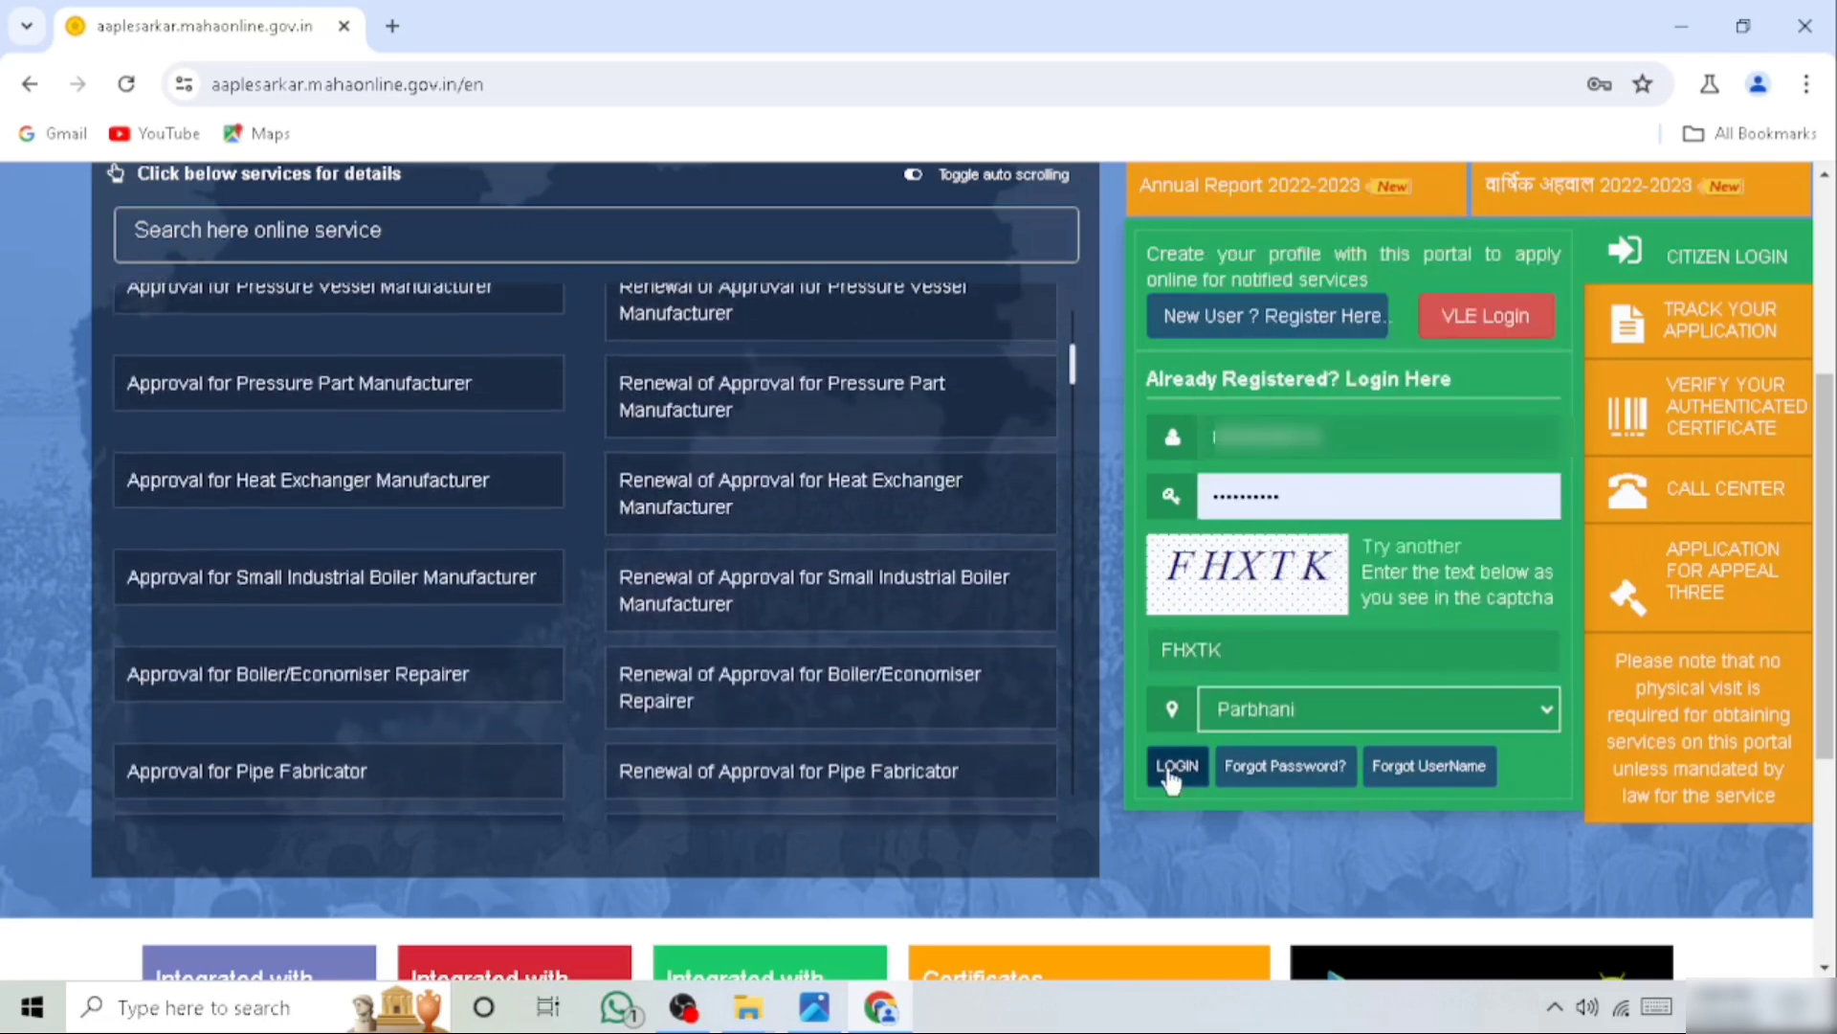
click(1174, 768)
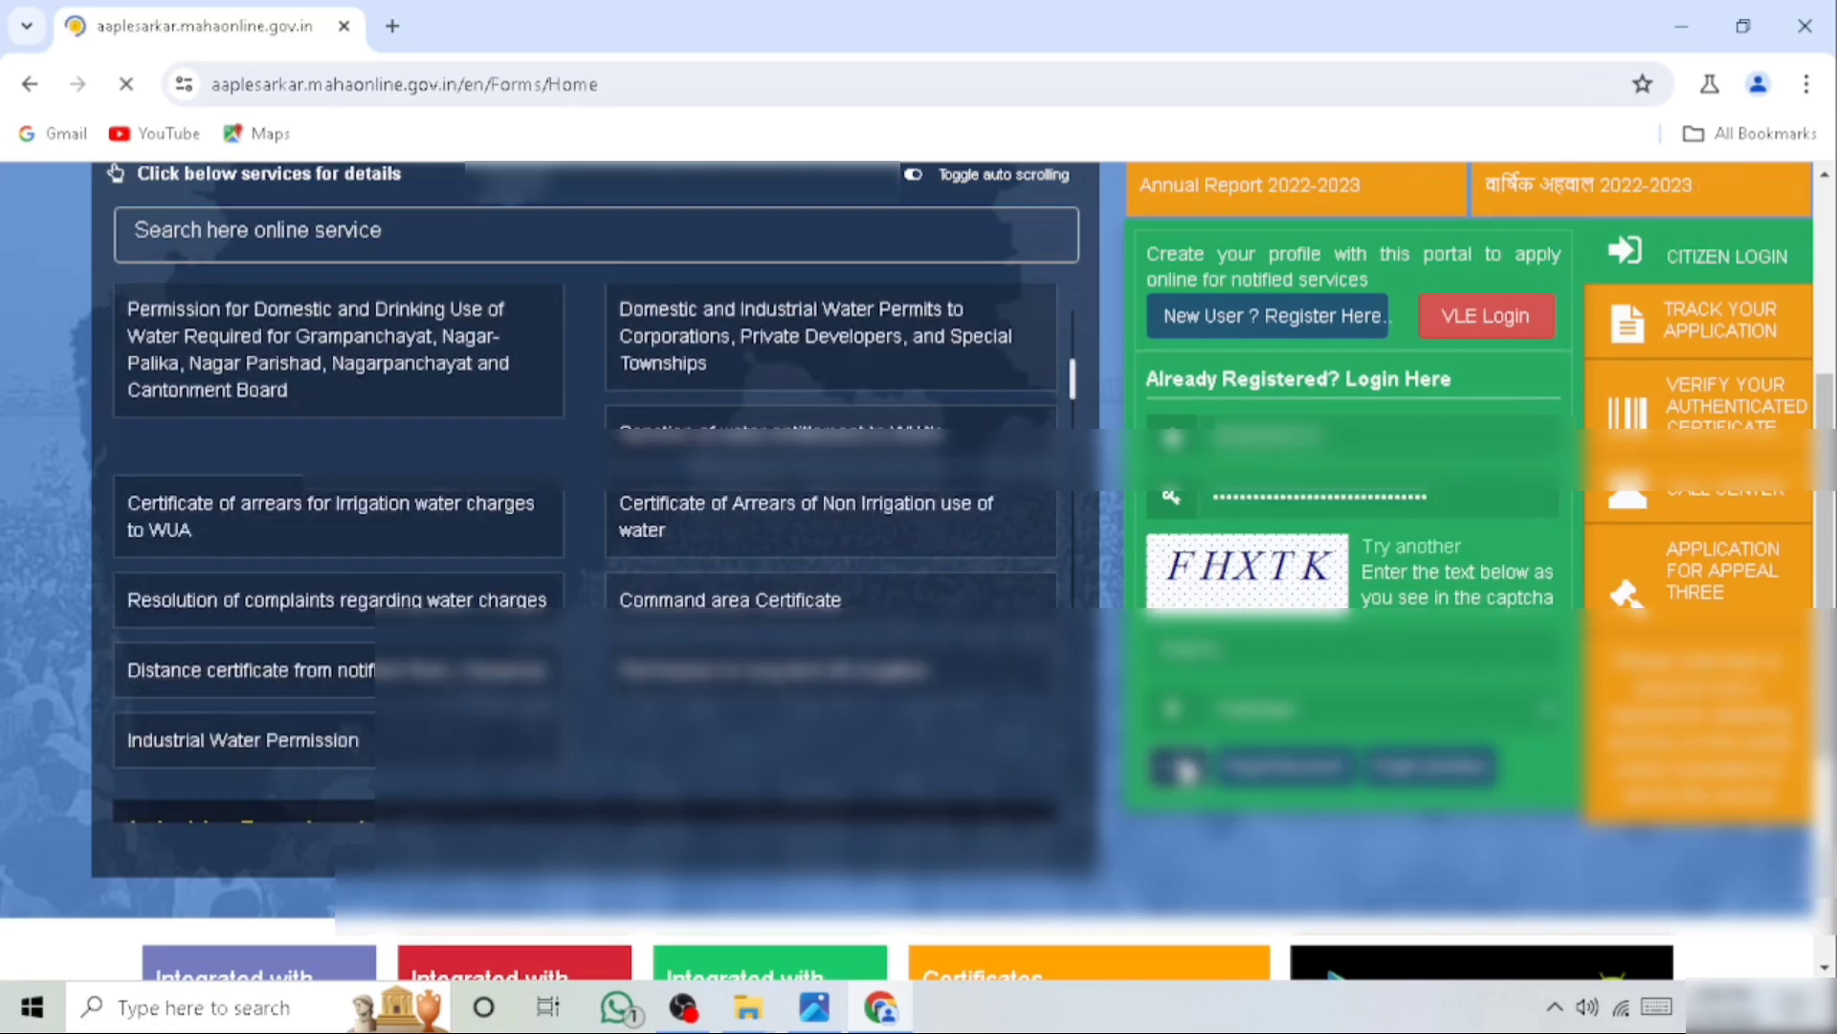
Download the certificate for the approved Income Certificate application dated 07/05/2024 and open the downloaded PDF
scroll(1179, 769, down, 4)
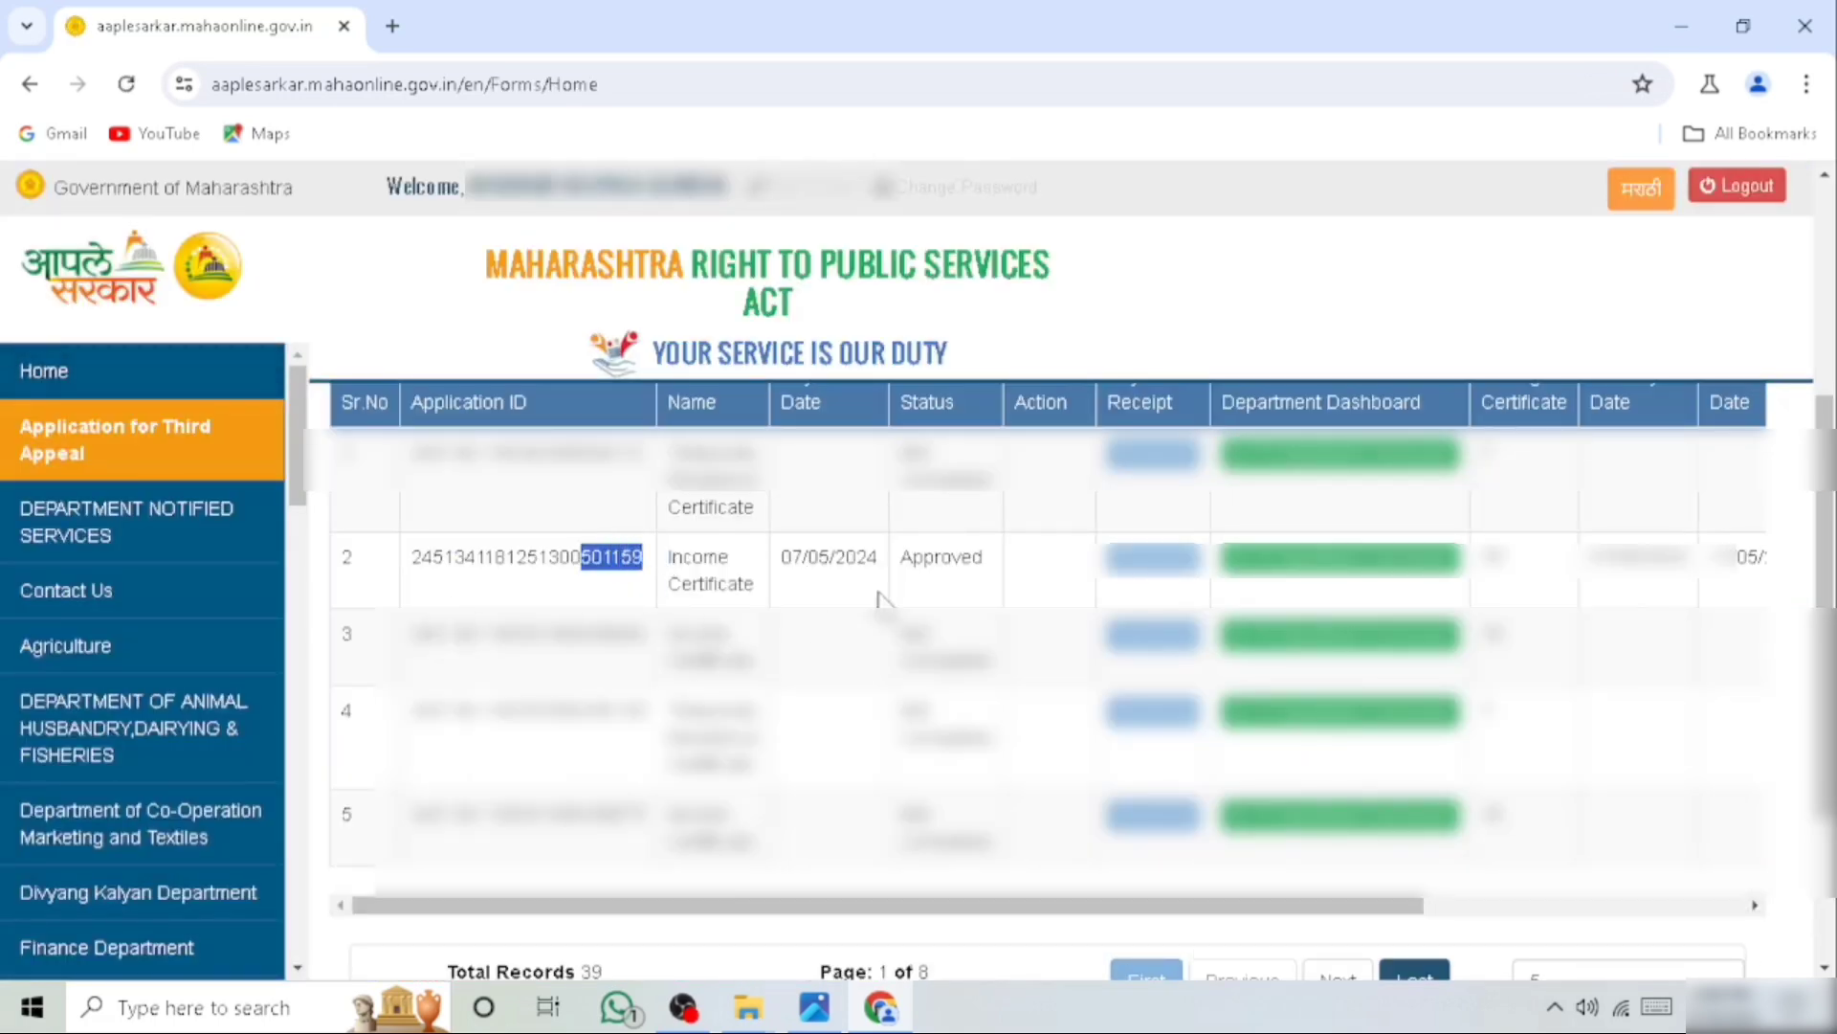
drag(1046, 921, 1536, 928)
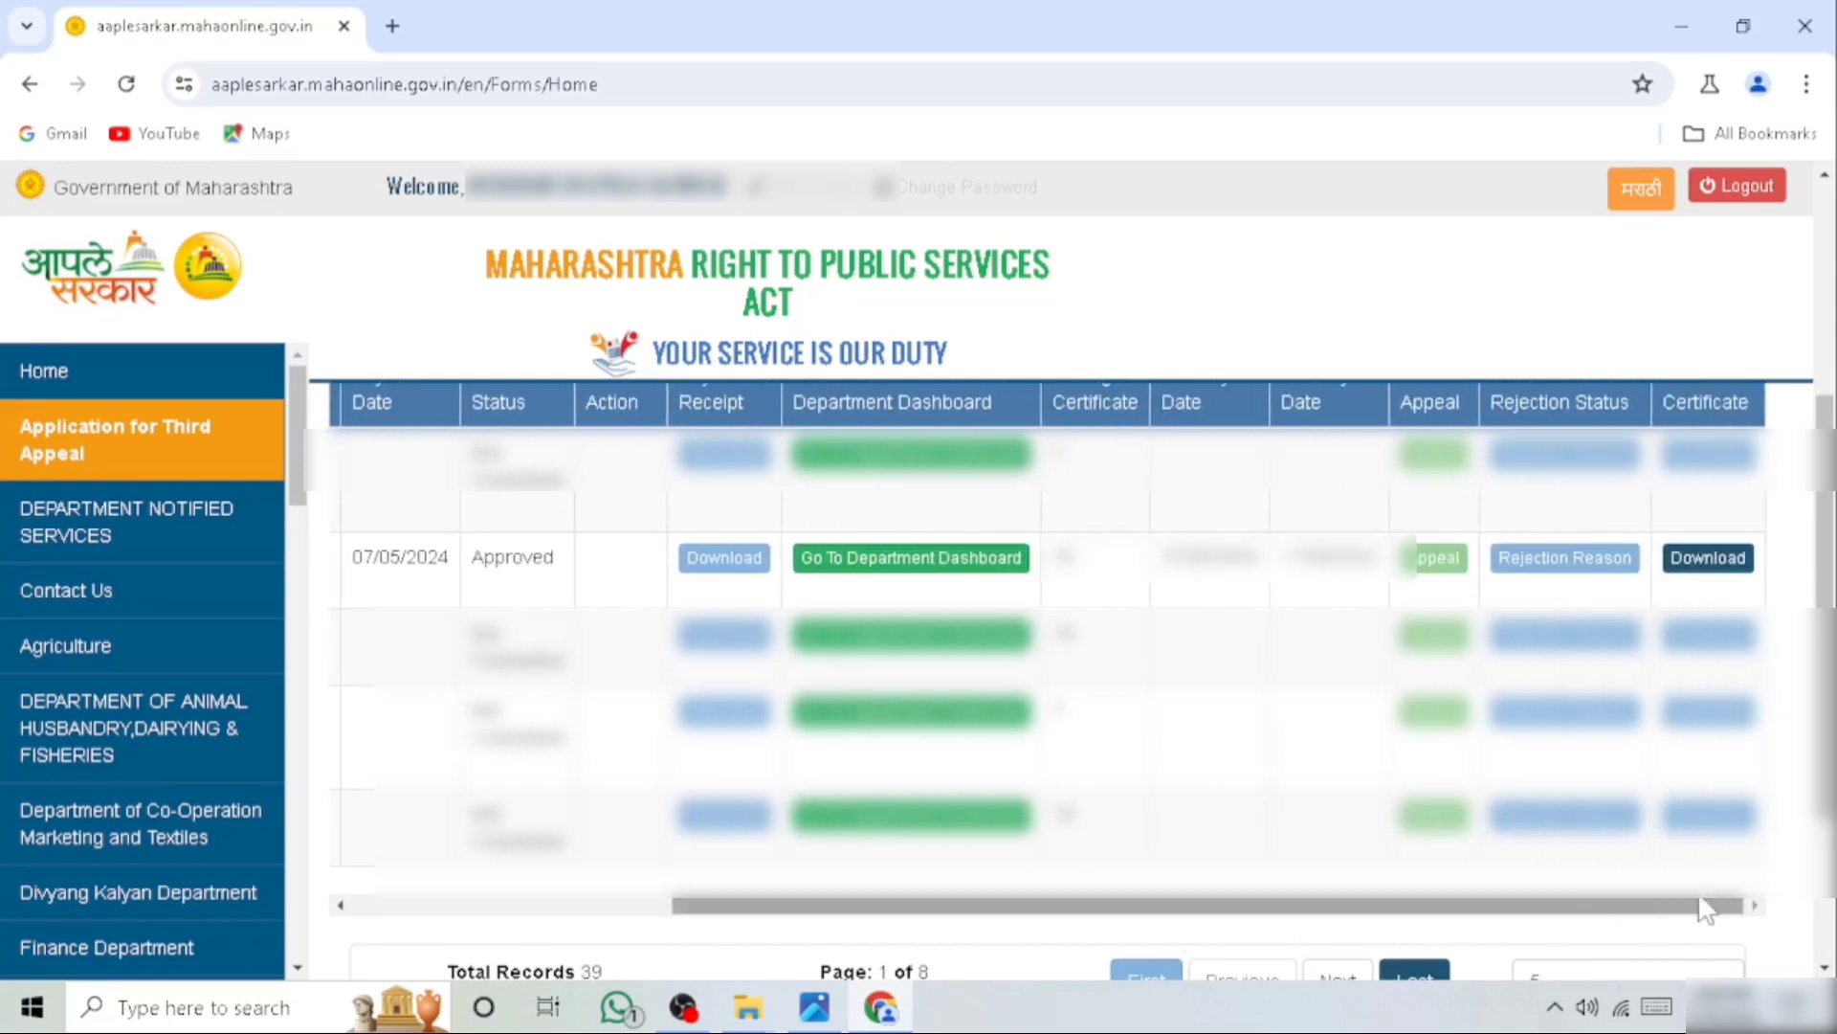
click(1694, 572)
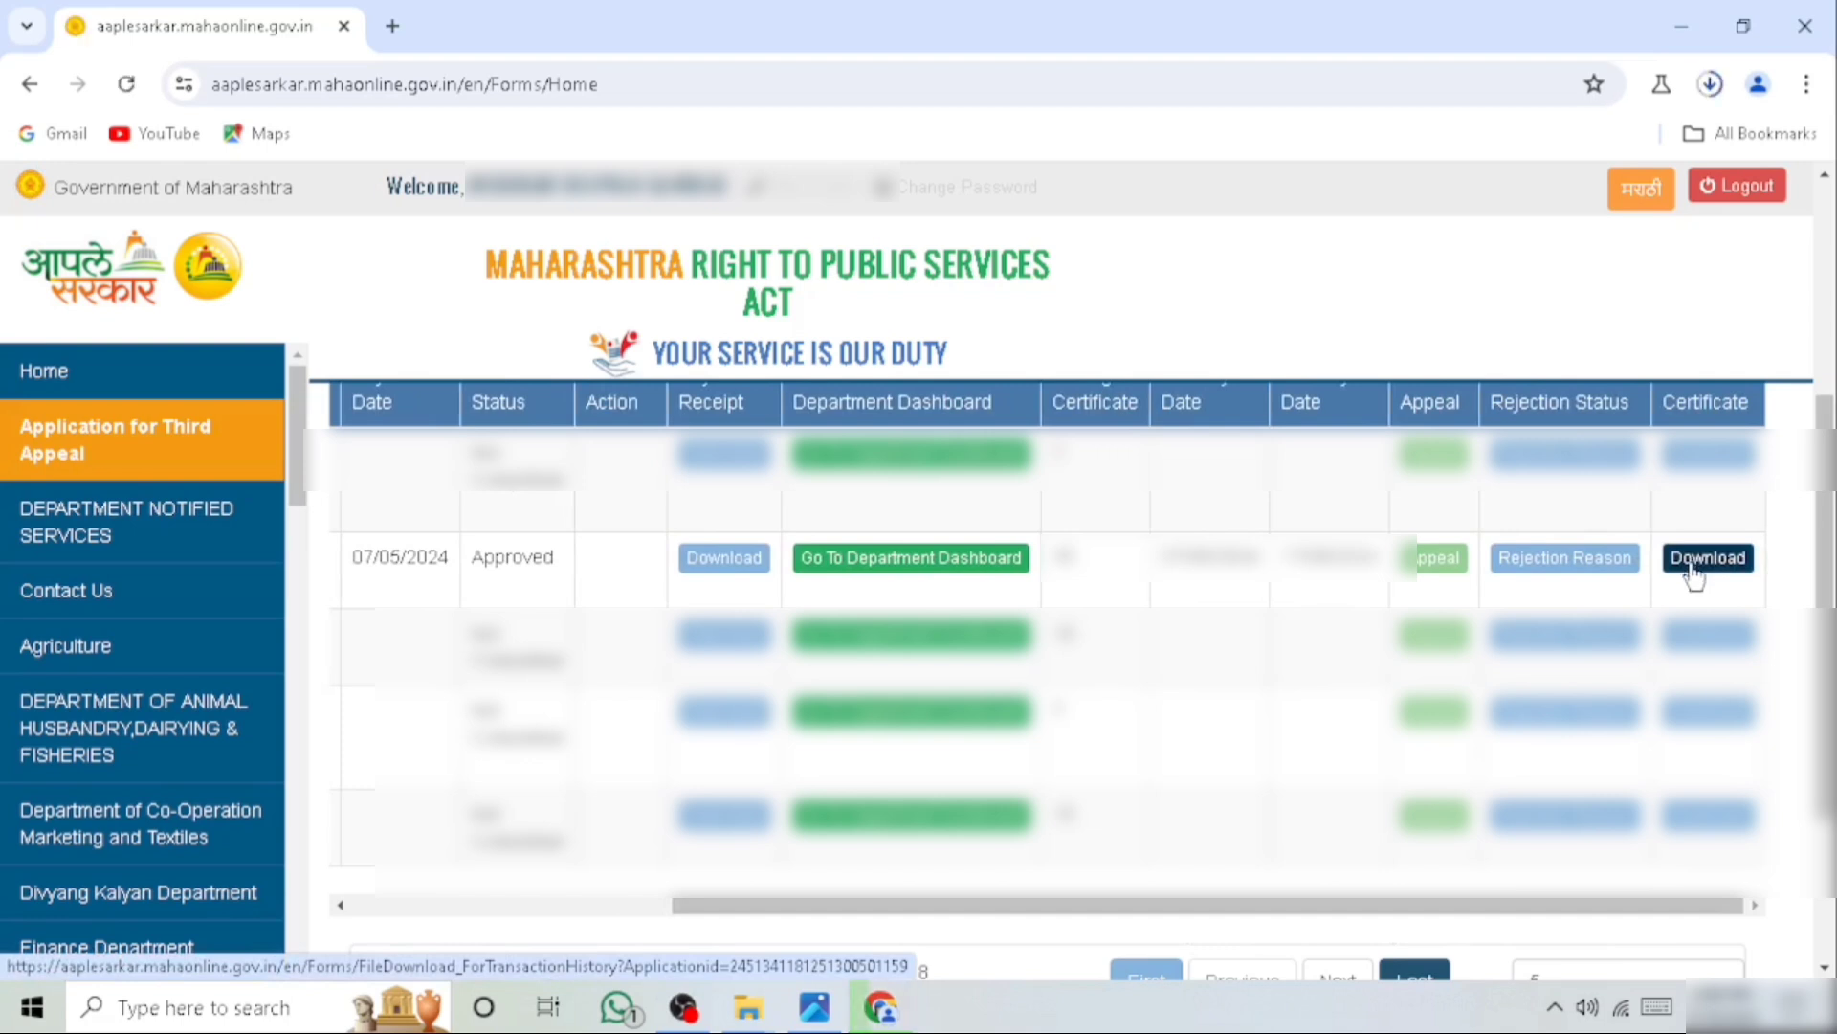
click(1709, 86)
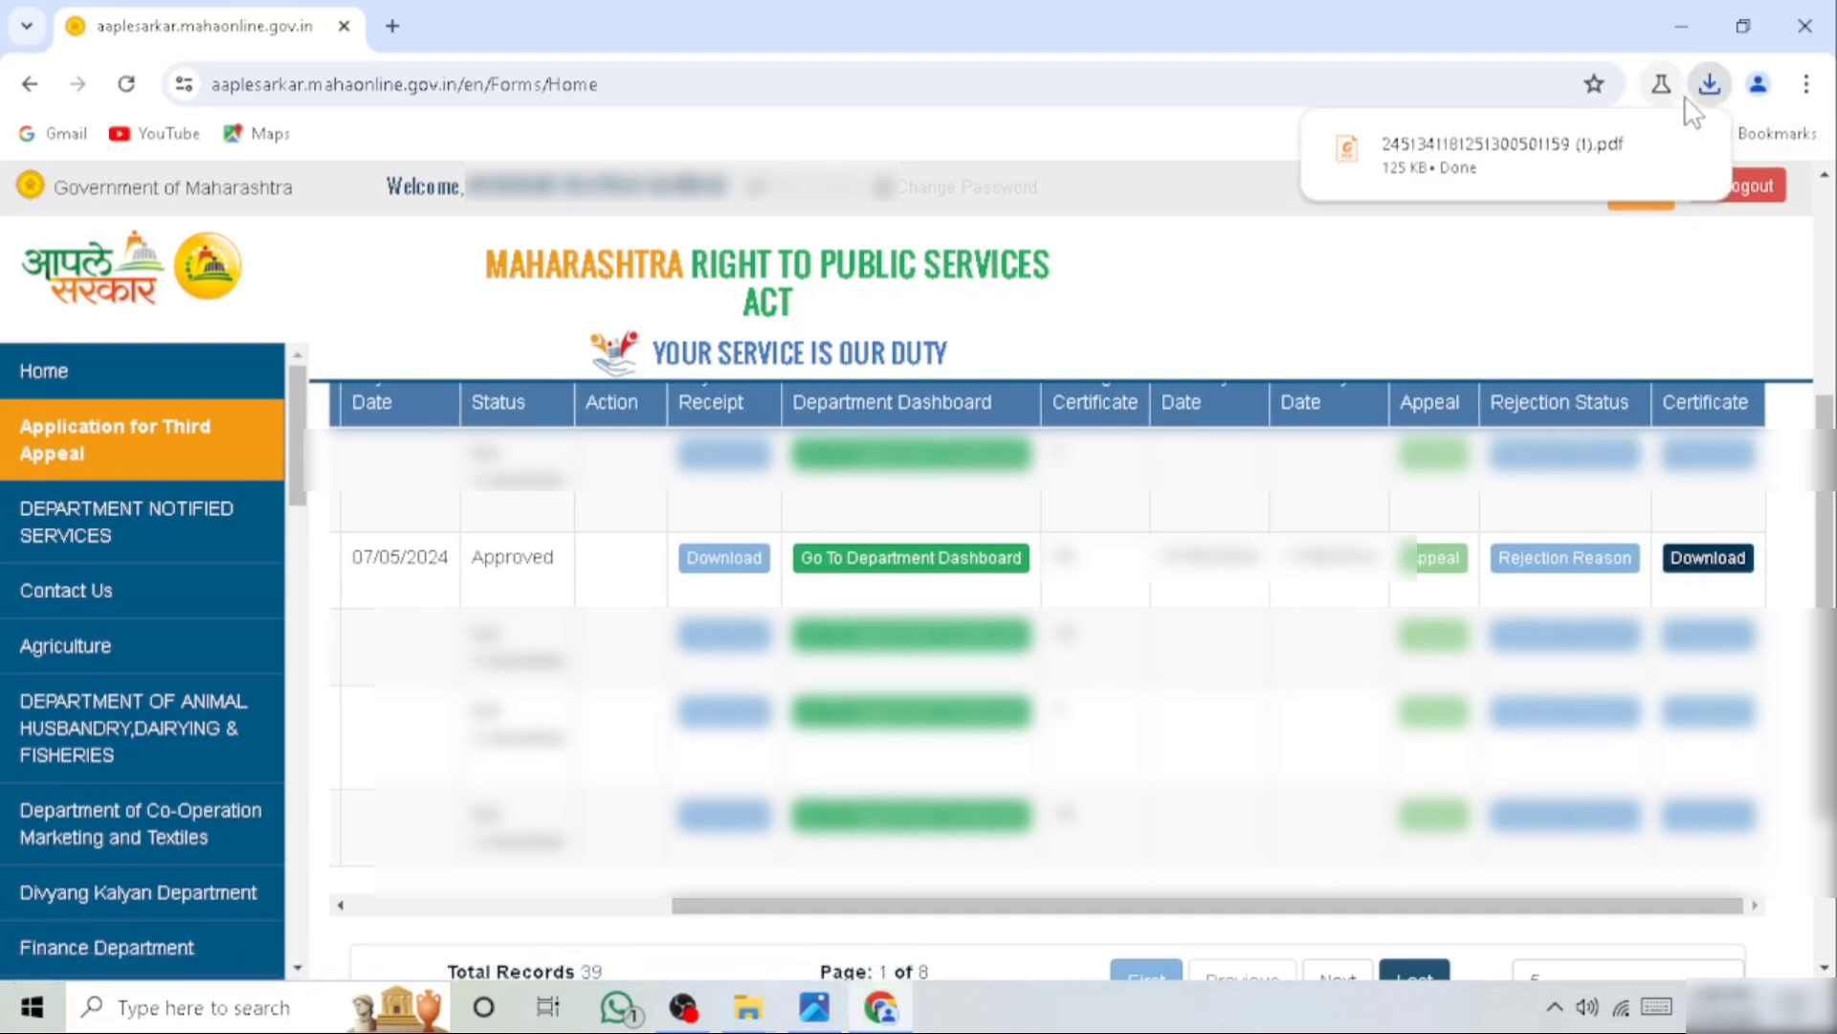
click(1508, 154)
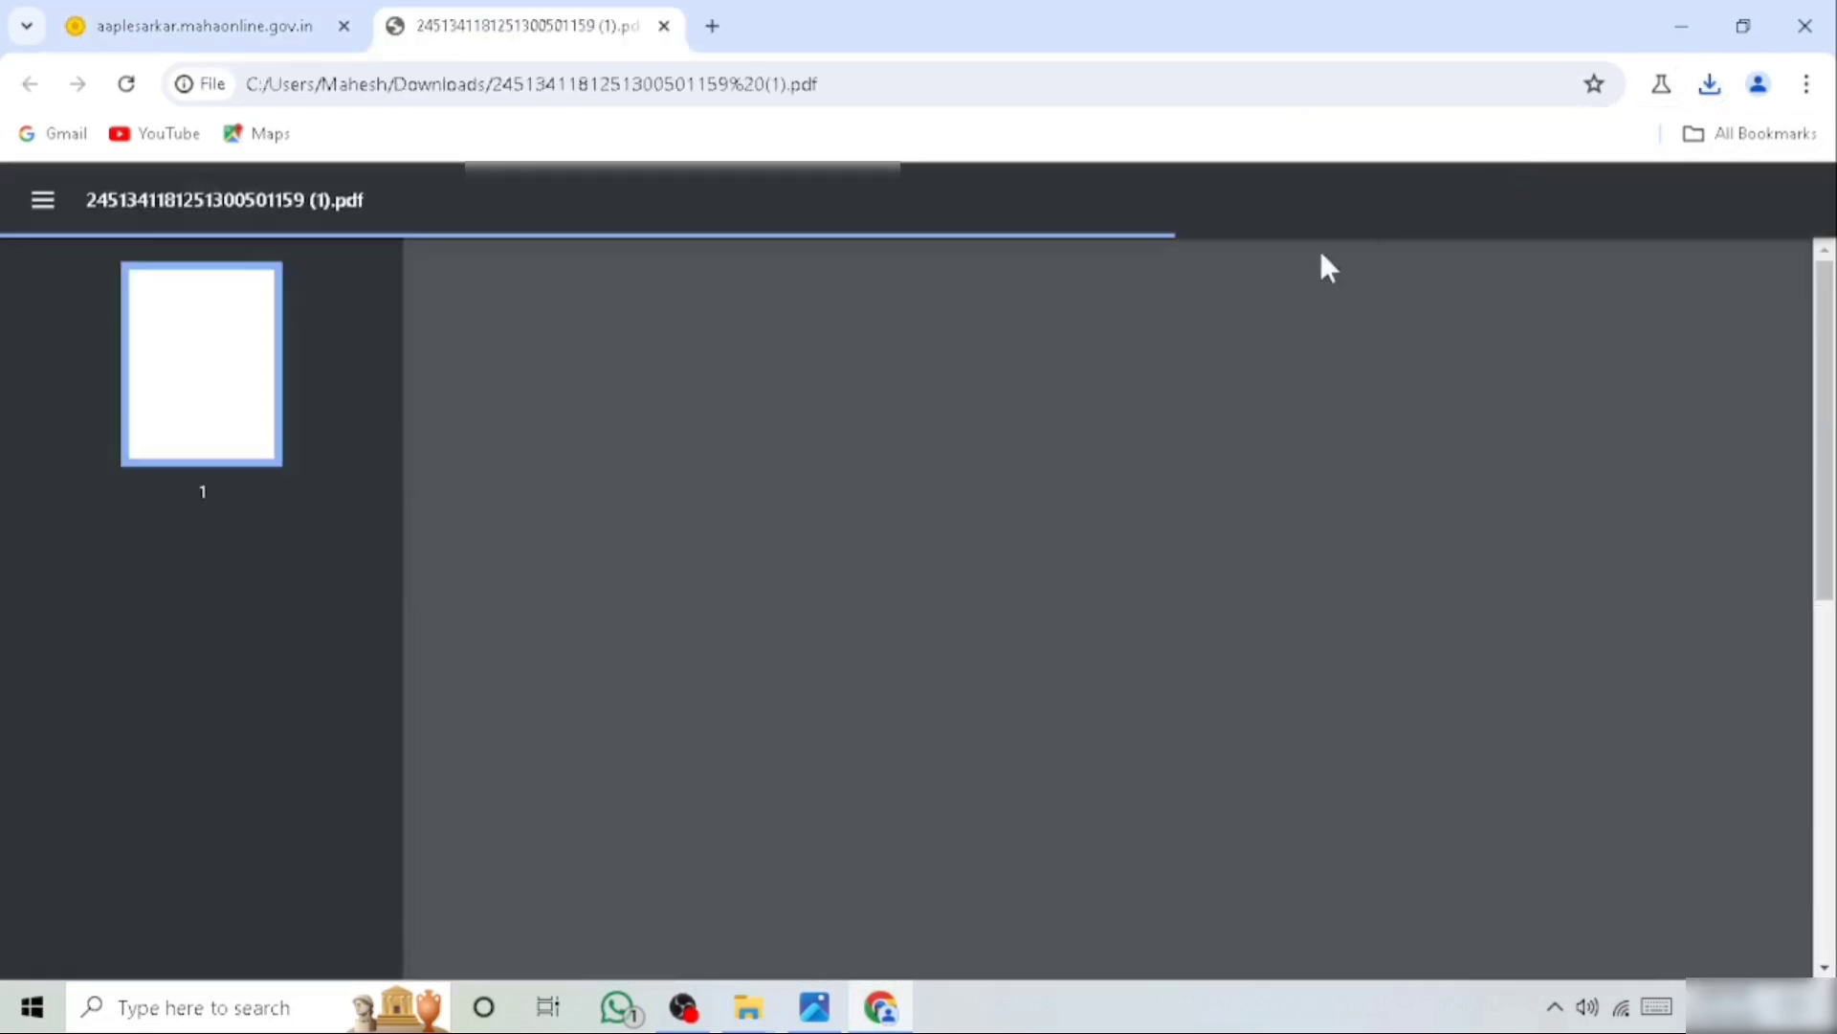